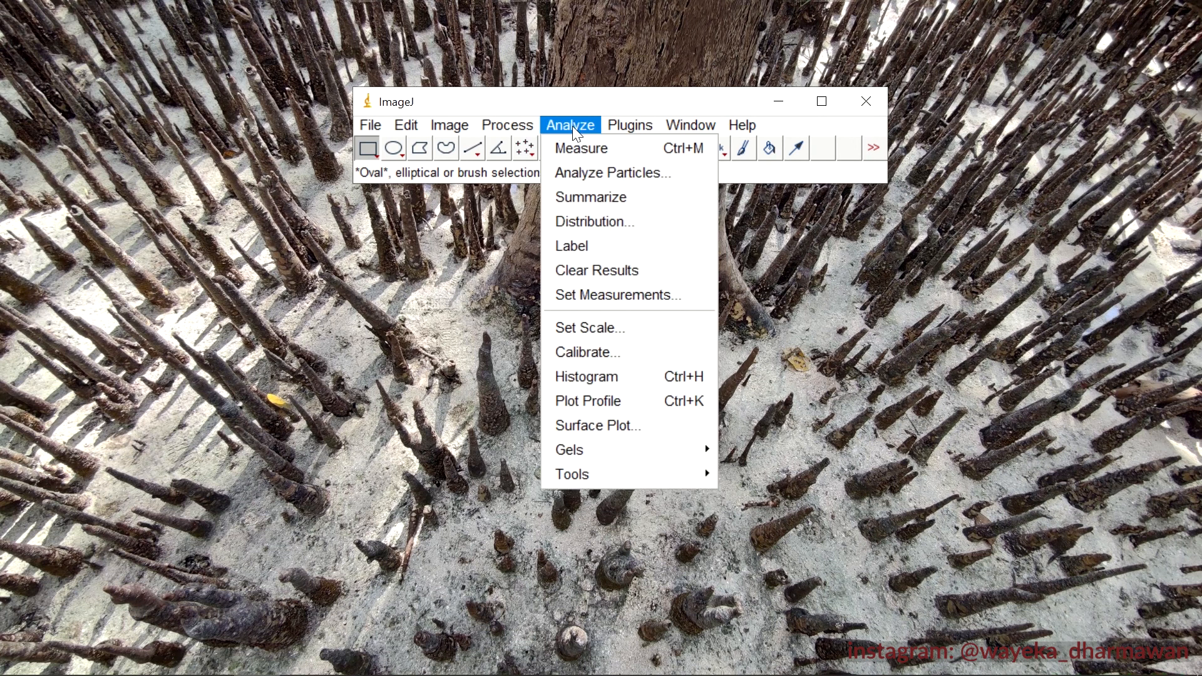
mouse_move(662, 125)
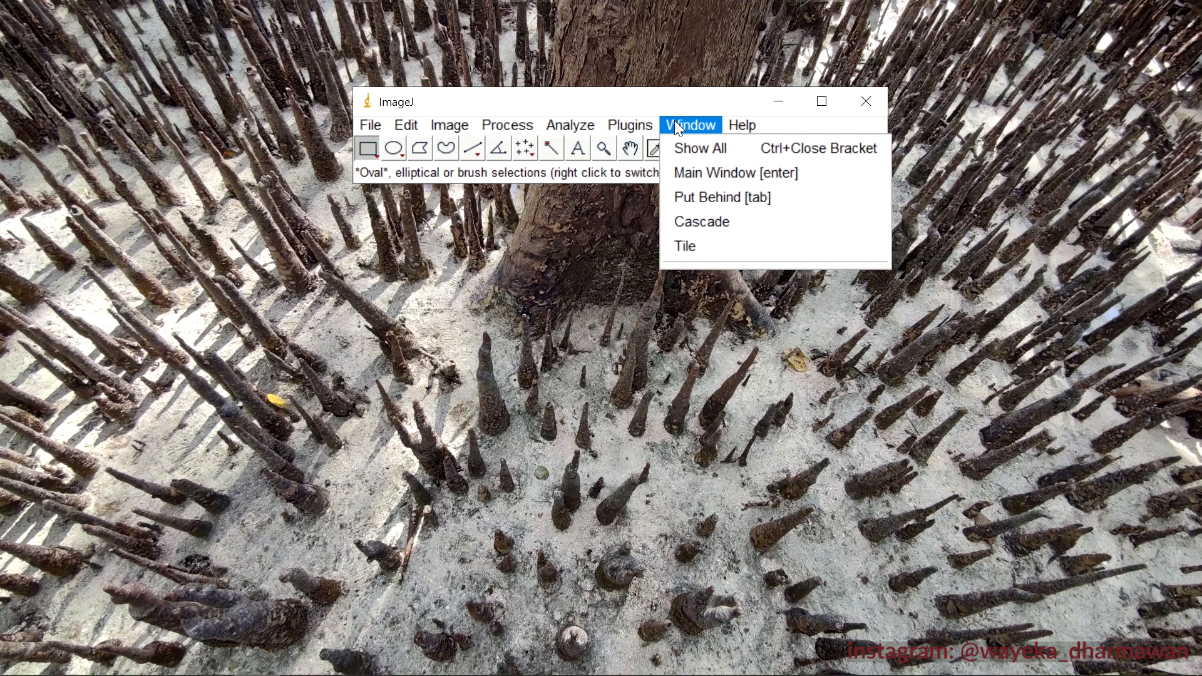
left_click(456, 94)
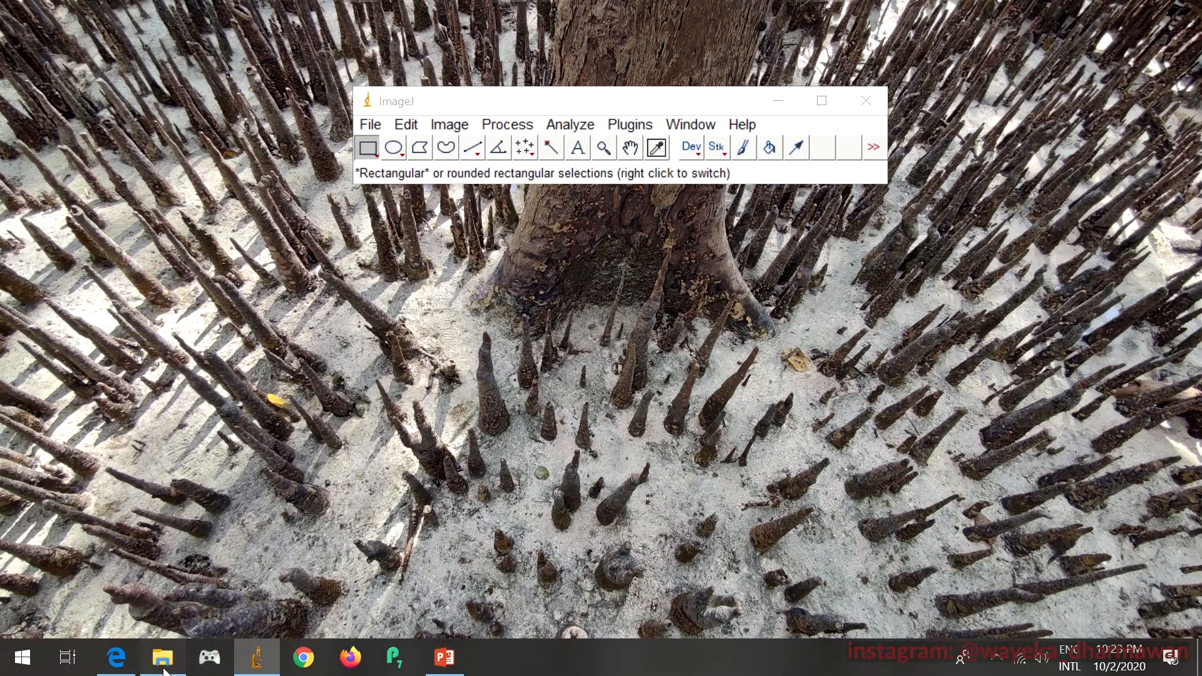
- Switch to File Explorer and view the Stasiun BIAM01 folder inside LATIHAN HEMISPHERICAL PHOTOGRAPHY
left_click(164, 657)
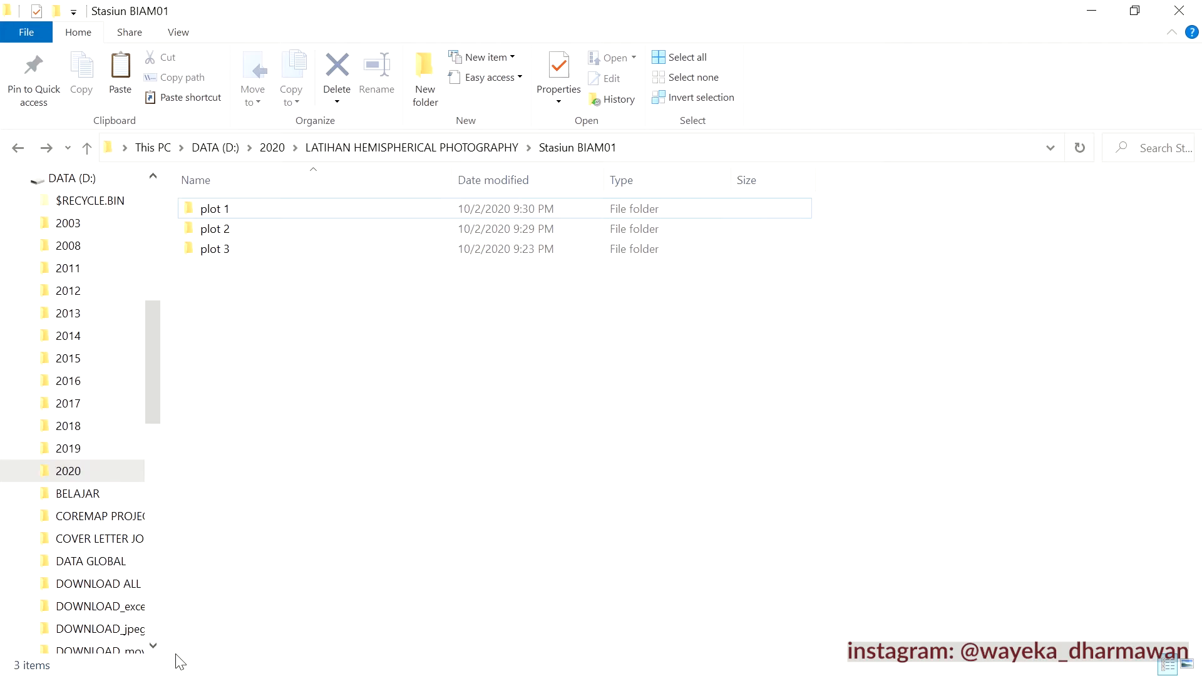
left_click(363, 147)
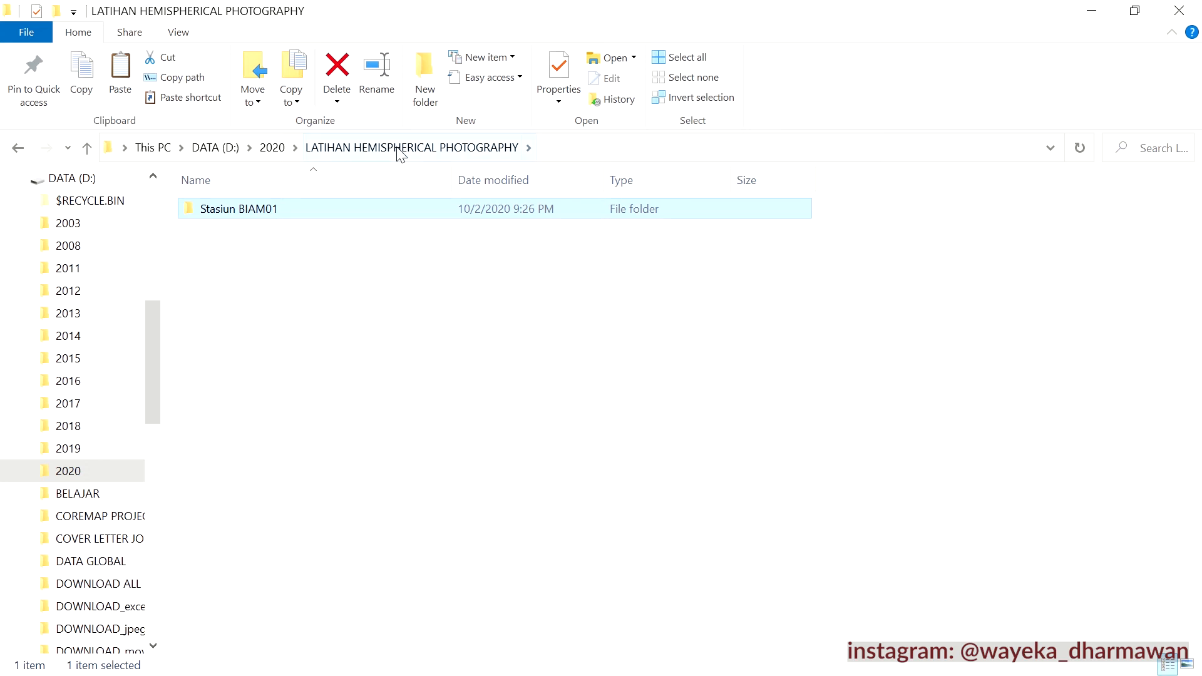
left_click(339, 285)
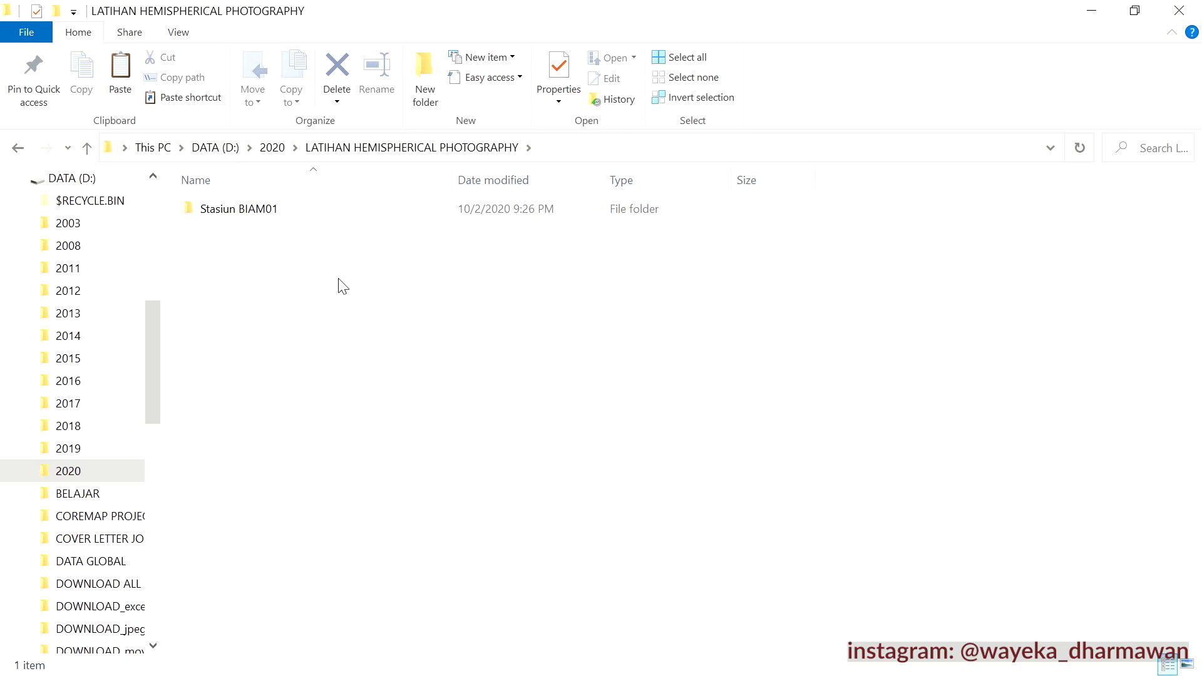
double_click(285, 213)
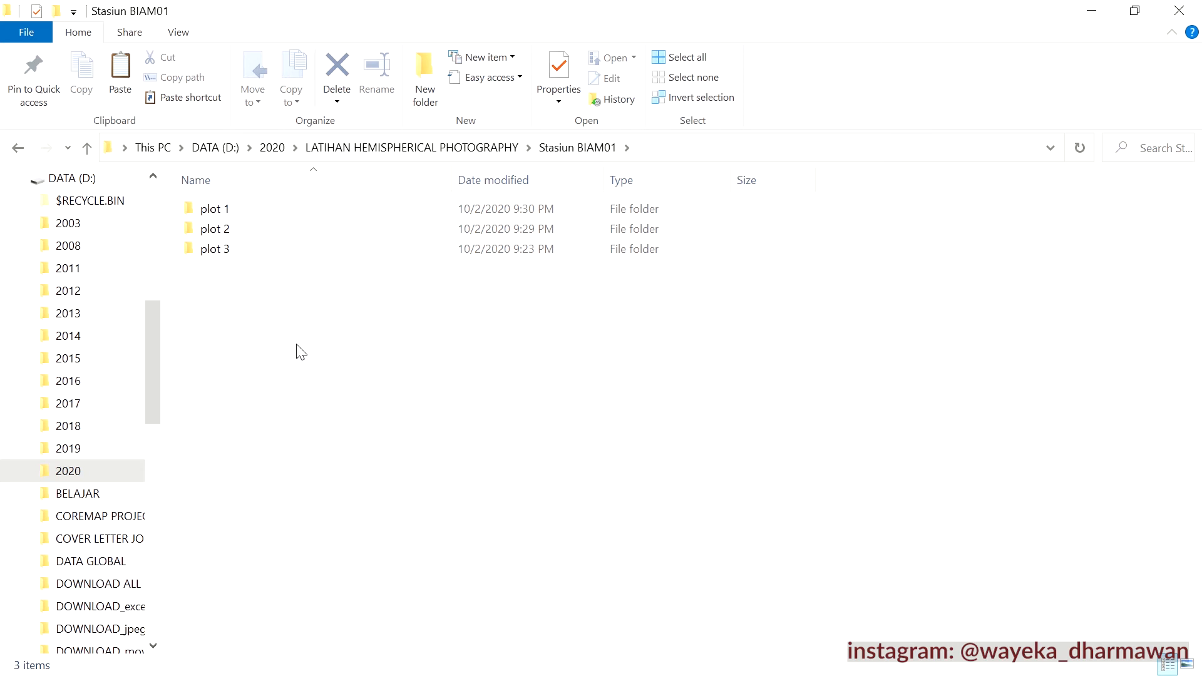
- Open the plot 1 folder and look through its photos Q1.jpg to Q4.jpg
double_click(251, 212)
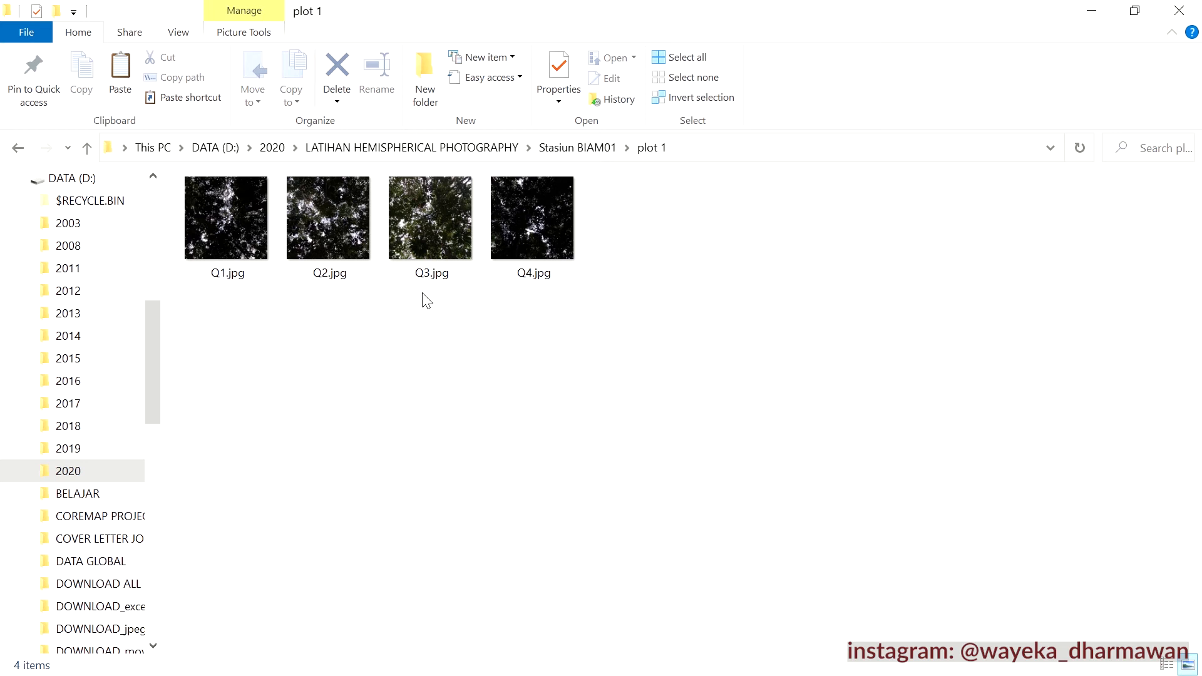
left_click(217, 215)
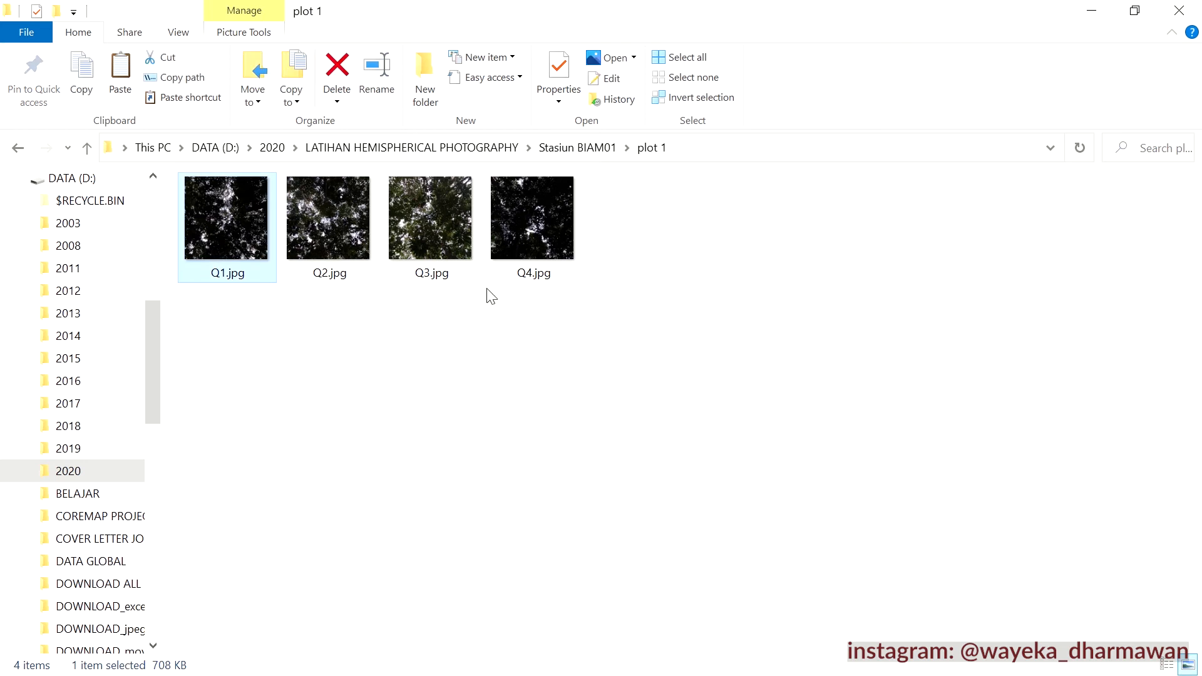
left_click(331, 214)
left_click(410, 220)
left_click(514, 233)
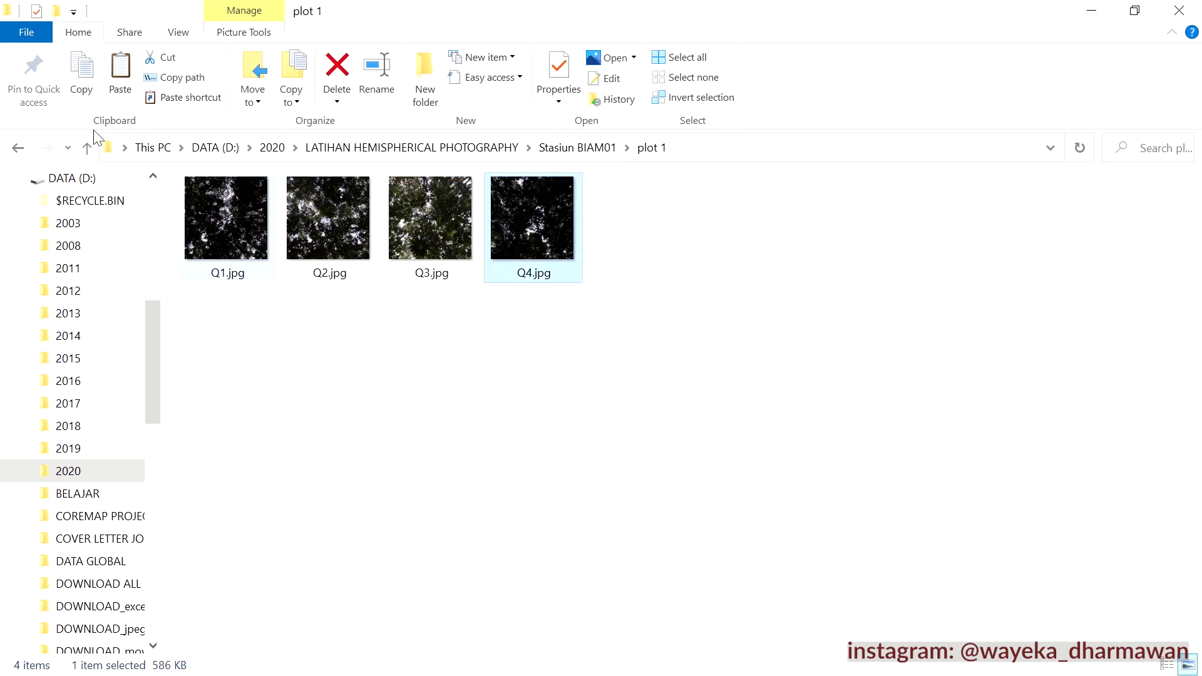
- View the contents of the plot 2 and plot 3 folders, then return to the Stasiun BIAM01 folder
left_click(17, 147)
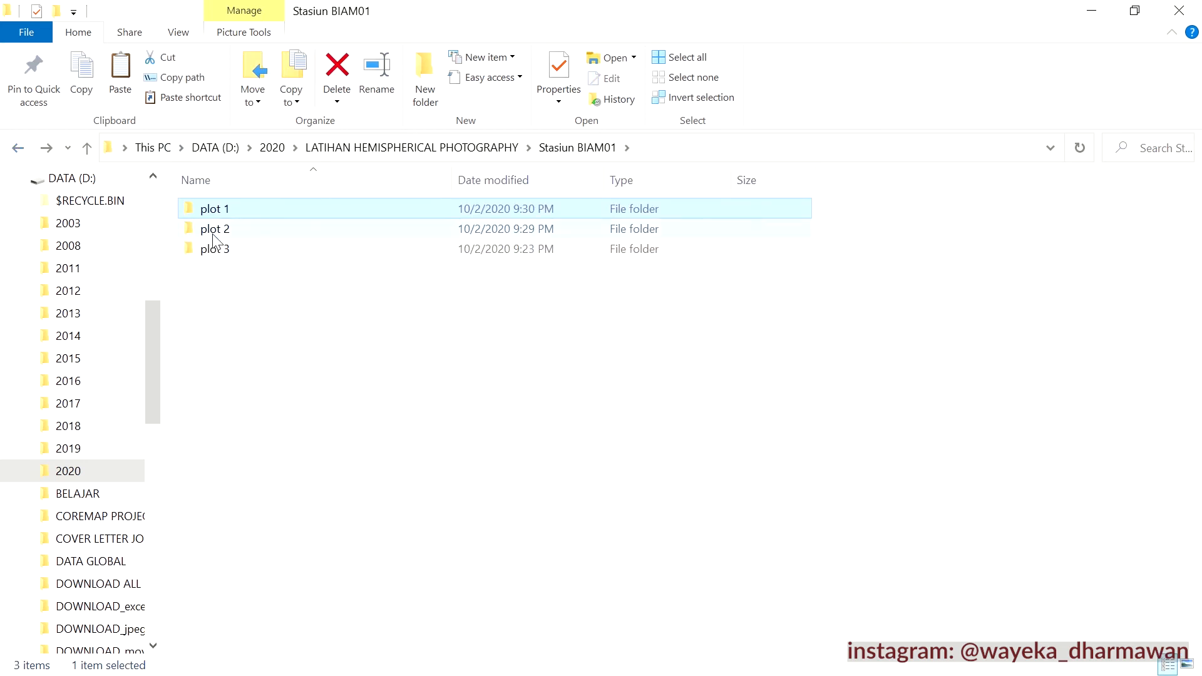
double_click(215, 231)
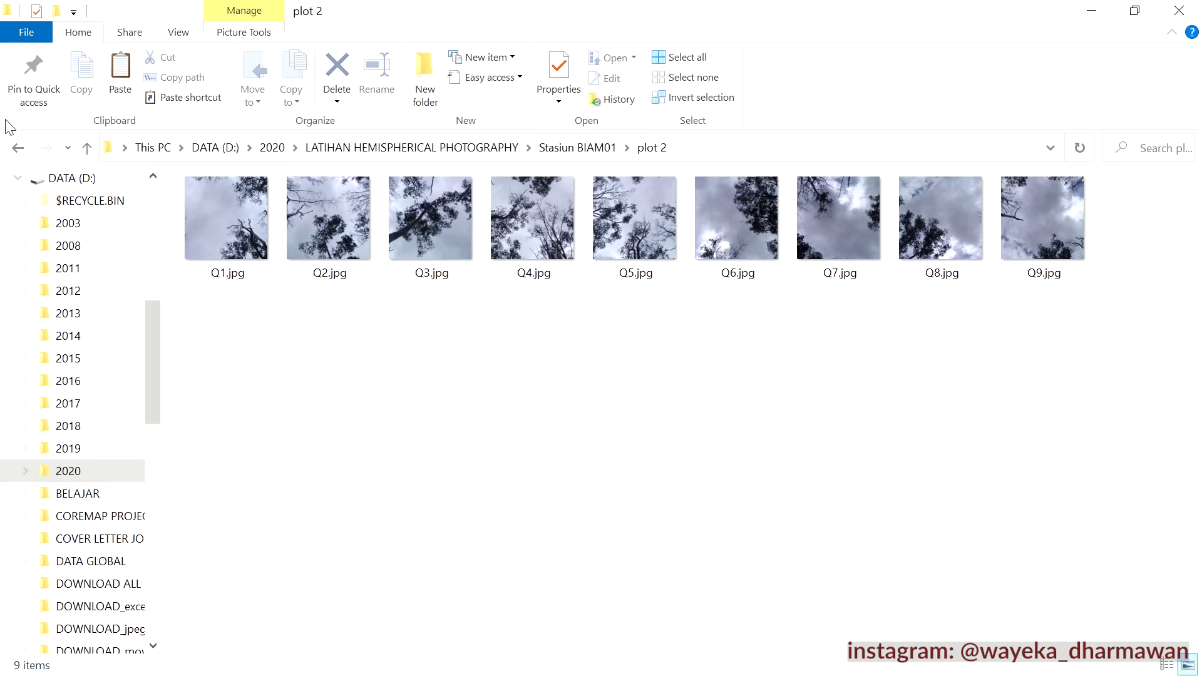
left_click(18, 147)
double_click(228, 249)
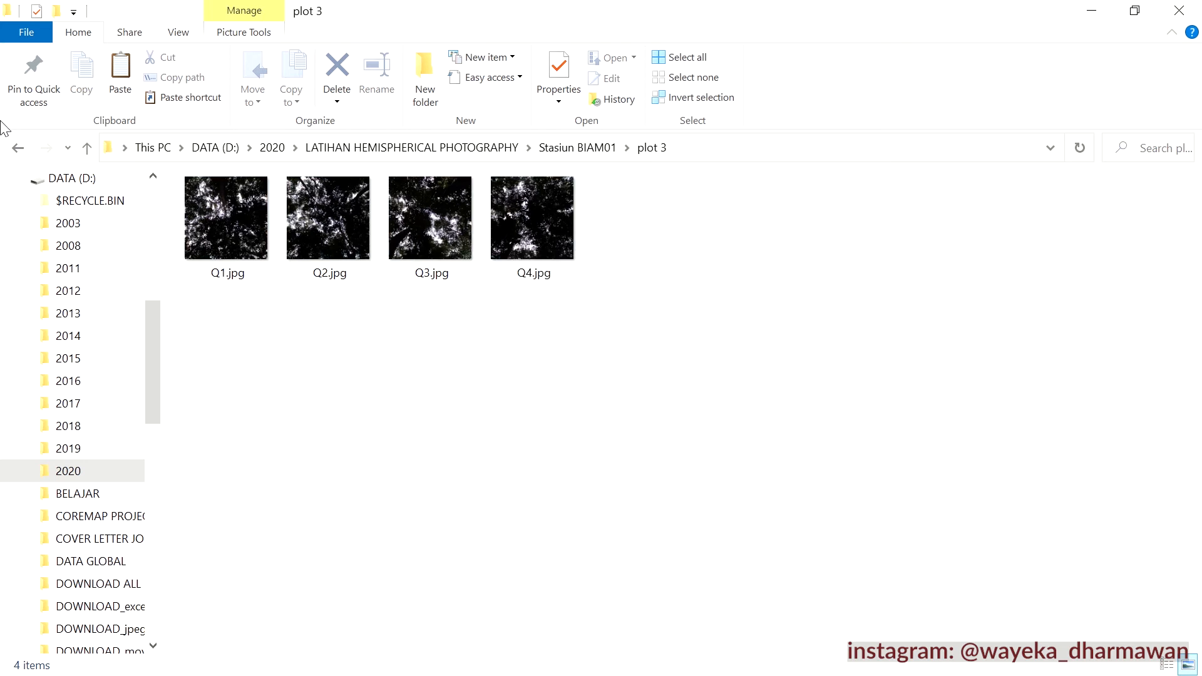
left_click(19, 146)
left_click(330, 335)
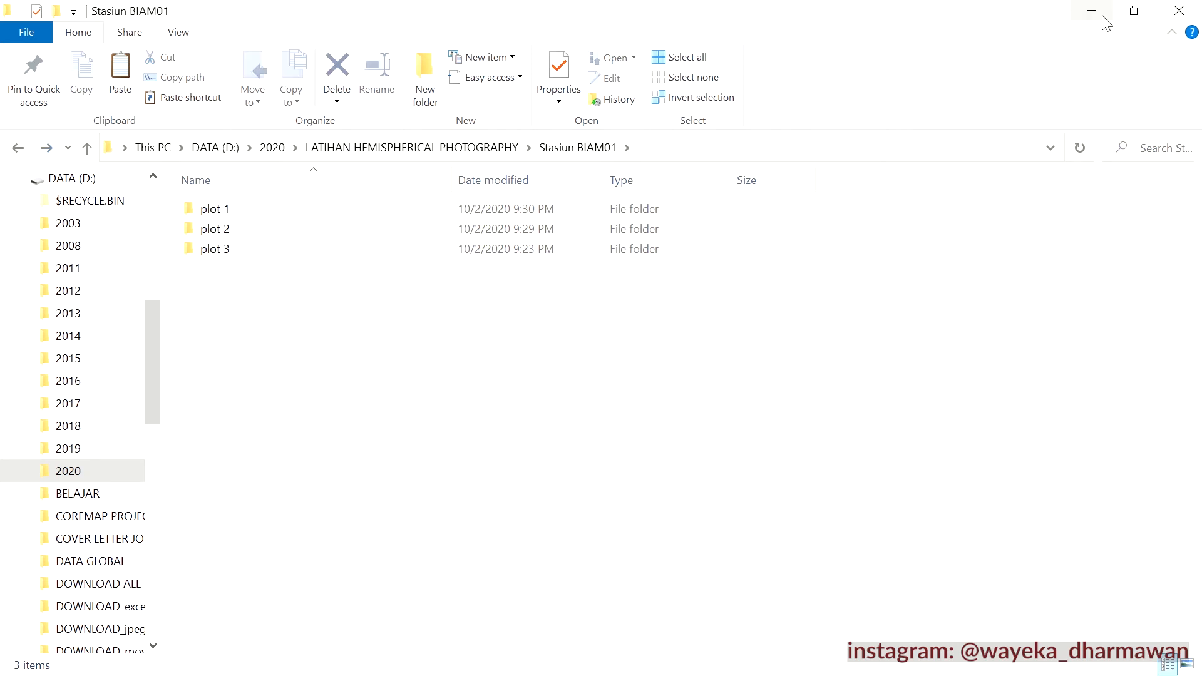
- Reopen the plot 1 folder and examine the quadrant naming of photos Q1.jpg to Q4.jpg
double_click(263, 213)
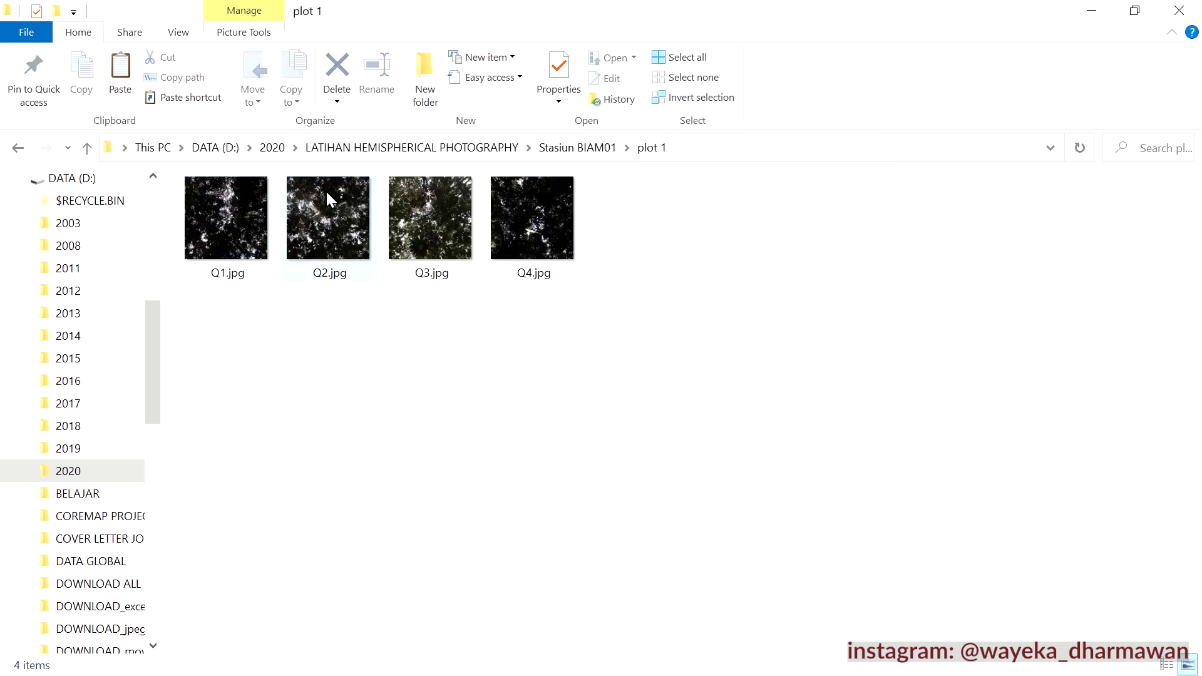
left_click(223, 274)
left_click(308, 287)
left_click(362, 279)
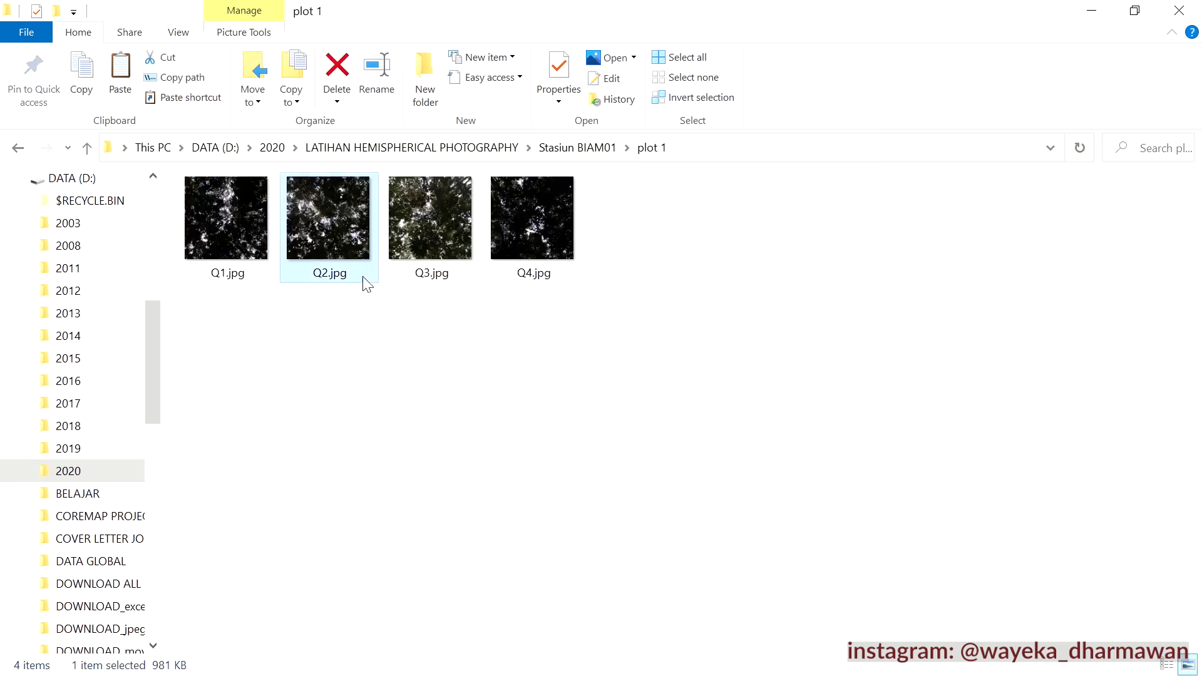
left_click(402, 283)
left_click(524, 284)
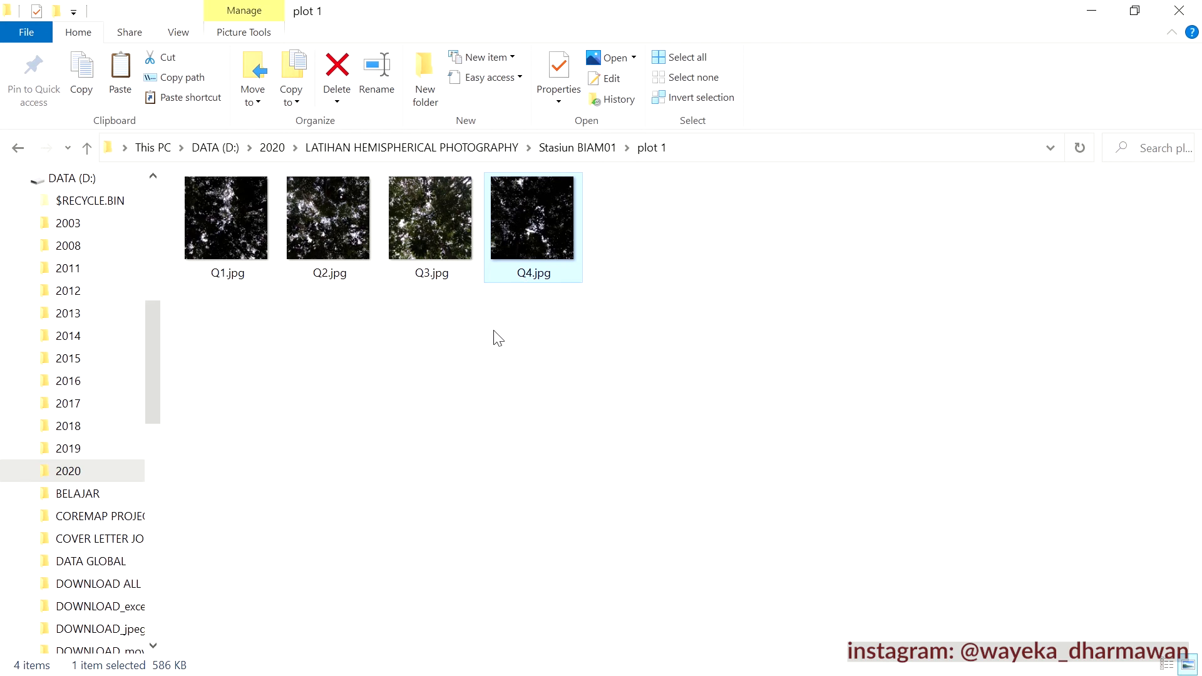
left_click(224, 288)
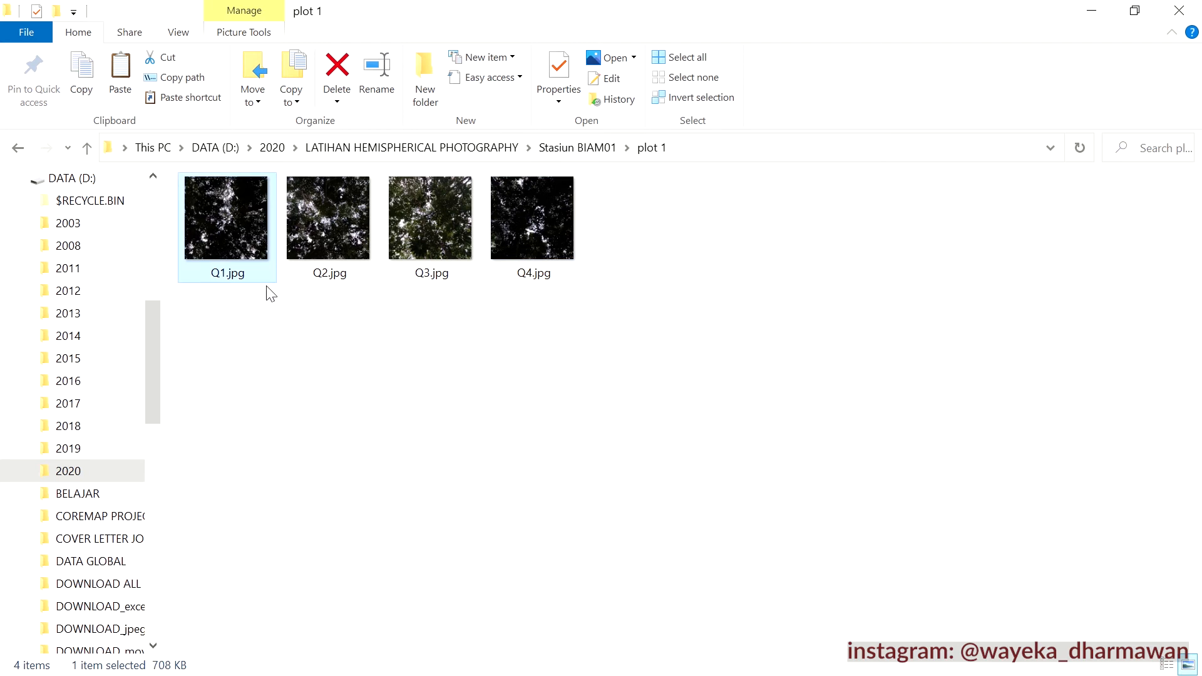
left_click(318, 268)
left_click(398, 263)
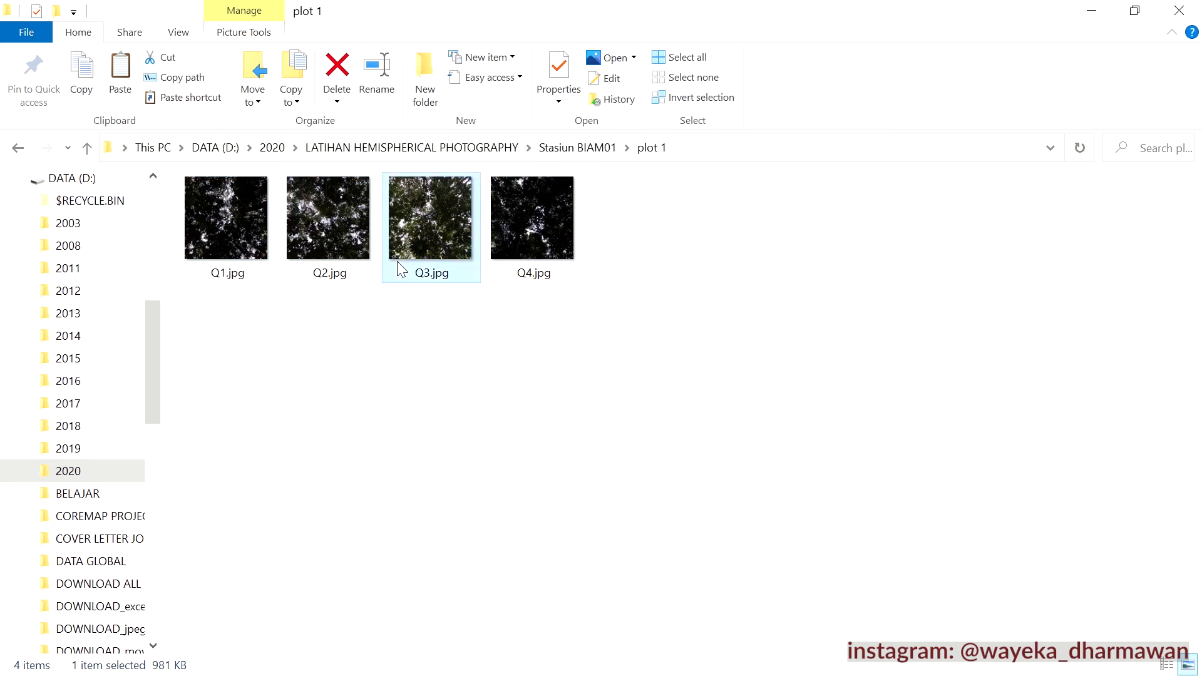
left_click(505, 281)
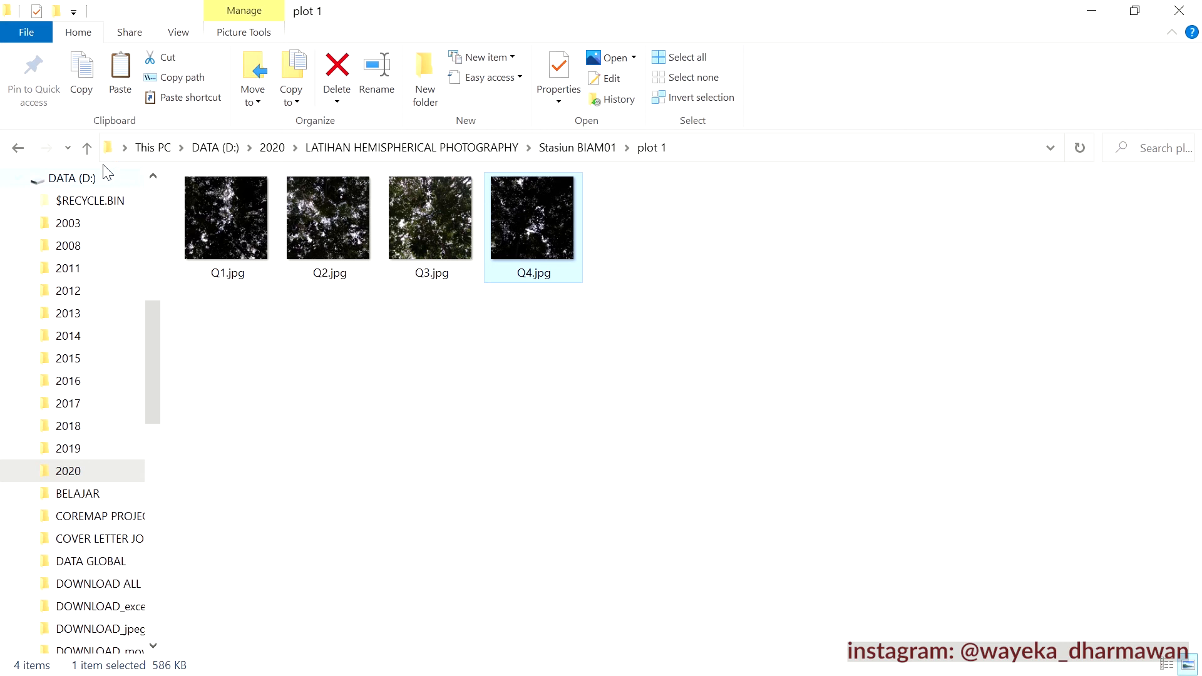
- Check the photos in the plot 2 folder again, leave it and minimize File Explorer to return to ImageJ
left_click(16, 147)
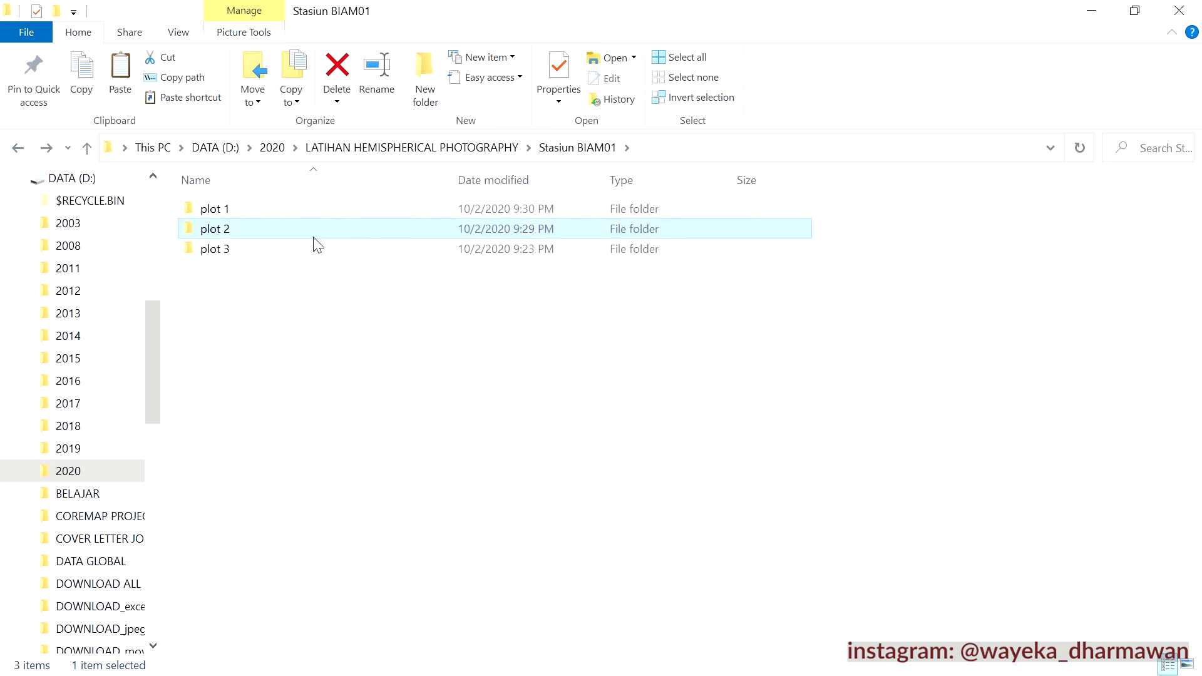
double_click(313, 230)
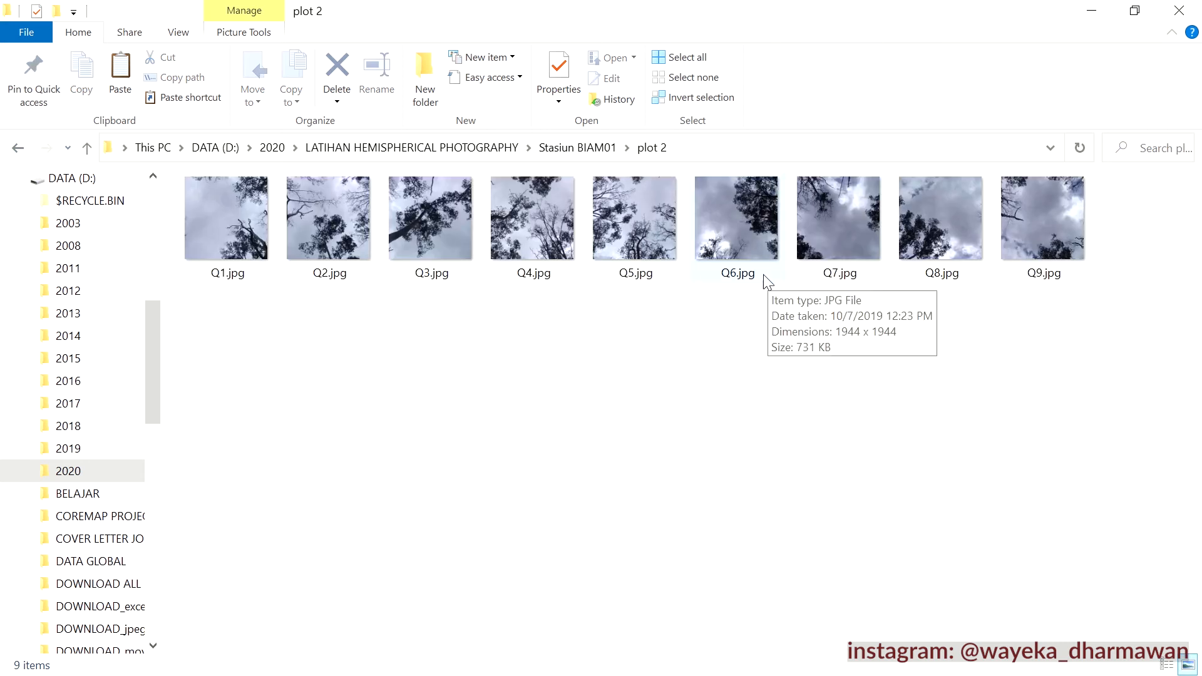
left_click(14, 153)
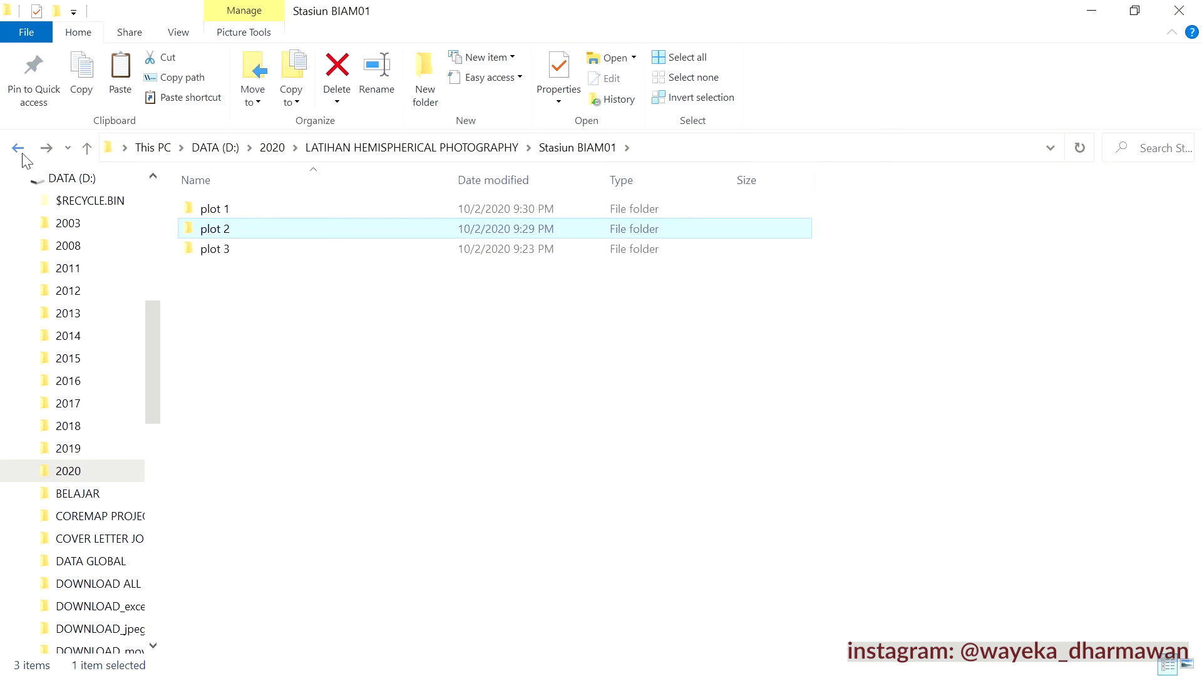
left_click(18, 148)
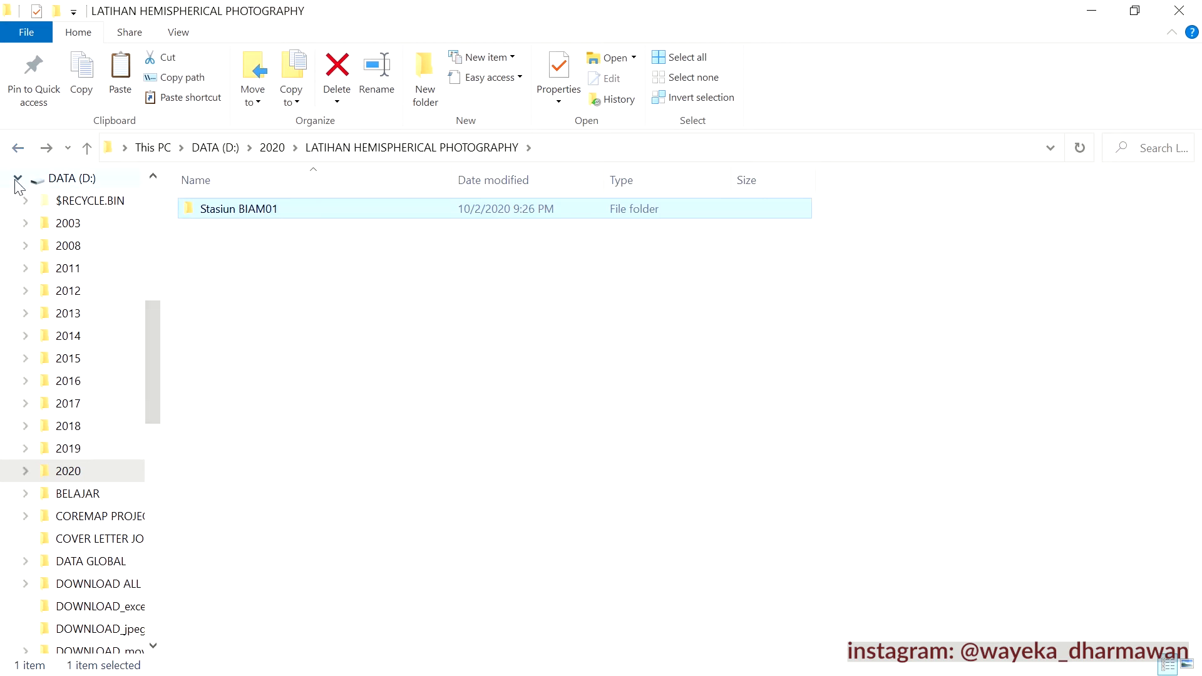
left_click(18, 152)
left_click(18, 150)
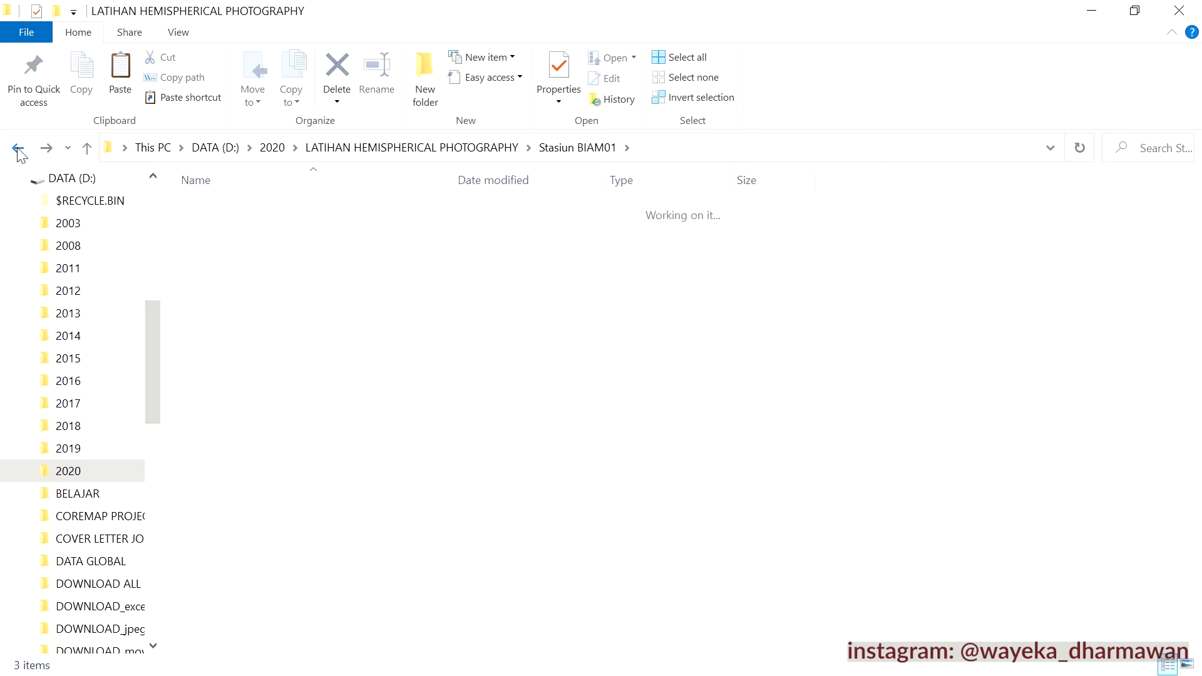
left_click(1091, 11)
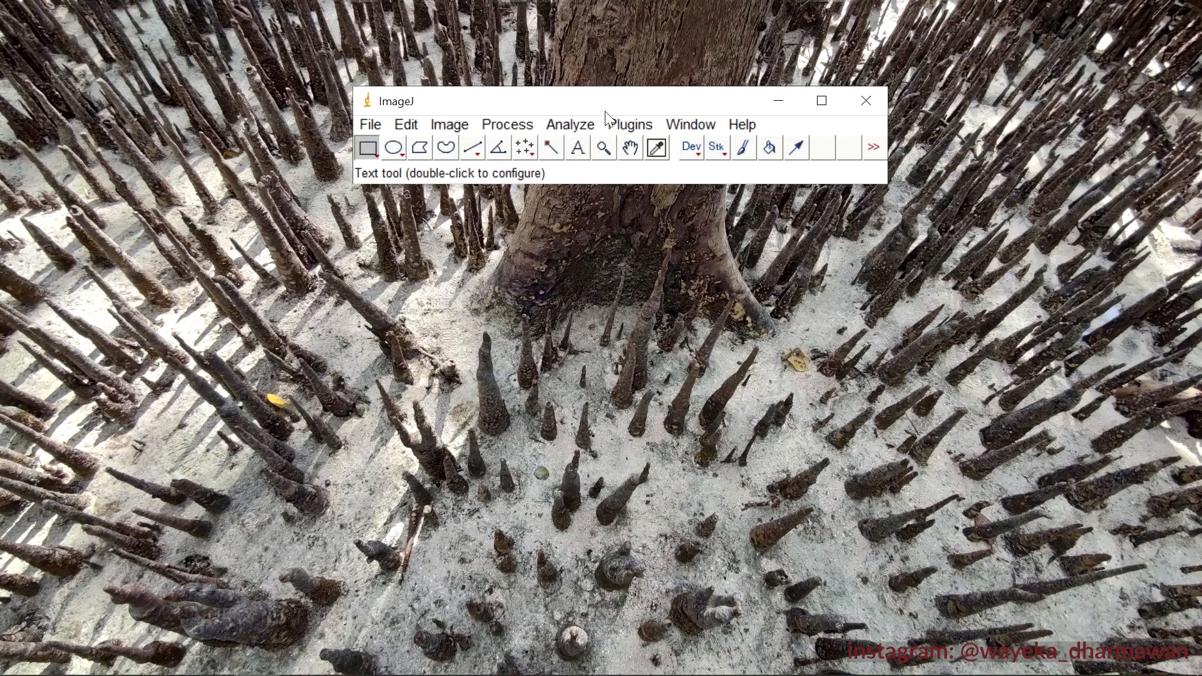
- Start opening an image file and browse to the plot 1 folder within Stasiun BIAM01
left_click(373, 127)
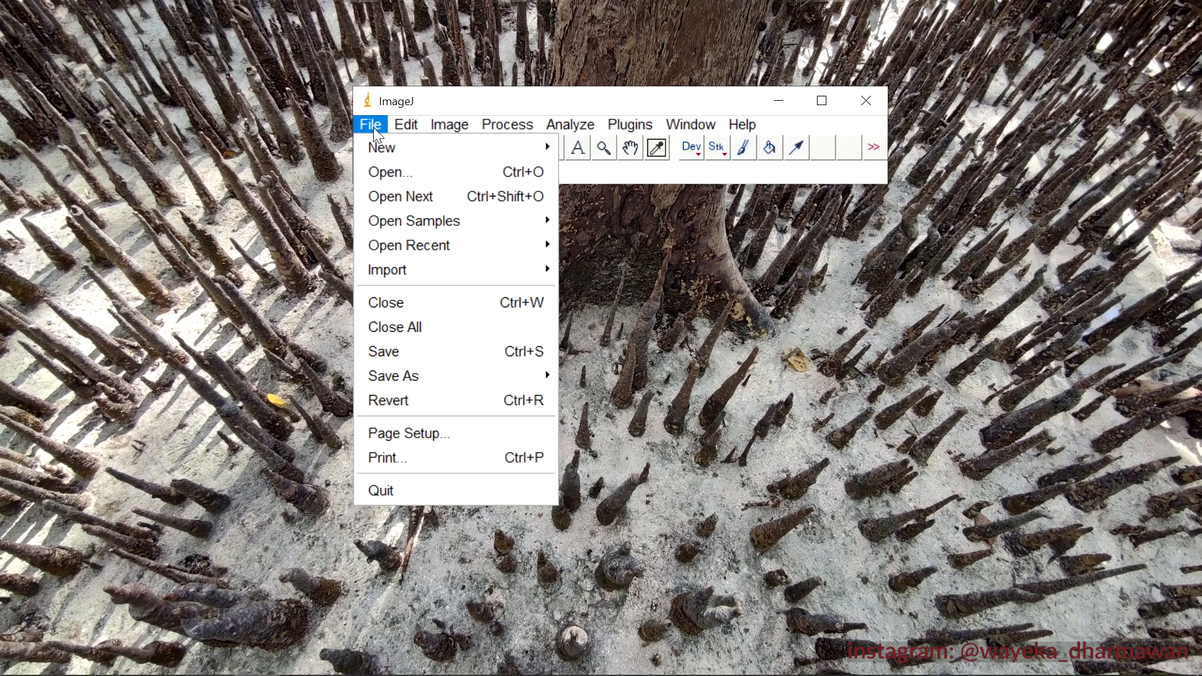
left_click(388, 174)
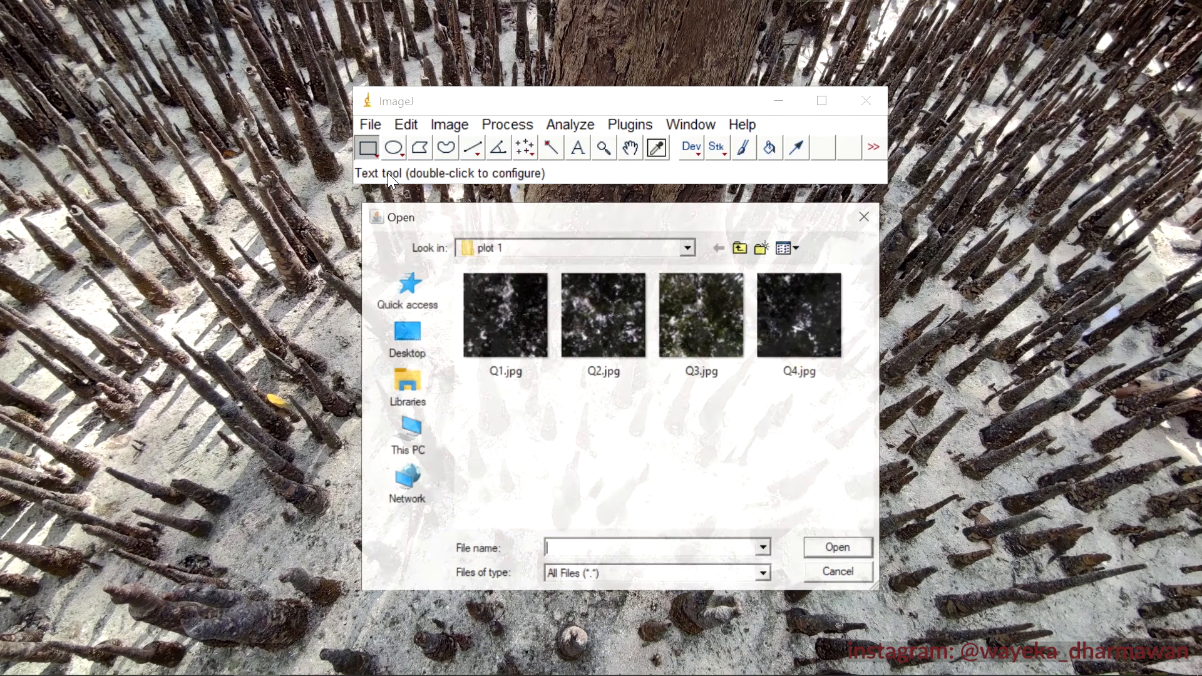
left_click(510, 324)
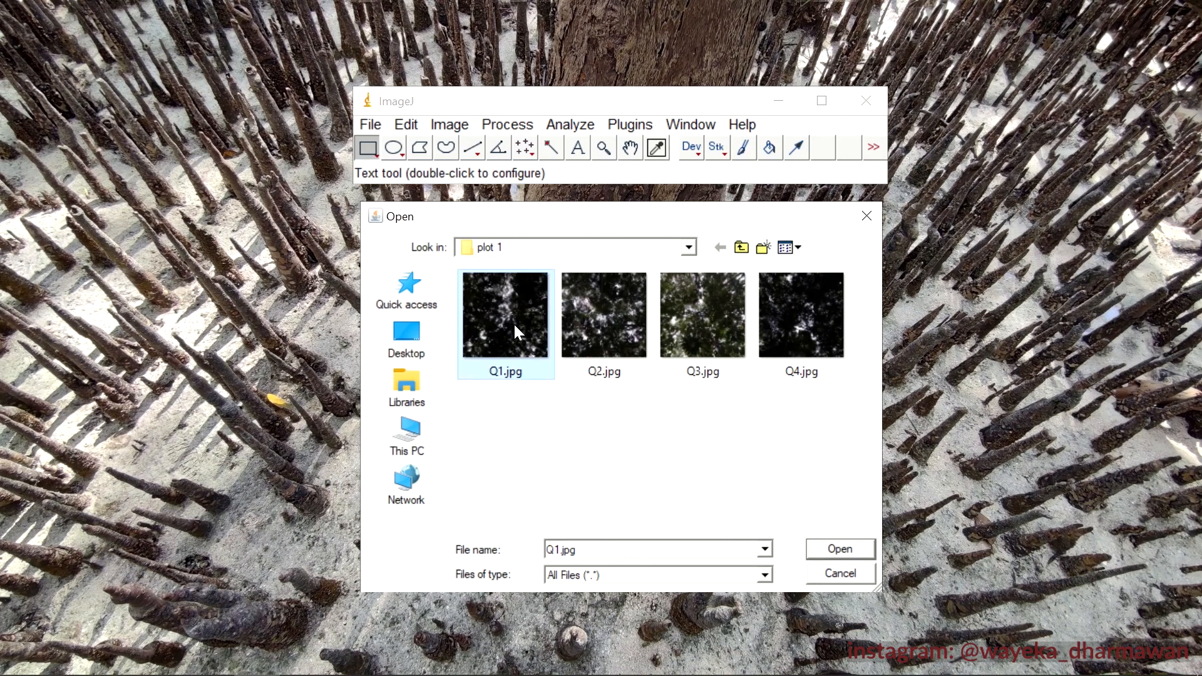
left_click(742, 248)
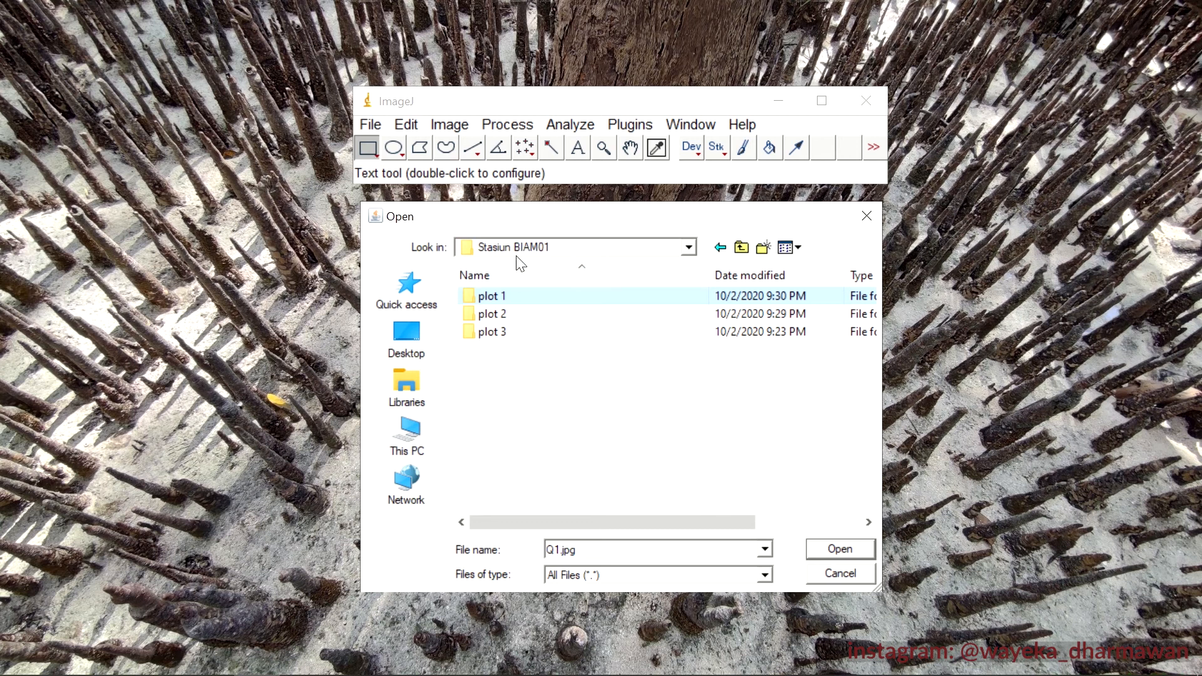
double_click(513, 301)
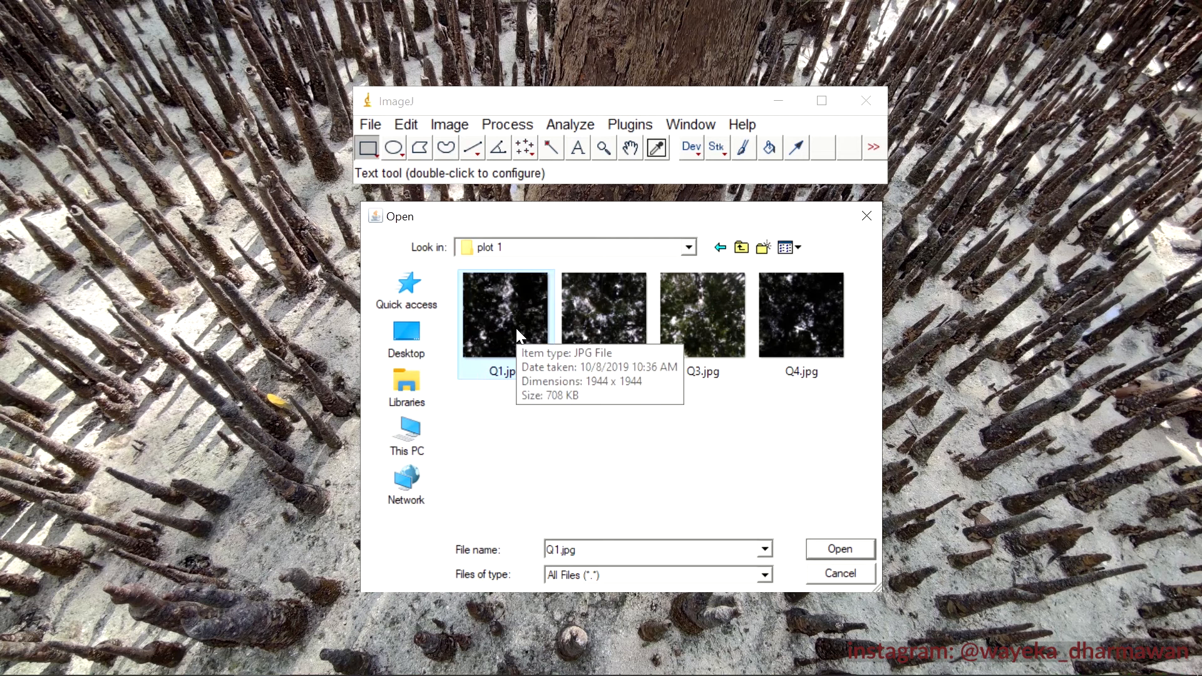
- Open the photo Q1.jpg from the plot 1 folder
left_click(761, 455)
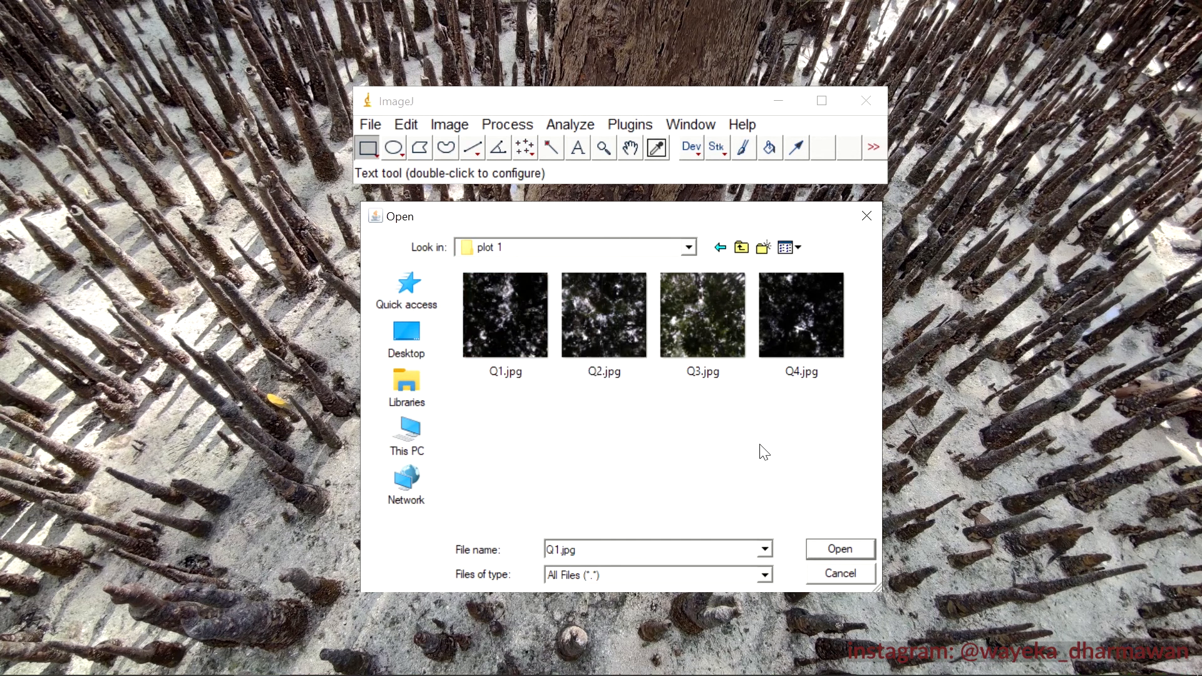
left_click(507, 313)
left_click(590, 326)
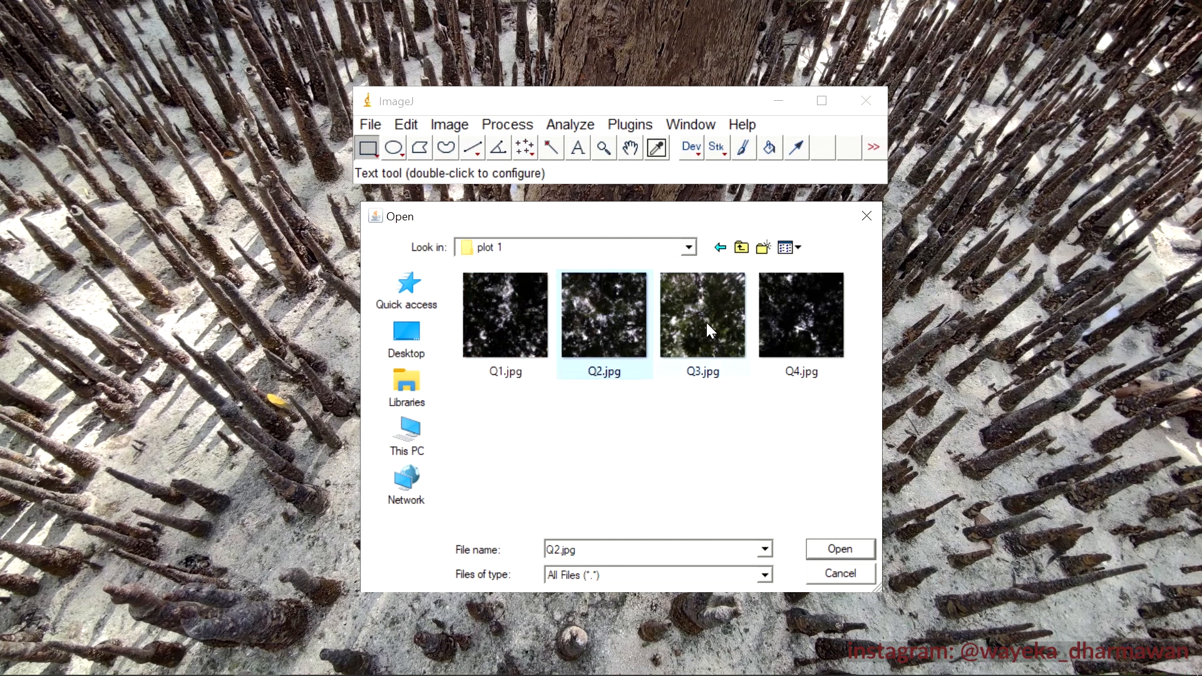
left_click(706, 322)
left_click(793, 330)
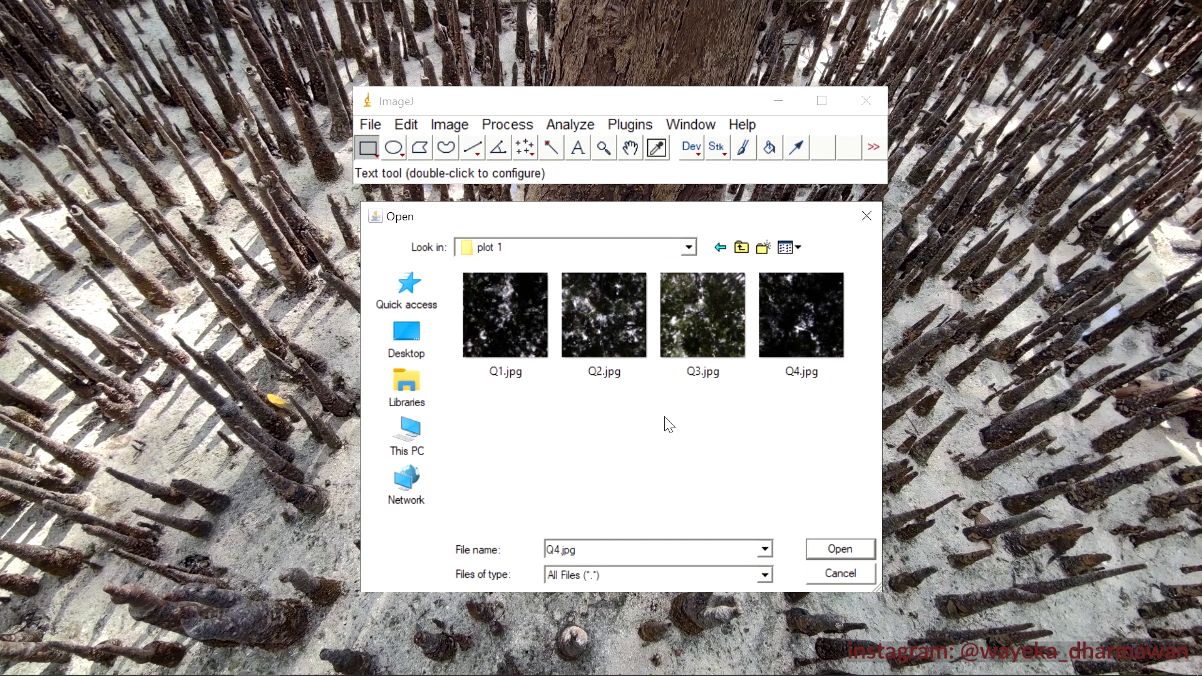
left_click(516, 333)
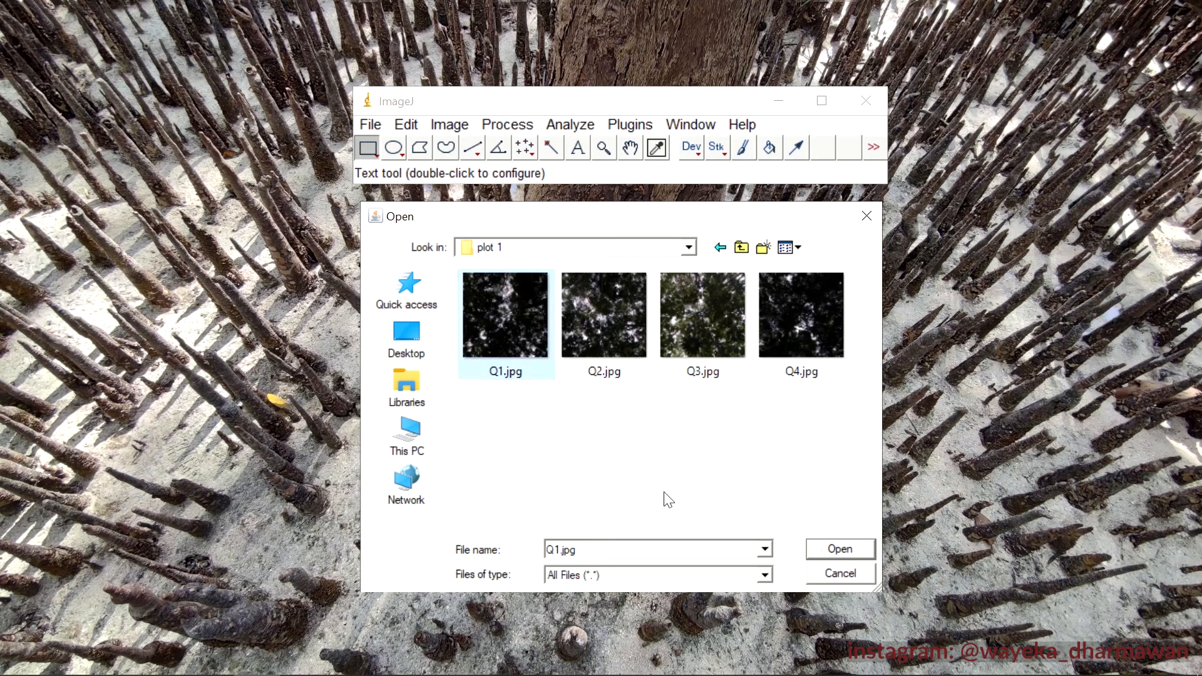
left_click(820, 548)
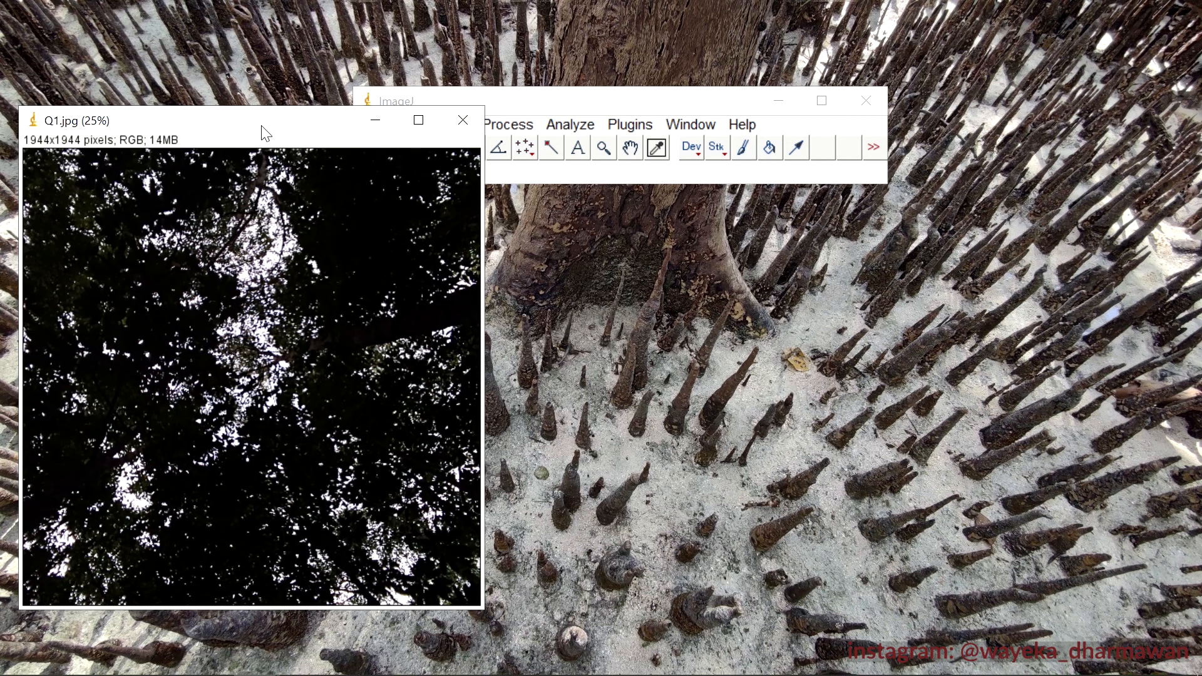
- Arrange the Q1.jpg image window and the main ImageJ window side by side without overlap
left_click_drag(264, 124, 352, 123)
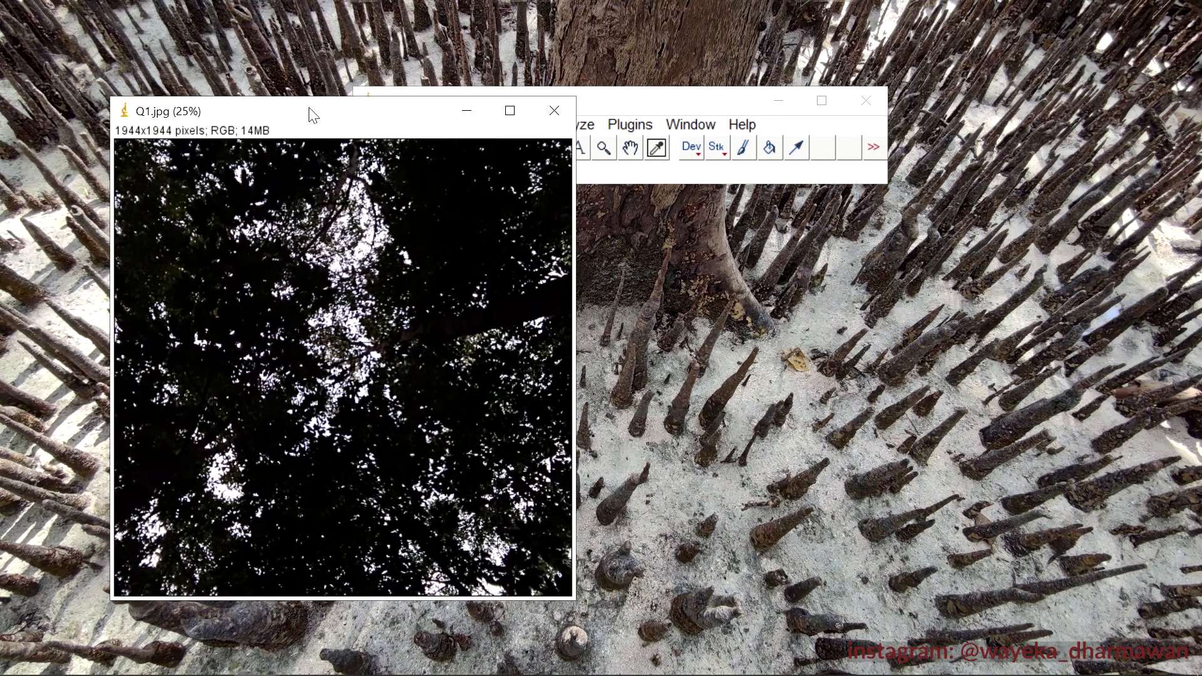
left_click_drag(311, 111, 399, 132)
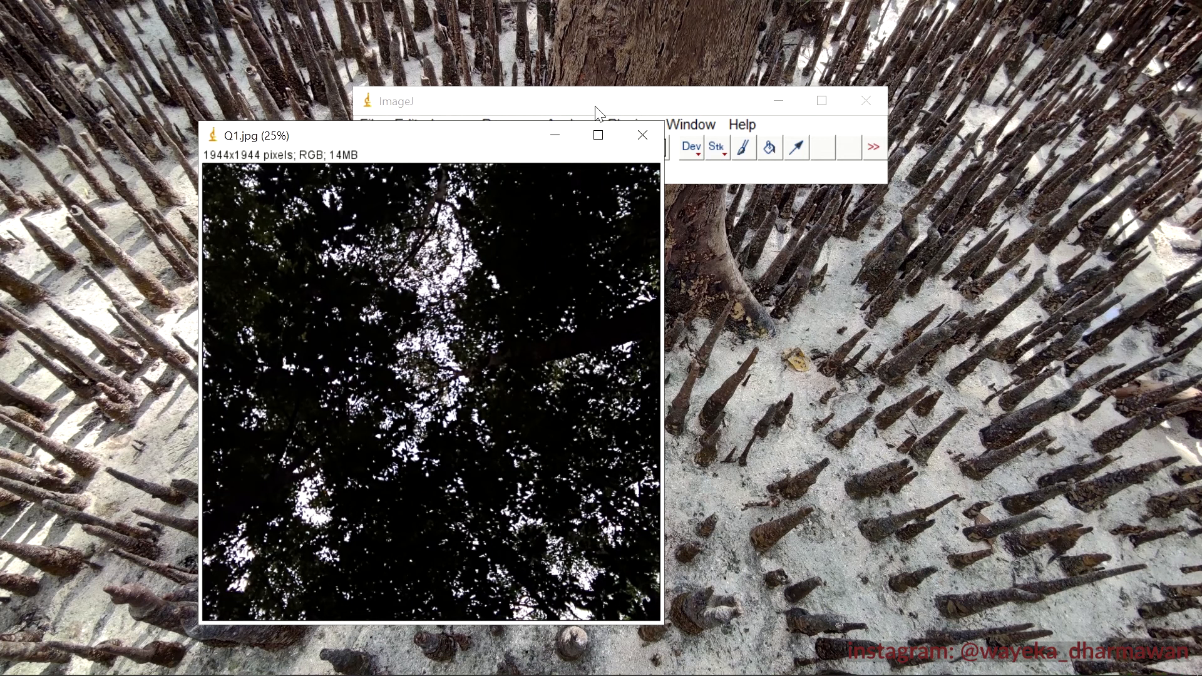
left_click_drag(637, 101, 841, 52)
left_click_drag(902, 50, 899, 46)
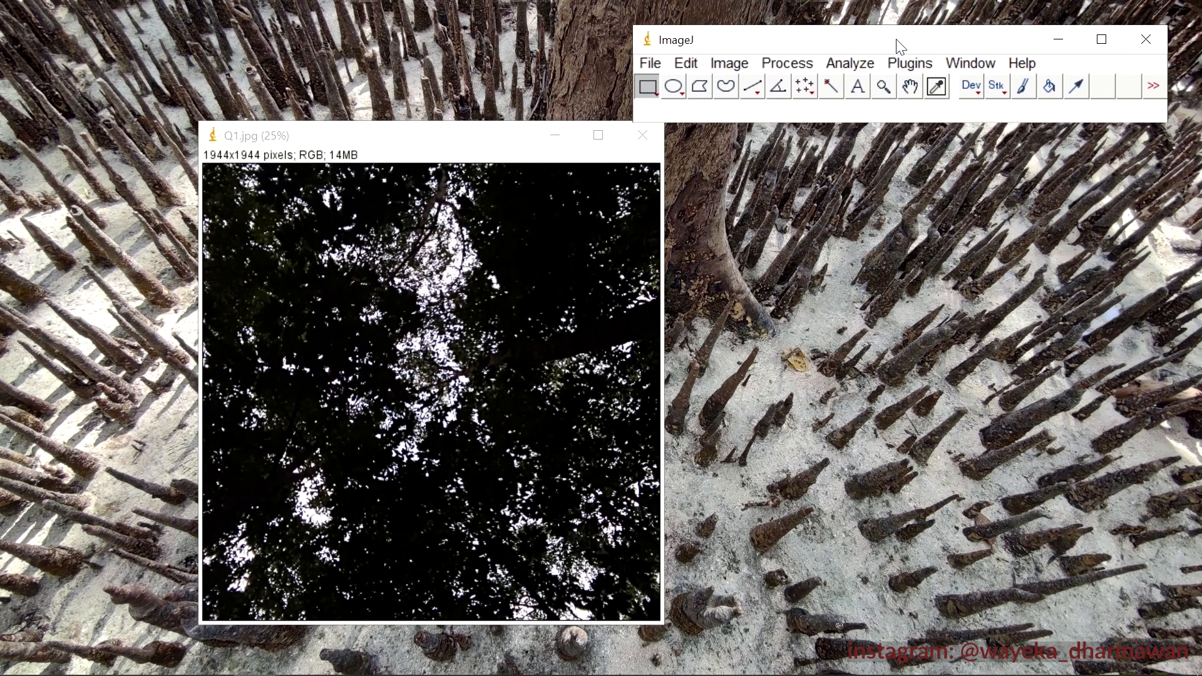
left_click_drag(501, 148, 455, 150)
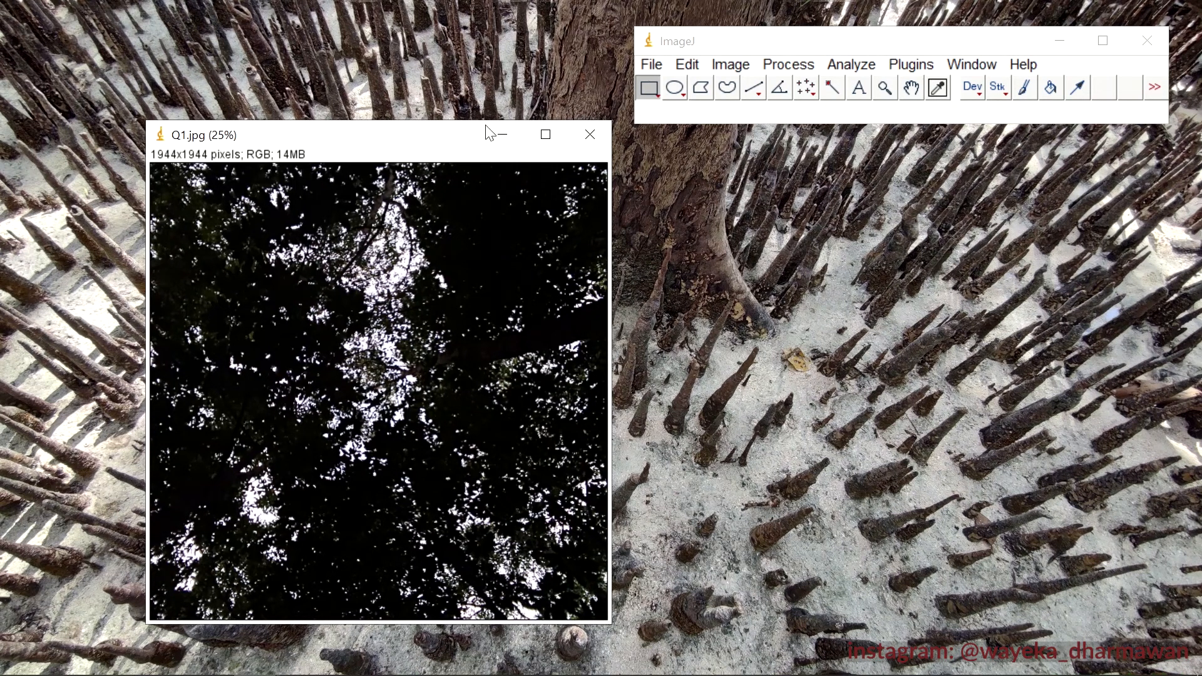
left_click(731, 65)
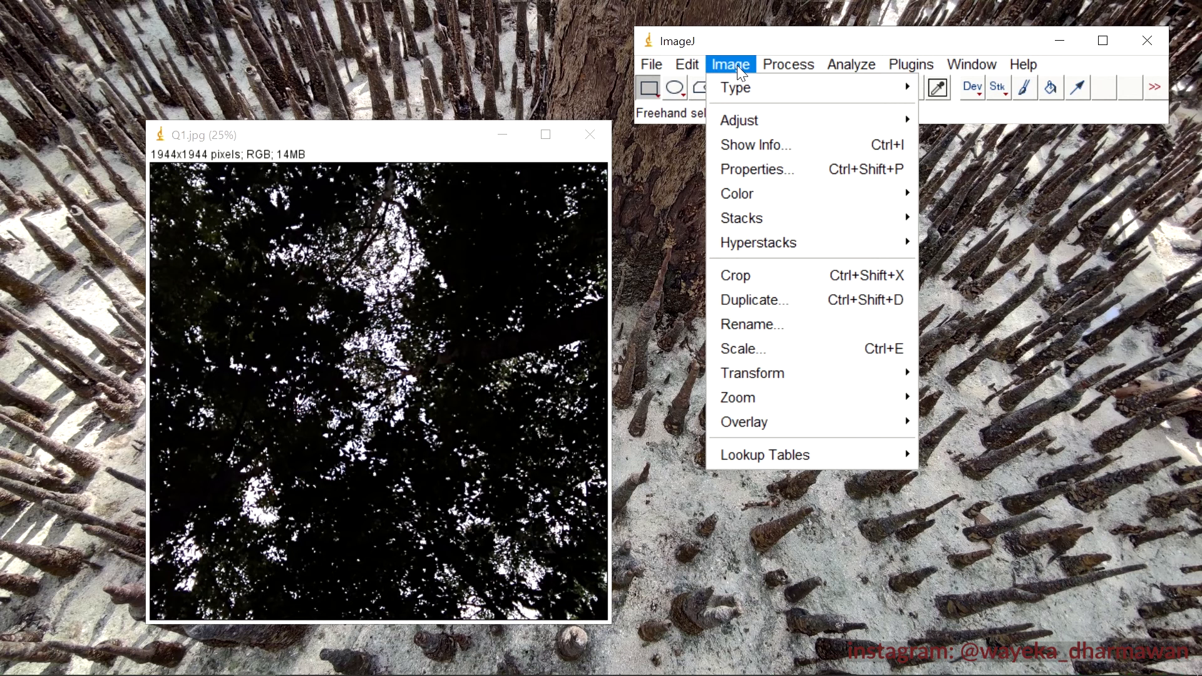
mouse_move(746, 119)
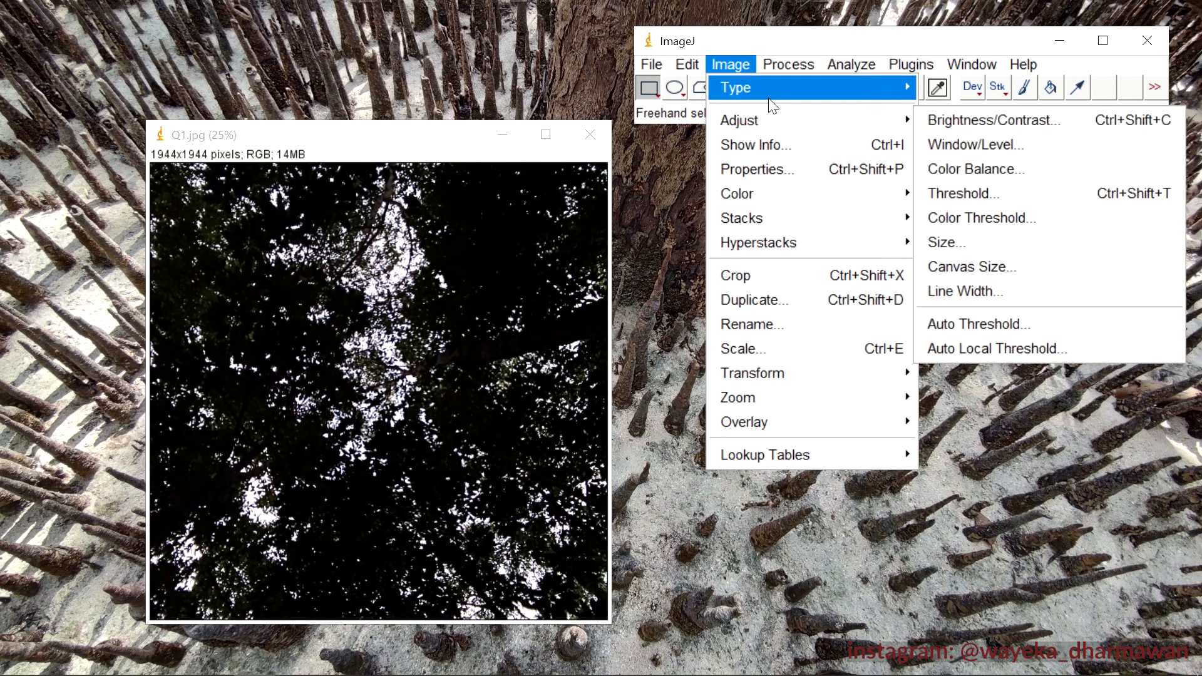
left_click(727, 65)
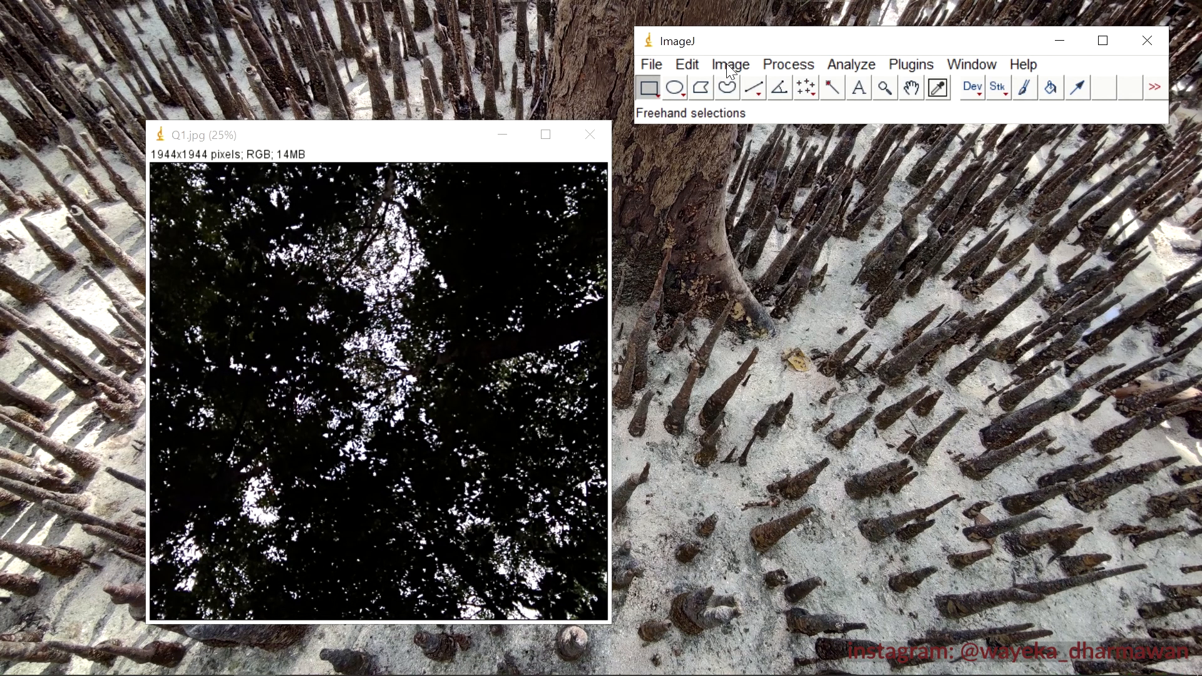
- Convert the Q1.jpg photo from RGB Color to the 8-bit image type
left_click(731, 63)
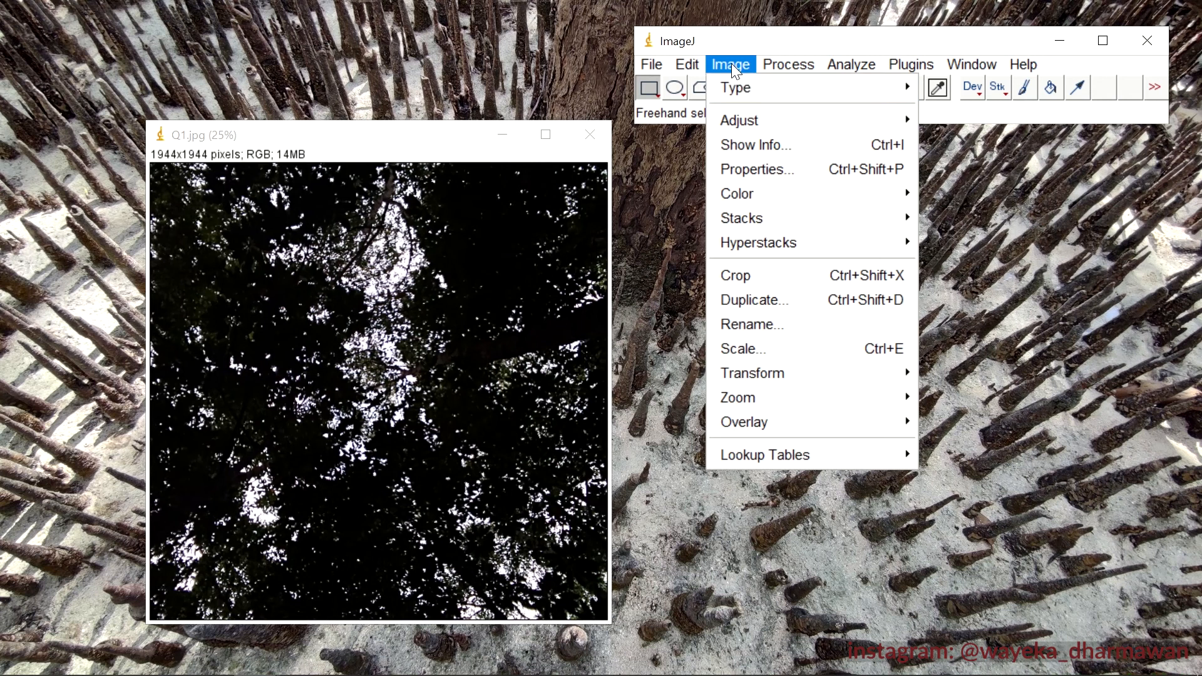
mouse_move(761, 88)
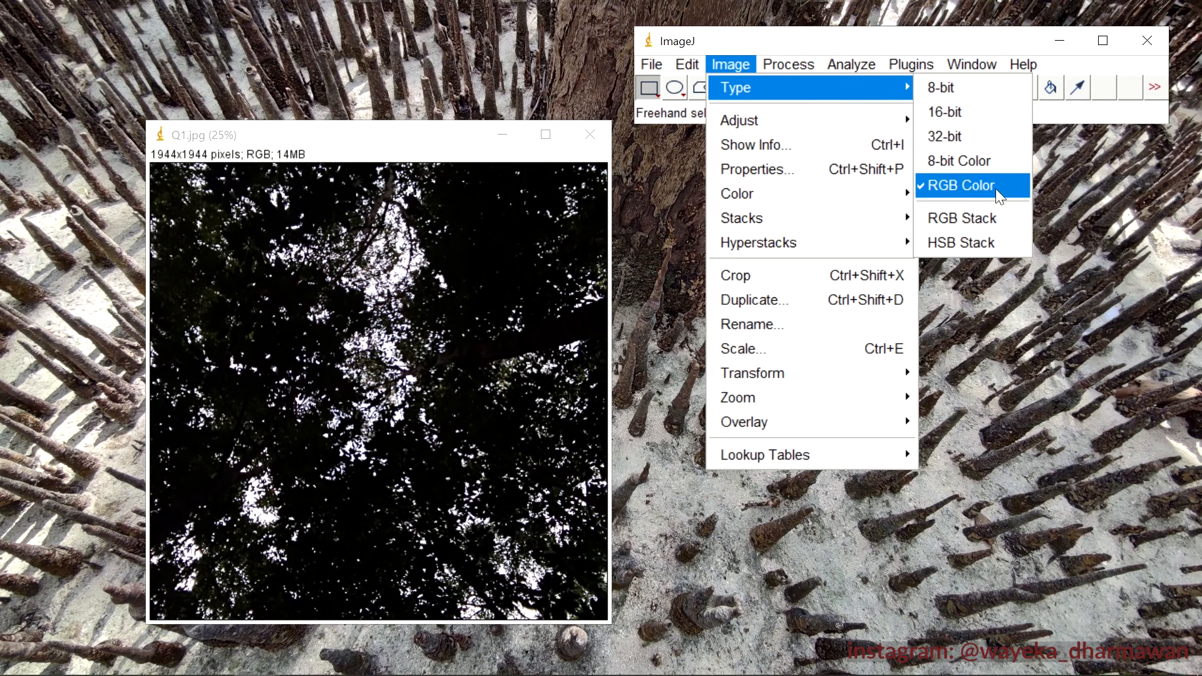
left_click(950, 92)
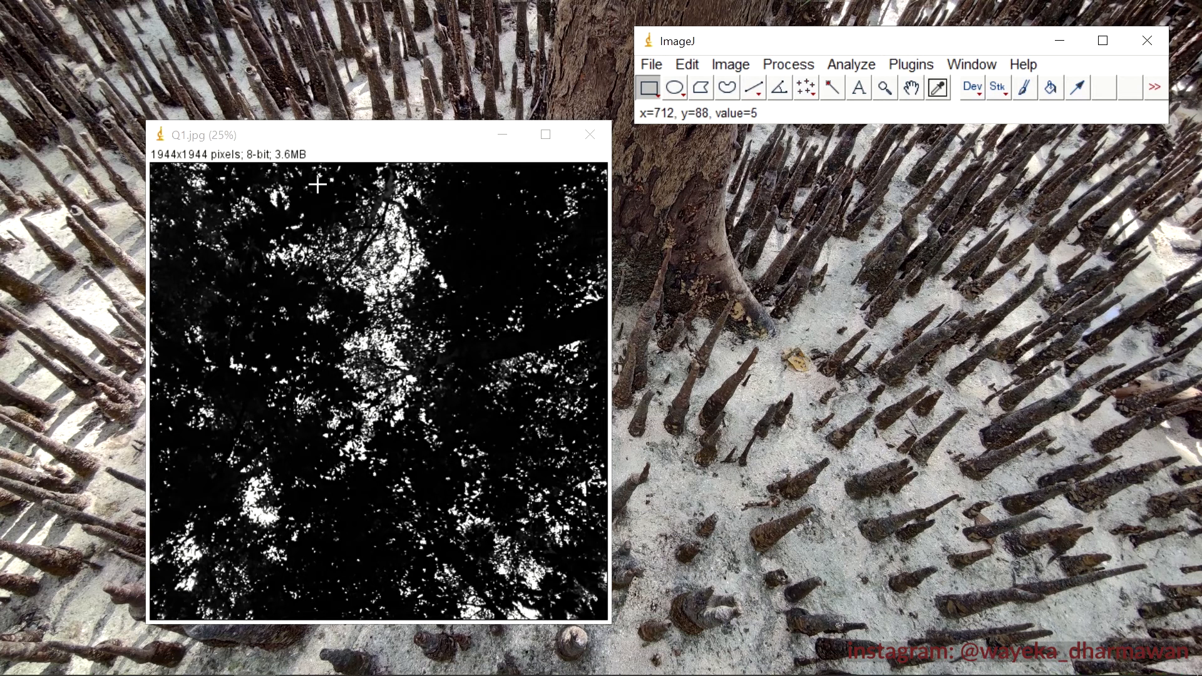
left_click(728, 65)
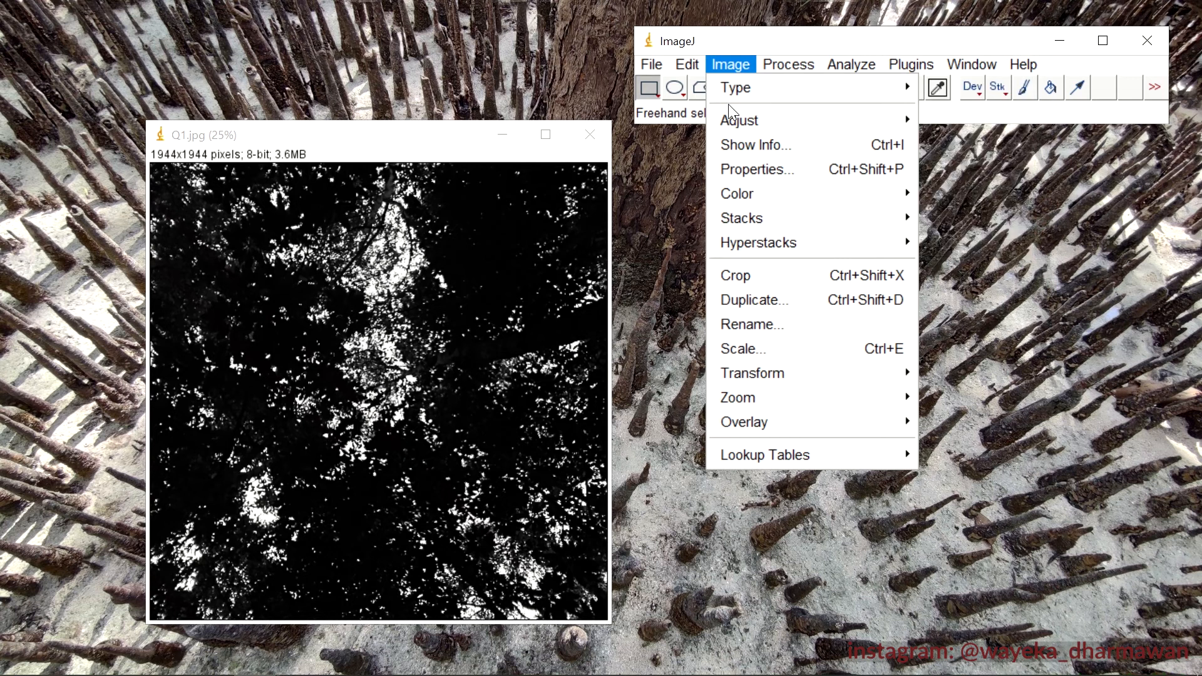
left_click(407, 226)
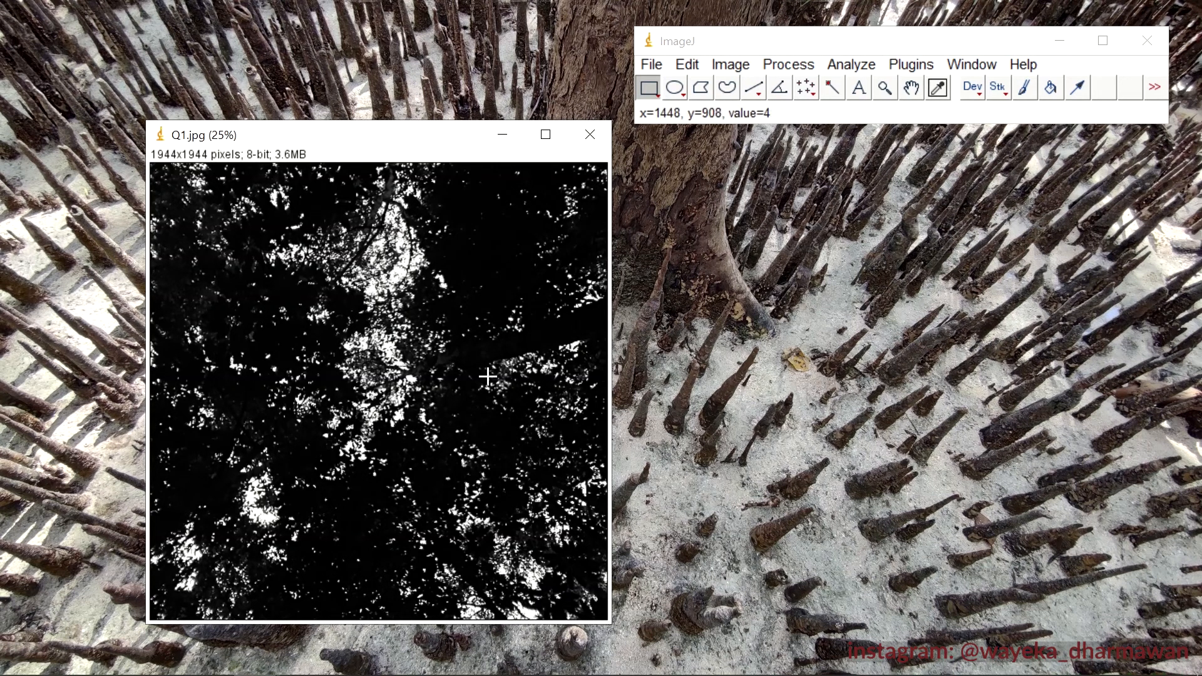
left_click(745, 48)
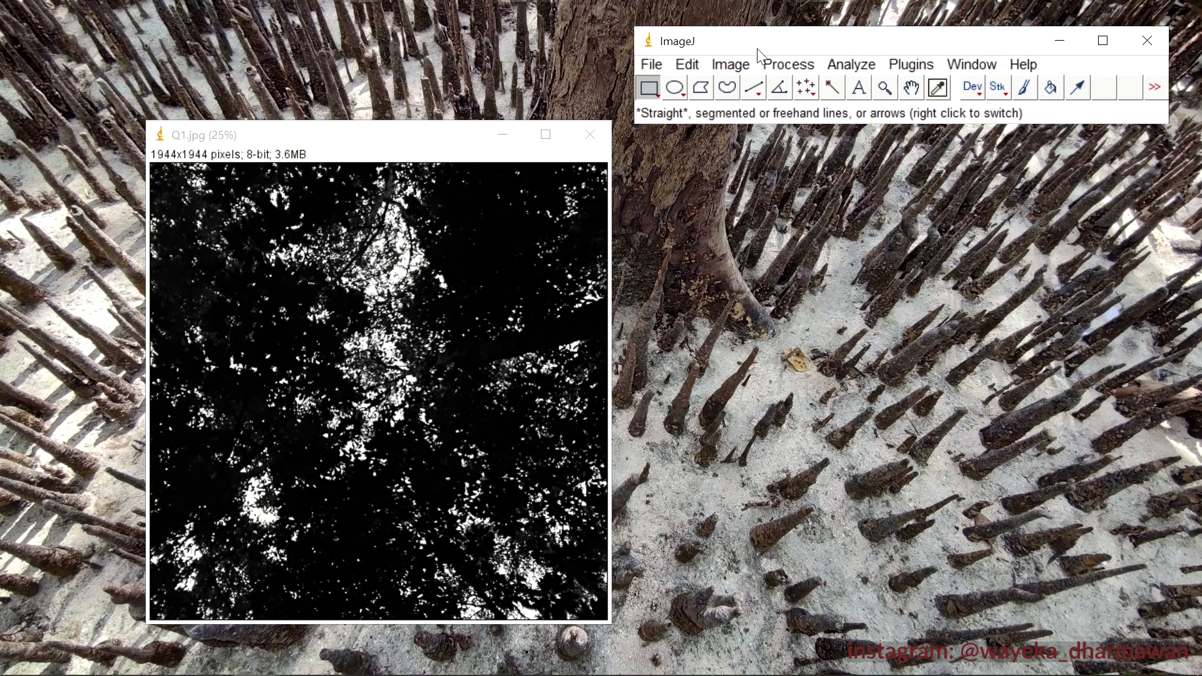
- Open the Threshold adjustment for the 8-bit Q1.jpg photo and place its dialog clear of the image
left_click(733, 64)
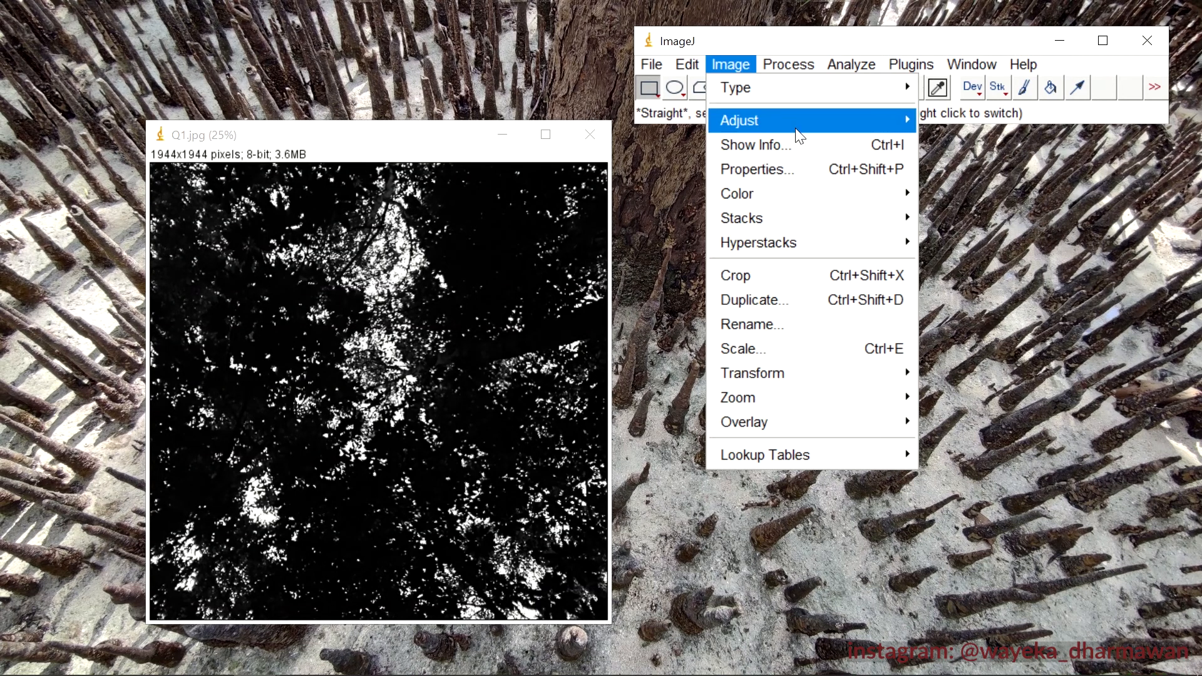
mouse_move(799, 125)
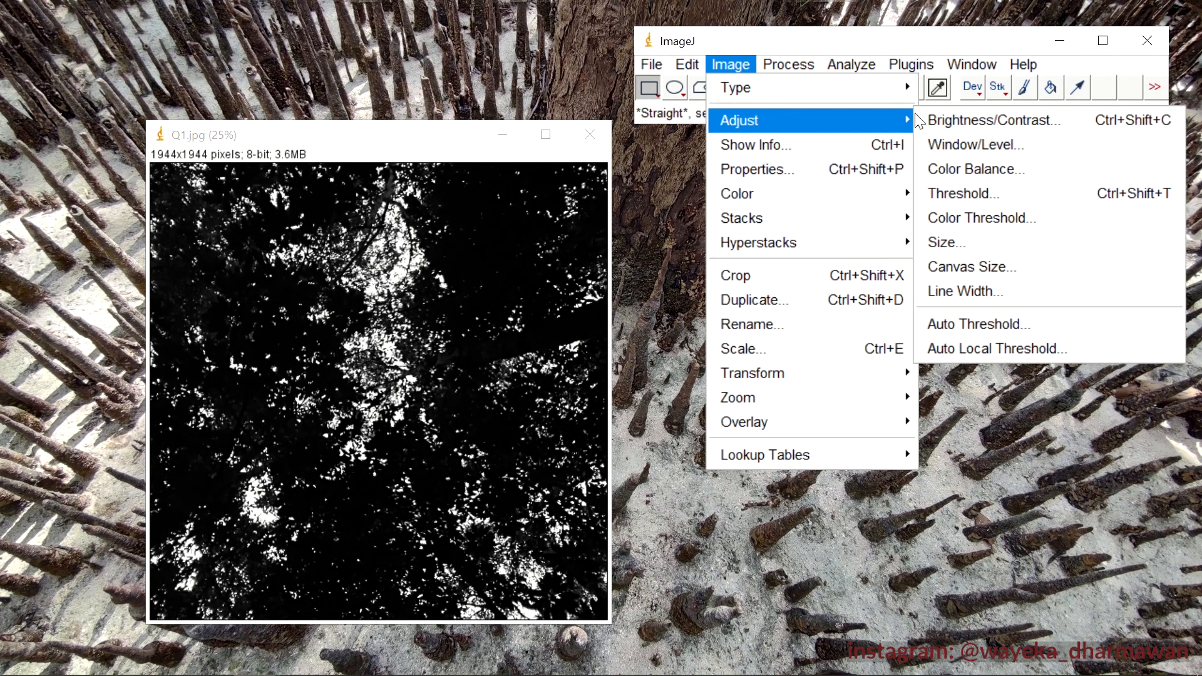
left_click(959, 198)
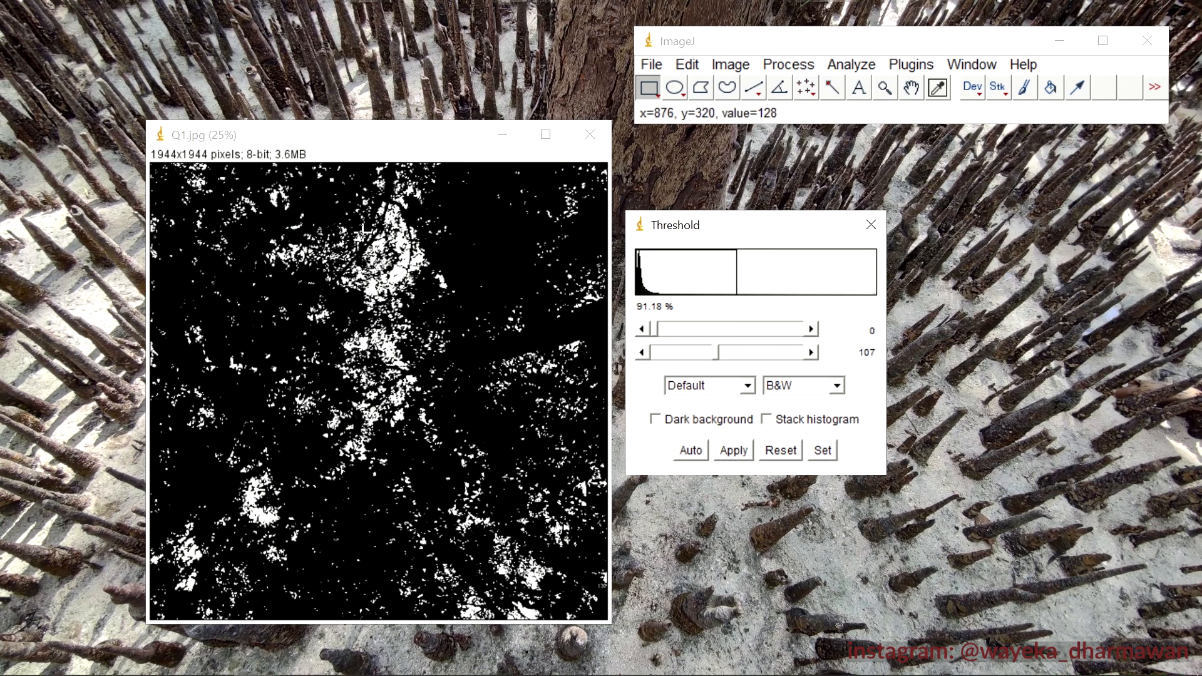
left_click_drag(743, 234, 783, 225)
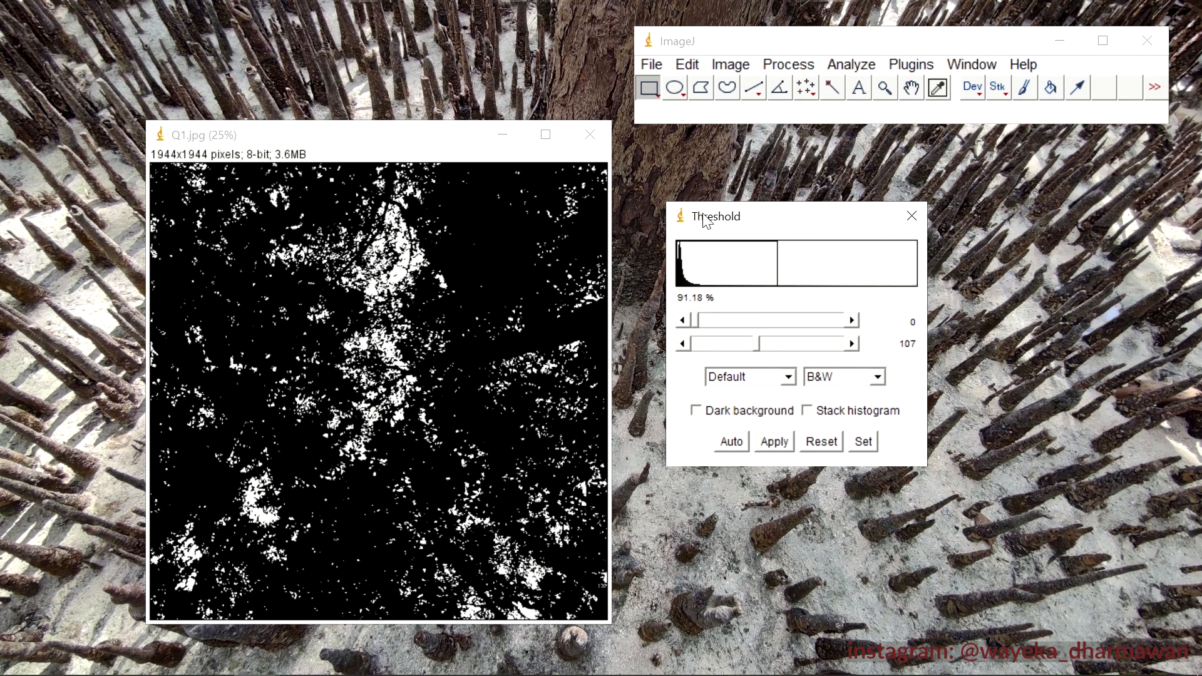
left_click_drag(739, 213, 745, 207)
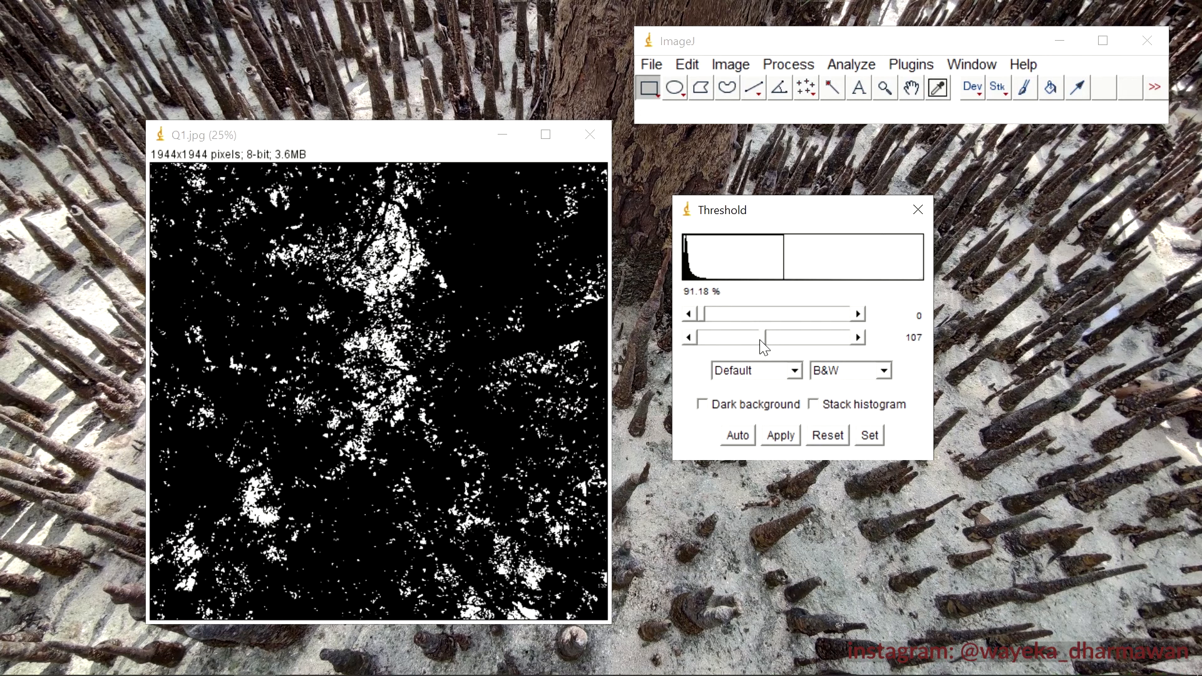
- Try several upper threshold levels on Q1.jpg, settle on 179 with the lower level at 0, and apply the threshold
left_click_drag(764, 338, 799, 351)
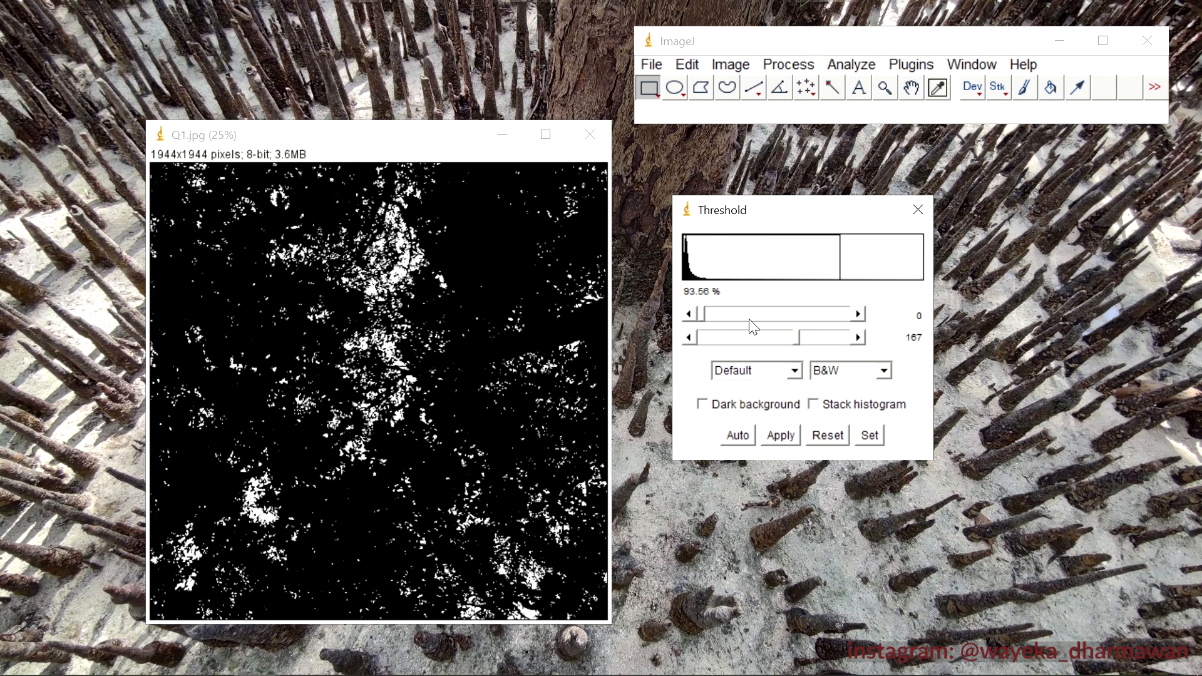
left_click_drag(798, 338, 723, 338)
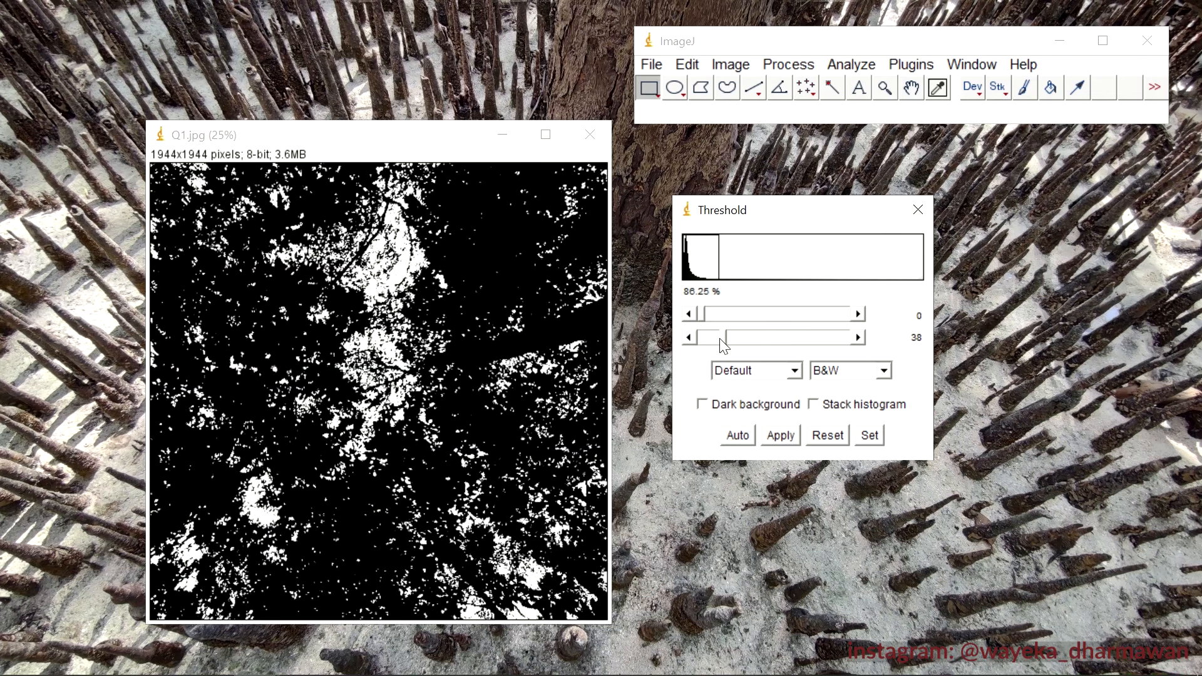
left_click_drag(721, 339, 824, 354)
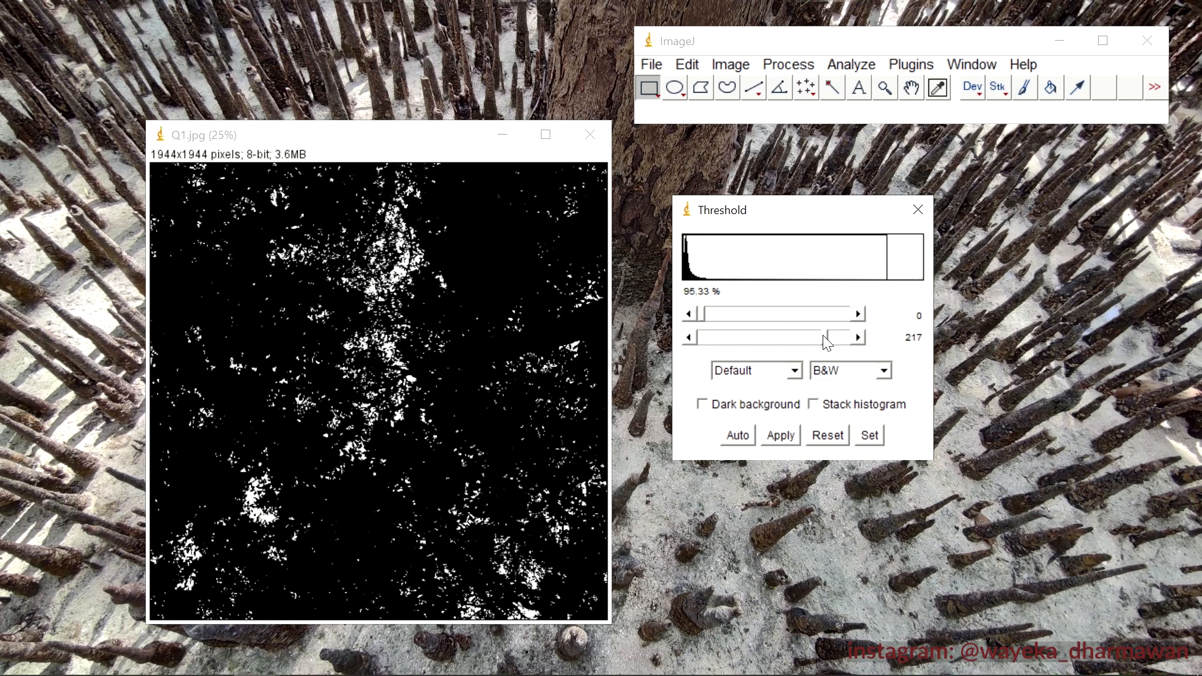
left_click_drag(826, 339, 793, 345)
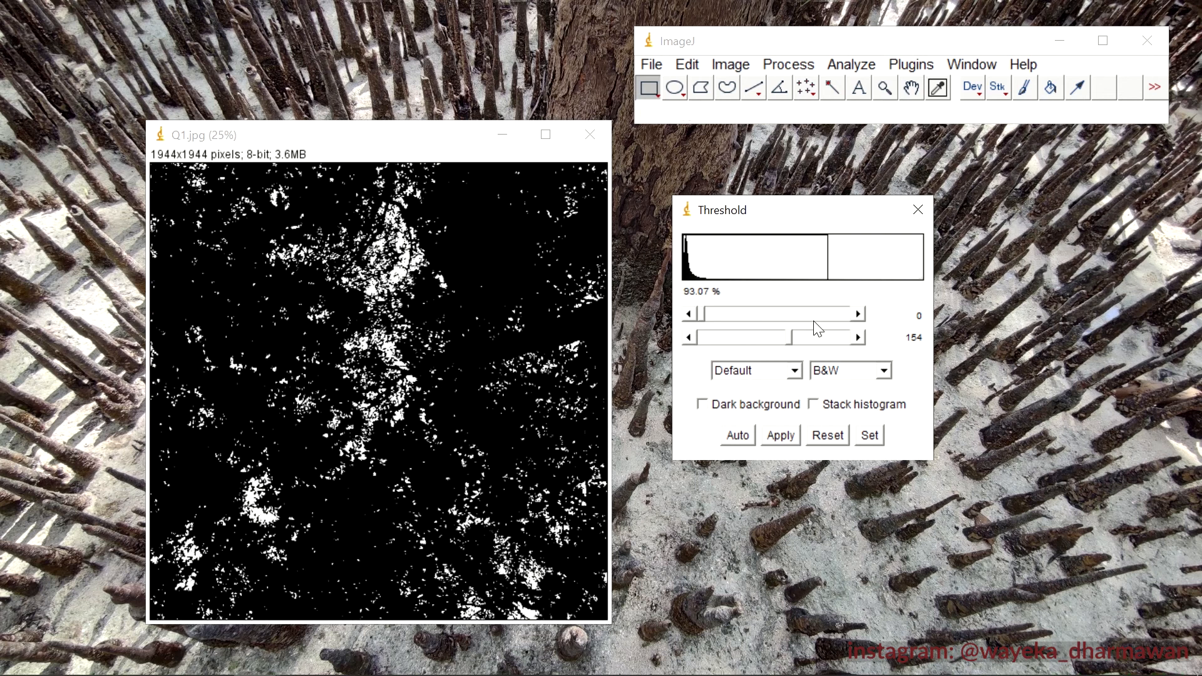
mouse_move(792, 341)
left_mouse_down()
mouse_move(821, 346)
mouse_move(765, 344)
mouse_move(806, 352)
left_mouse_up()
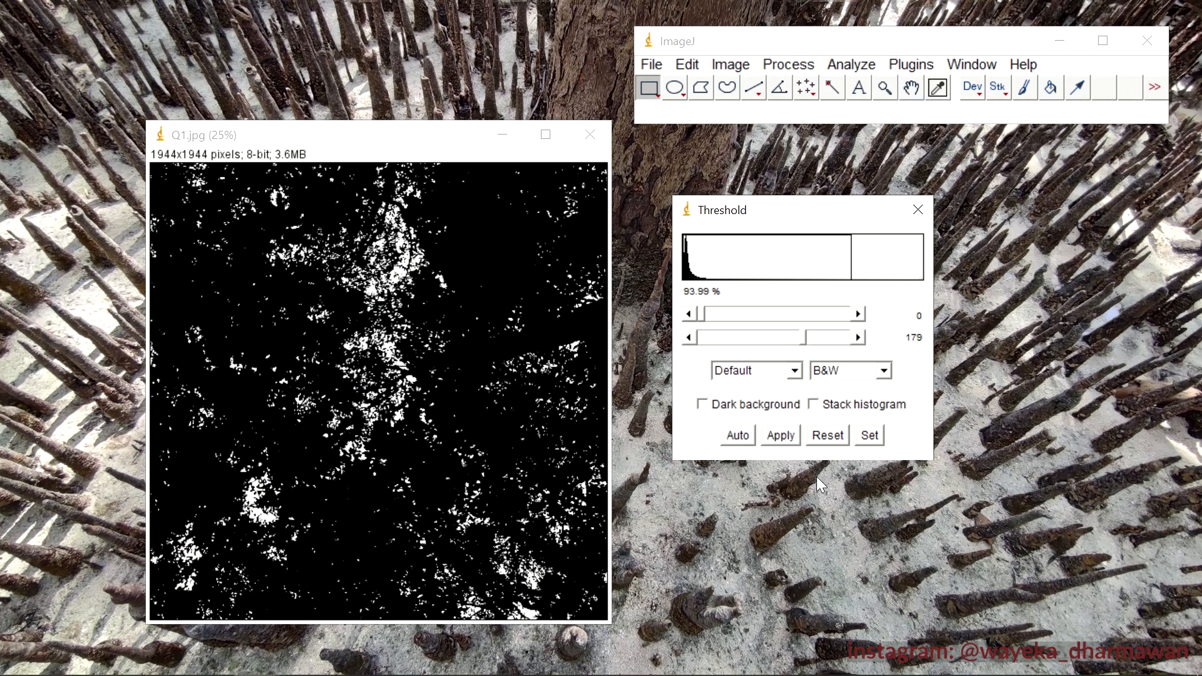
left_click(777, 442)
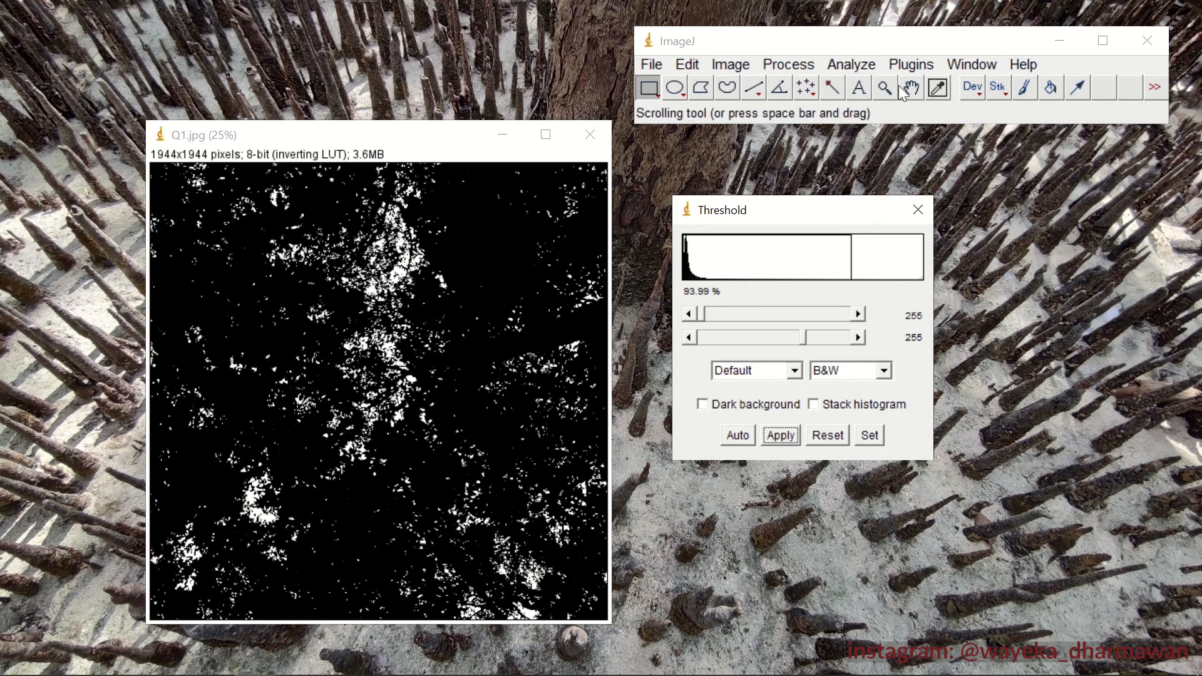
- Generate the histogram of the thresholded Q1.jpg image and arrange the histogram and Threshold windows side by side
left_click(853, 67)
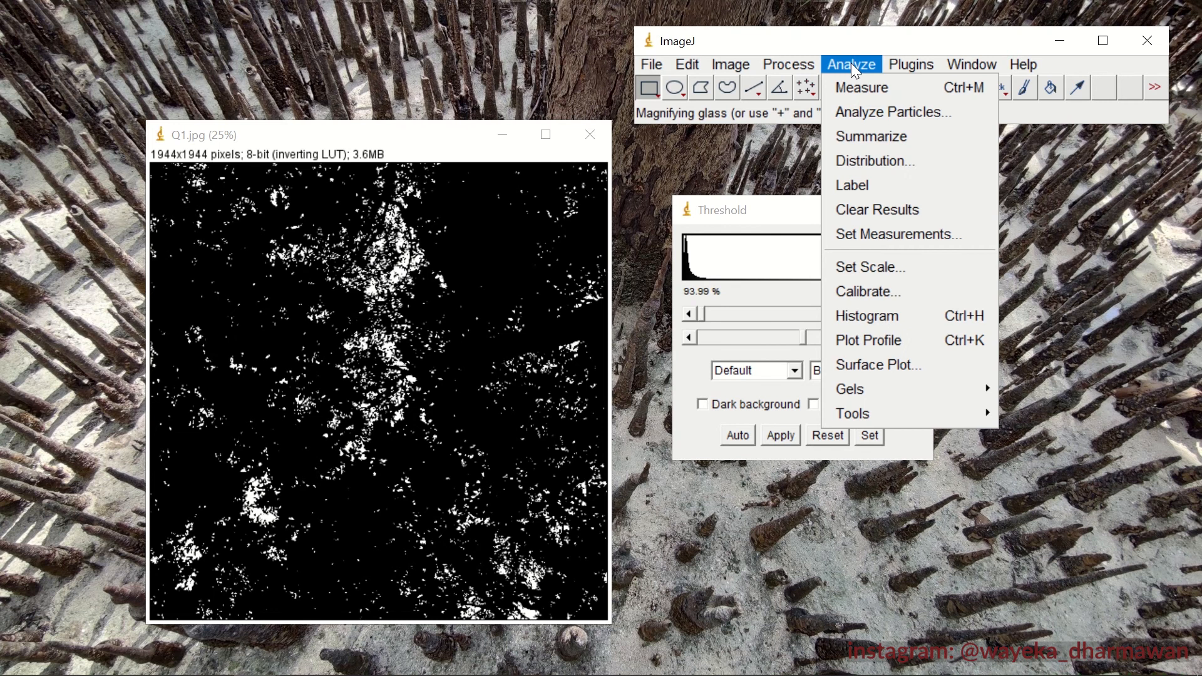
left_click(861, 320)
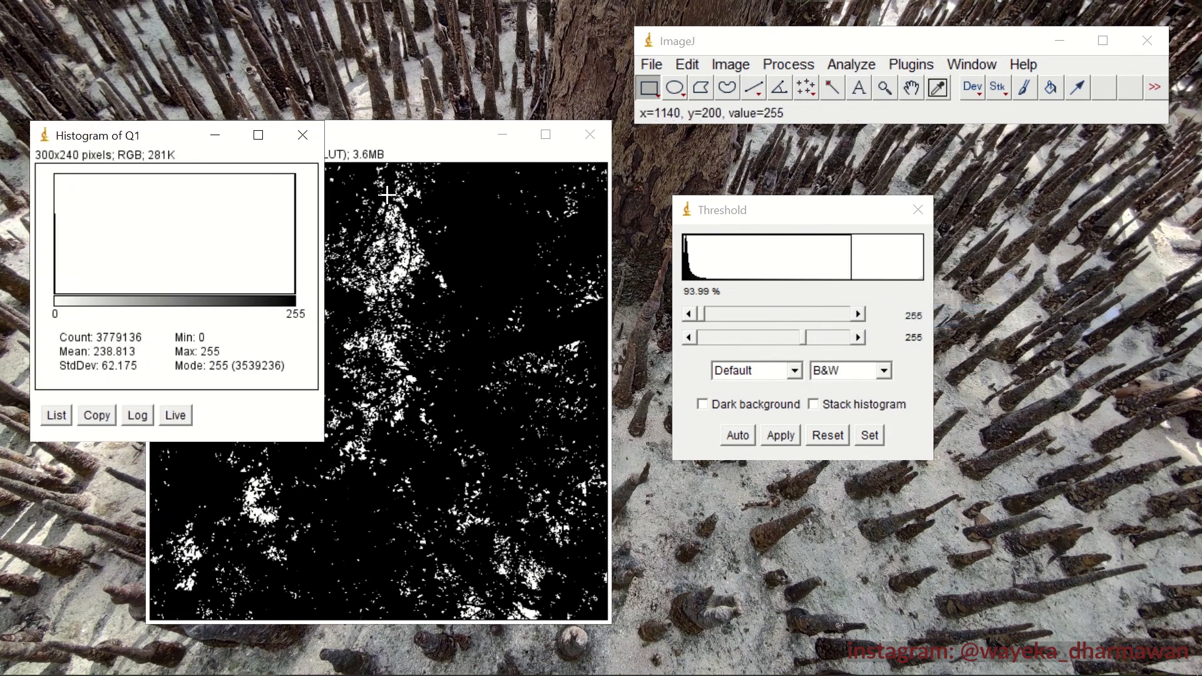
left_click_drag(144, 135, 989, 254)
left_click_drag(740, 207, 698, 176)
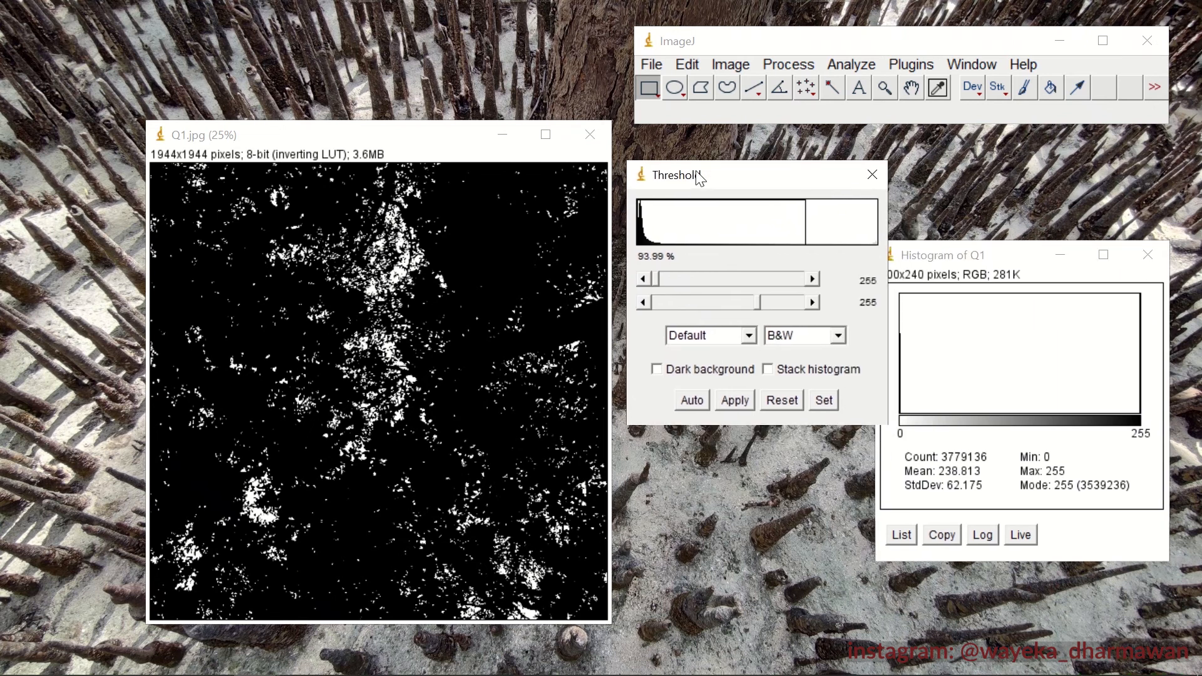
left_click_drag(944, 256, 966, 173)
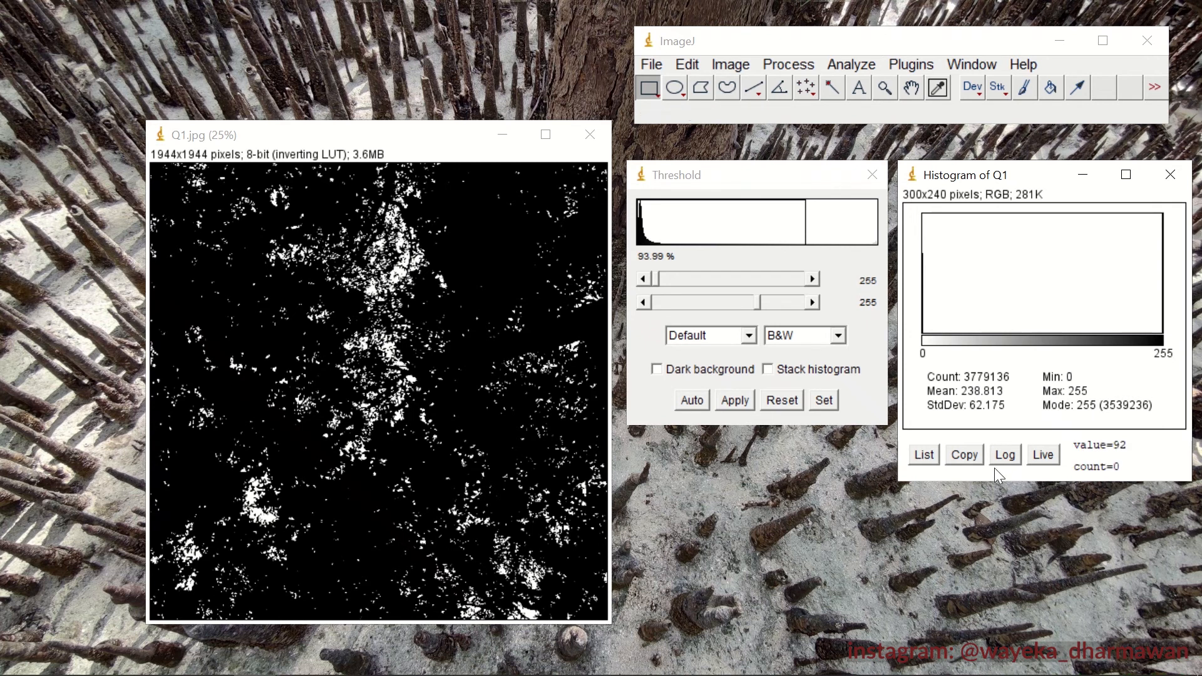
- List the Q1 histogram's values and counts, move the list clear of the Threshold window, and check the count for value 0
left_click(925, 454)
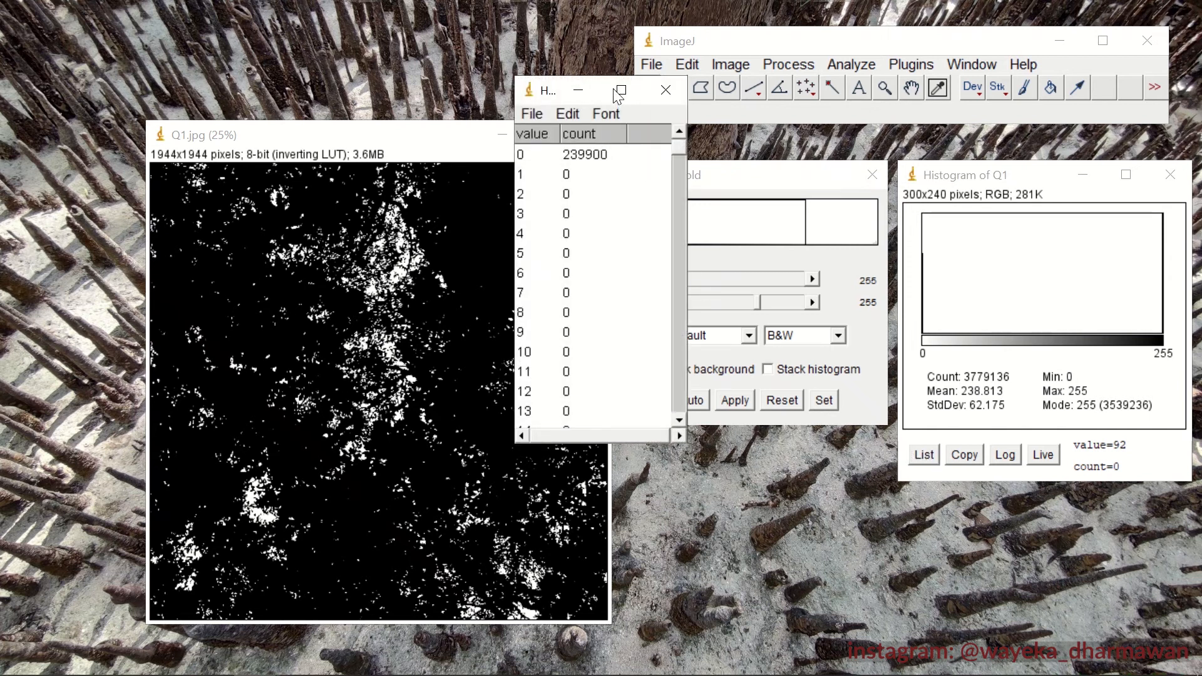
left_click_drag(544, 91, 378, 69)
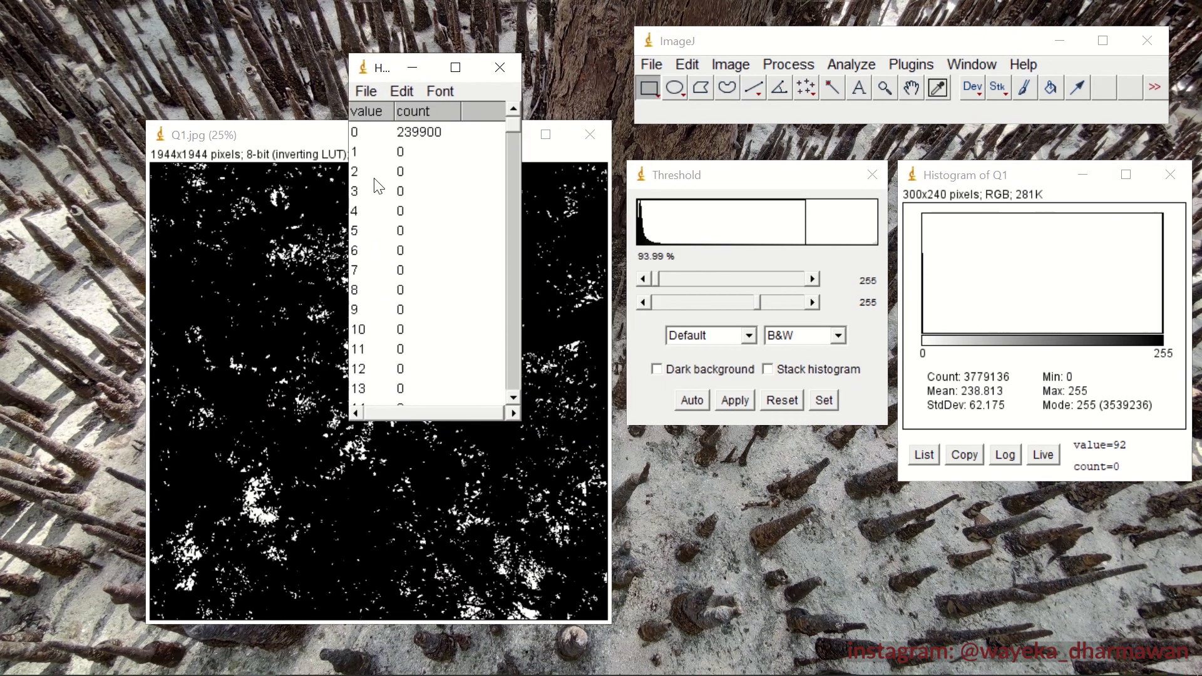
left_click(412, 143)
left_click(411, 135)
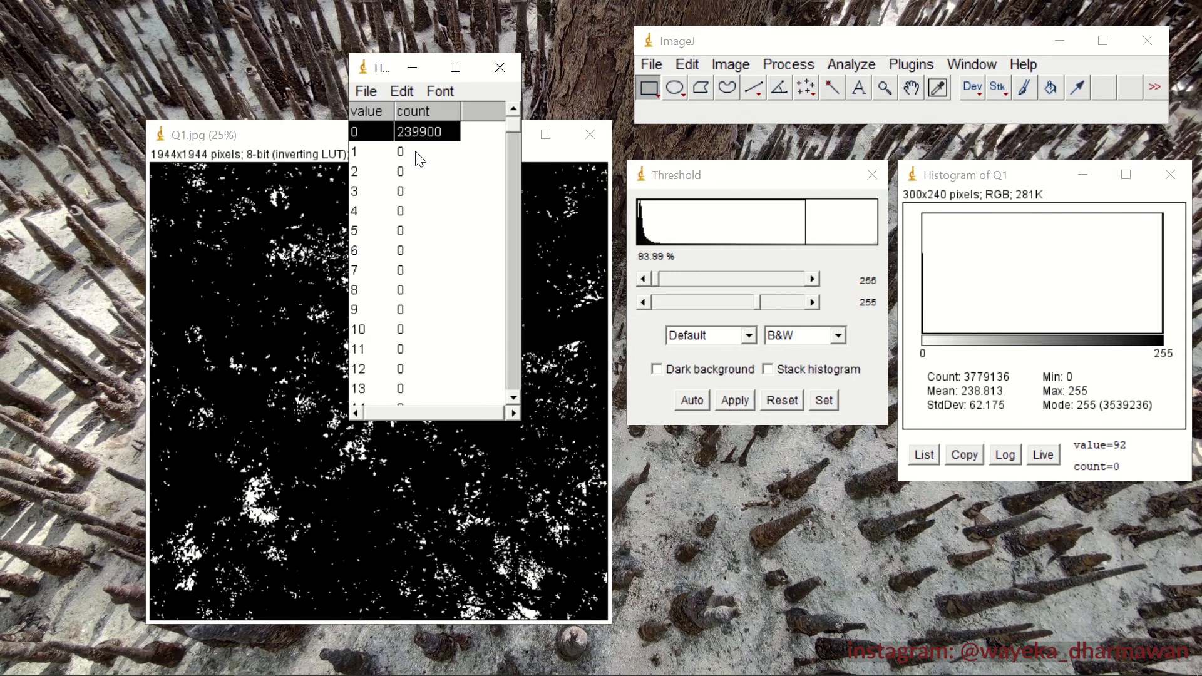
scroll(435, 261, "down", 6)
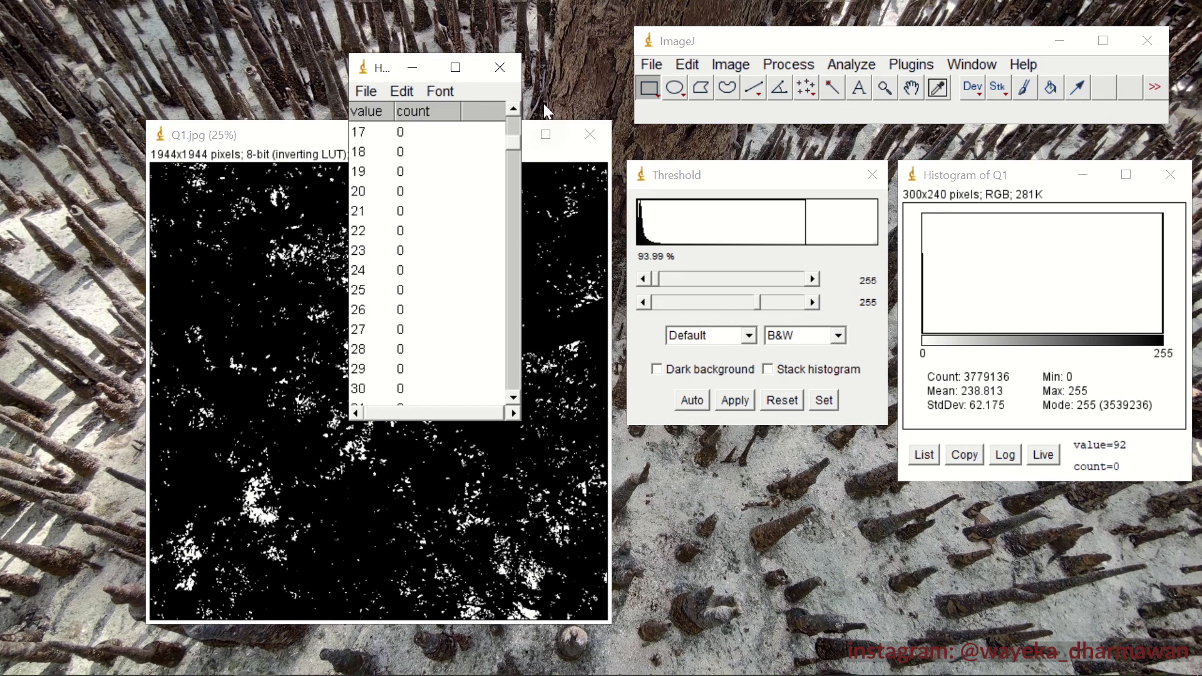
left_click_drag(511, 145, 514, 123)
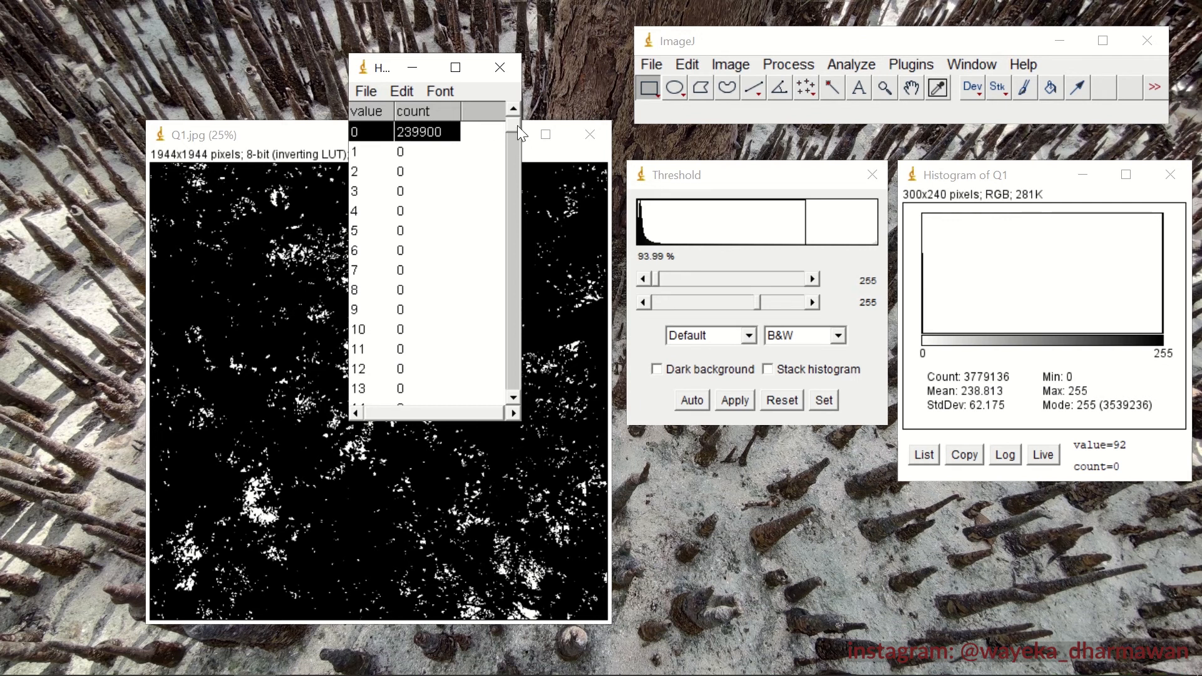
left_click(391, 157)
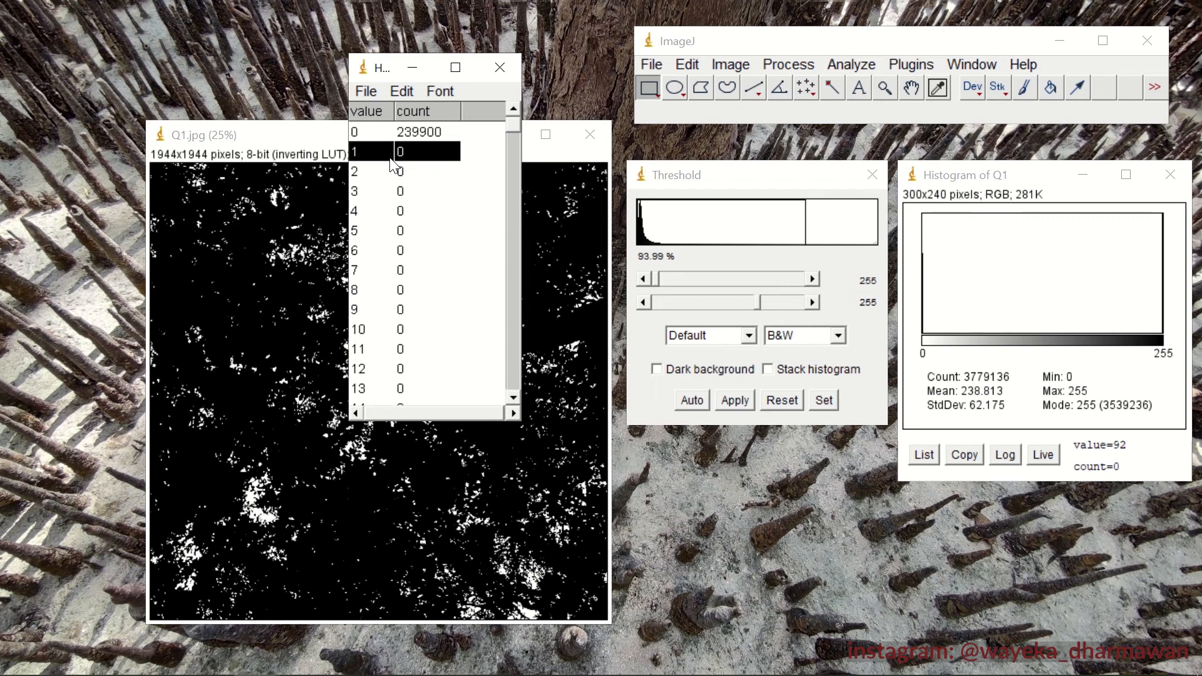
- Examine the pixel count for value 255 at the end of the histogram list
scroll(390, 163, "down", 4)
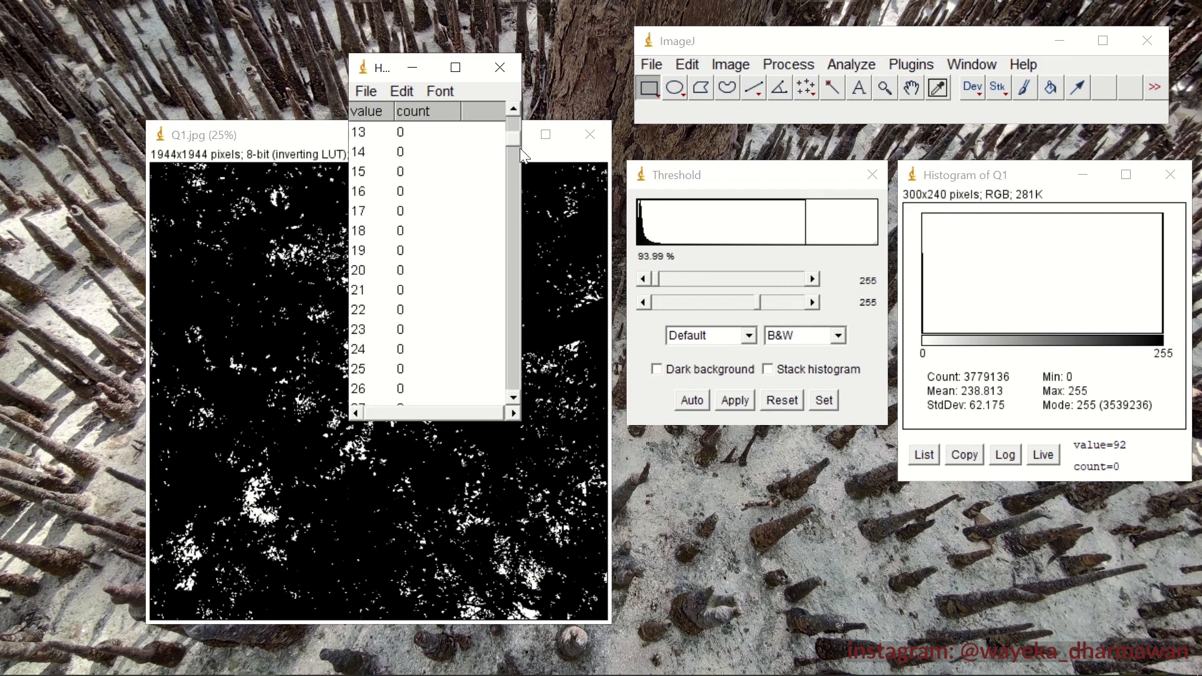
left_click_drag(513, 138, 530, 320)
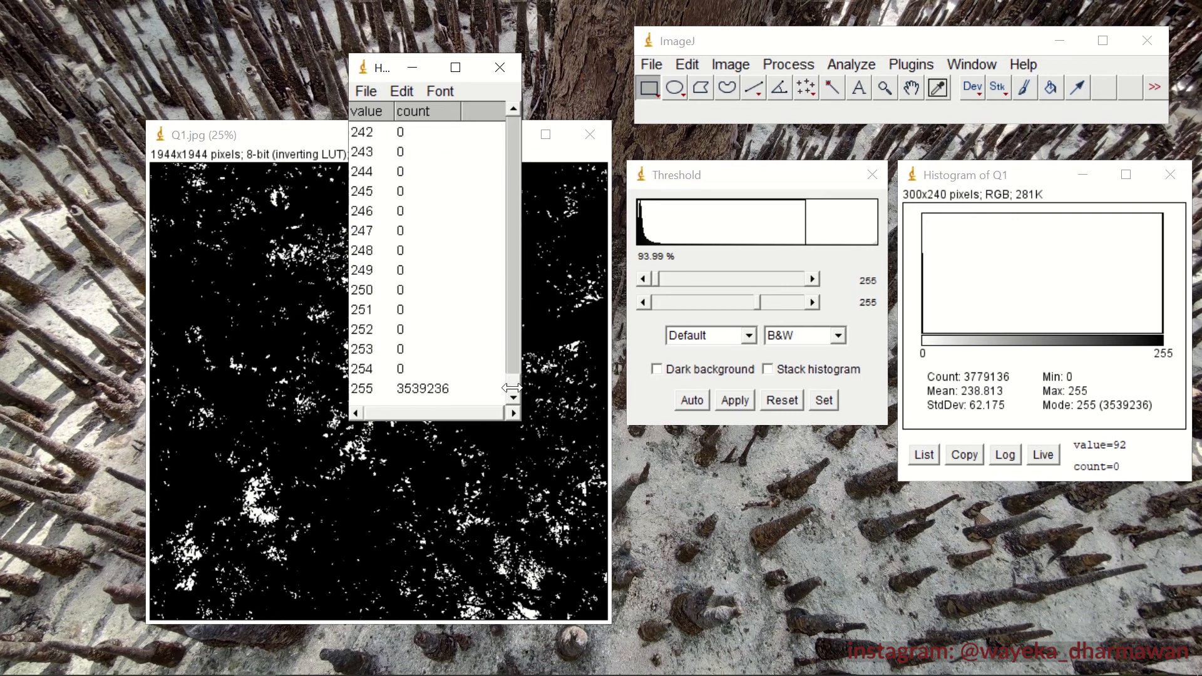
left_click(396, 371)
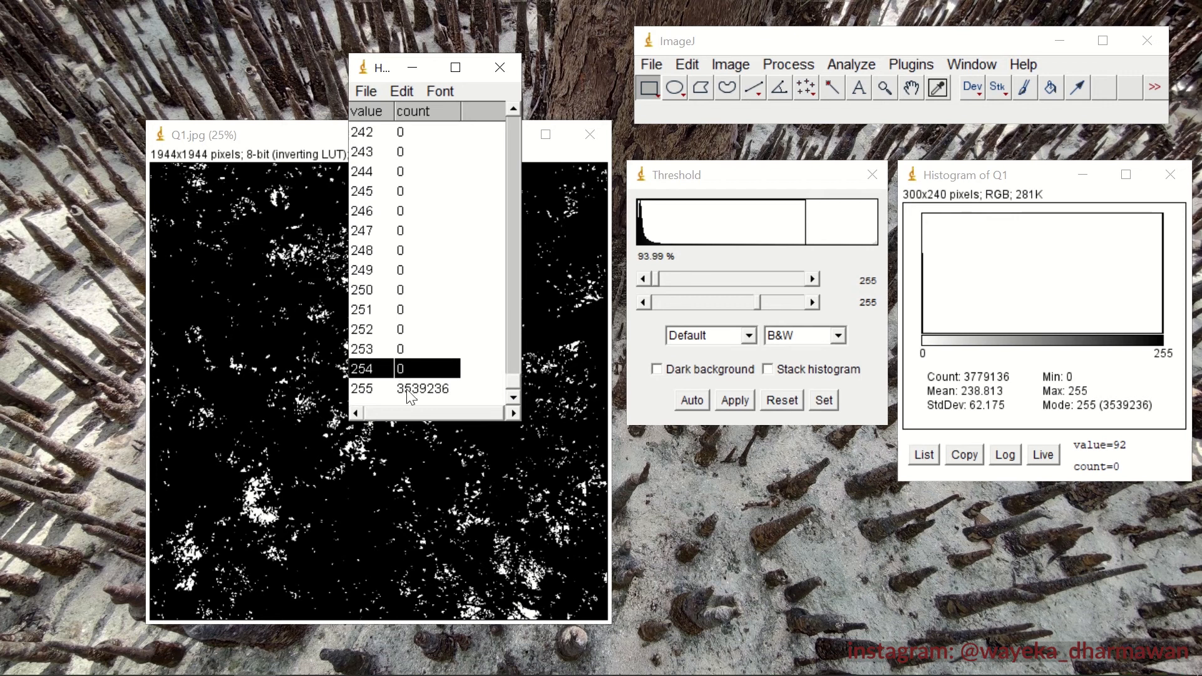
left_click(408, 389)
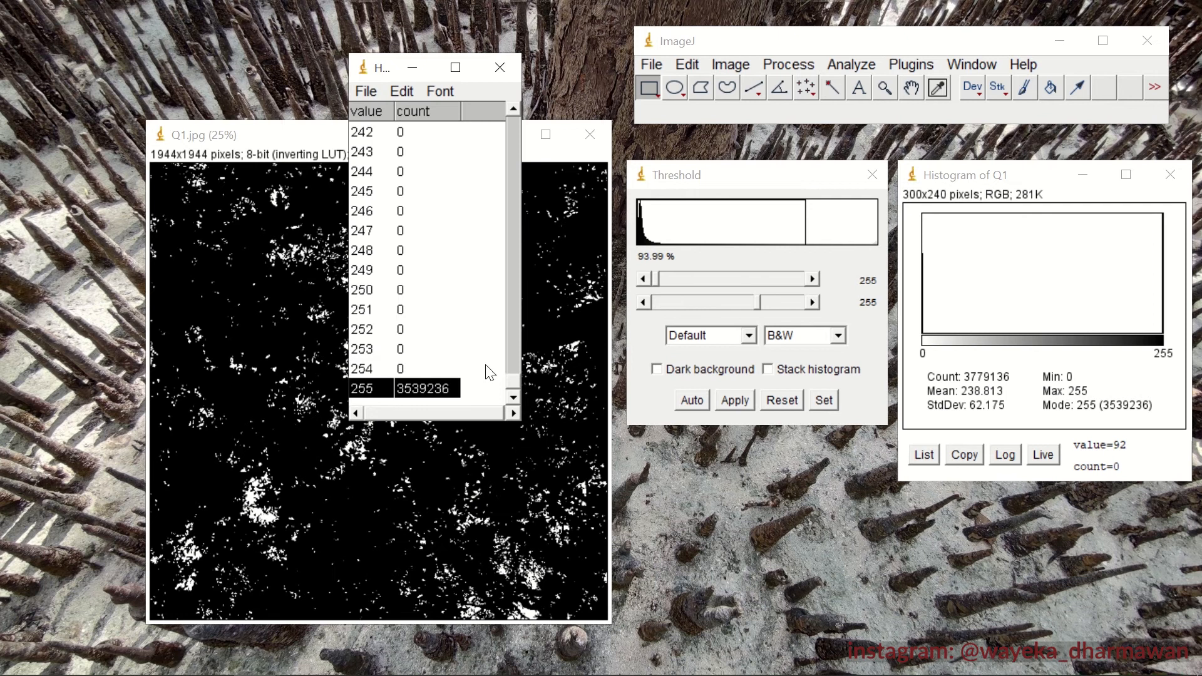
left_click_drag(512, 382, 512, 90)
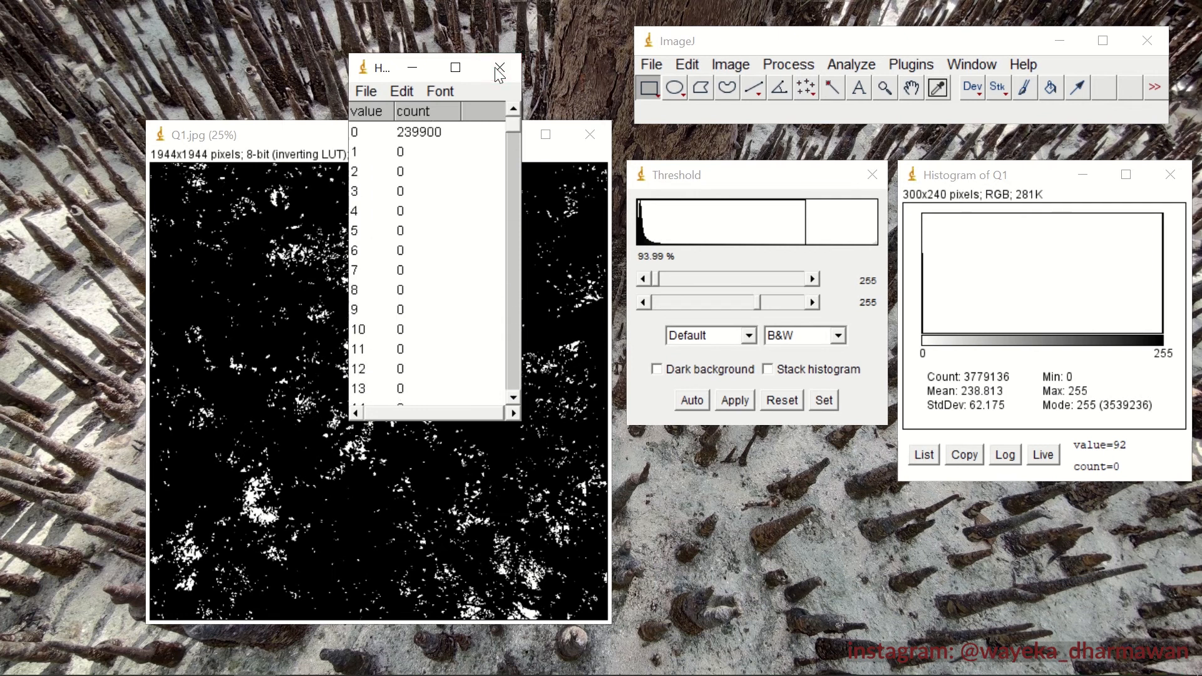
- Copy the row for value 255 from the histogram list
left_click_drag(511, 132, 512, 383)
left_click(478, 389)
right_click(419, 400)
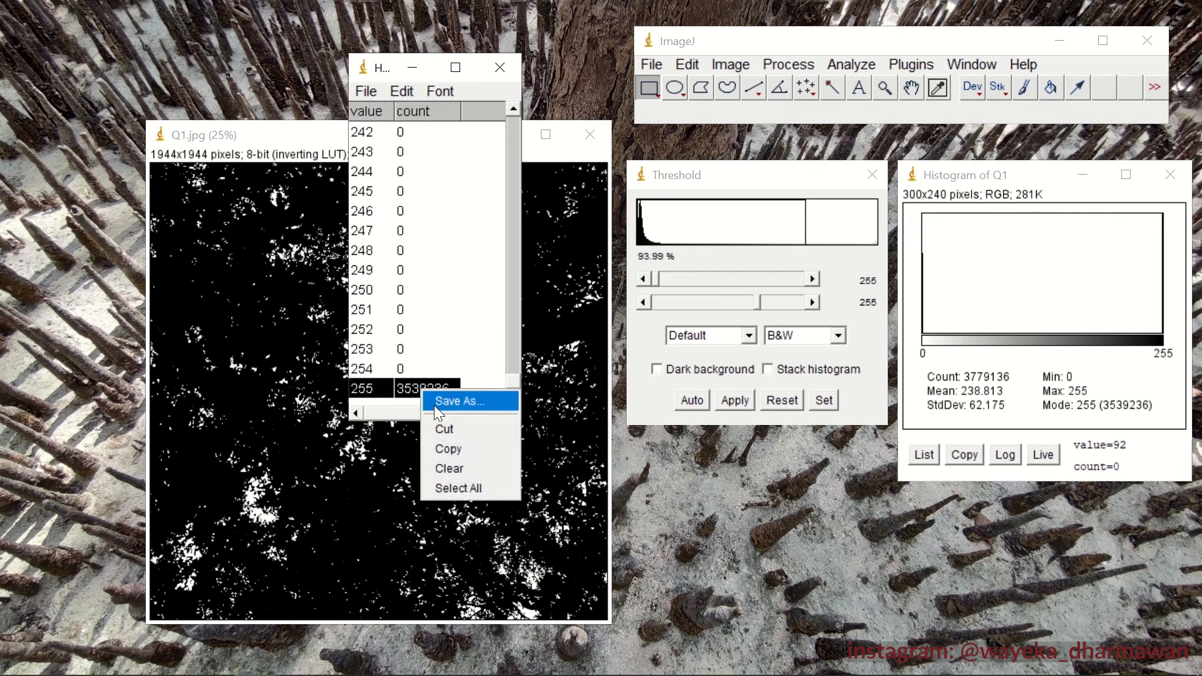
left_click(441, 446)
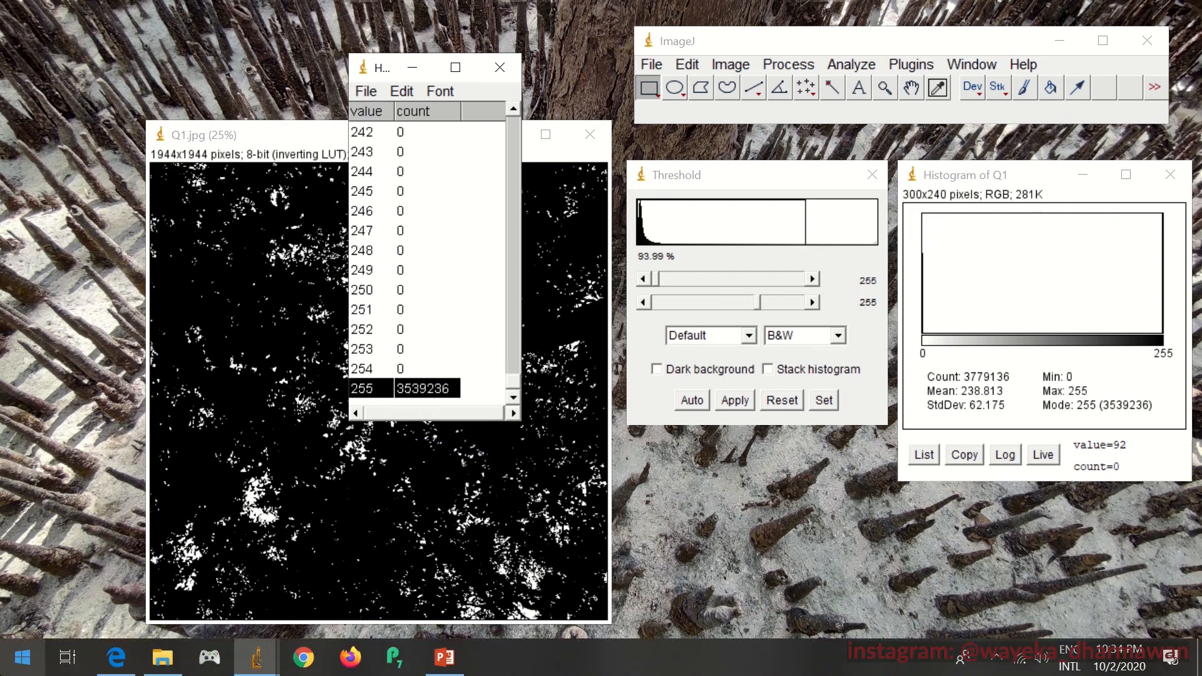
- Switch to Excel, create a blank workbook, and paste the copied histogram row starting at cell F3
left_click(22, 657)
left_click(645, 225)
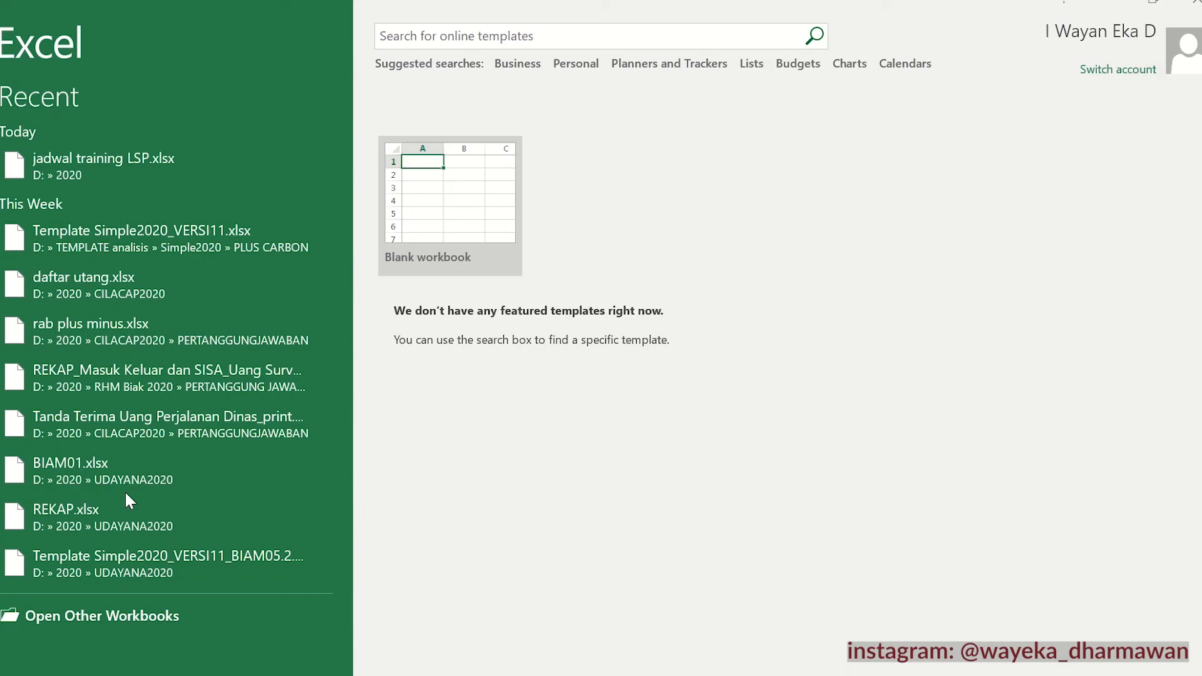
left_click(403, 201)
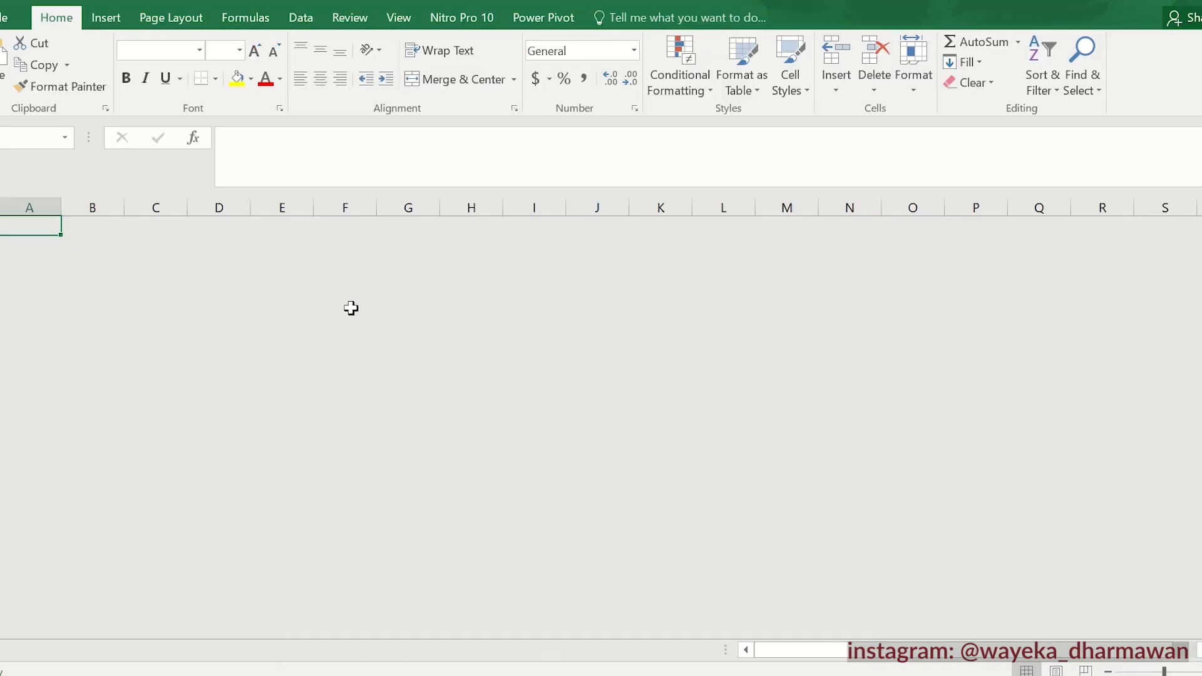
left_click(335, 267)
right_click(334, 267)
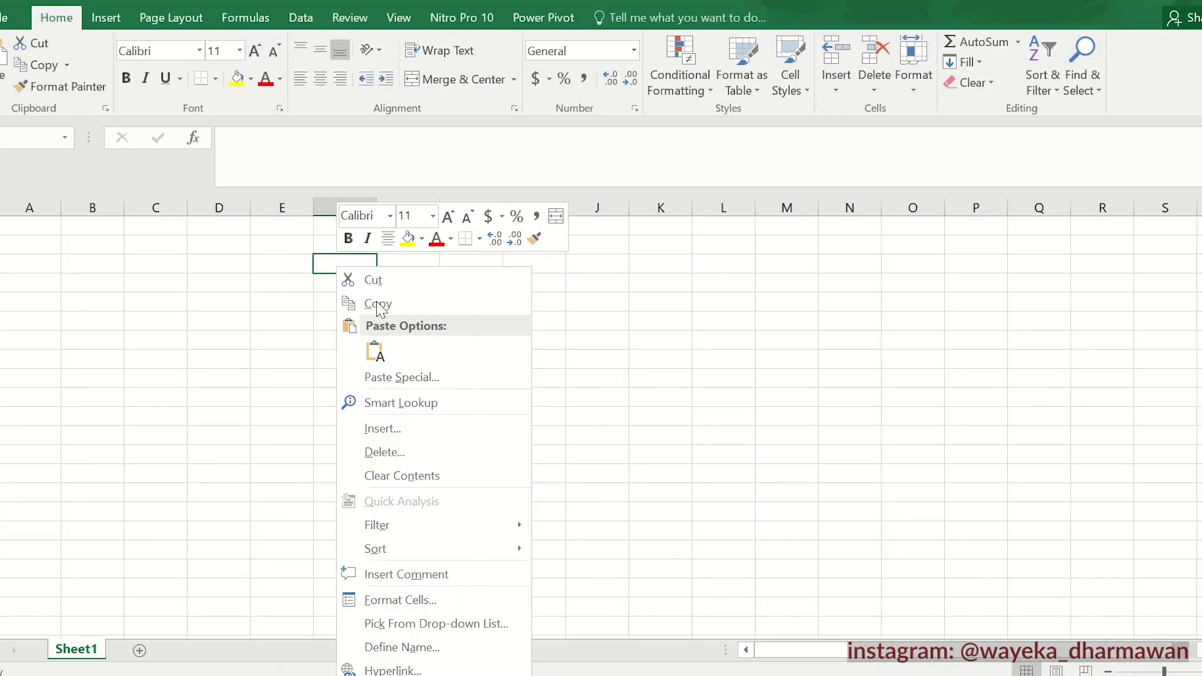
left_click(377, 351)
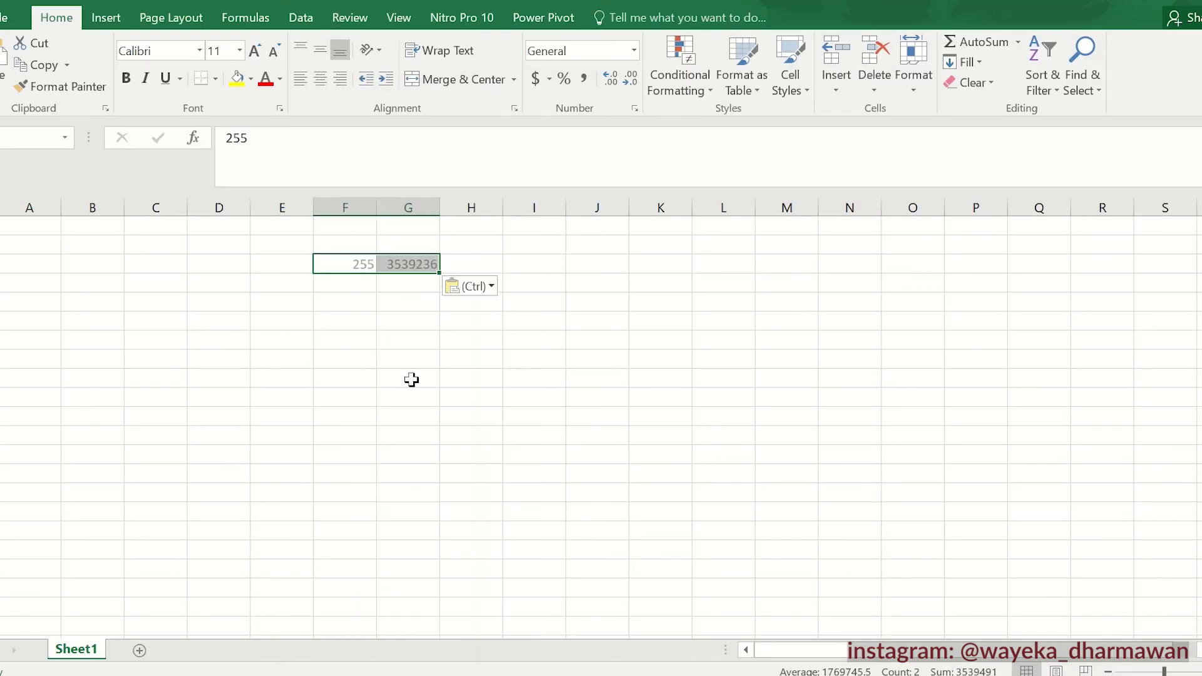
left_click(357, 244)
type("t")
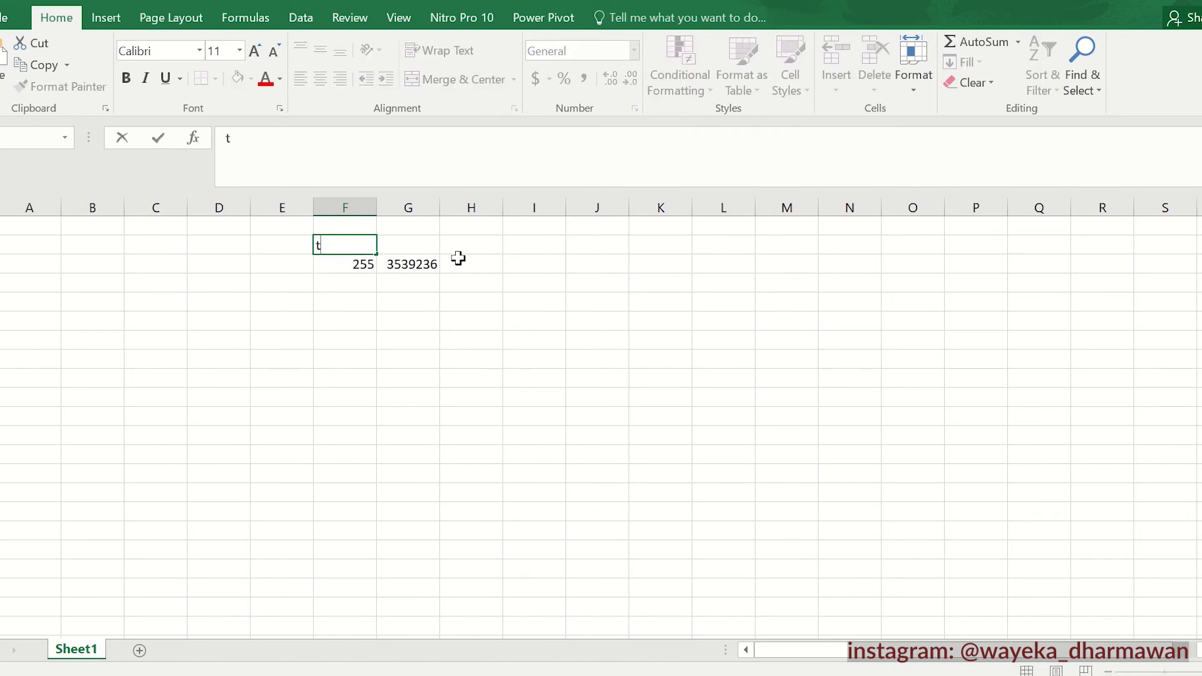
type("OTA")
key("BackSpace")
key("BackSpace")
key("BackSpace")
key("Escape")
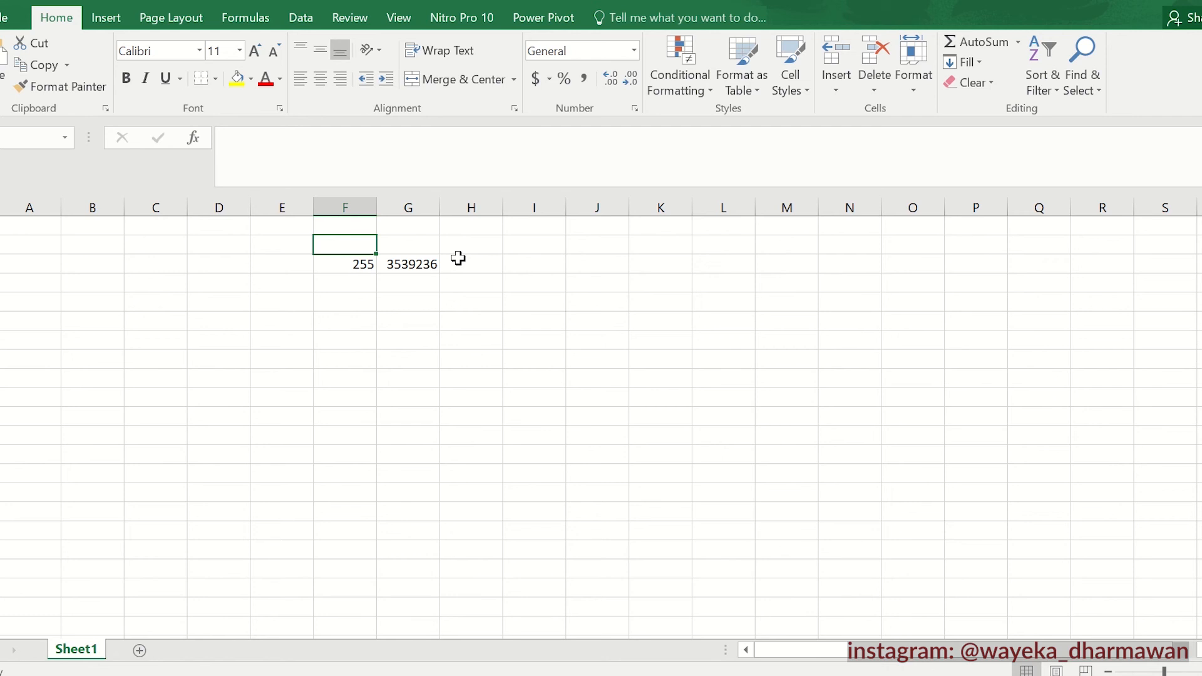
type("p255")
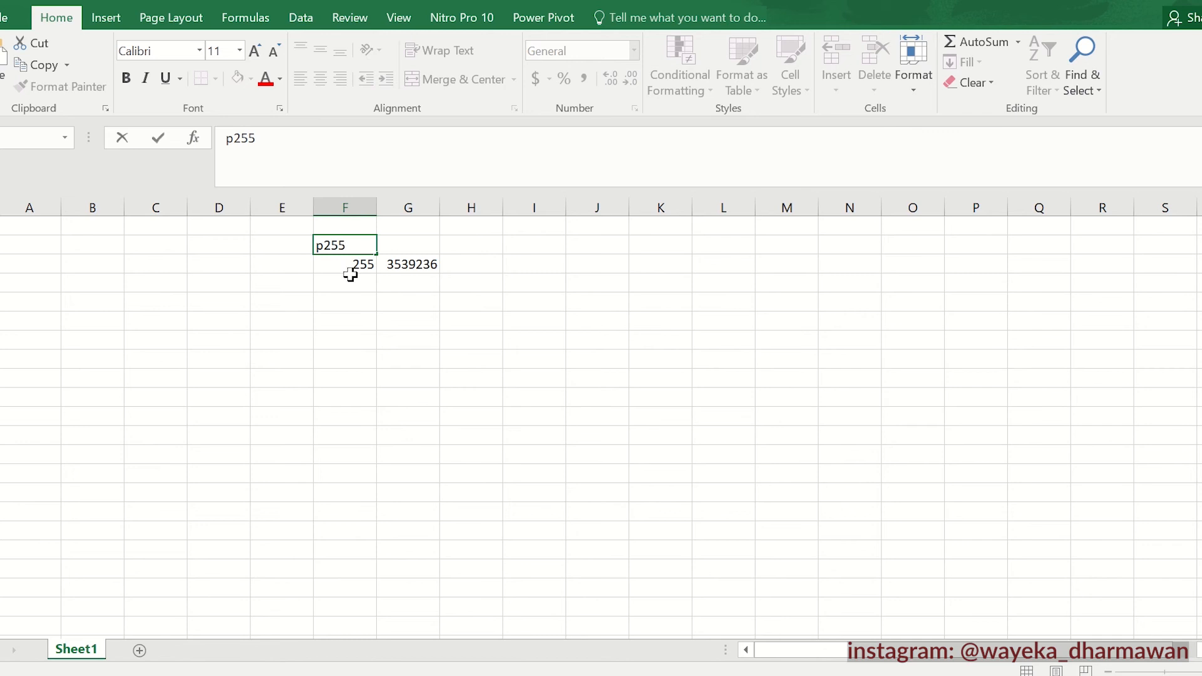
key("Return")
- Enter the heading Kanopi in cell F2 and move it to G2, above the canopy pixel count
left_click(354, 249)
type("kANOPI")
left_click(406, 354)
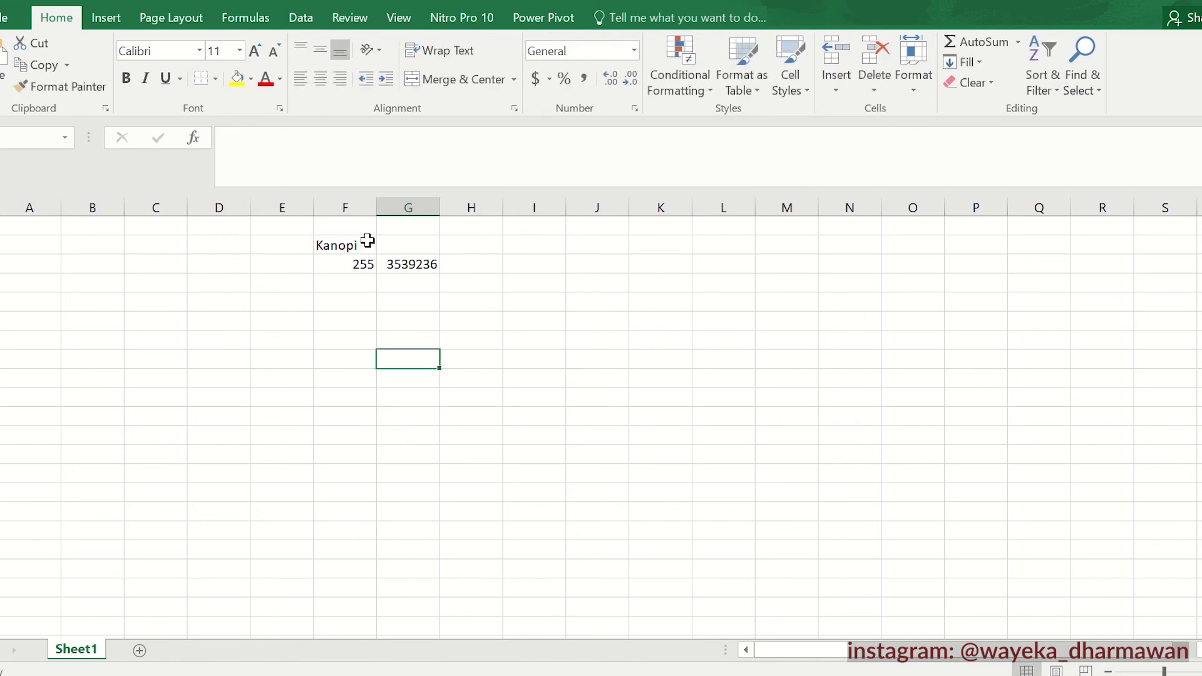
left_click(361, 245)
left_click_drag(352, 255, 406, 249)
left_click(370, 258)
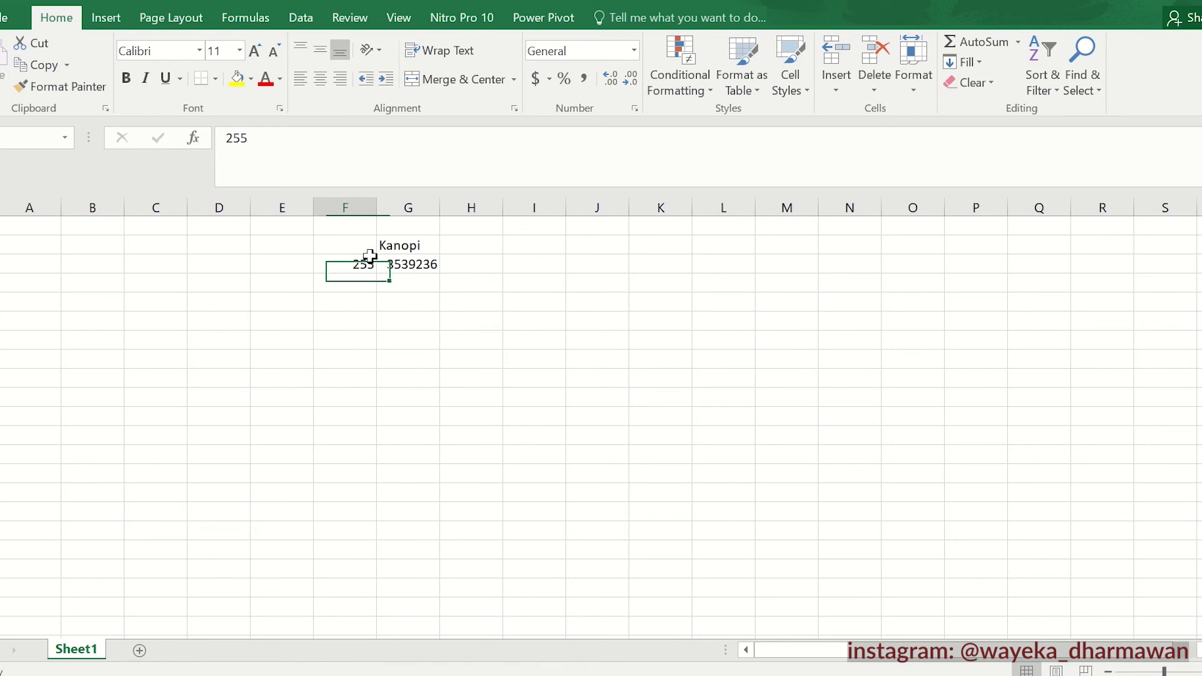
left_click(407, 288)
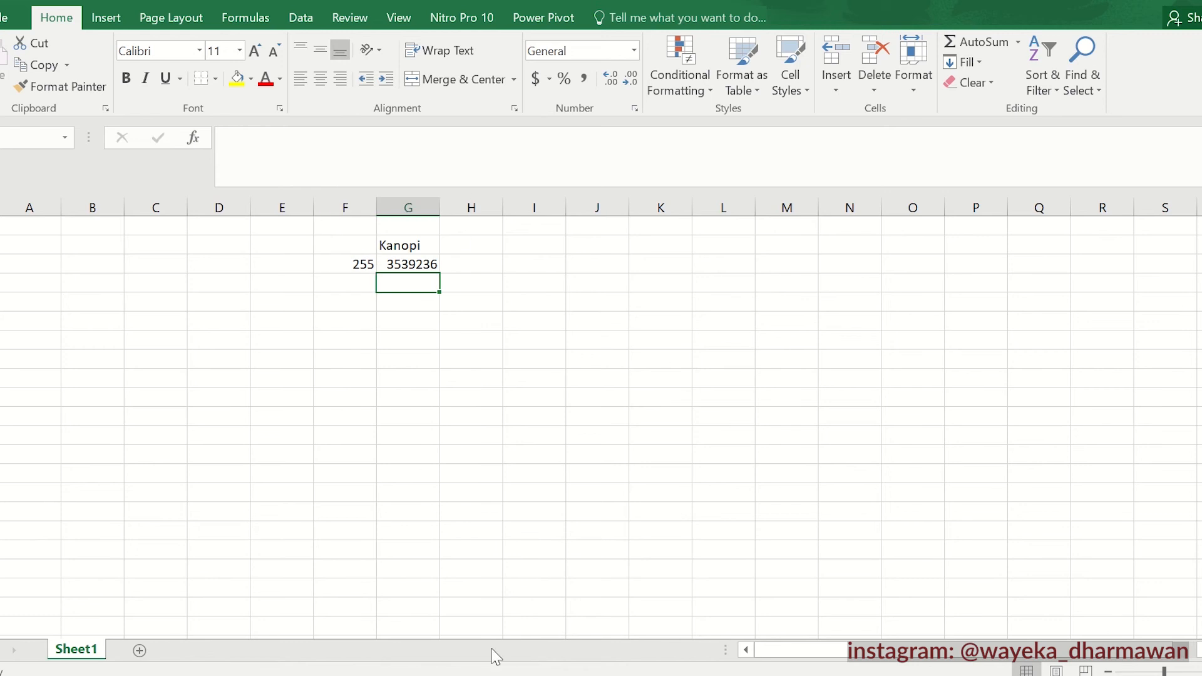
- Enter the heading Total Pixel in cell H2, beside the Kanopi heading
mouse_move(664, 5)
left_click(464, 263)
left_click(468, 238)
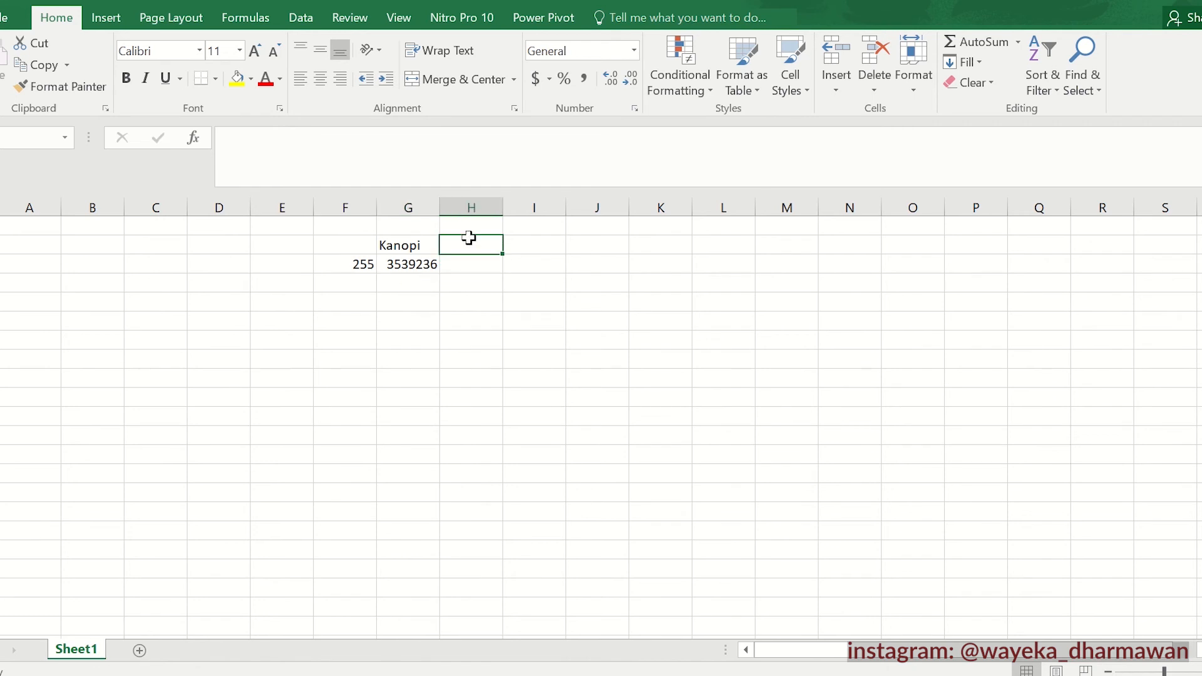
type("Total Pixel")
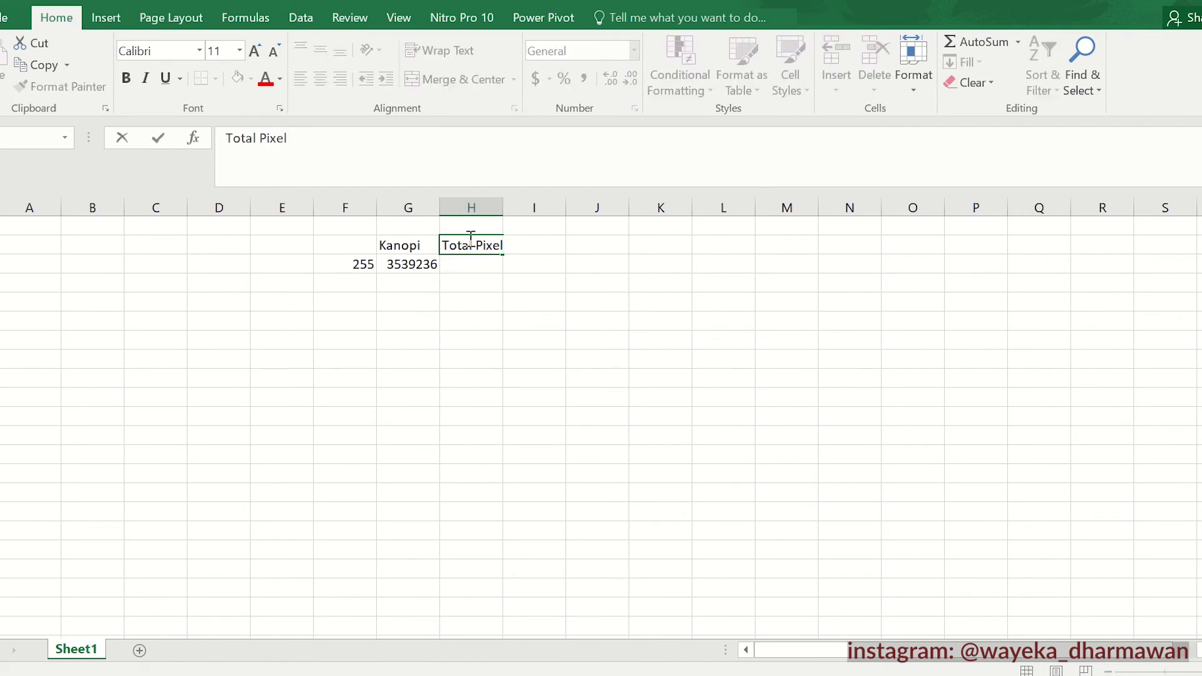
left_click(525, 417)
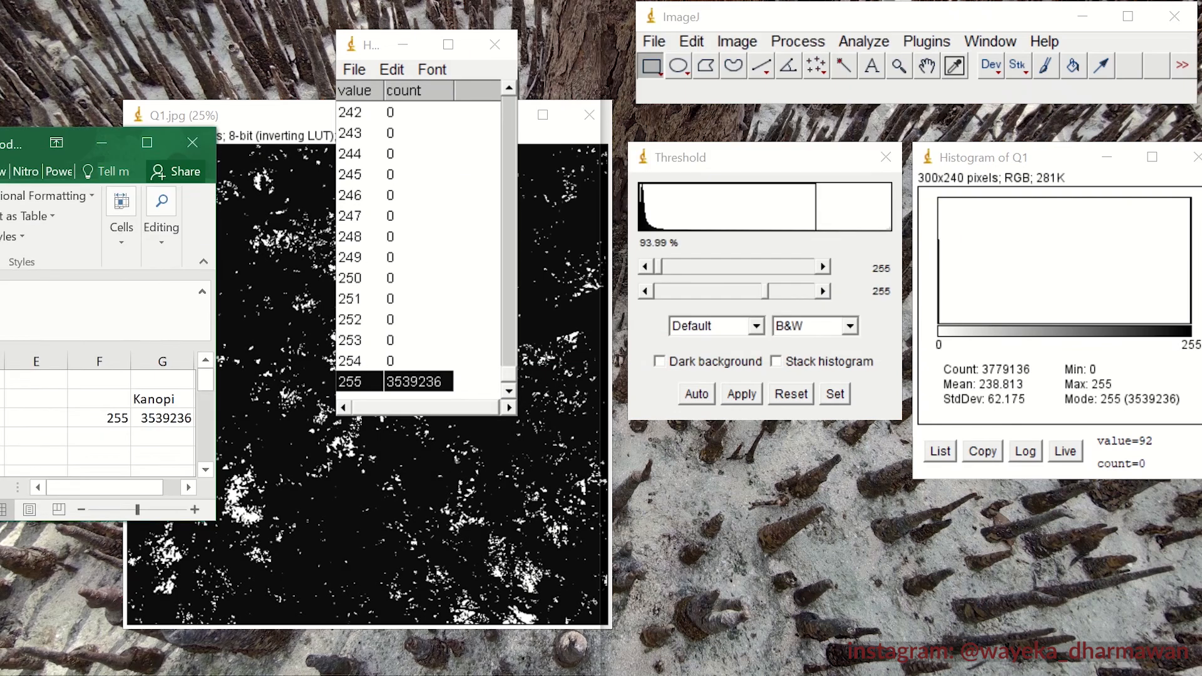
- Place the workbook beside the ImageJ histogram and enter the total pixel count 3779136 in cell H3
key("super+Left")
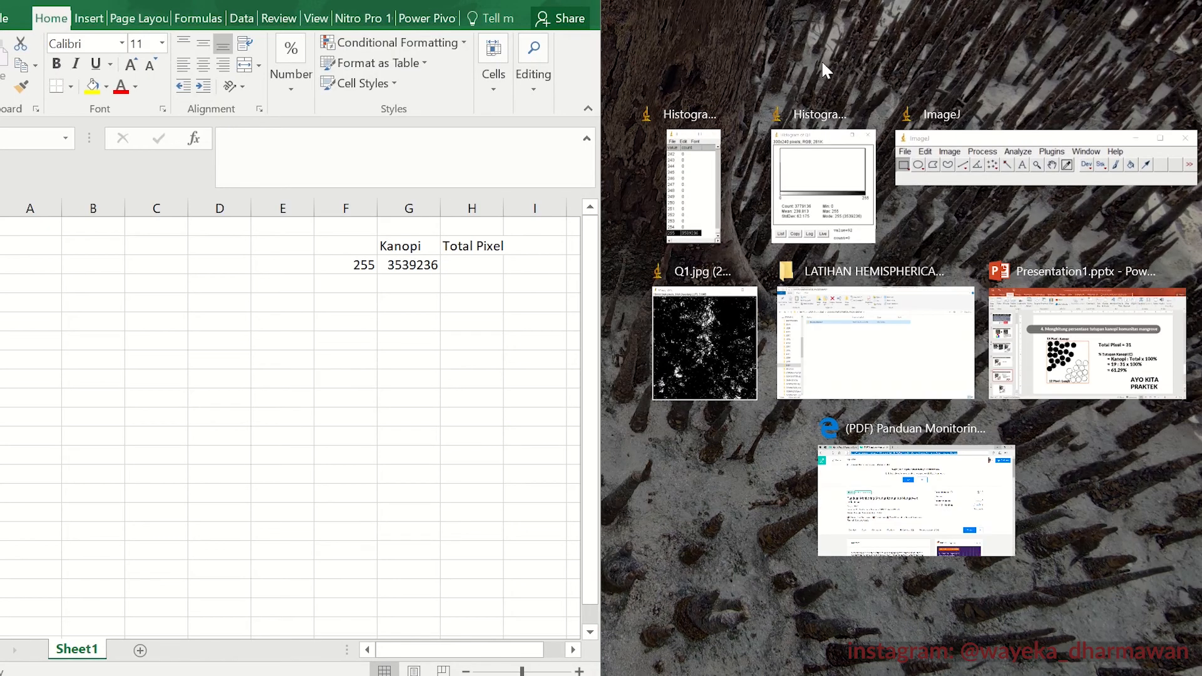
left_click(823, 64)
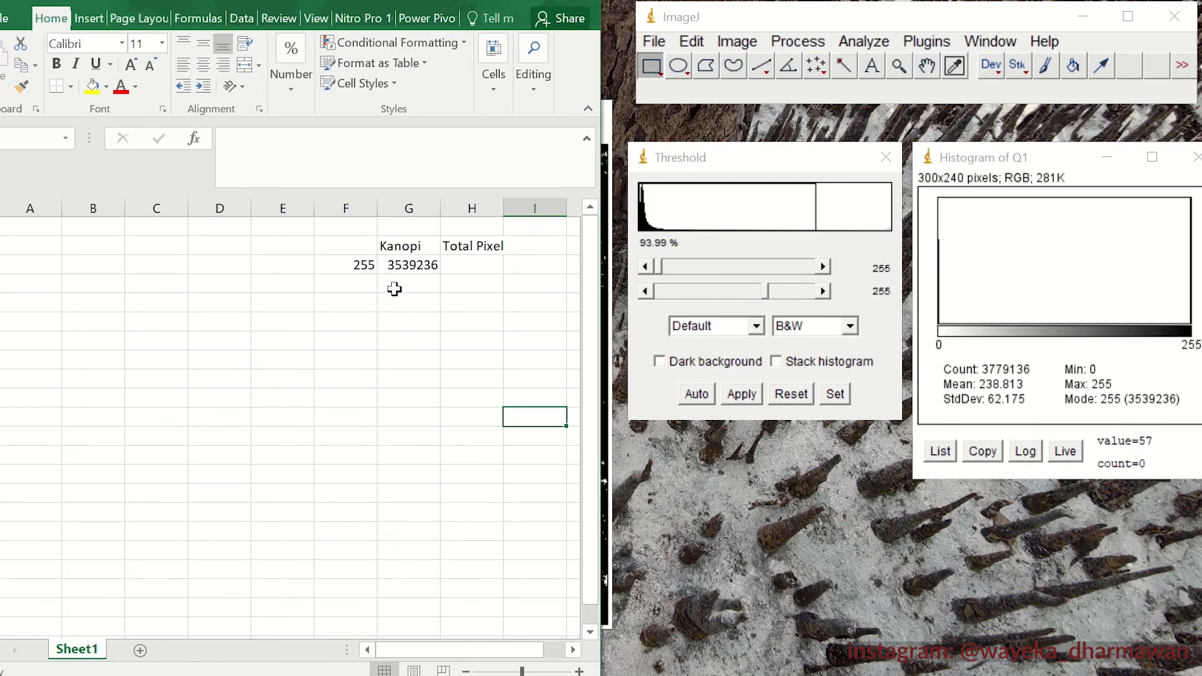
left_click(458, 263)
type("3")
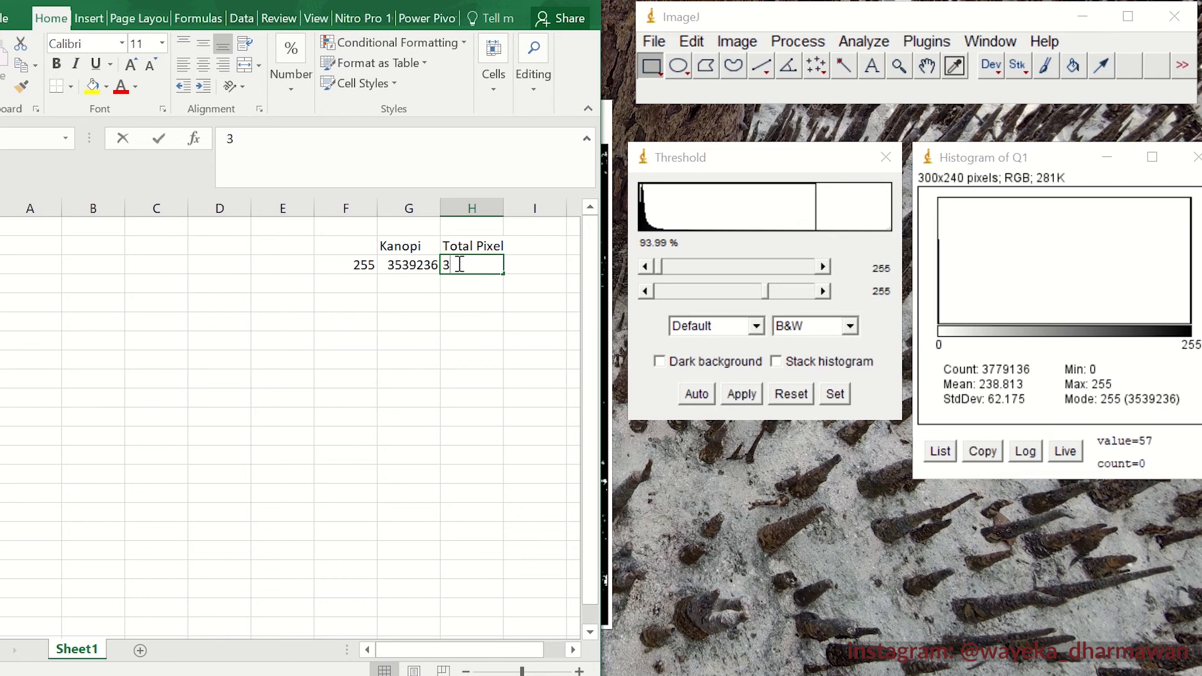
type("7791")
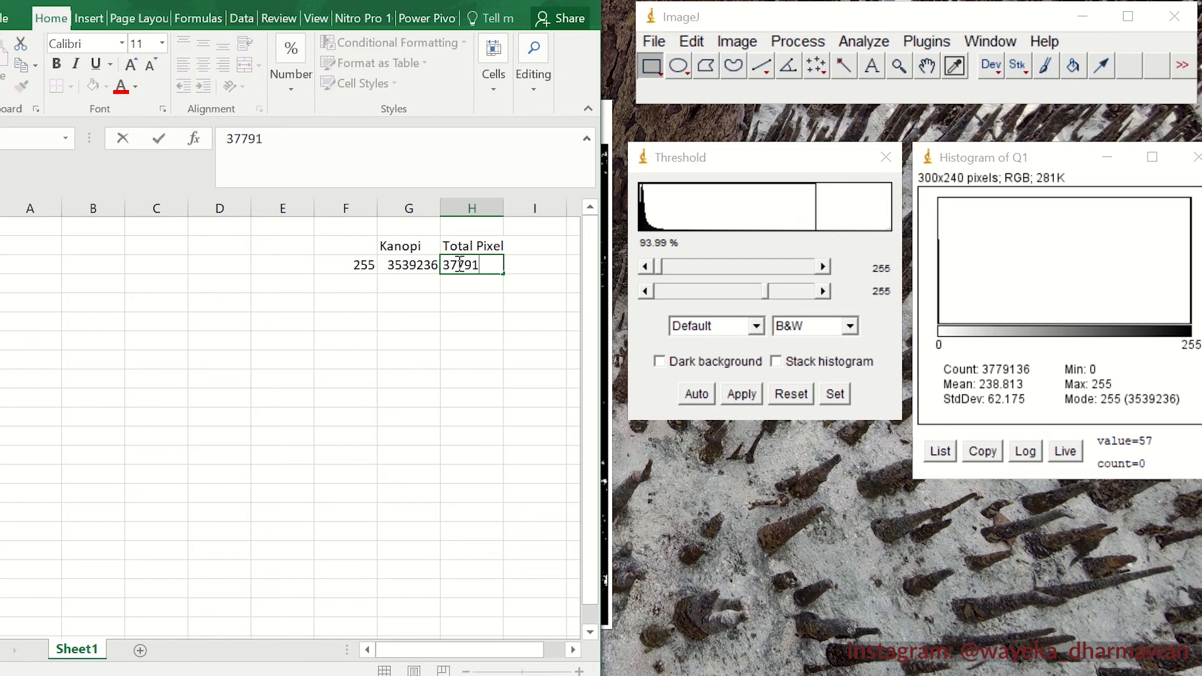
type("36")
left_click(472, 319)
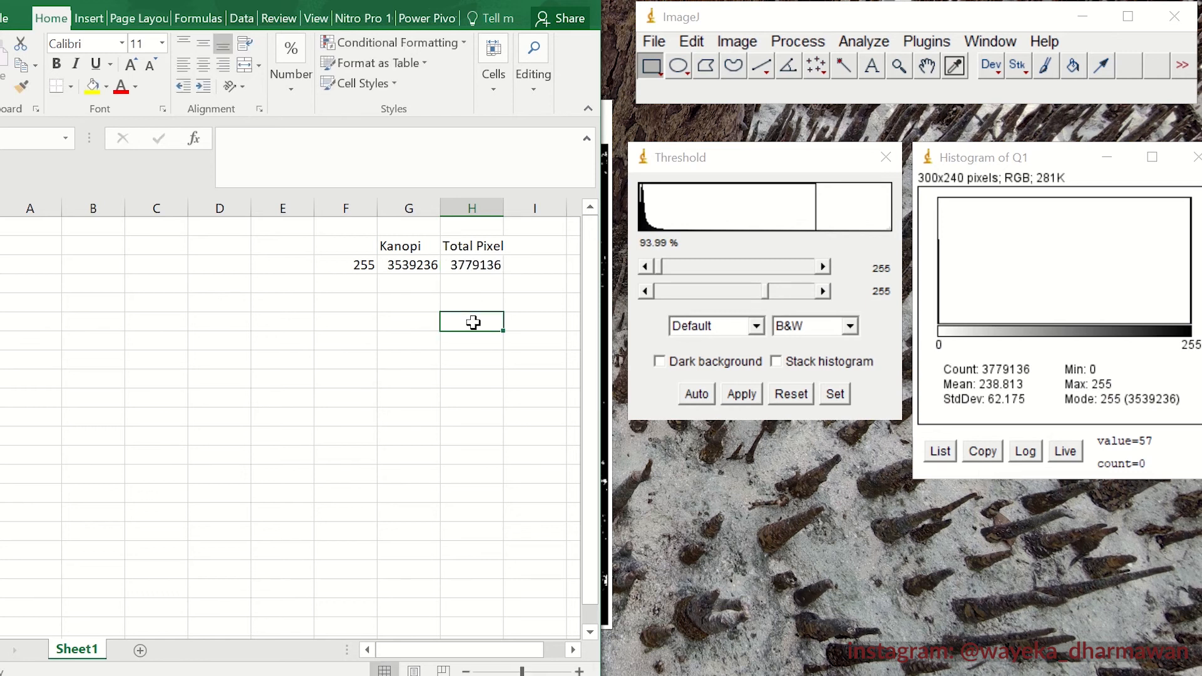
- Enter the heading % Tutupan Kanopi in cell I2, beside the Total Pixel heading
left_click(494, 262)
left_click(531, 266)
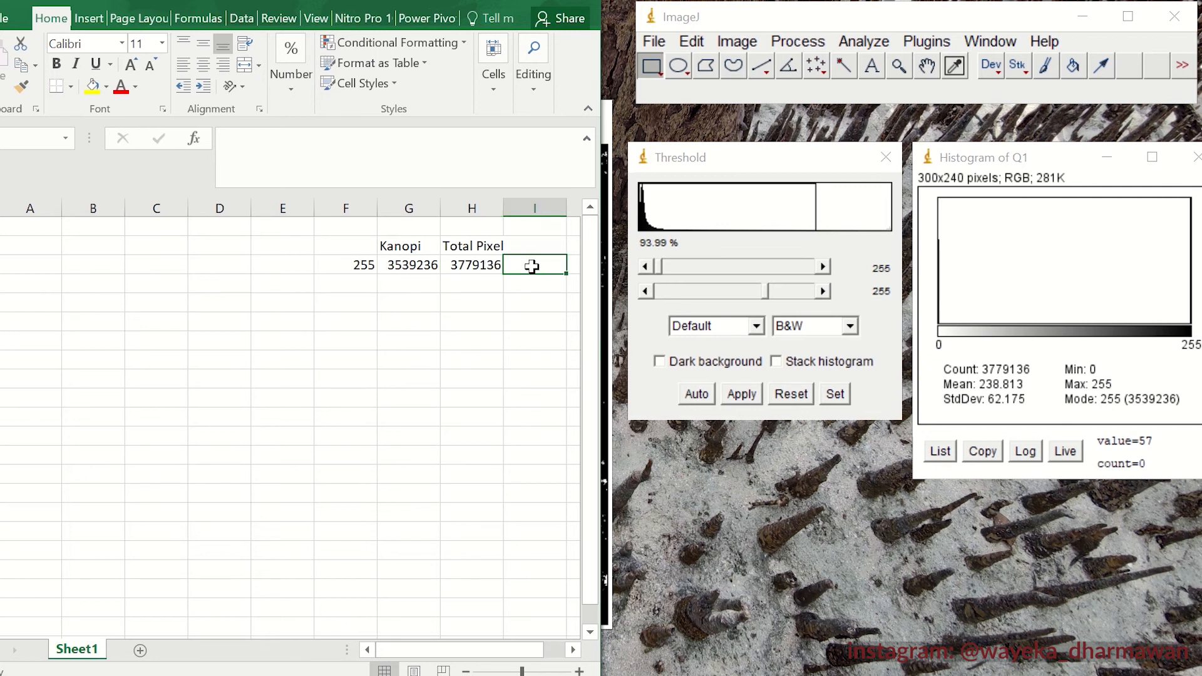
key("Up")
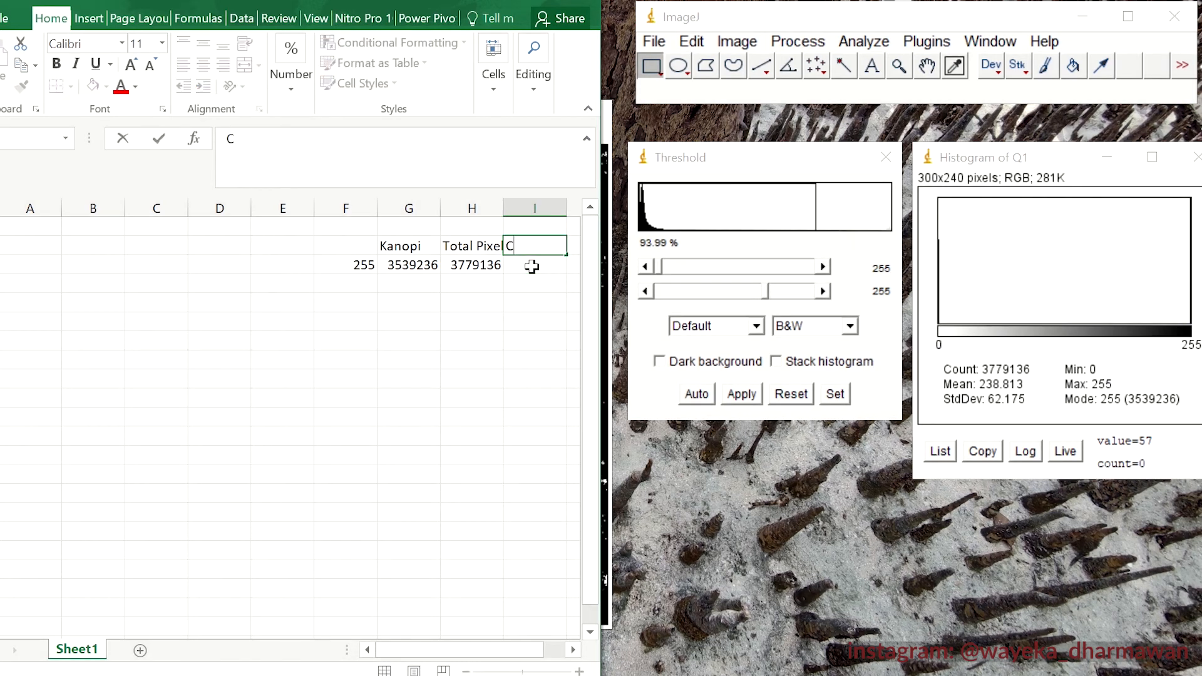
type("% Tutu")
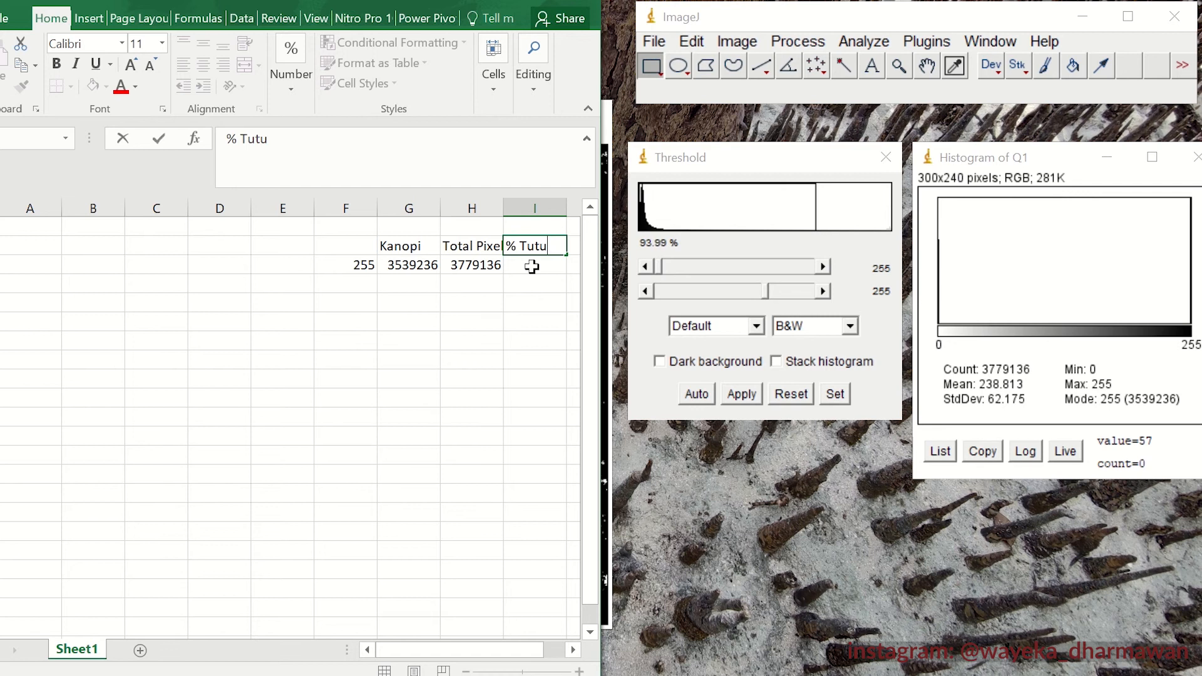
type("pan Kano")
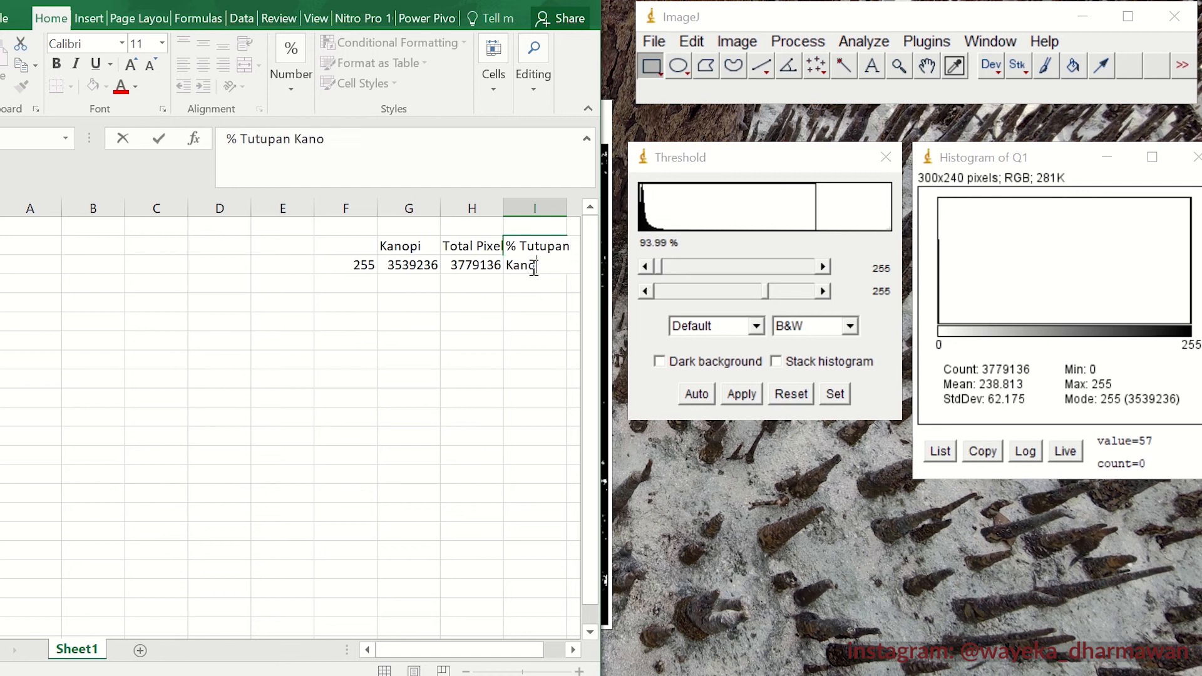
type("pi")
key("Return")
left_click(515, 318)
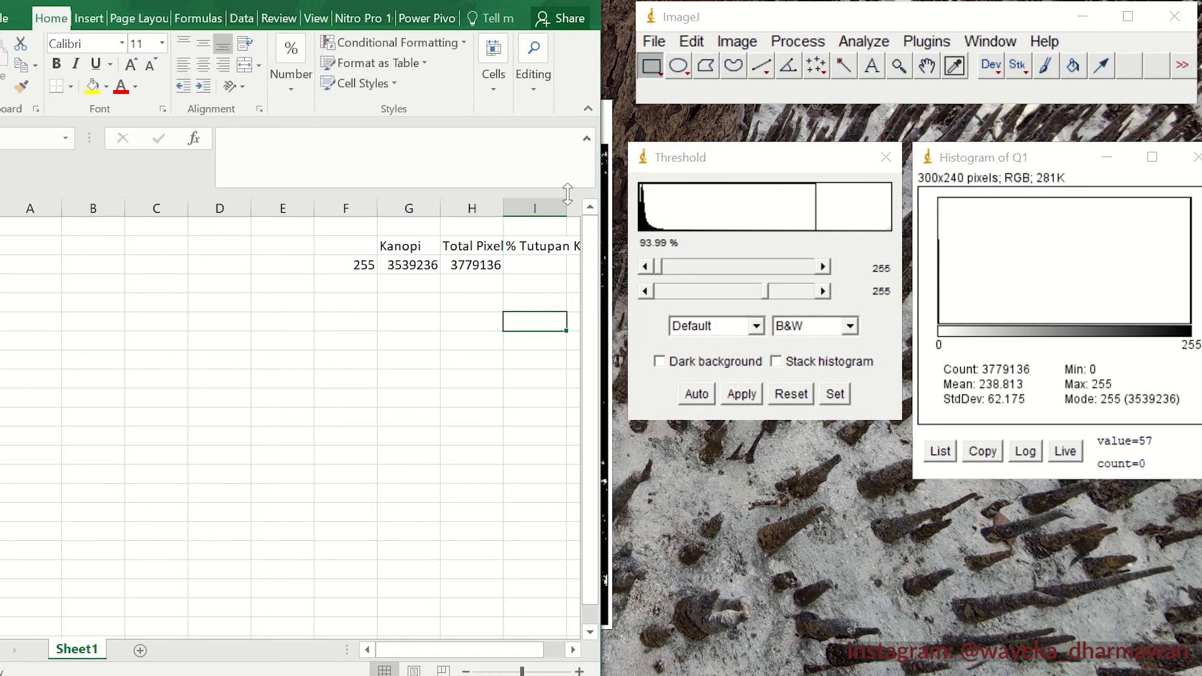
- Calculate the canopy cover percentage in cell I3 with the formula =G3/H3*100
left_click_drag(451, 649, 520, 660)
left_click(577, 650)
left_click(576, 651)
left_click(577, 651)
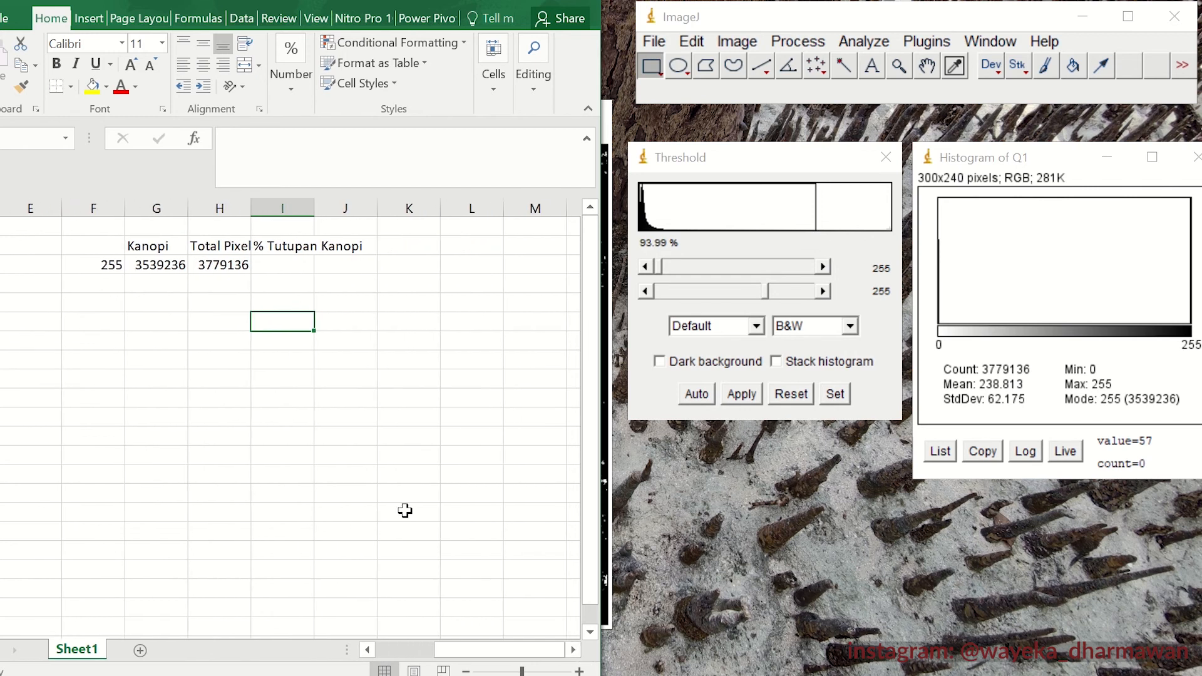
left_click(243, 373)
left_click(304, 251)
left_click(301, 266)
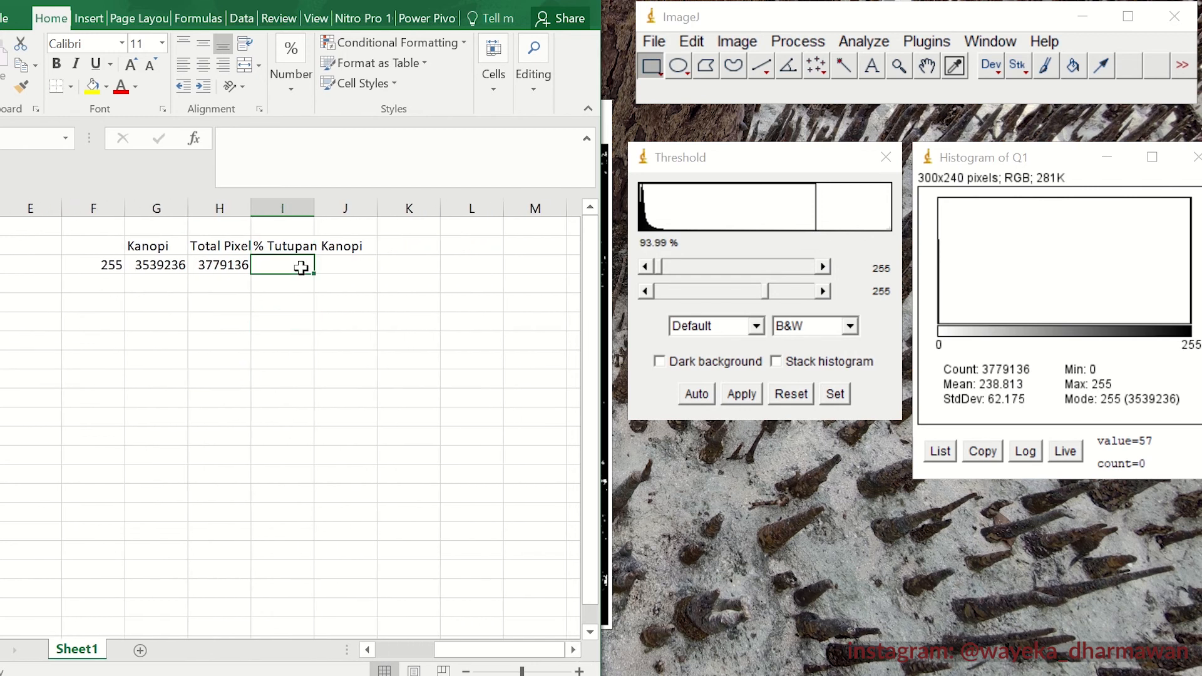
type("=")
key("Left")
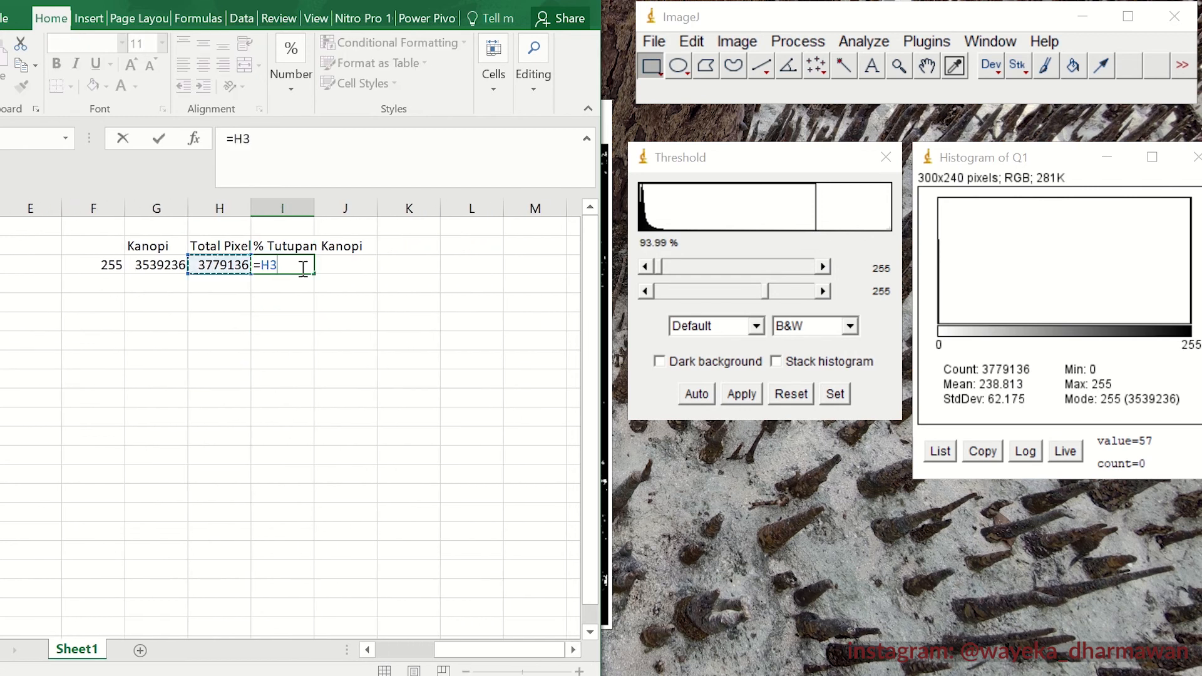
key("Left")
type("/")
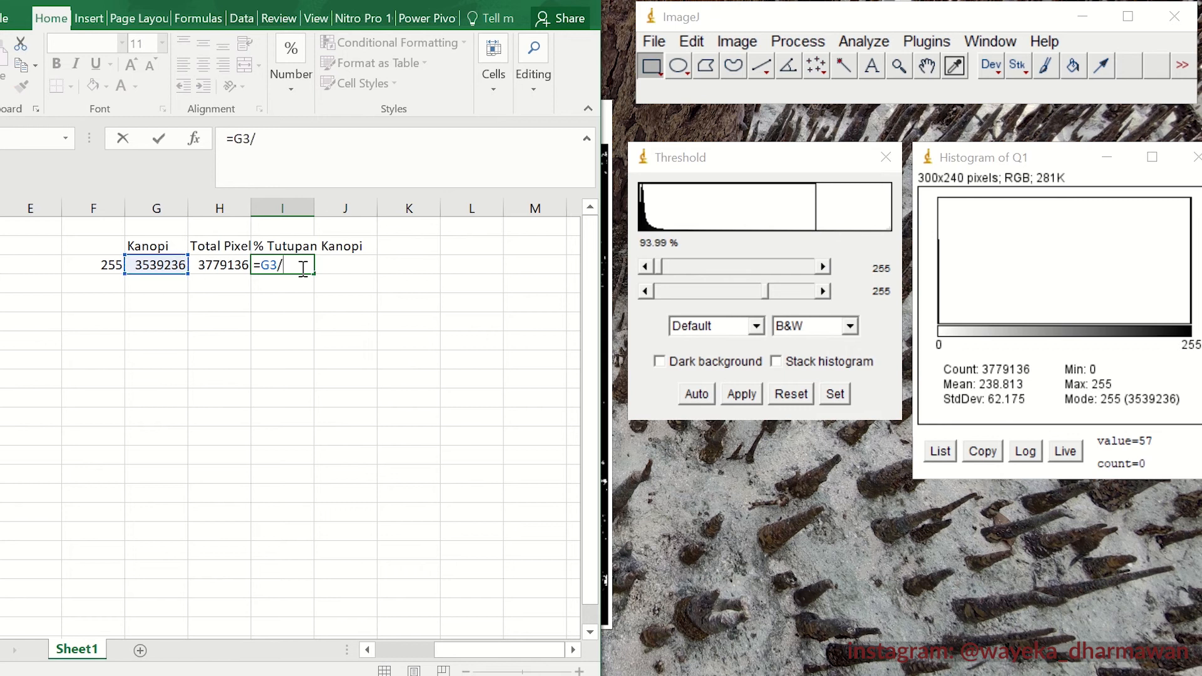
key("Left")
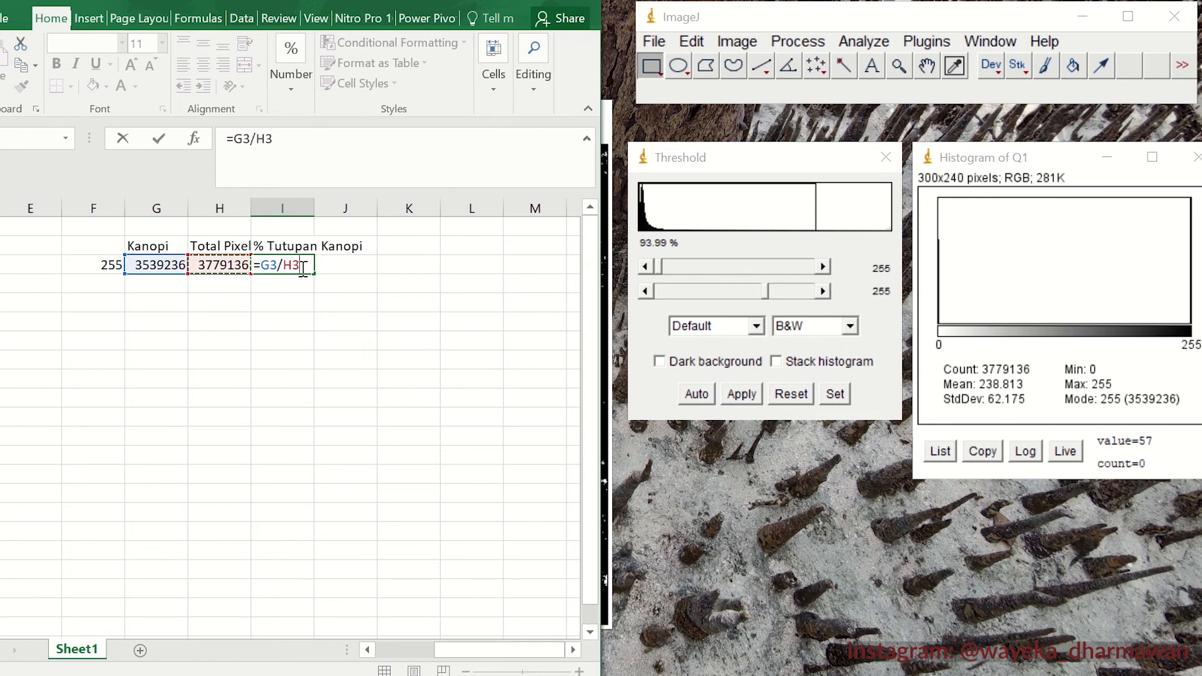
type("*100")
key("Return")
left_click(301, 267)
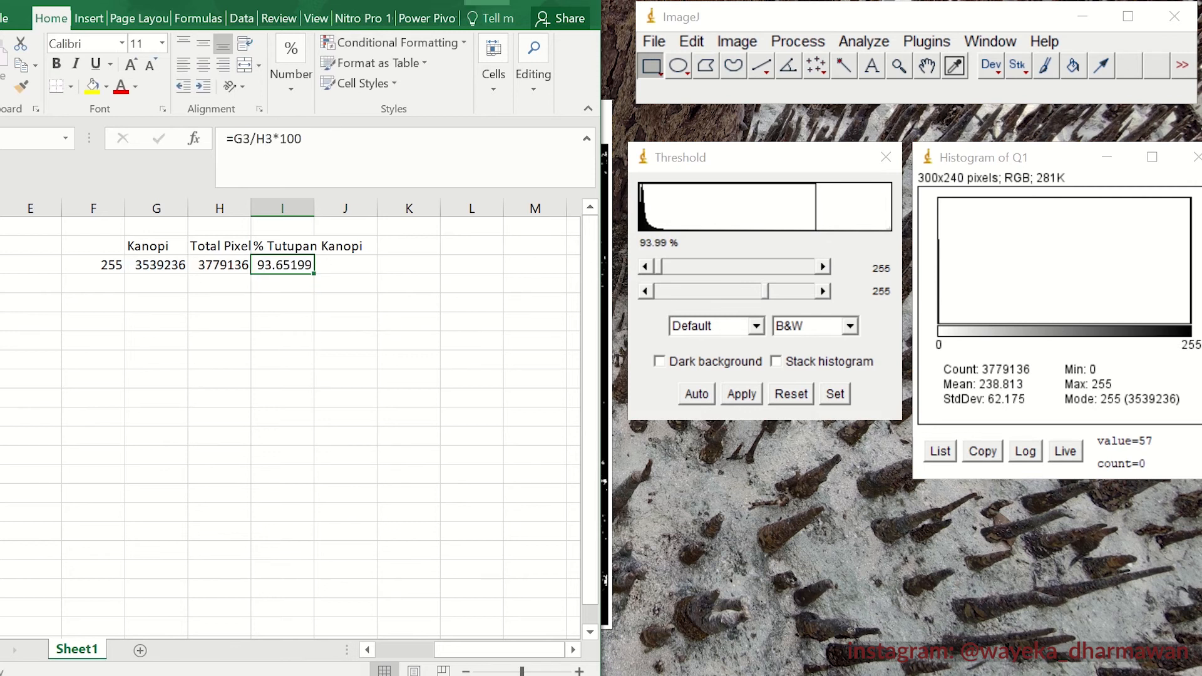
- Place the workbook beside the thresholded Q1.jpg image to compare the calculated cover with the picture
left_click_drag(316, 1, 1199, 263)
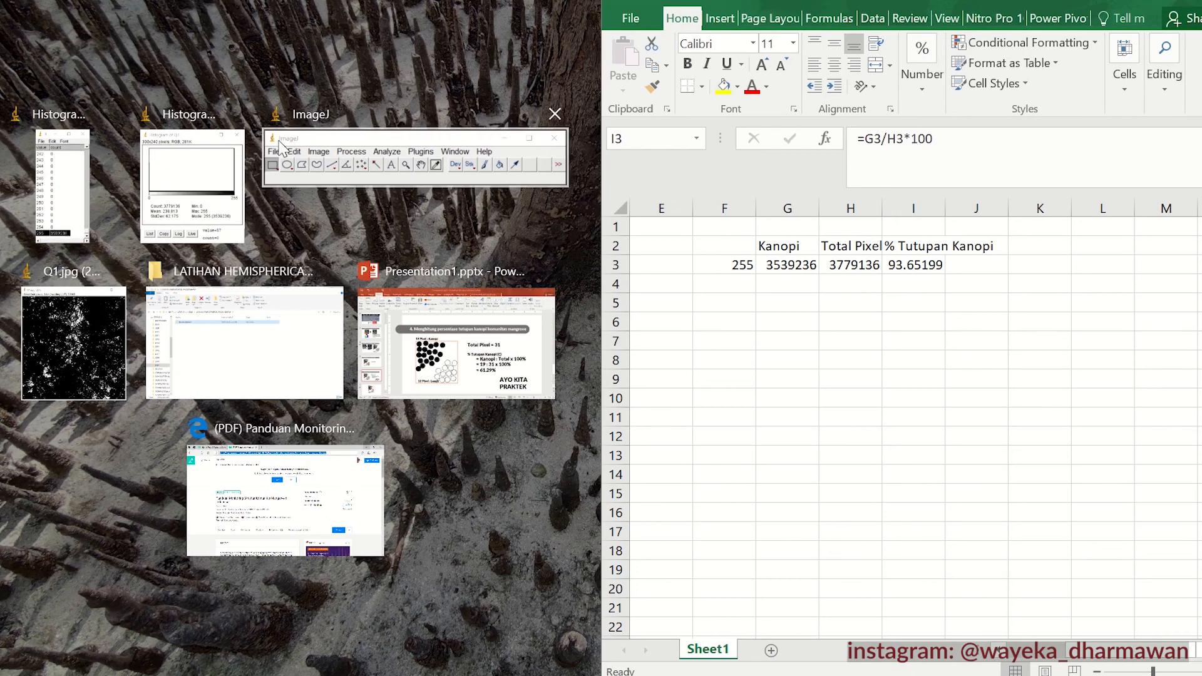
left_click(274, 29)
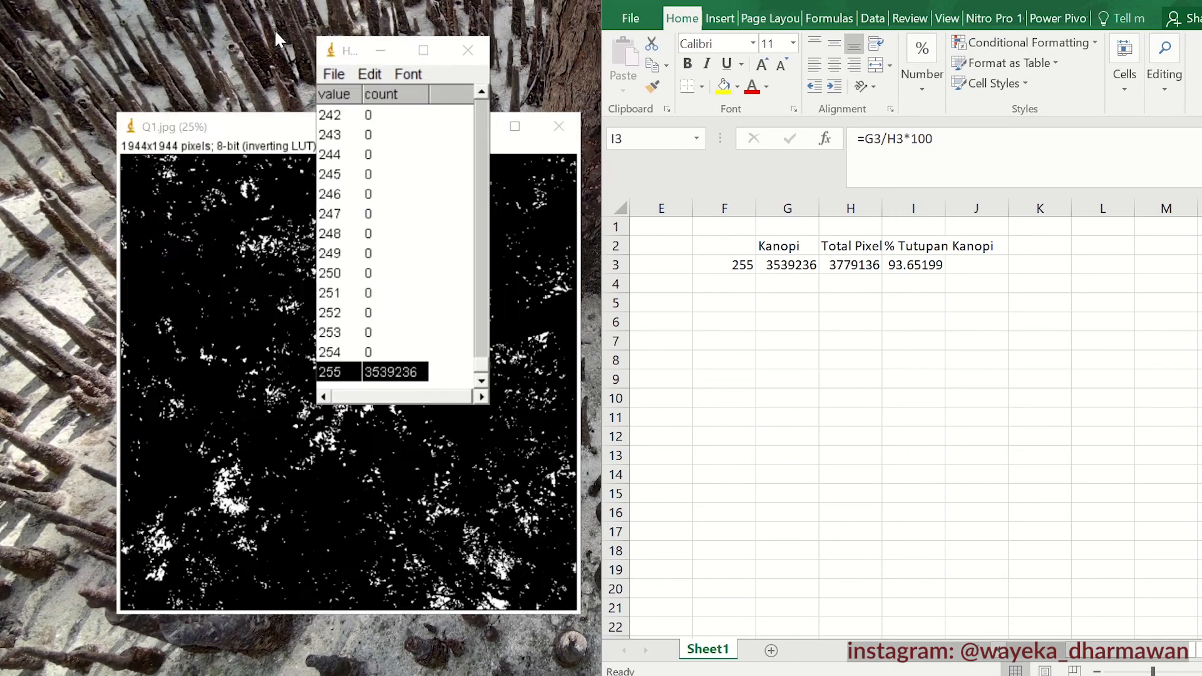
left_click_drag(256, 113, 198, 47)
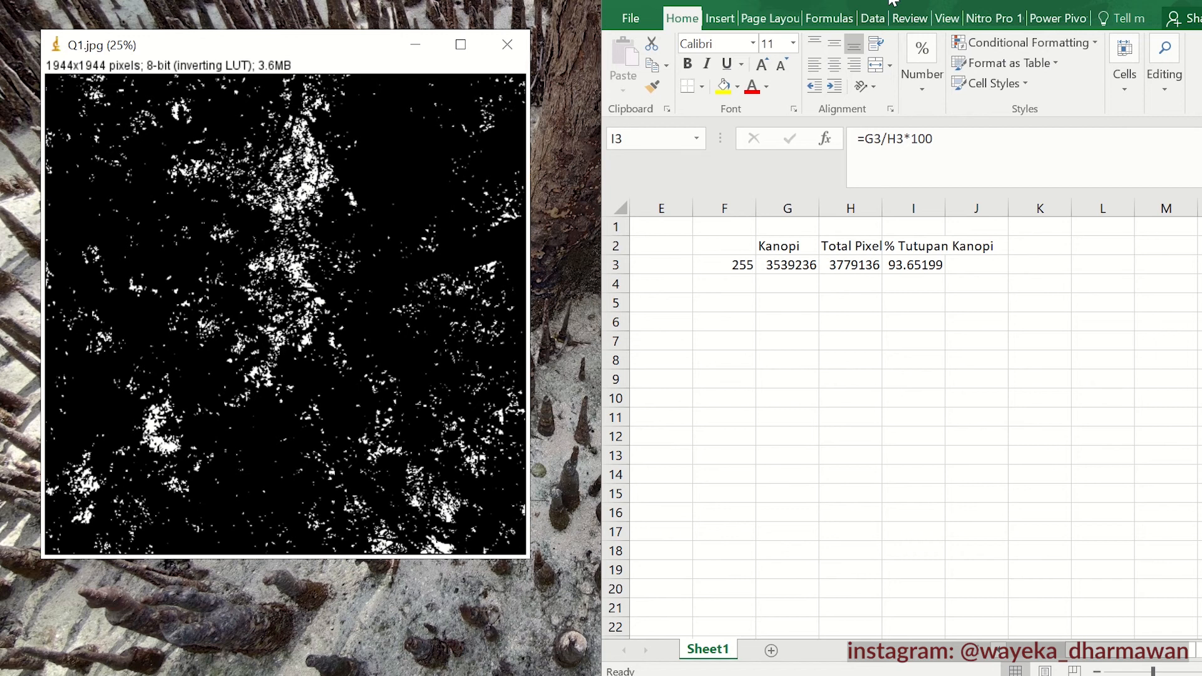
- Move the workbook off the ImageJ windows and minimise it
left_click_drag(893, 3, 825, 292)
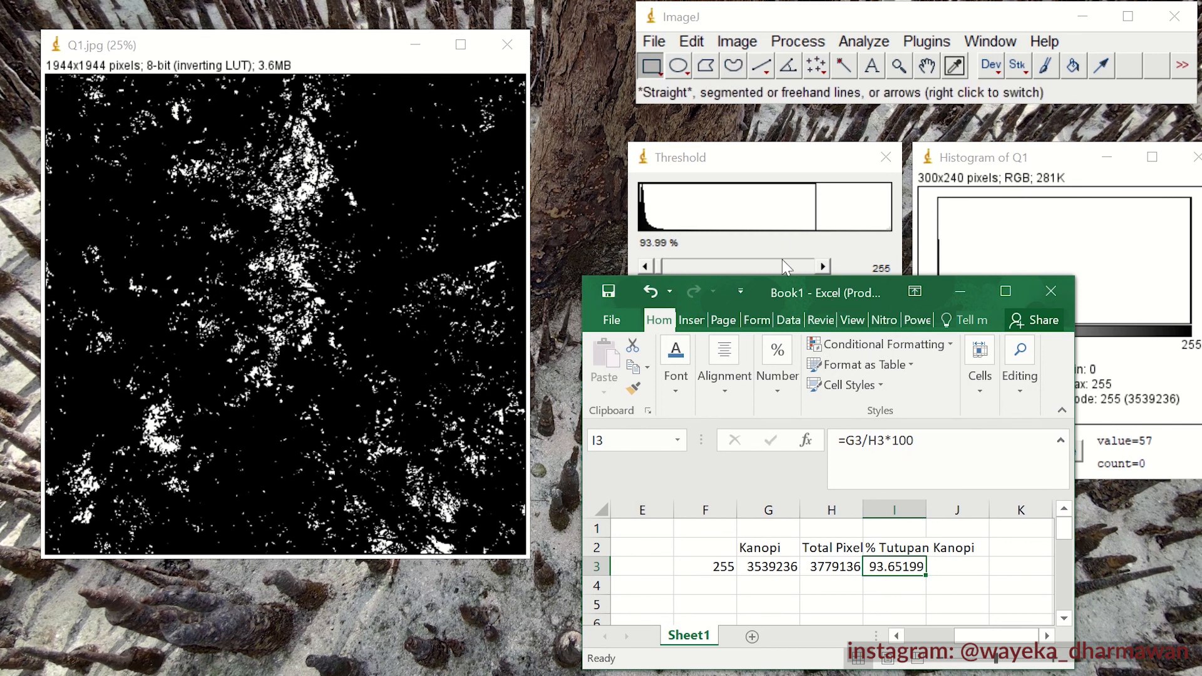
left_click_drag(795, 292, 223, 268)
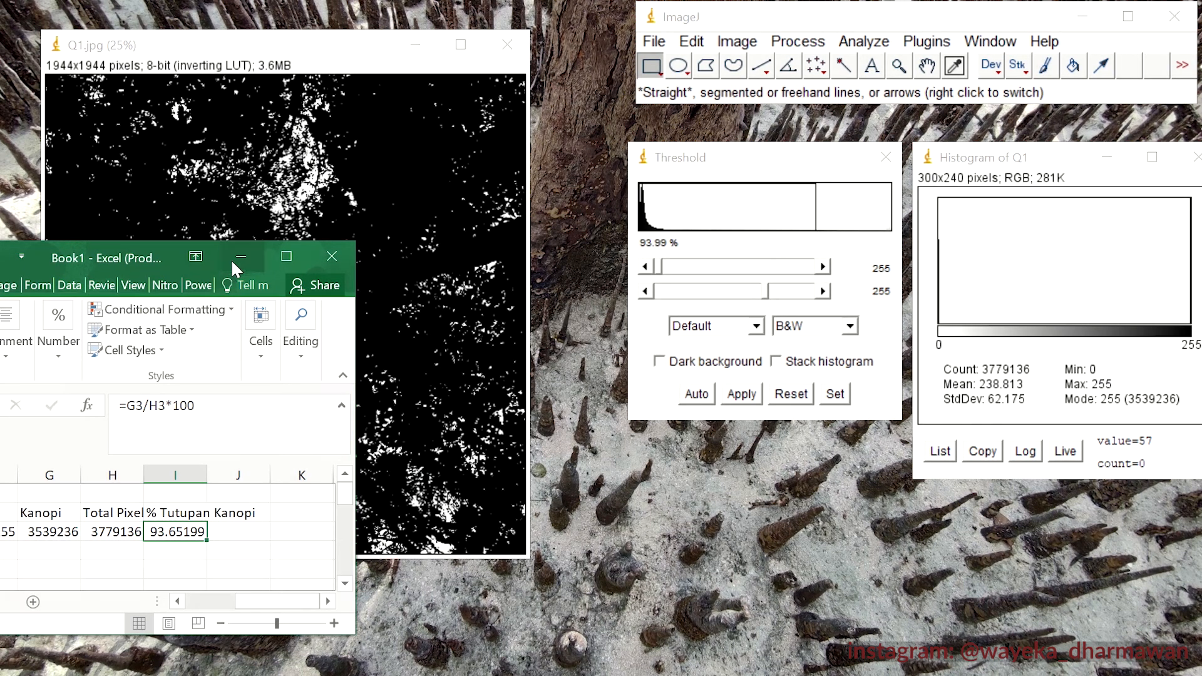
left_click(241, 257)
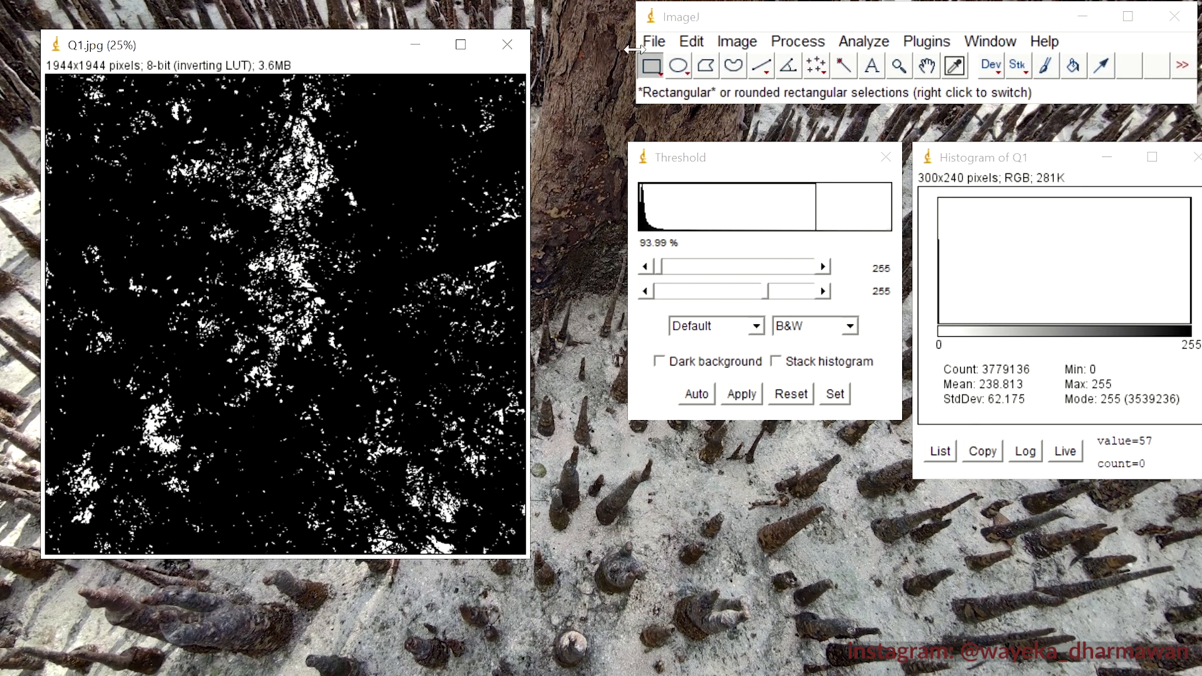
- Switch to ImageJ, open Q2.jpg from the plot 1 folder, and place its window over the Q1 image
left_click(652, 41)
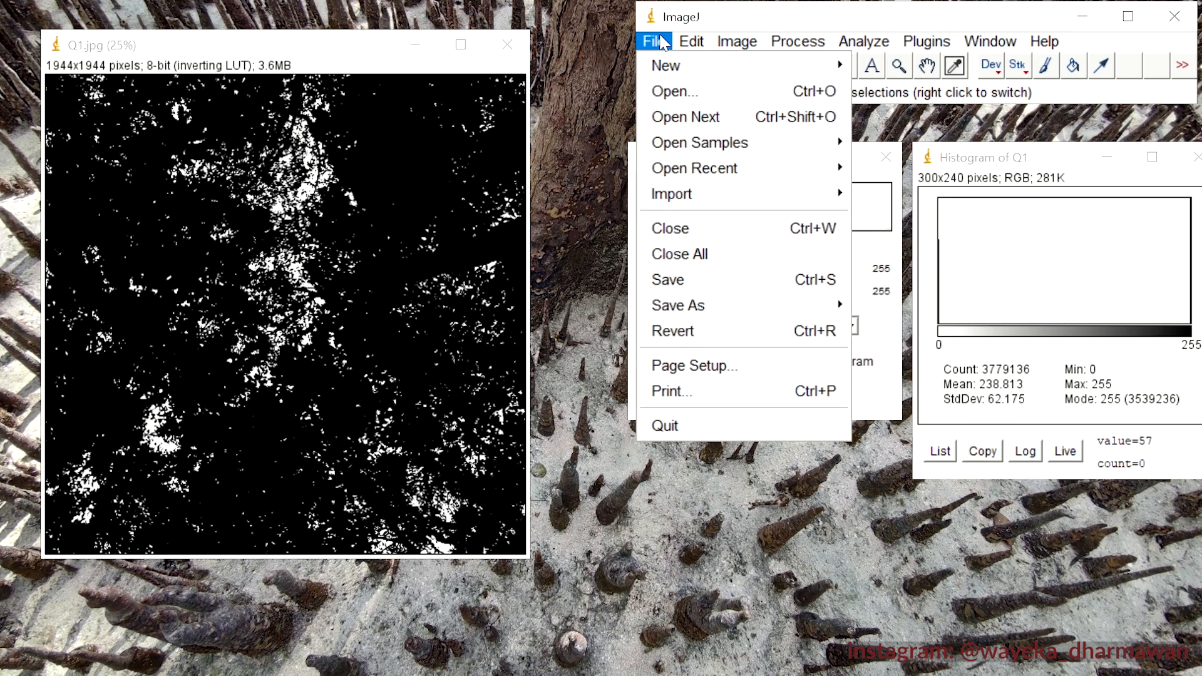
left_click(665, 91)
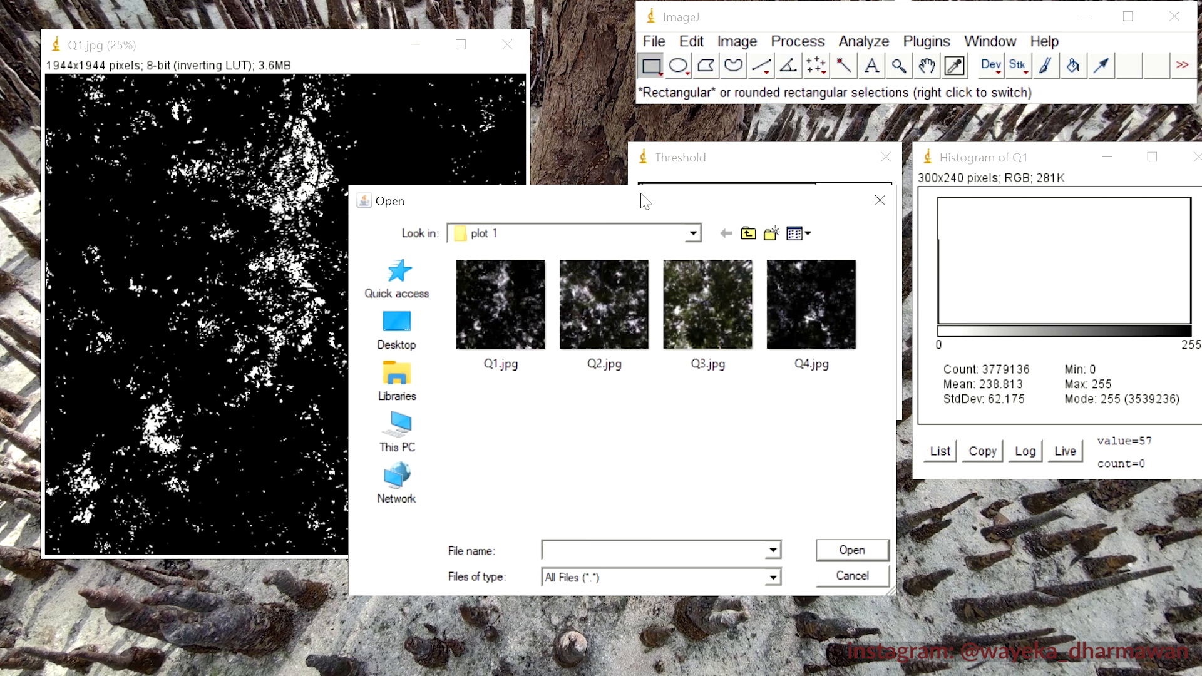
left_click(615, 293)
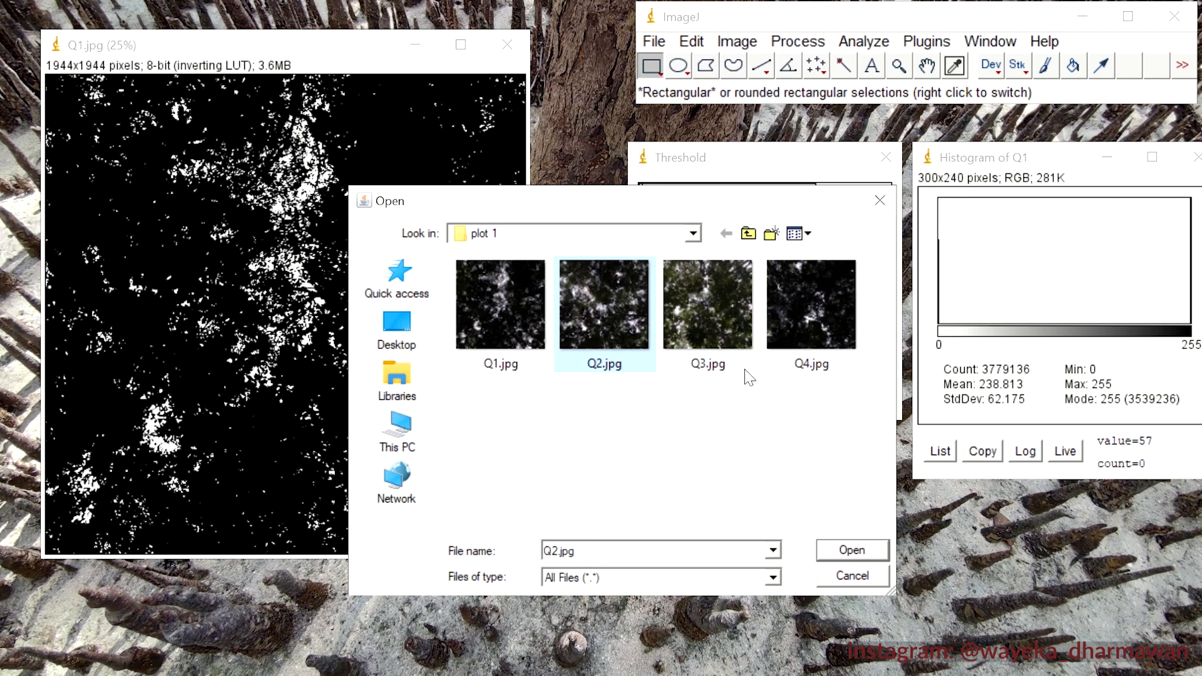
left_click(846, 551)
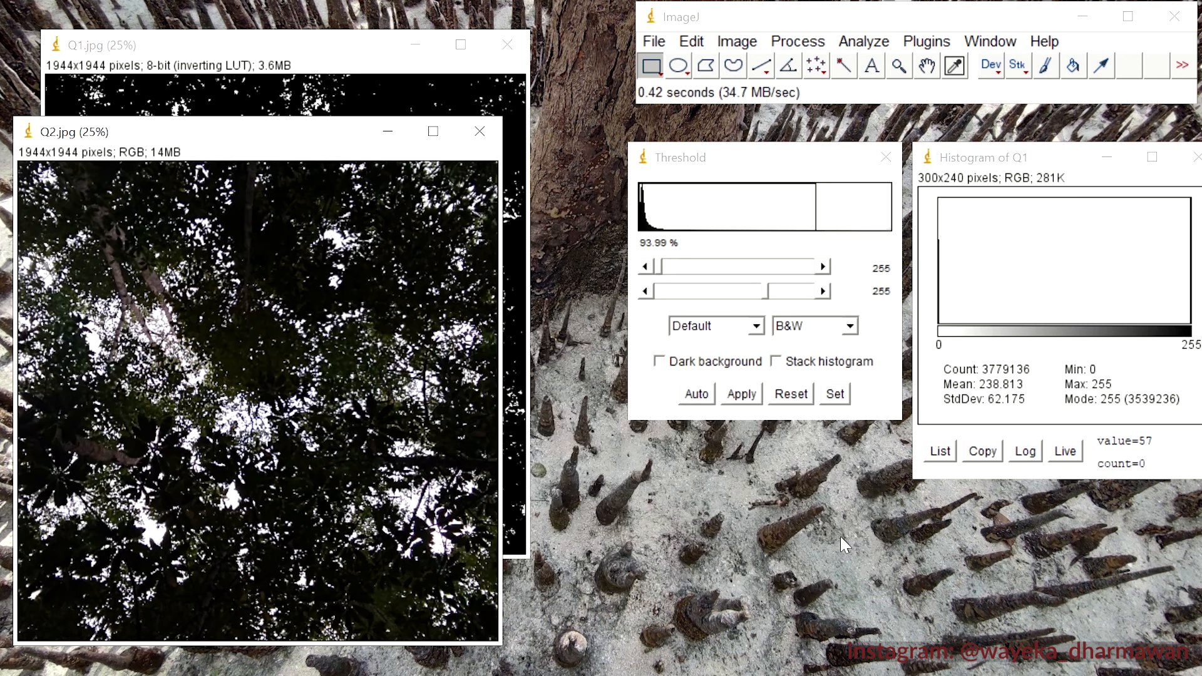
left_click_drag(350, 144, 369, 54)
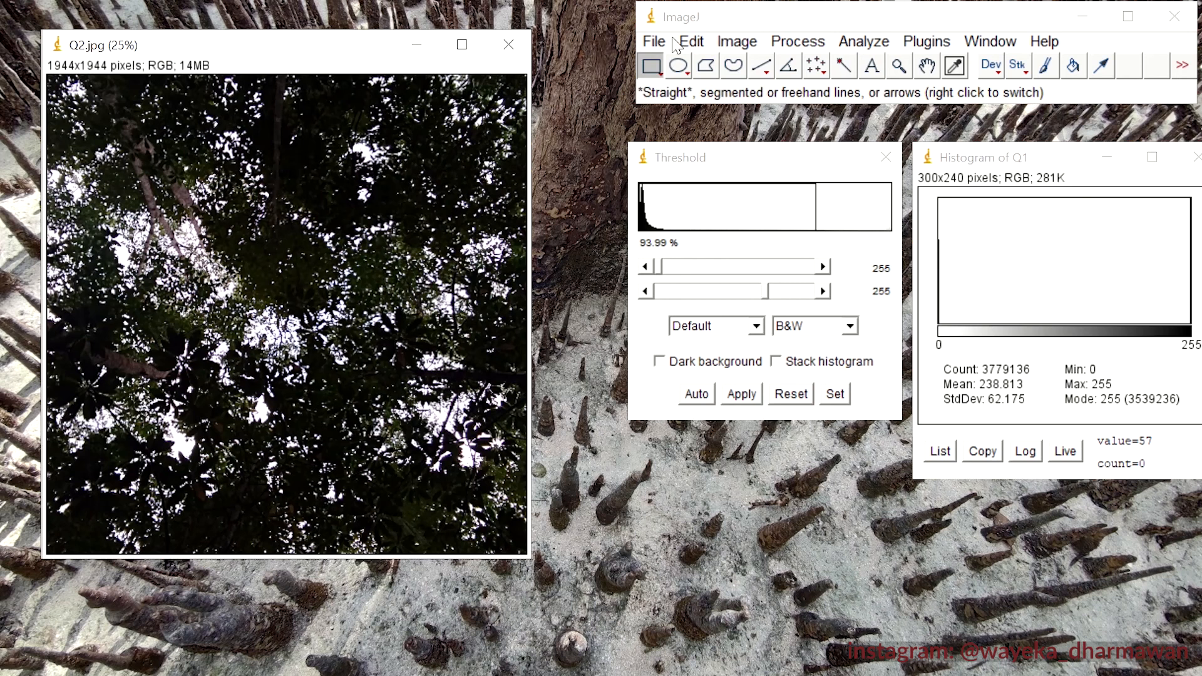
- Convert the Q2.jpg image to 8-bit
left_click(728, 42)
mouse_move(751, 65)
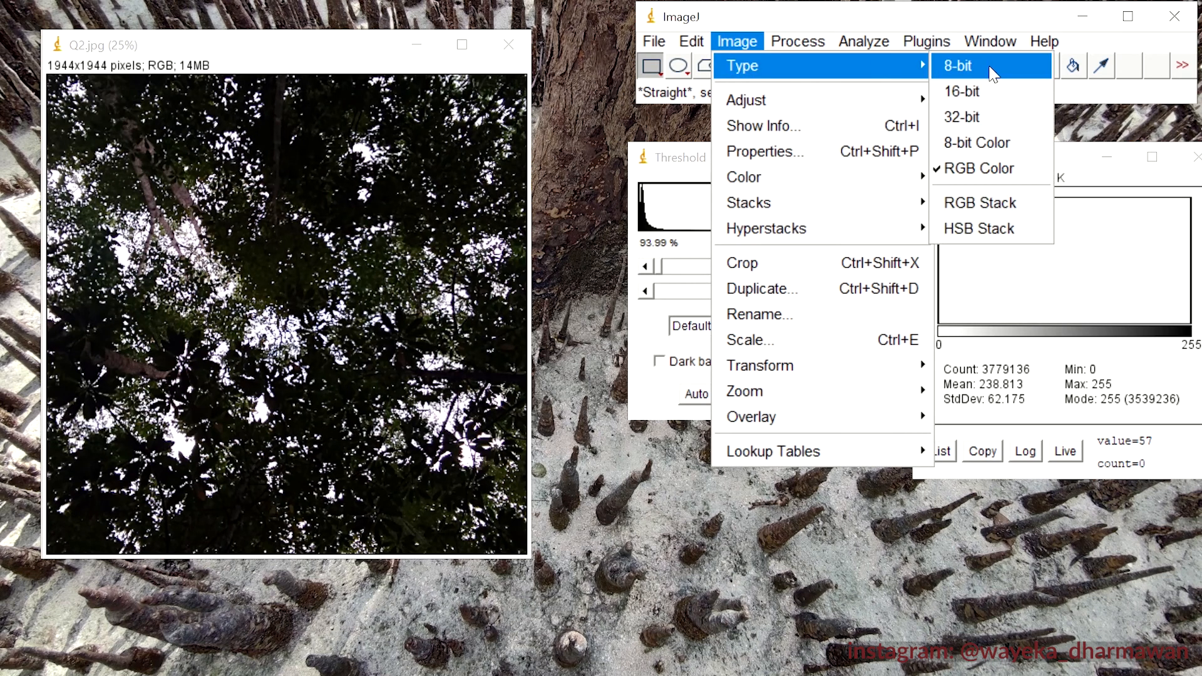
left_click(991, 68)
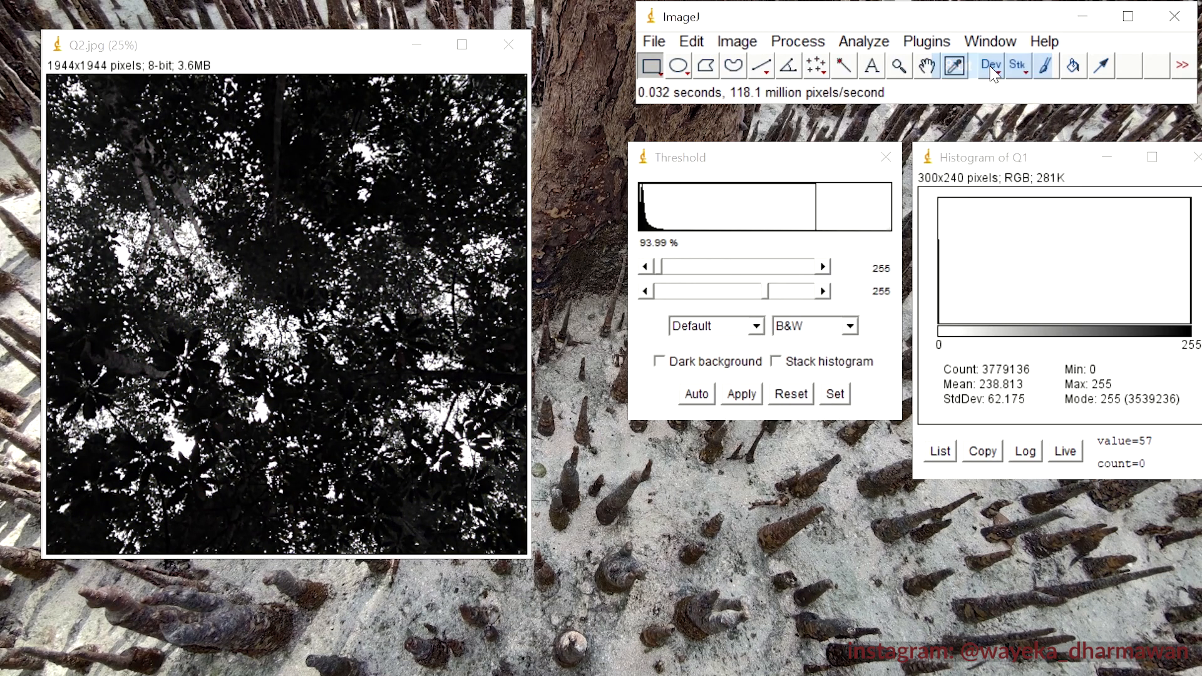
- Threshold the Q2 image in B&W mode, raising the upper level to cover about 90.51 % of pixels, and apply it
left_click(737, 42)
mouse_move(795, 100)
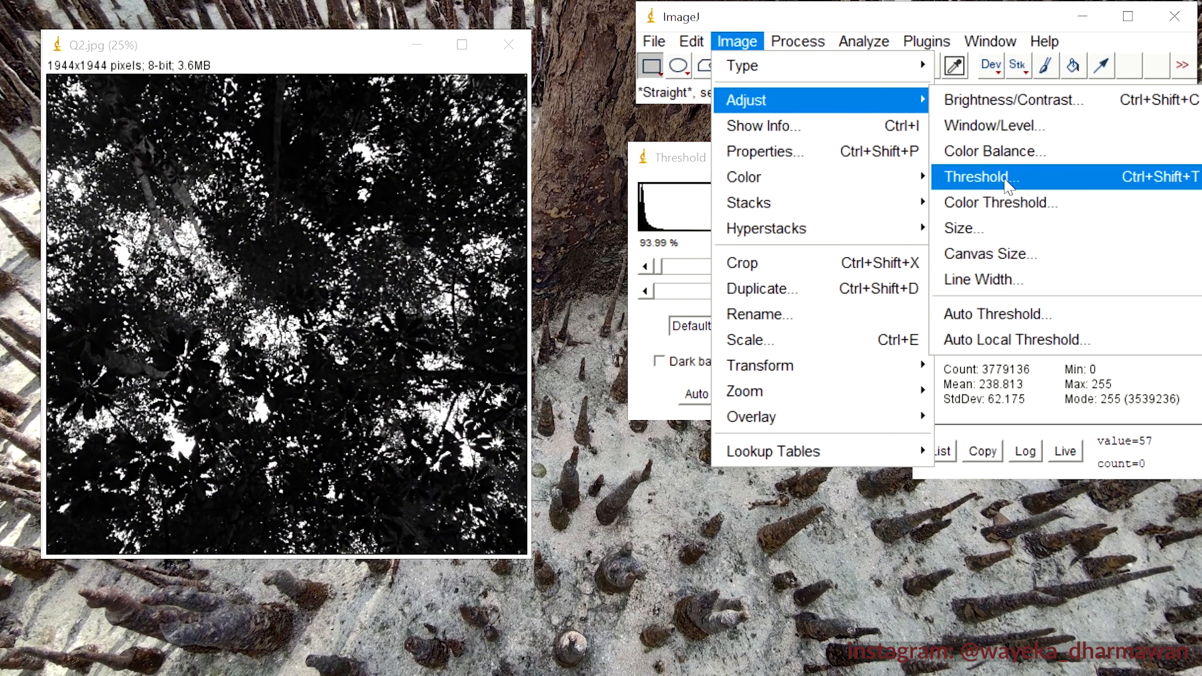
left_click(1004, 186)
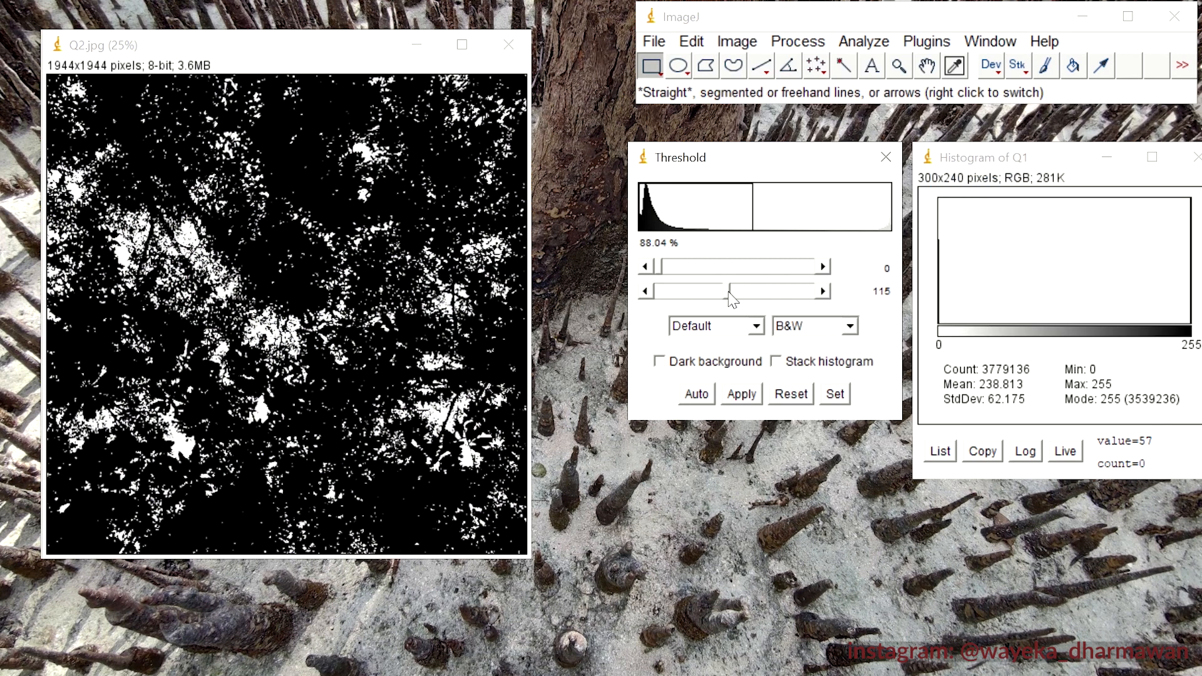
mouse_move(729, 297)
left_mouse_down()
mouse_move(765, 304)
mouse_move(714, 299)
left_mouse_up()
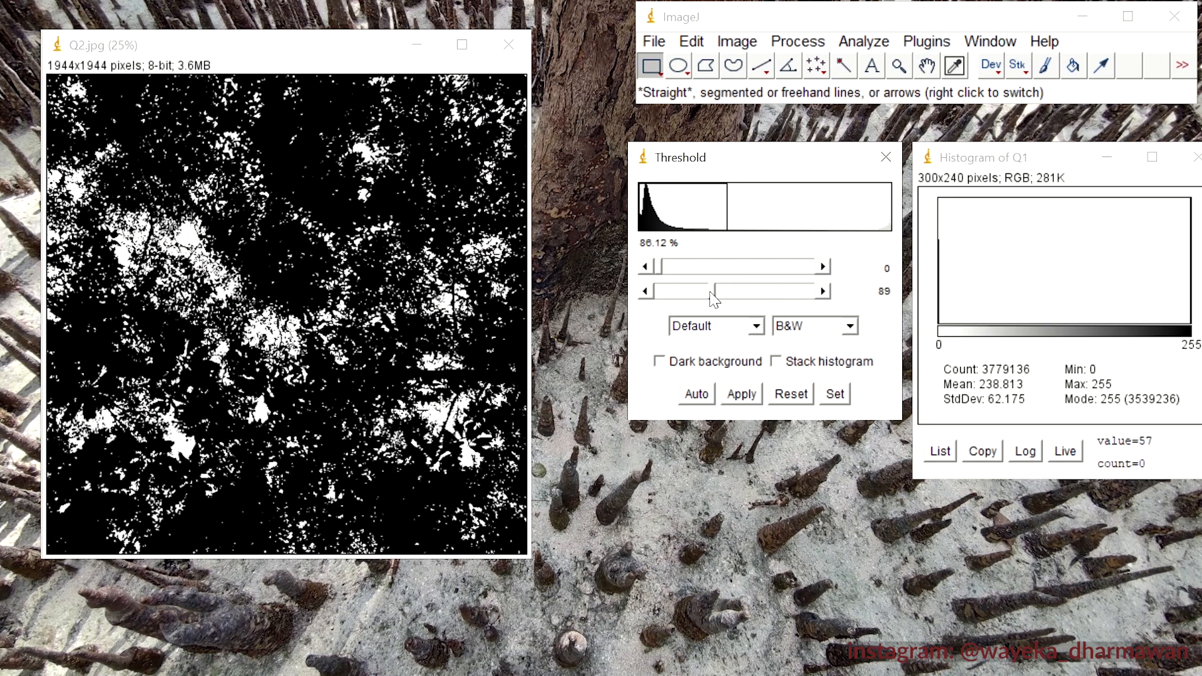
left_click_drag(714, 299, 751, 280)
left_click(824, 291)
left_click(824, 292)
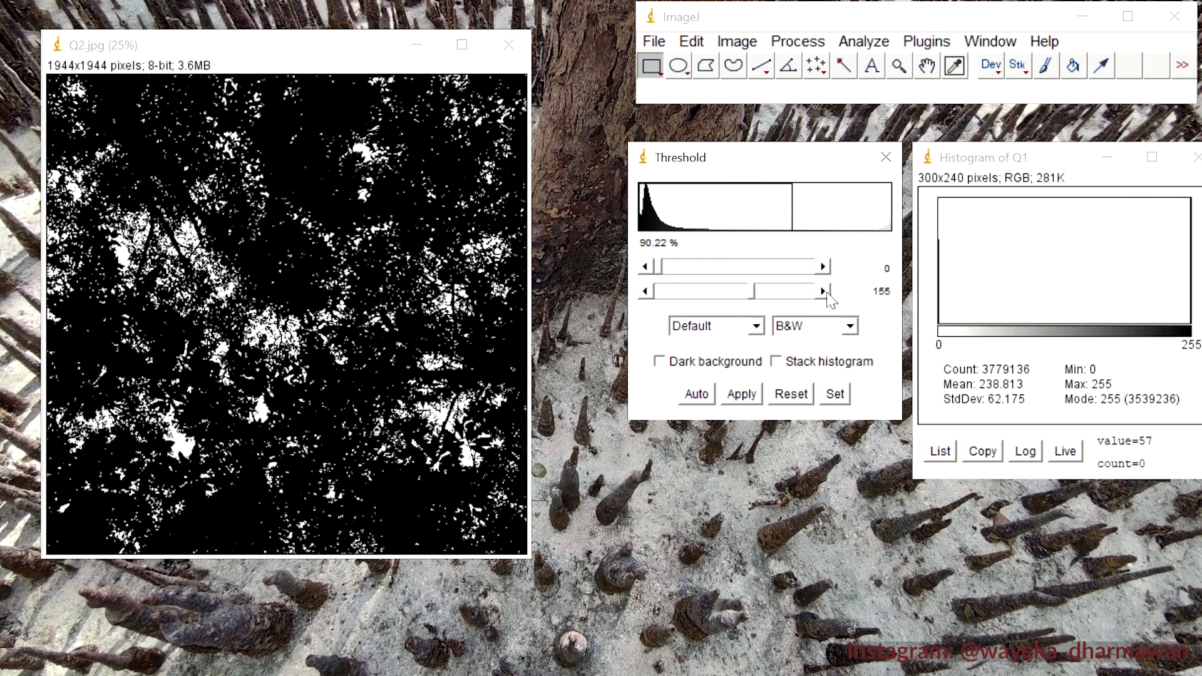
left_click(824, 292)
left_click(824, 291)
left_click(753, 398)
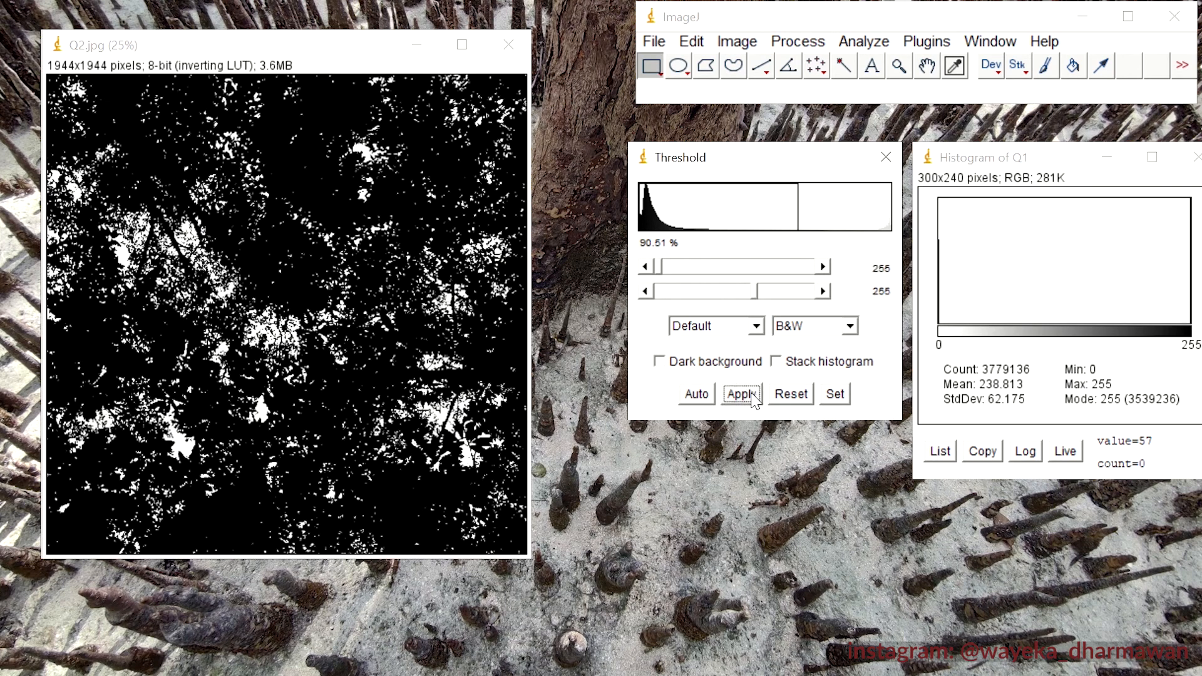
- Generate the histogram of the thresholded Q2 image and place its window over the Q1 histogram
left_click(874, 62)
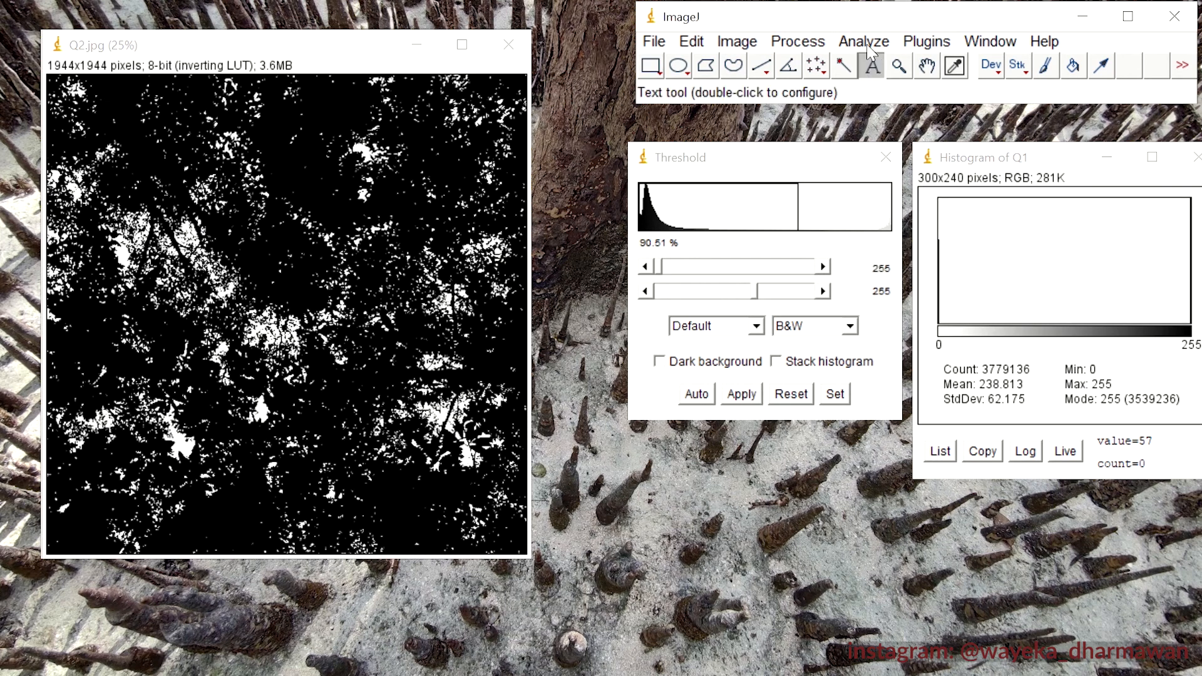
left_click(864, 41)
left_click(868, 302)
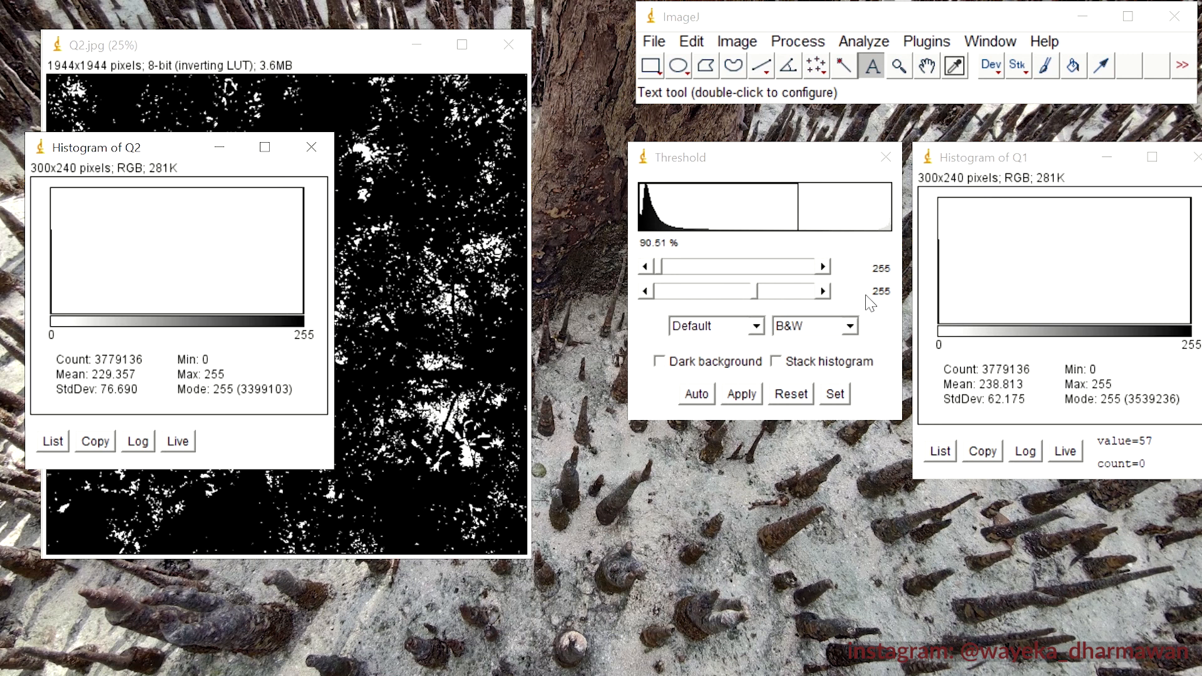
left_click_drag(175, 150, 1072, 172)
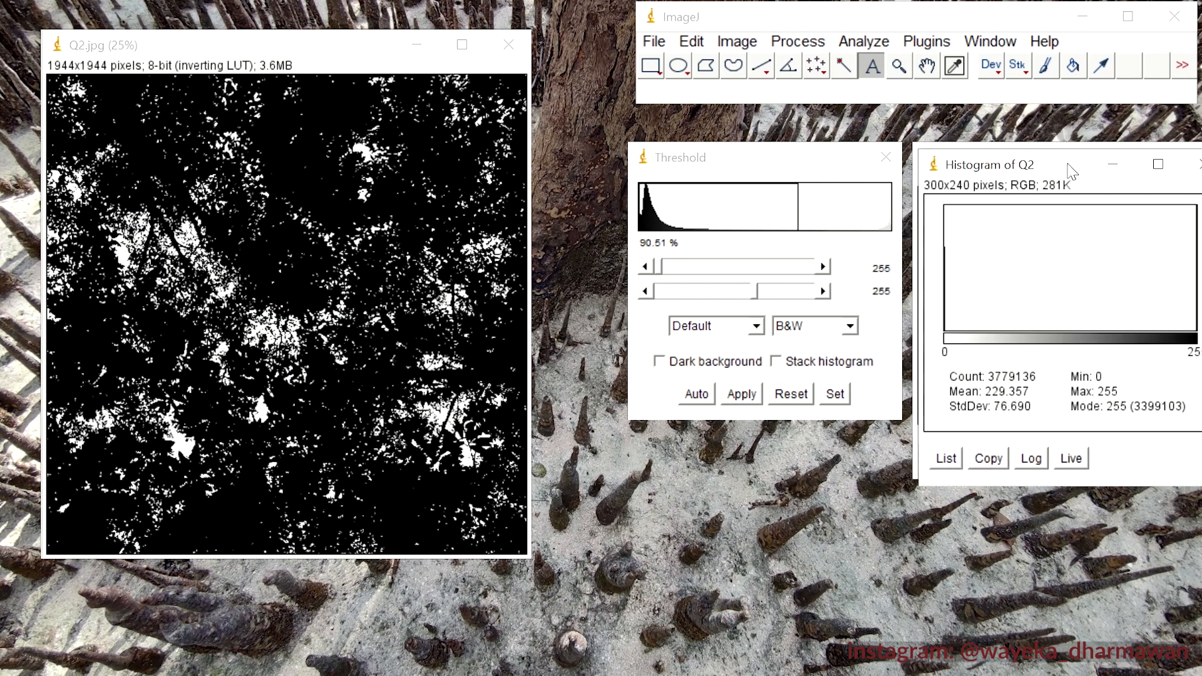
- Switch back to the Excel workbook and place it beside the ImageJ histogram of Q2
left_click(474, 667)
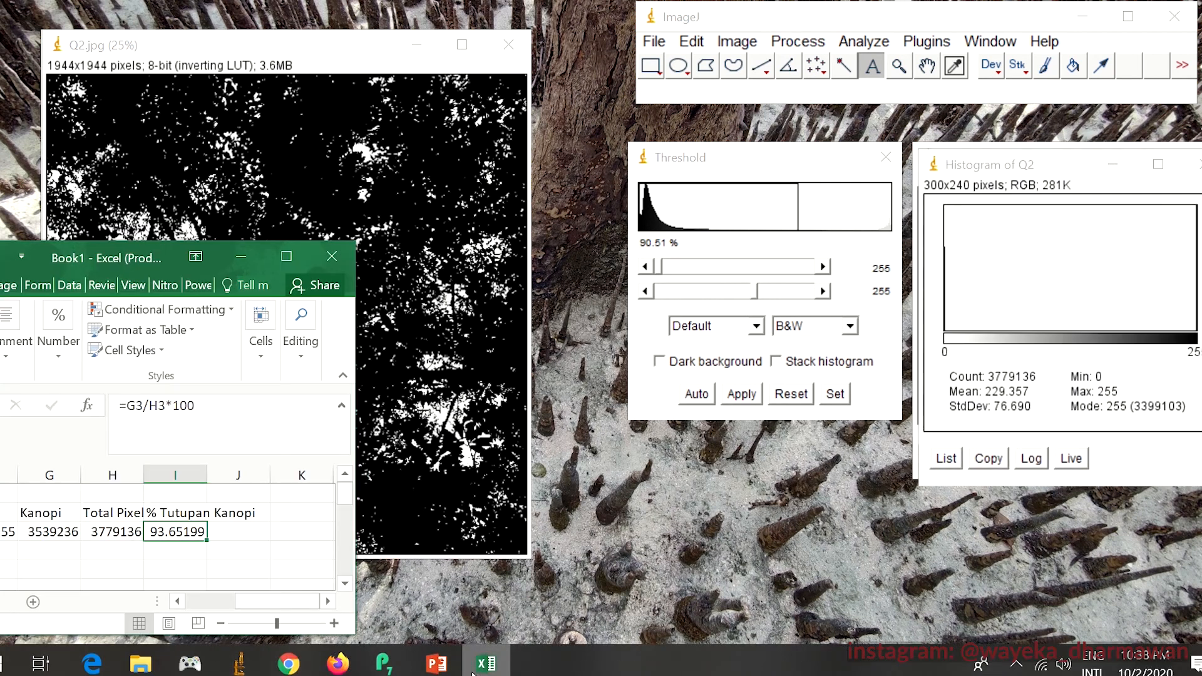
left_click_drag(59, 246, 1, 301)
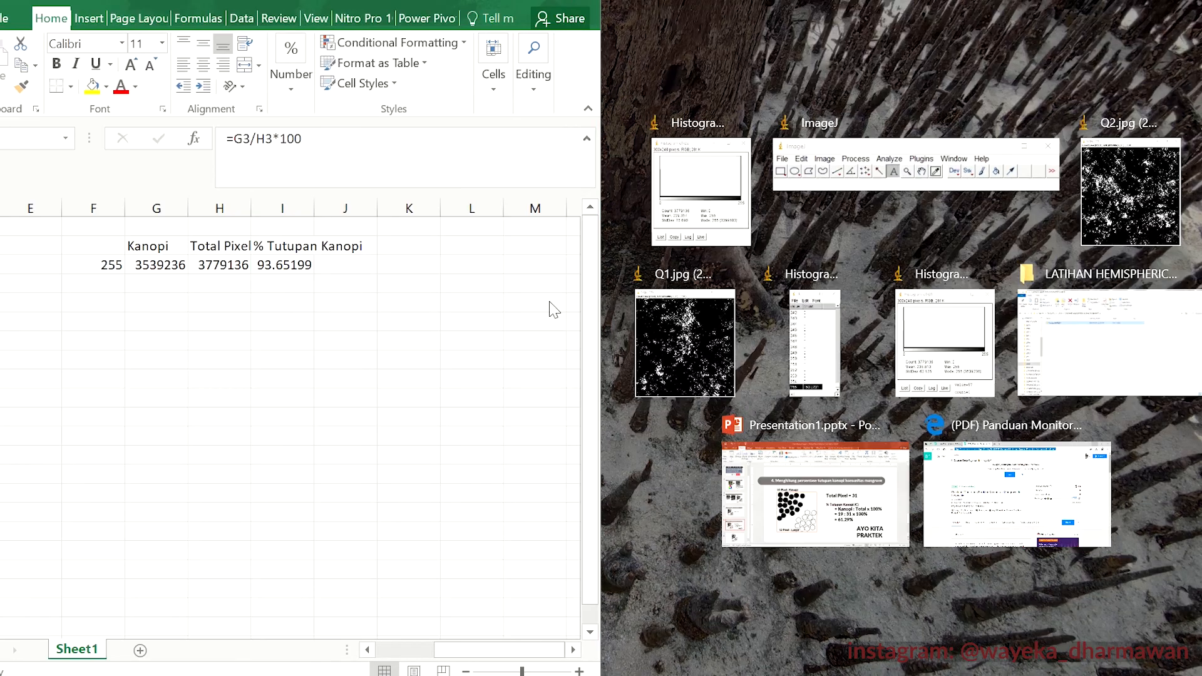
left_click(869, 32)
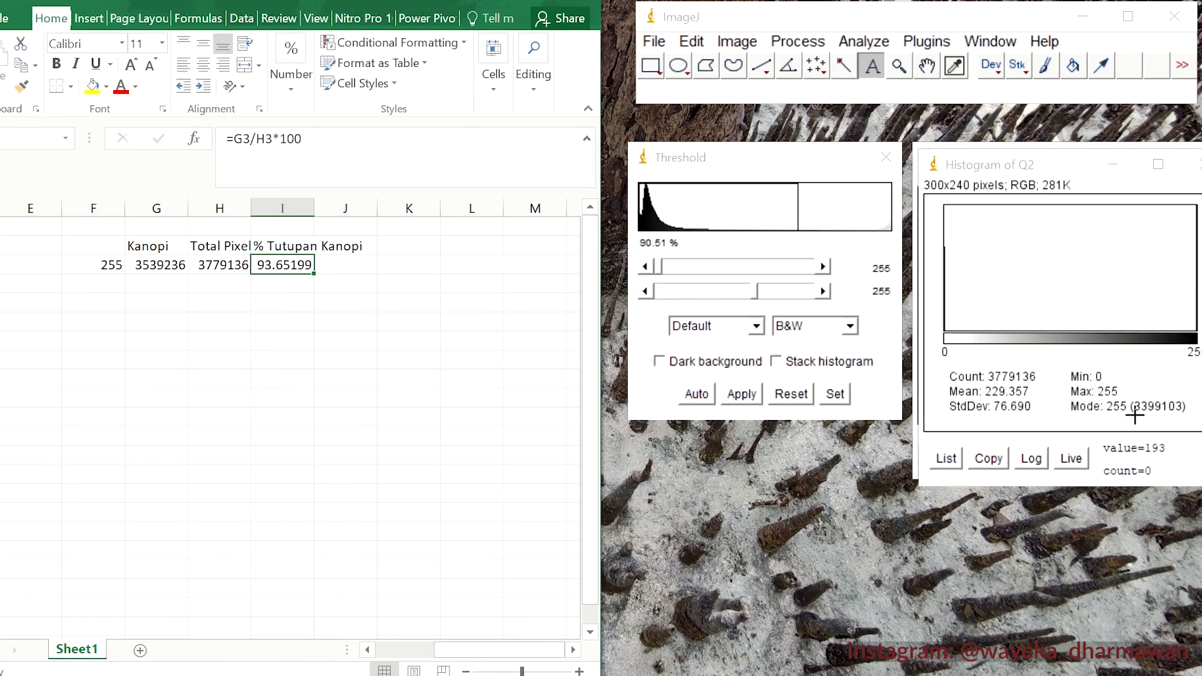
- Enter the Q2 canopy pixel count 3399103 in cell G4 of the Kanopi column
left_click(216, 284)
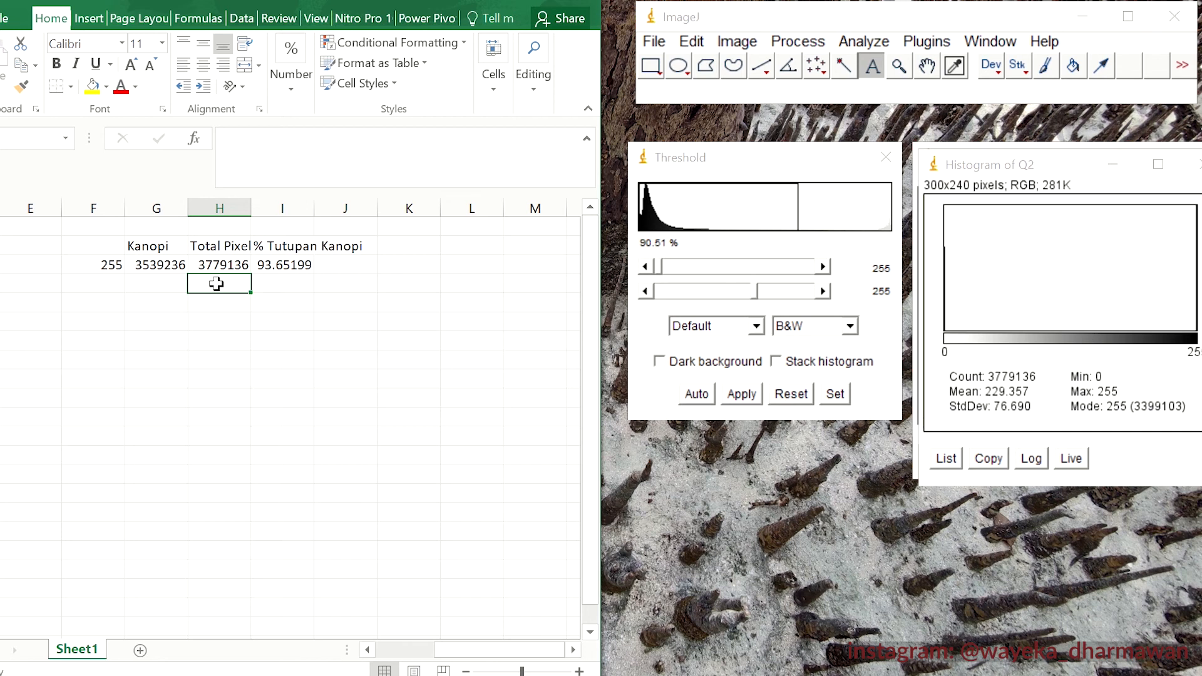
type("3399")
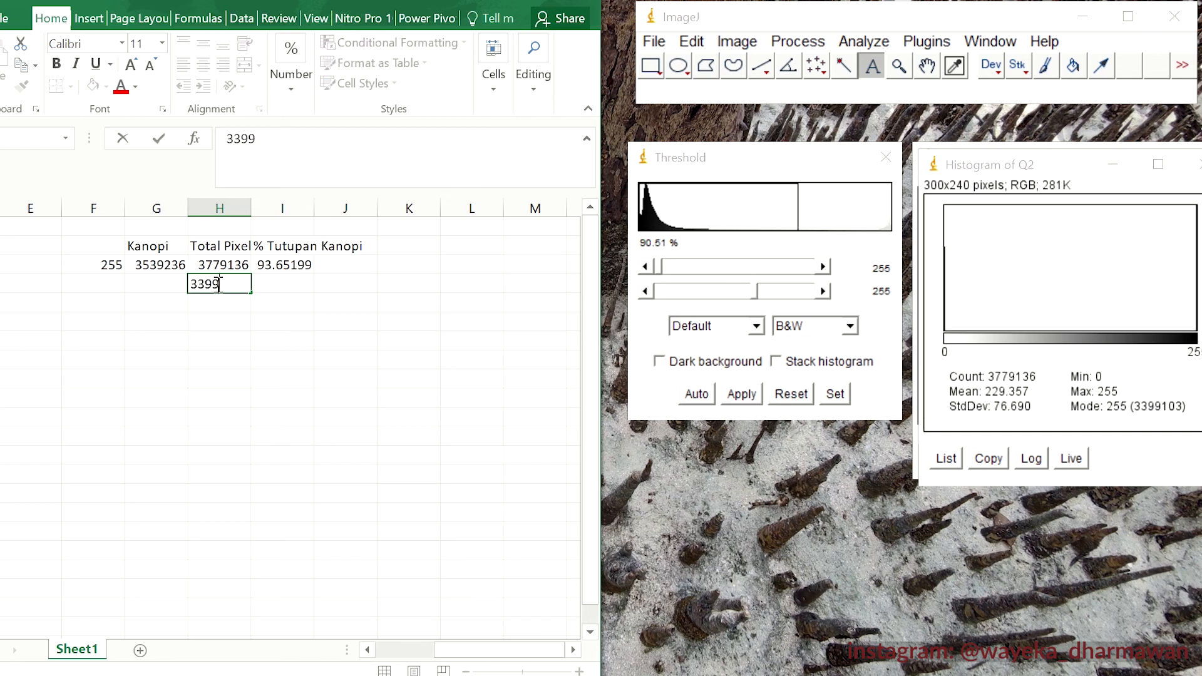
type("103")
left_click(276, 266)
left_click(236, 284)
left_click_drag(233, 293, 157, 294)
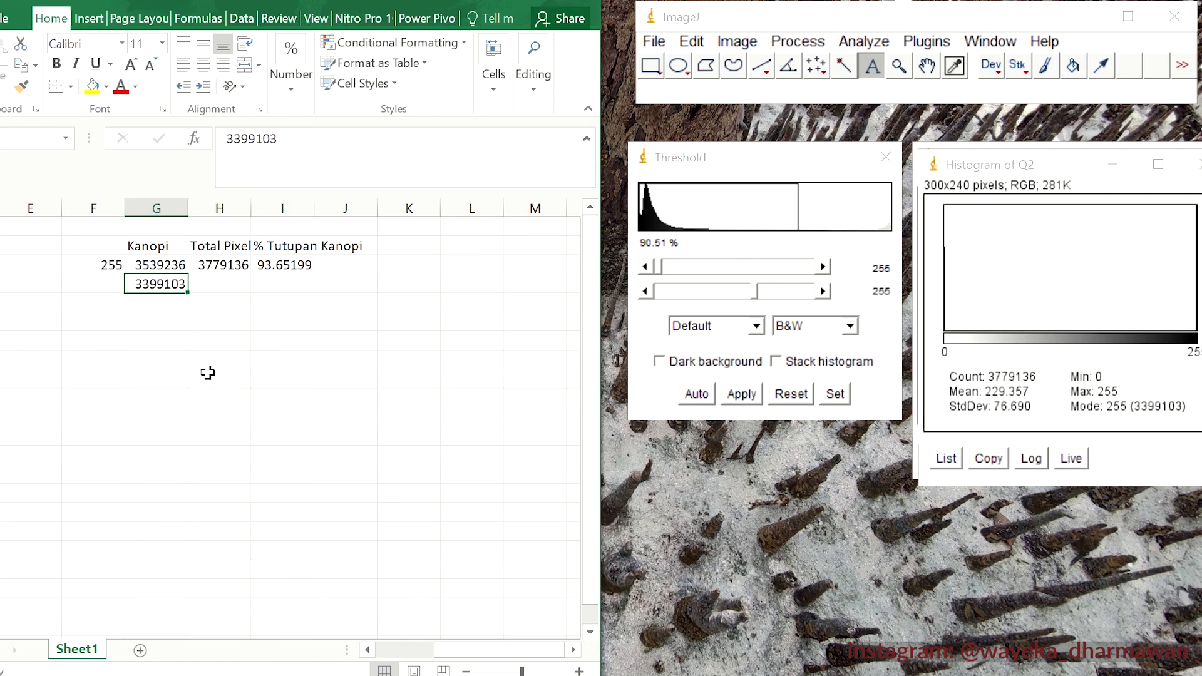
- Copy the total pixel value from H3 into H4 and fill the canopy cover percentage formula down to I4
left_click(229, 265)
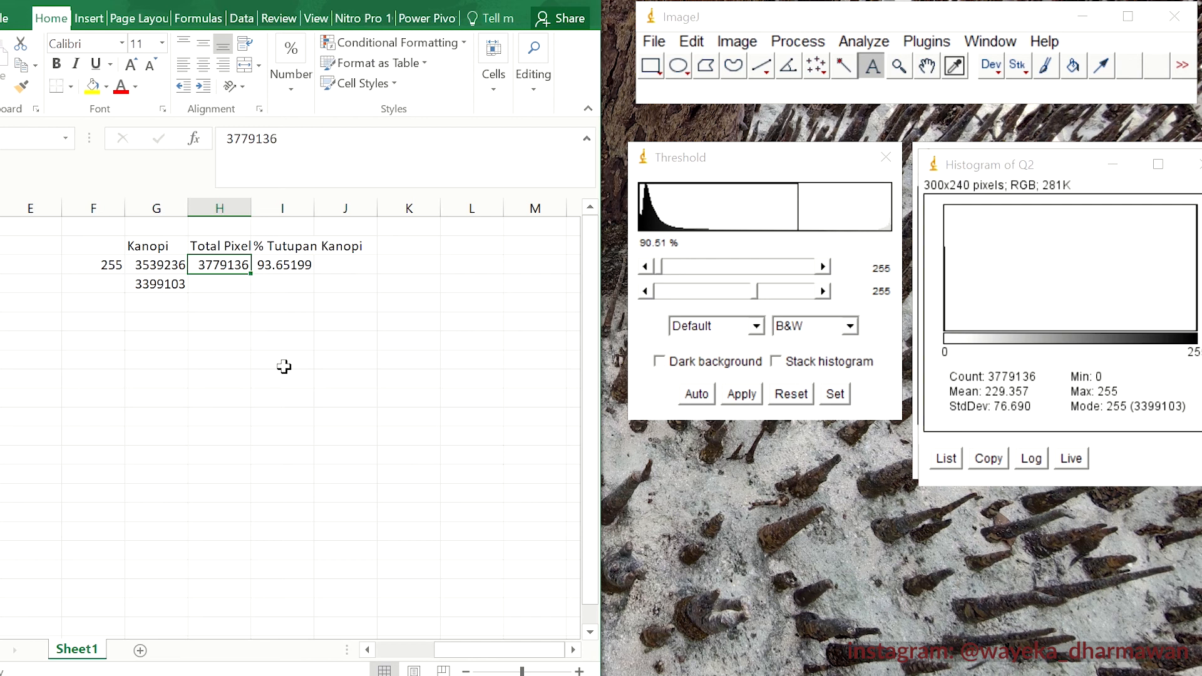
key("ctrl+c")
left_click(228, 285)
key("ctrl+v")
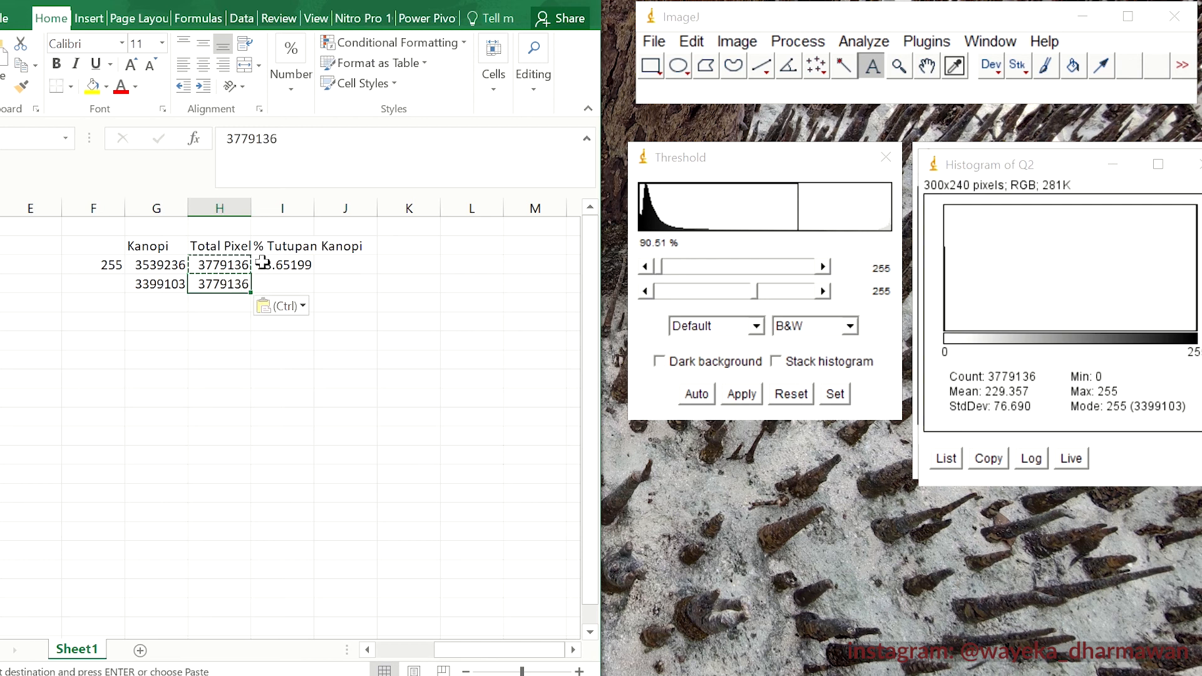
left_click(301, 266)
mouse_move(313, 274)
left_mouse_down()
mouse_move(339, 287)
mouse_move(313, 288)
left_mouse_up()
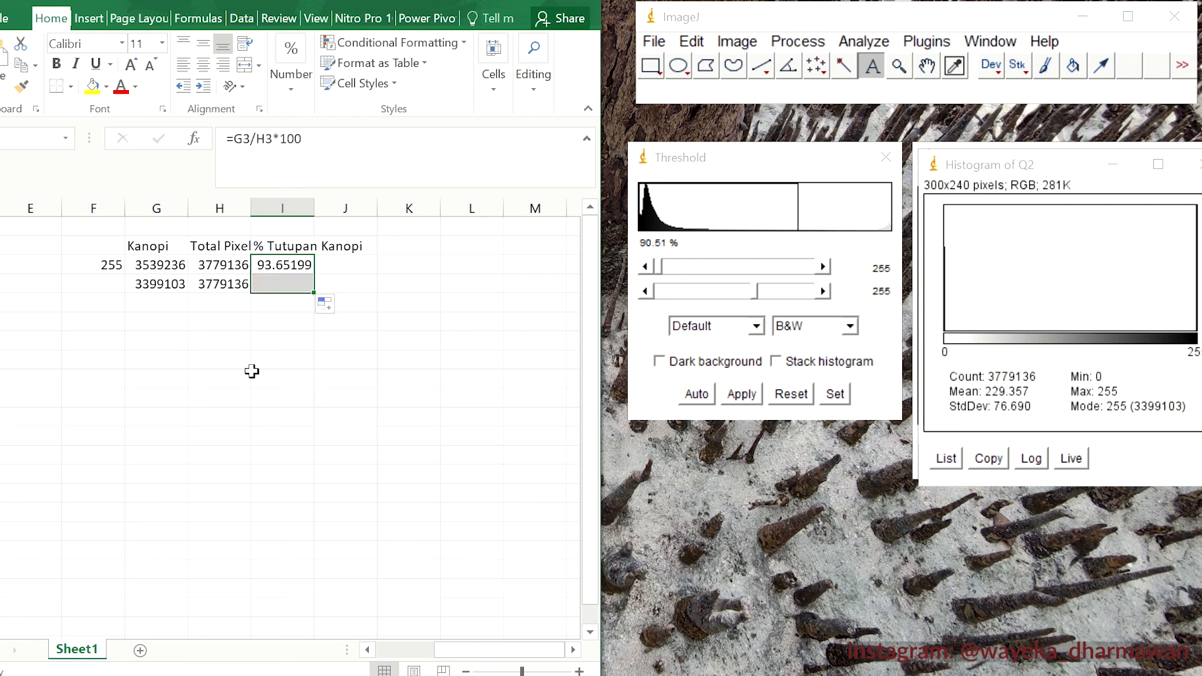
left_click(249, 386)
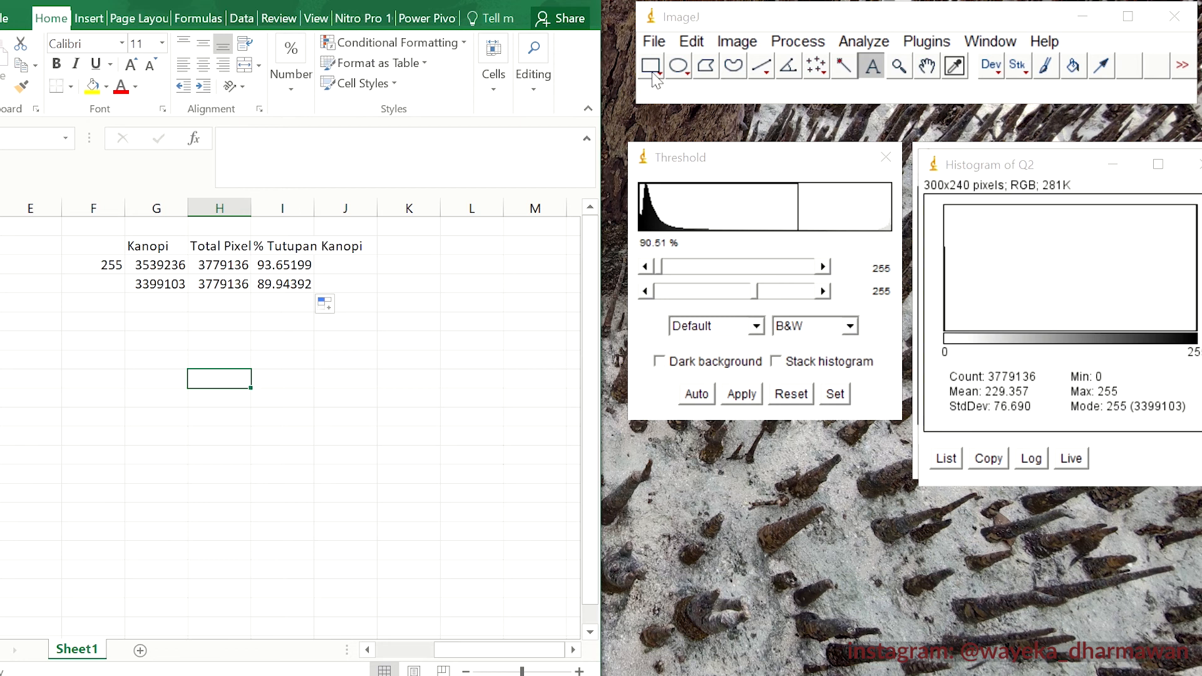
- Switch to ImageJ, open Q3.jpg from the plot 1 folder and convert the image to 8-bit
left_click(654, 41)
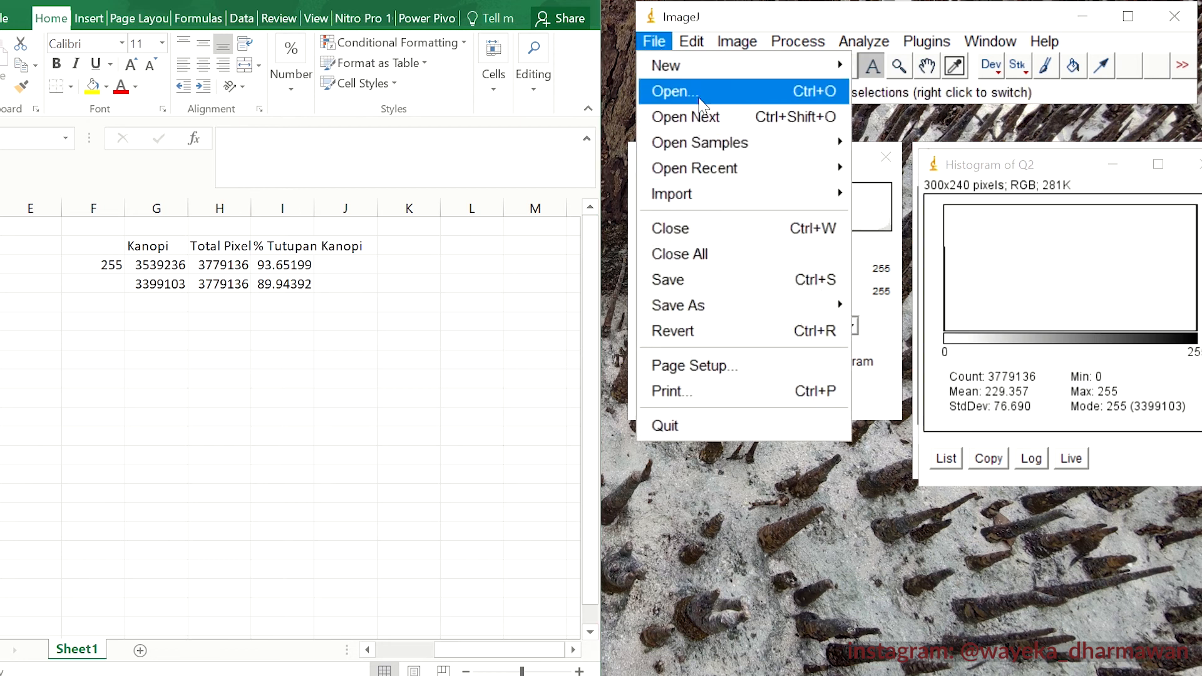
left_click(675, 92)
left_click(708, 306)
left_click(850, 549)
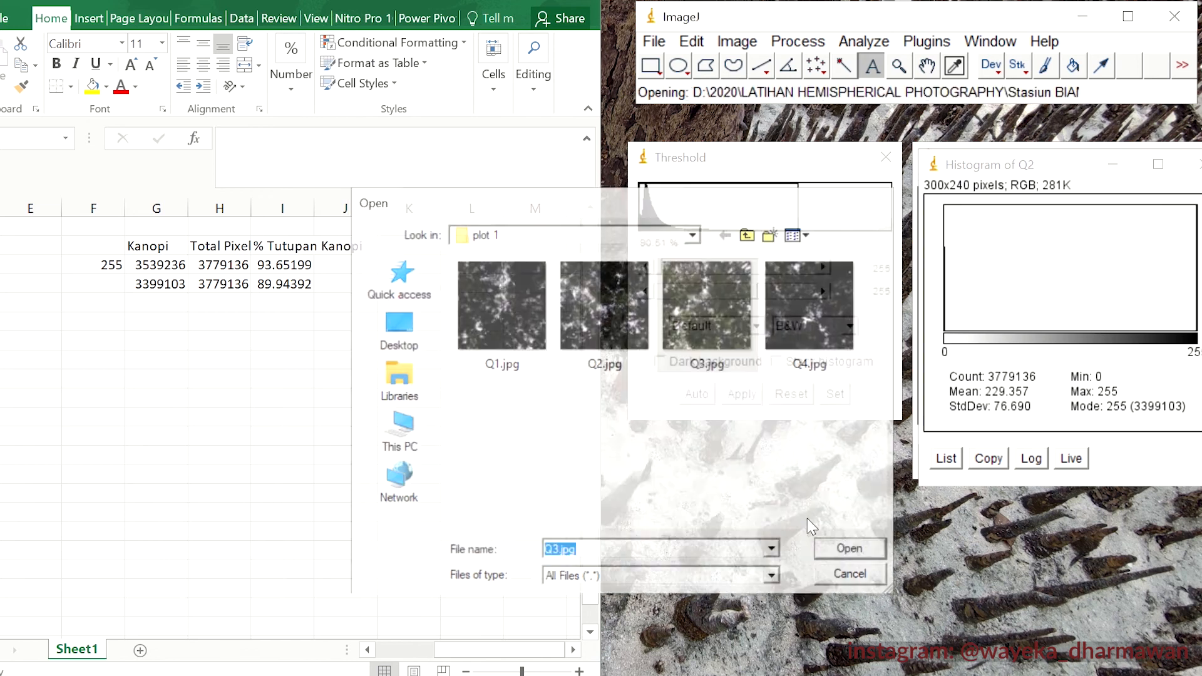
left_click_drag(310, 180, 327, 66)
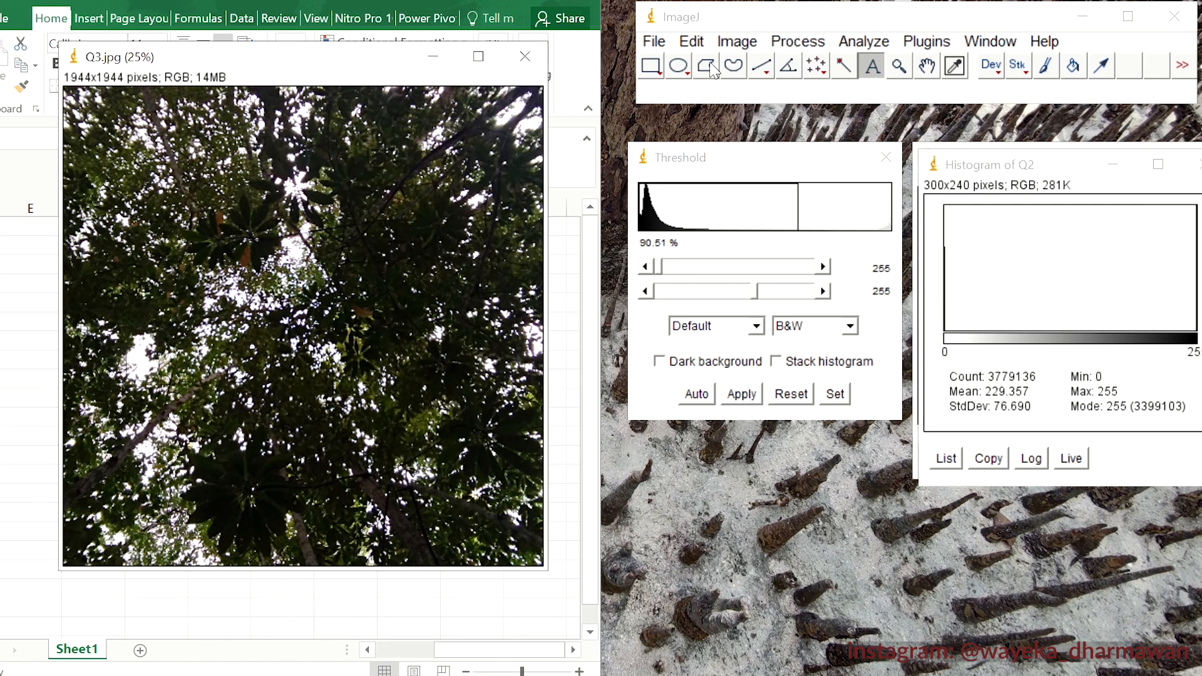
left_click(737, 41)
mouse_move(915, 75)
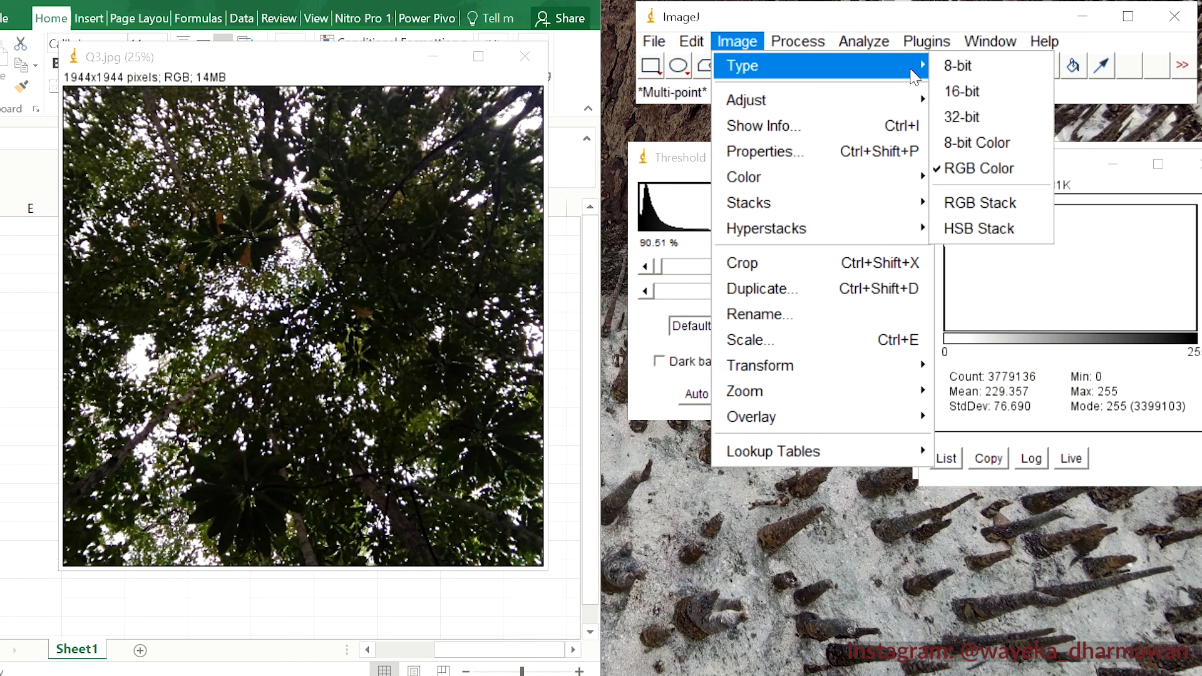
left_click(958, 66)
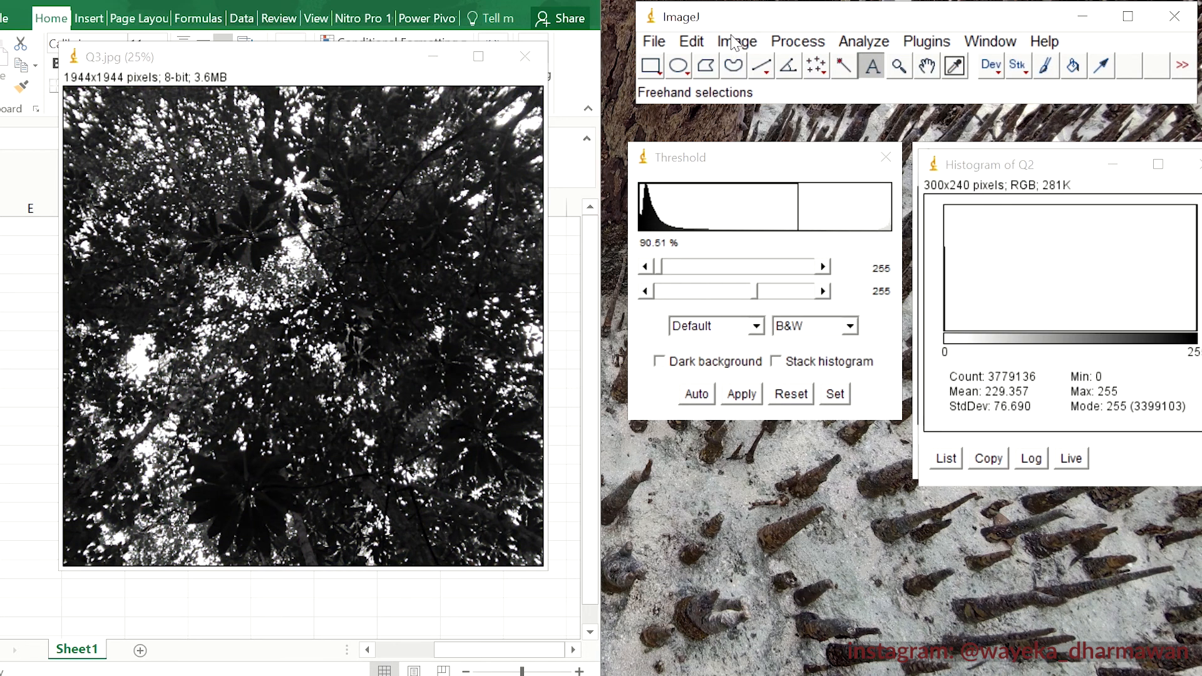
- Threshold the Q3 image in B&W mode with the upper level raised to 195, and apply it
left_click(736, 42)
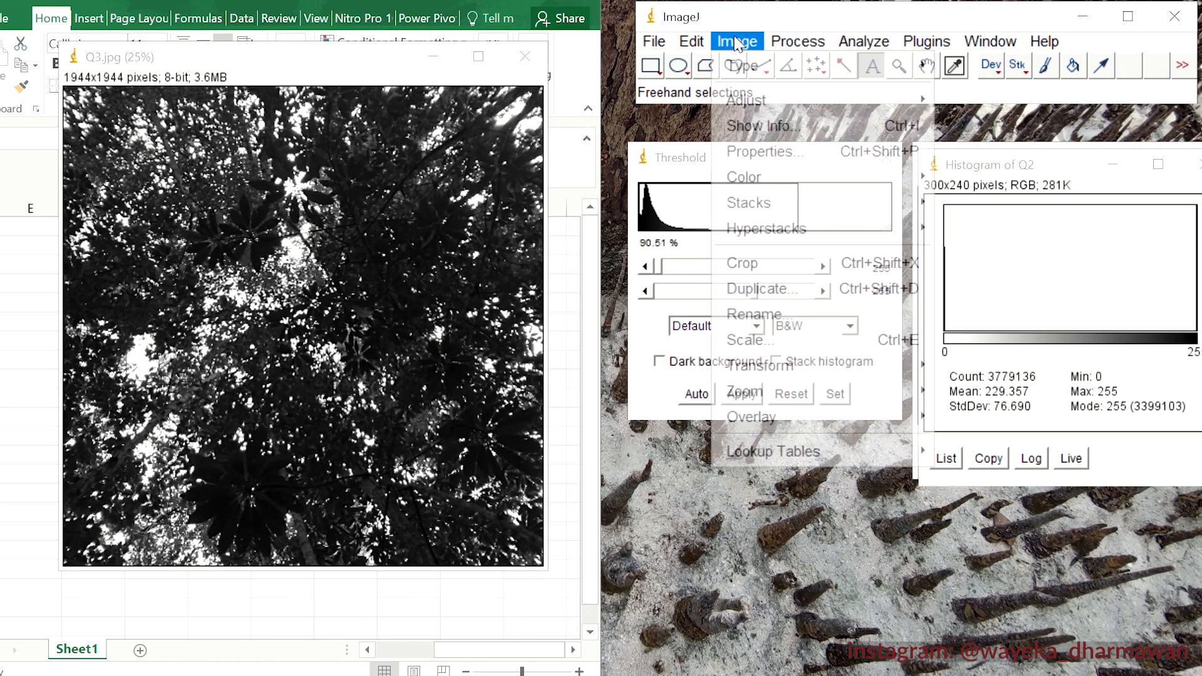
mouse_move(772, 99)
left_click(986, 180)
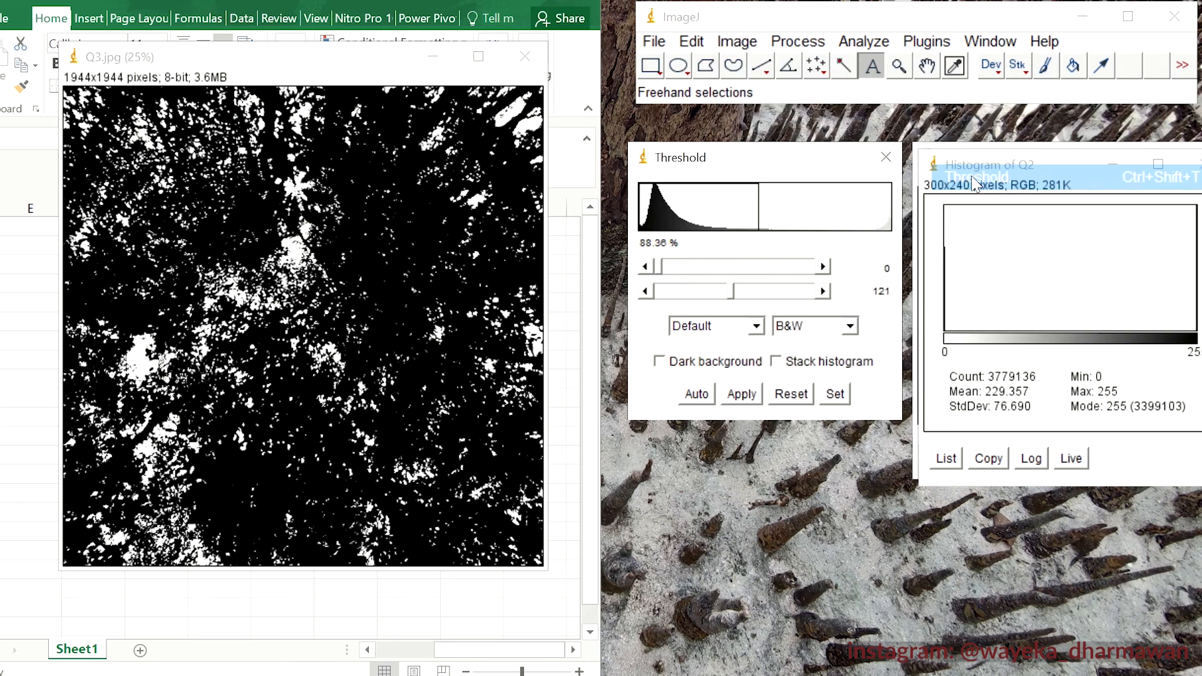
mouse_move(736, 293)
left_mouse_down()
mouse_move(775, 295)
mouse_move(683, 295)
mouse_move(776, 299)
mouse_move(731, 305)
left_mouse_up()
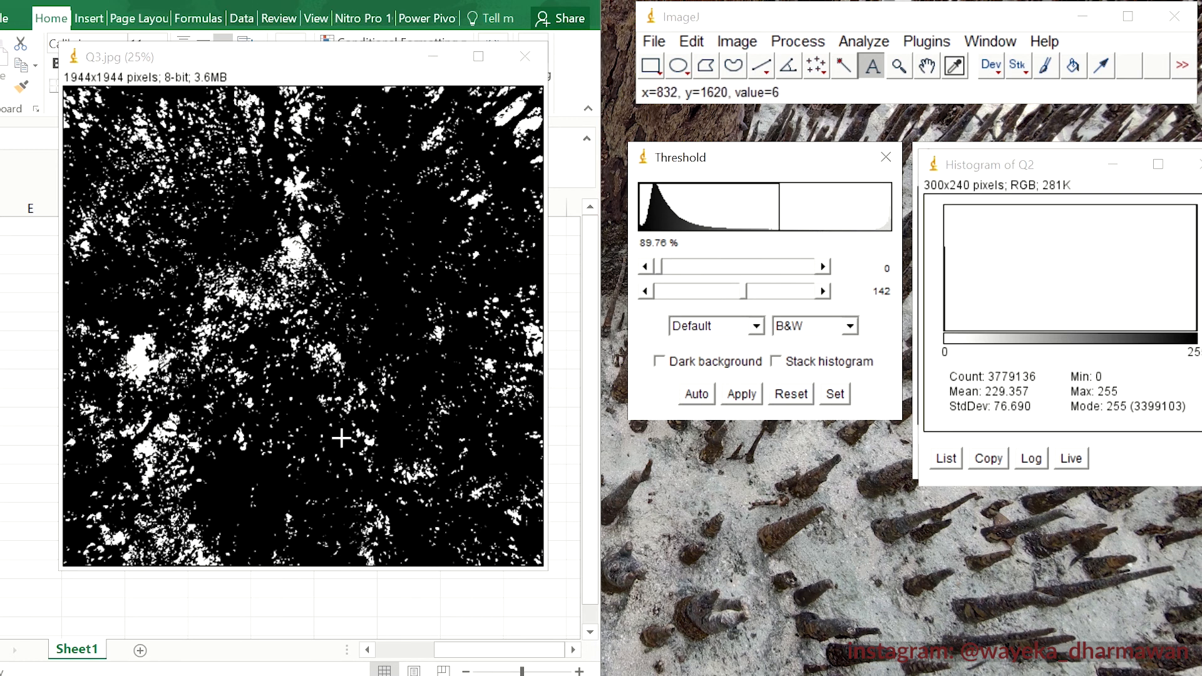
mouse_move(742, 297)
left_mouse_down()
mouse_move(723, 294)
mouse_move(777, 292)
mouse_move(698, 289)
mouse_move(780, 296)
left_mouse_up()
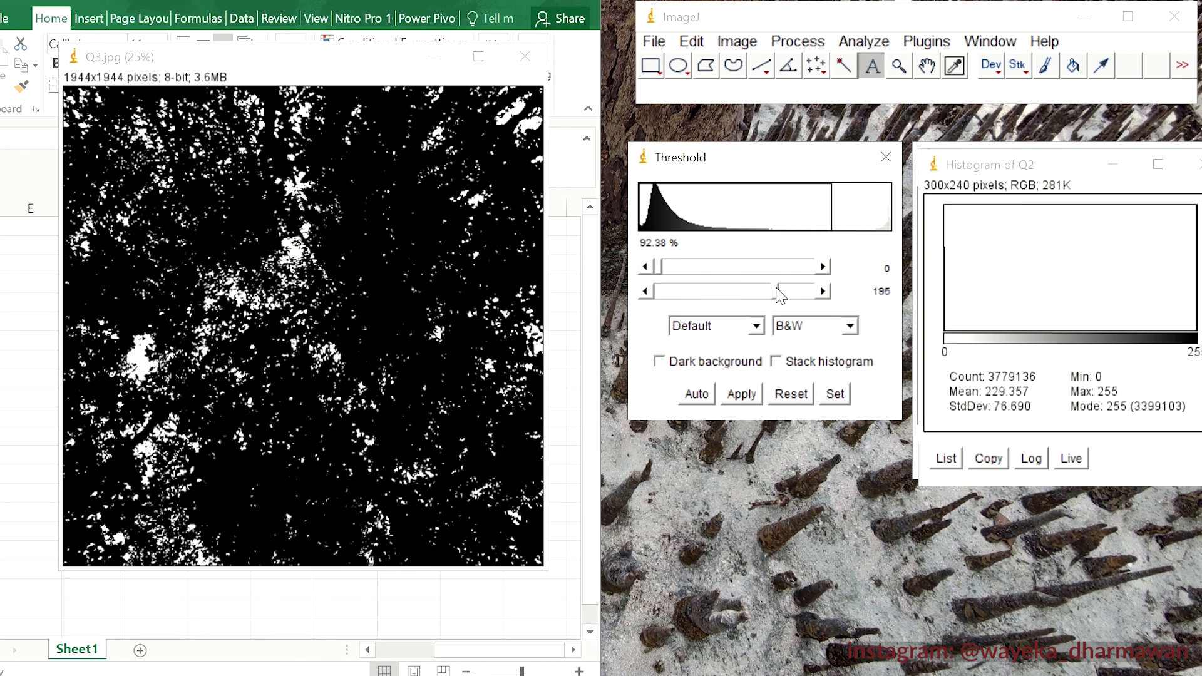
left_click(745, 394)
- Generate the histogram of the thresholded Q3 image and place its window over the Q2 histogram
left_click(864, 41)
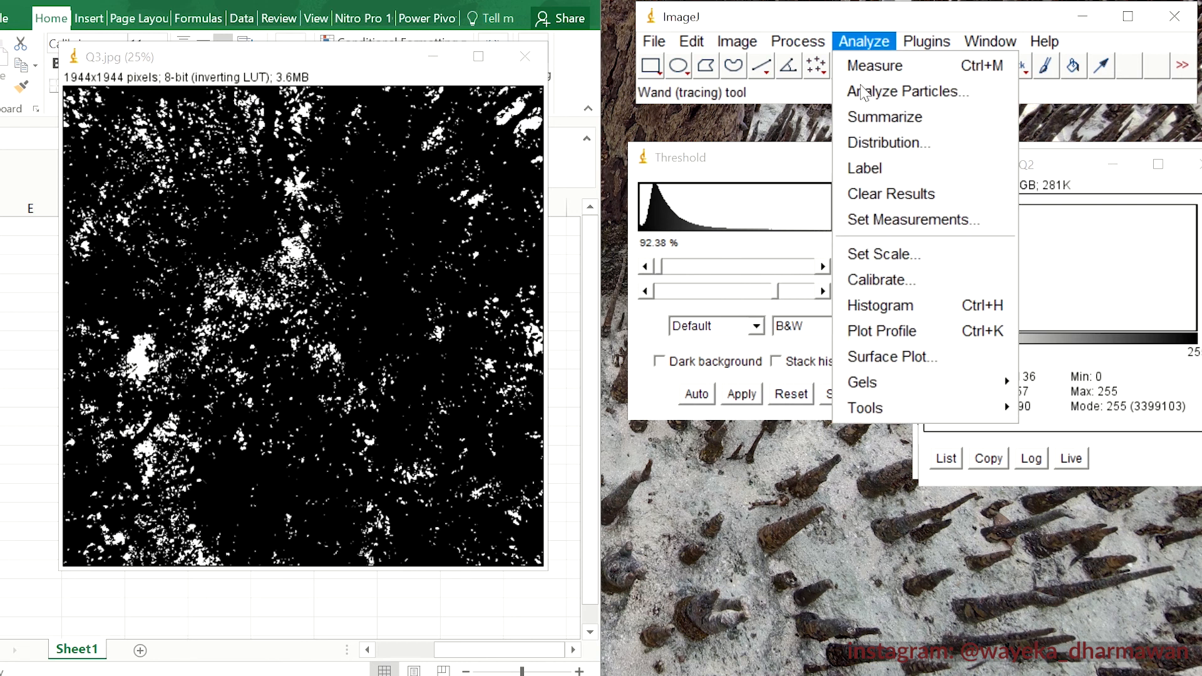
left_click(881, 303)
left_click_drag(177, 183, 1038, 176)
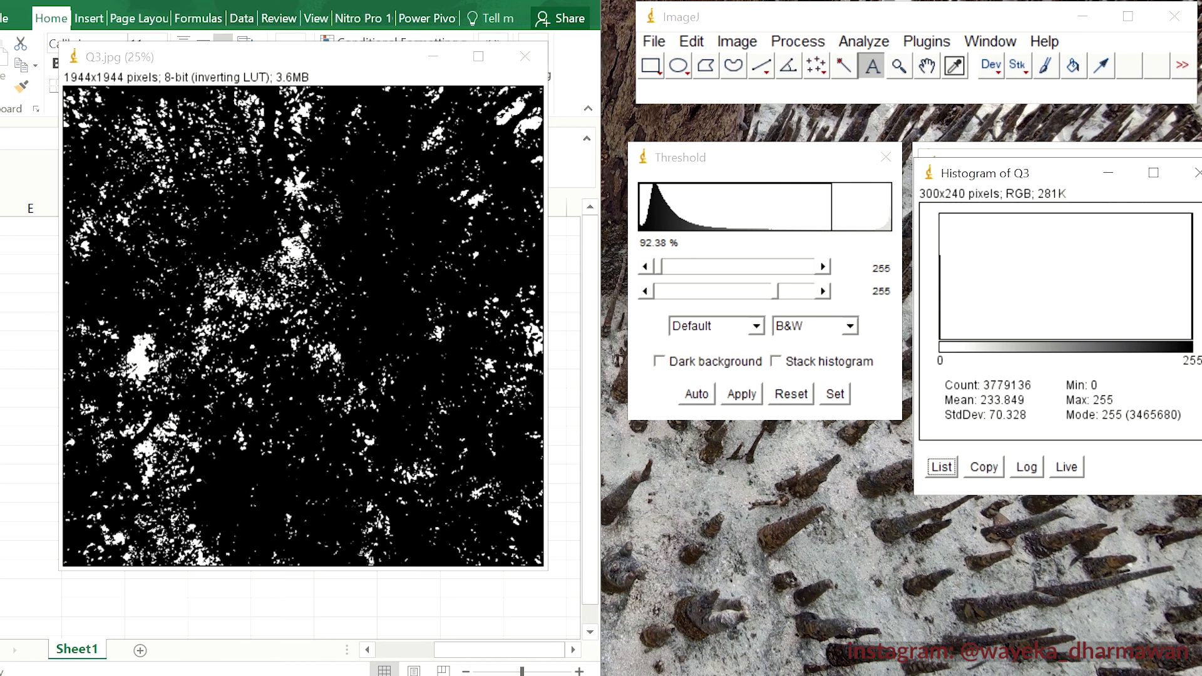
- List the Q3 histogram values, copy the row for value 255 and paste it into the Excel sheet starting at F5
left_click(321, 3)
left_click(942, 466)
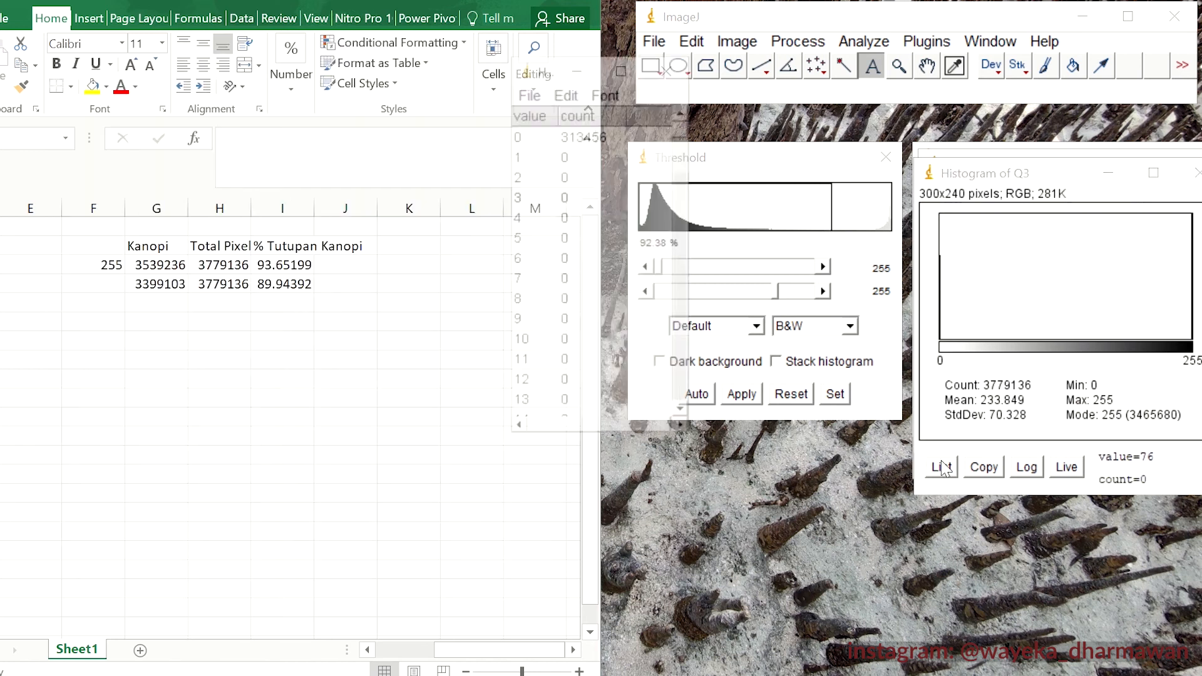
scroll(582, 185, "down", 4)
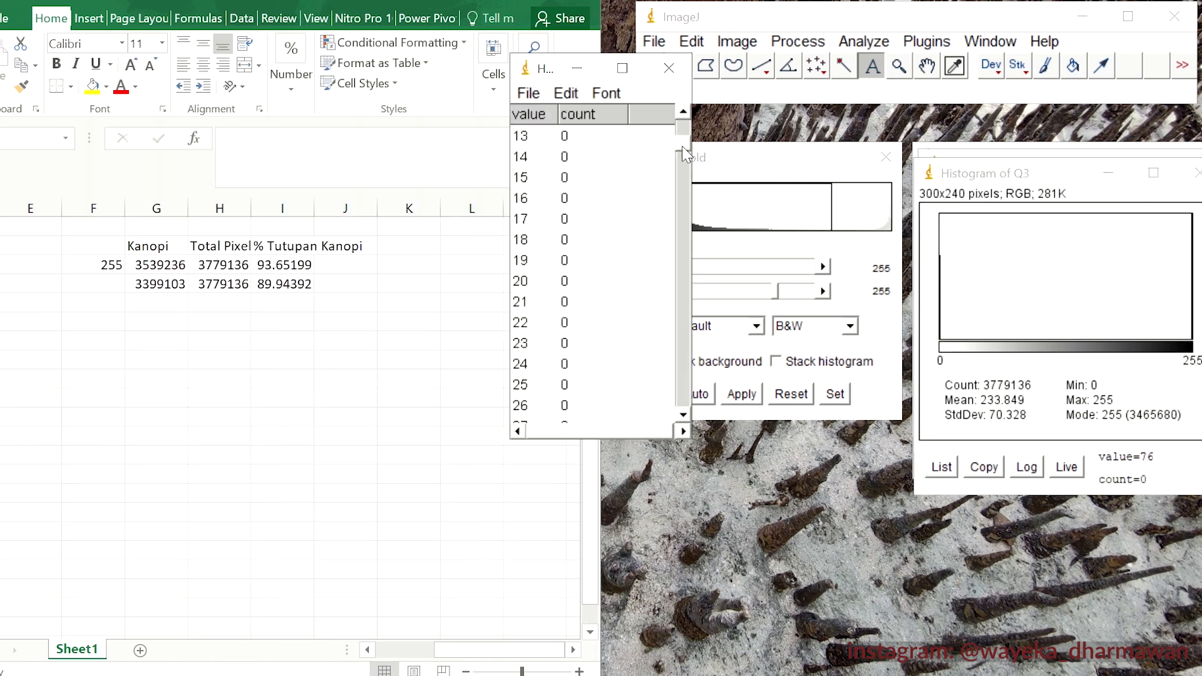
left_click_drag(683, 141, 683, 400)
left_click(595, 405)
key("ctrl+c")
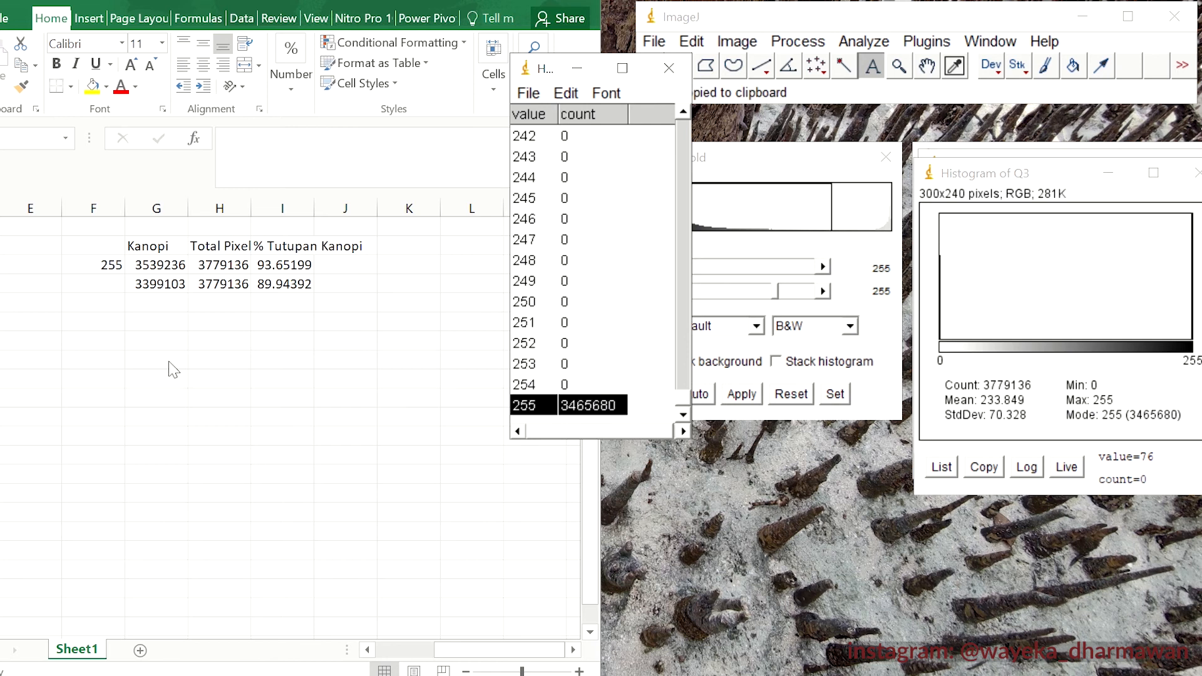
left_click(201, 377)
left_click(112, 301)
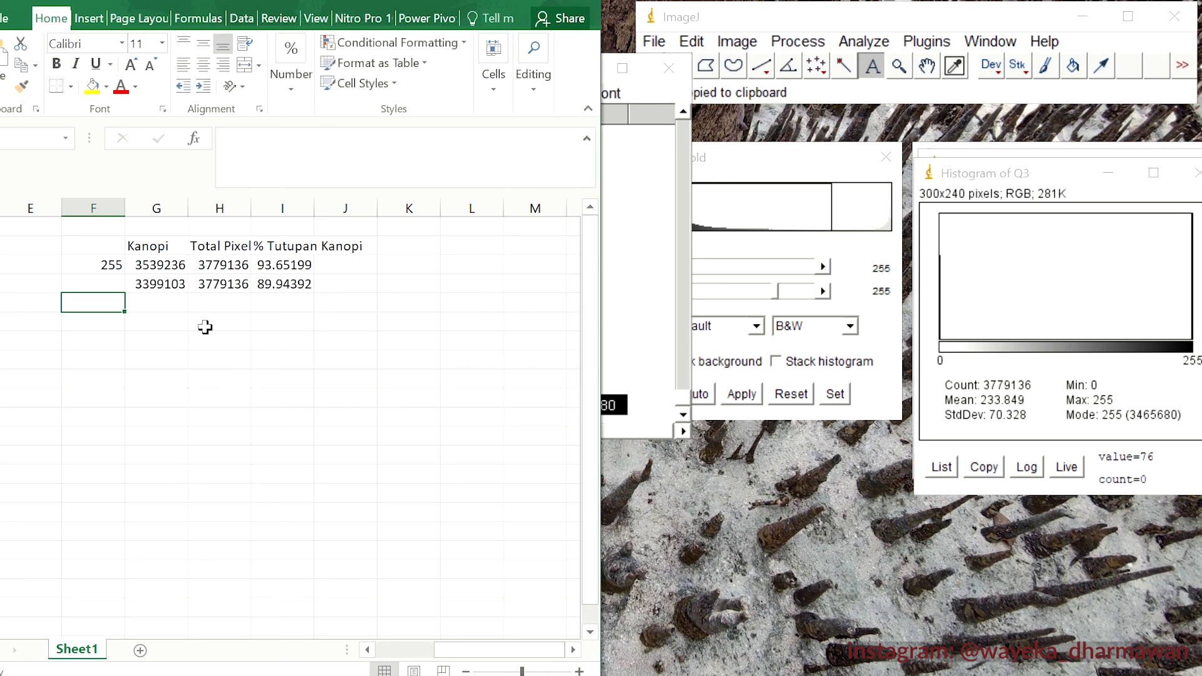
key("ctrl+v")
- Fill the total pixel and canopy cover percentage cells H4:I4 down to row 5
left_click(207, 399)
left_click_drag(224, 285, 312, 310)
left_click(282, 378)
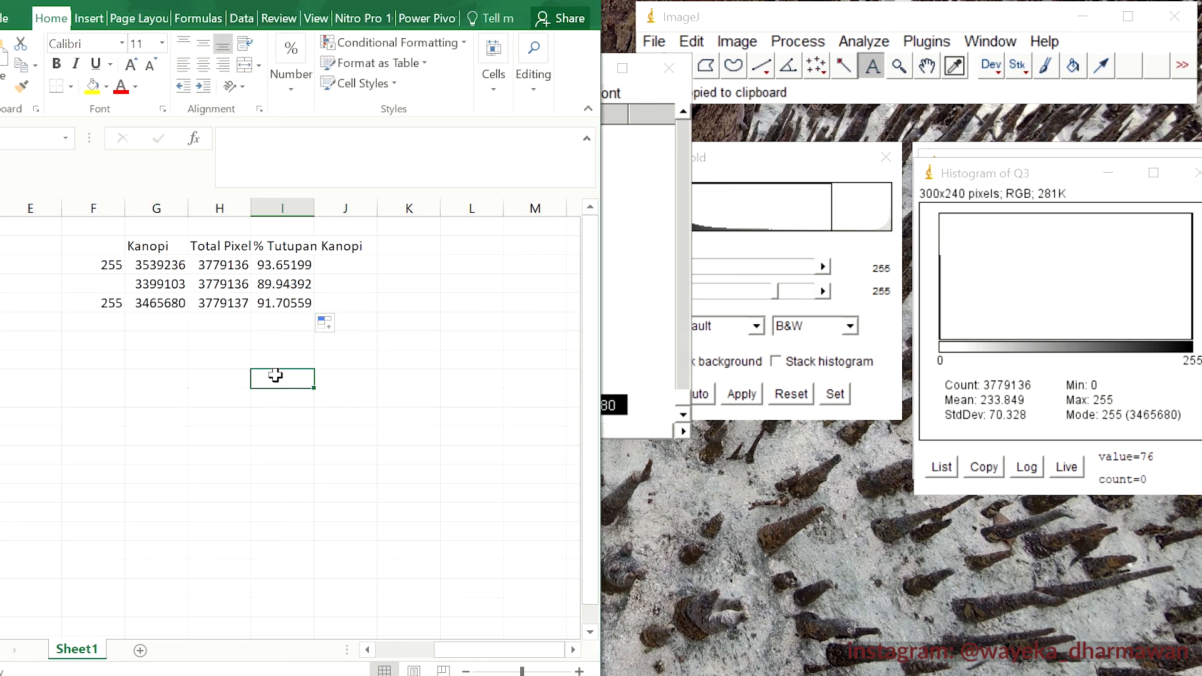
left_click(290, 268)
left_click(281, 303)
left_click(282, 323)
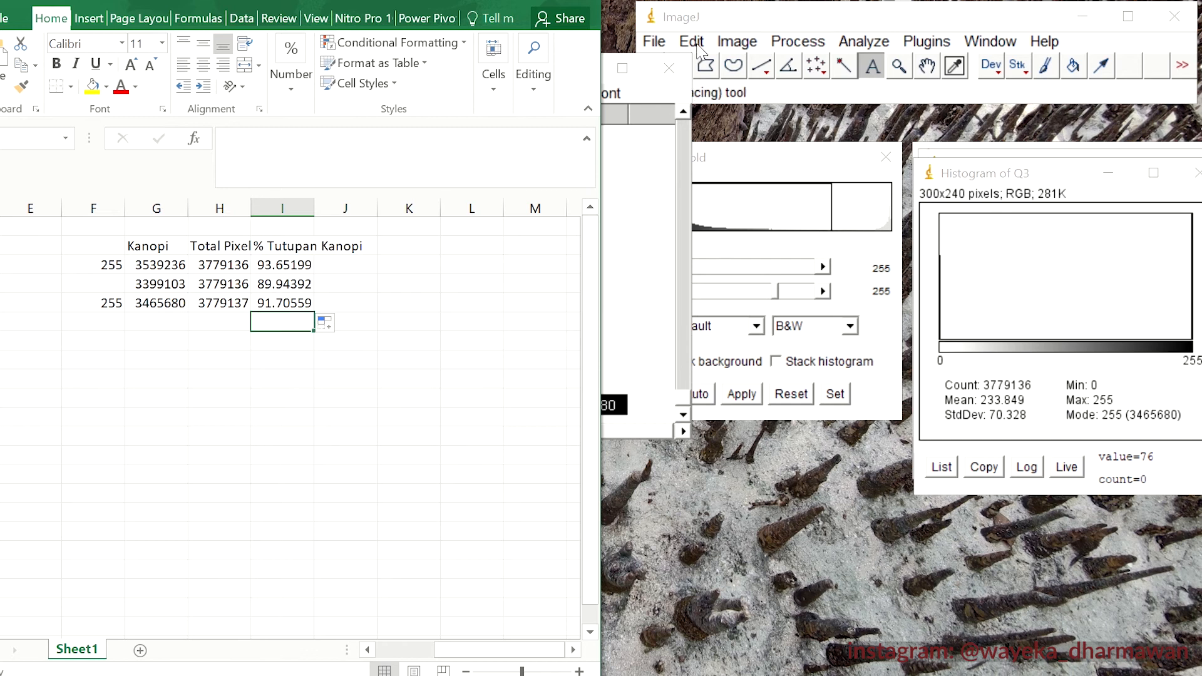
- Switch to ImageJ, open Q4.jpg from the plot 1 folder and convert the image to 8-bit
left_click(648, 43)
left_click(667, 89)
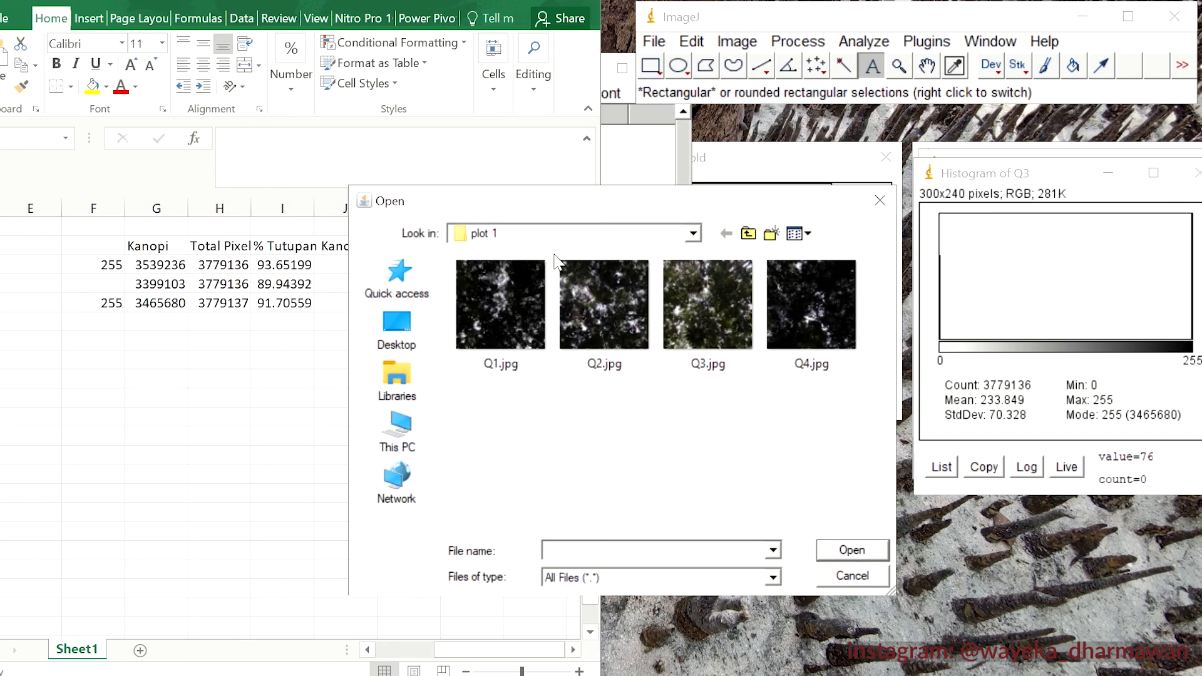
left_click(803, 304)
left_click(847, 550)
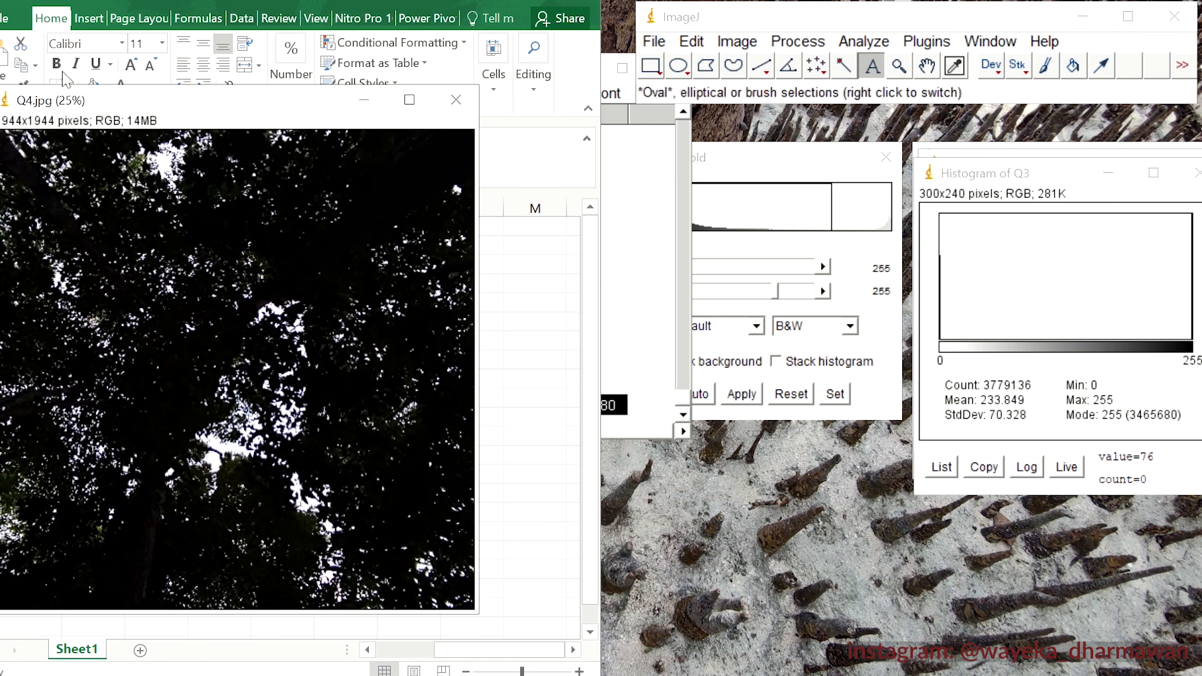
left_click(739, 42)
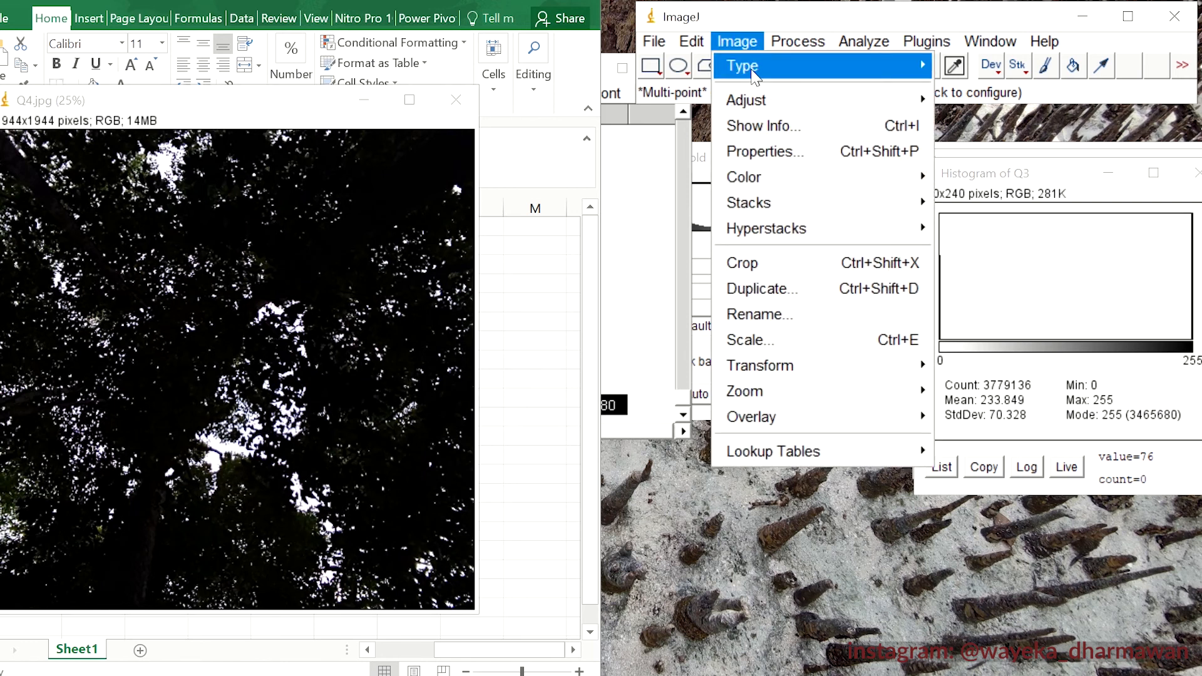
mouse_move(754, 68)
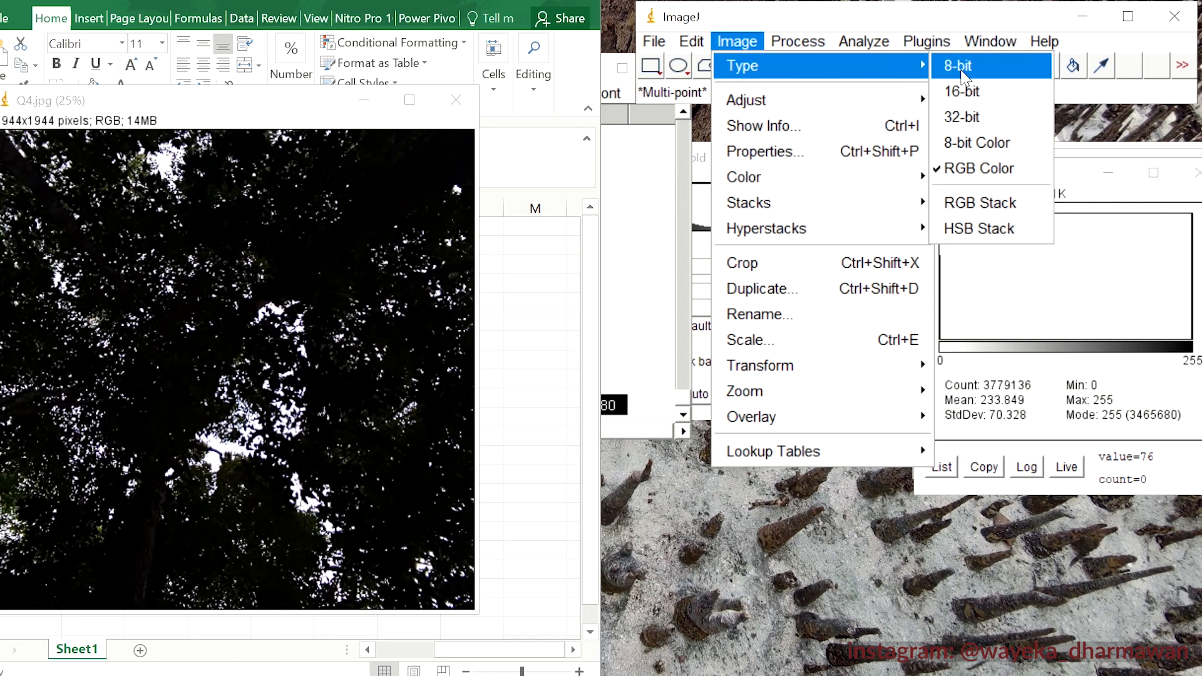
left_click(964, 67)
- Threshold the Q4 image in B&W mode with the upper level raised to 131, and apply it
left_click(752, 42)
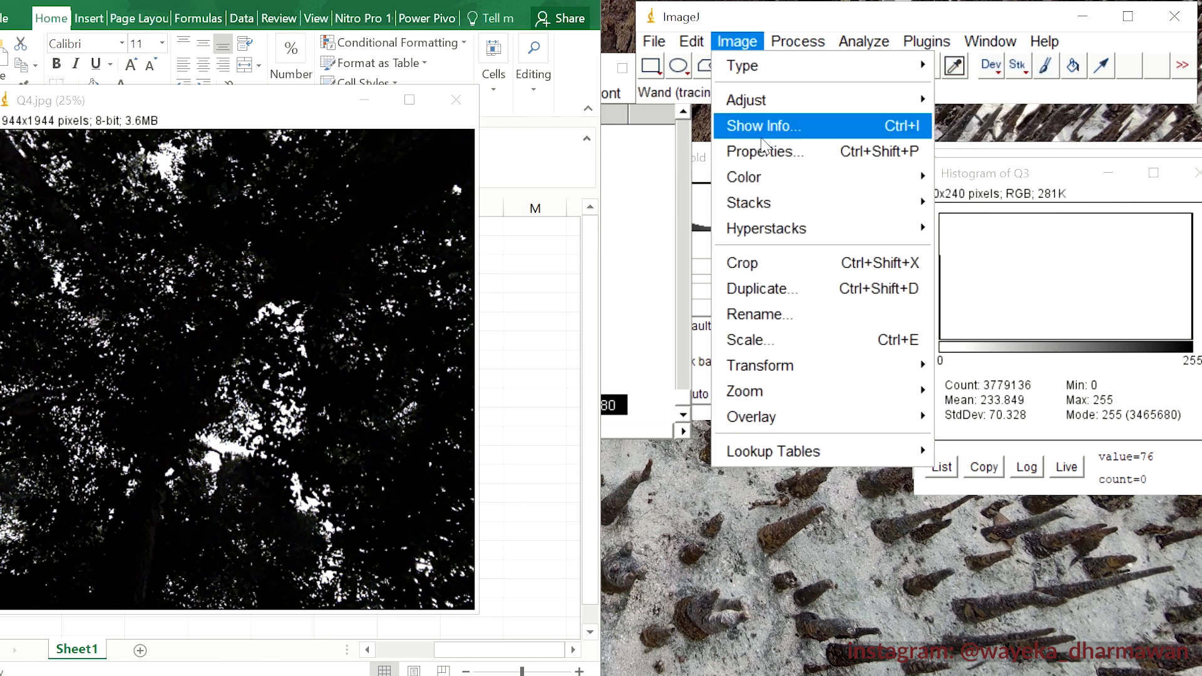
mouse_move(825, 103)
left_click(1002, 176)
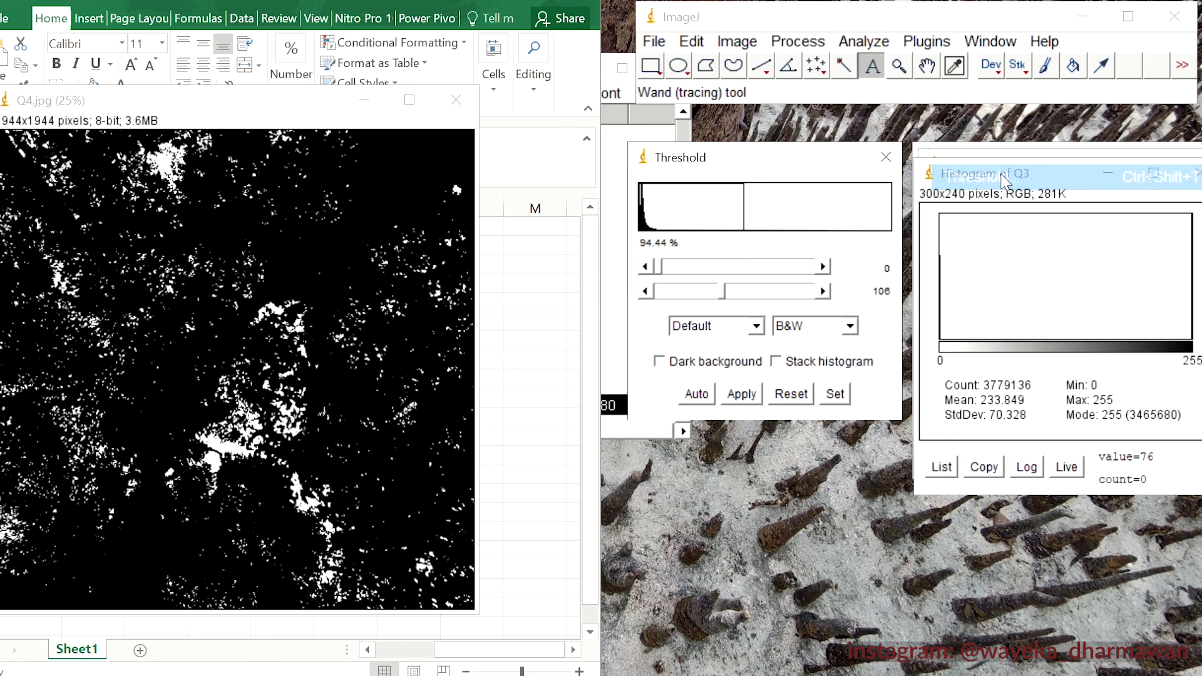
left_click(737, 41)
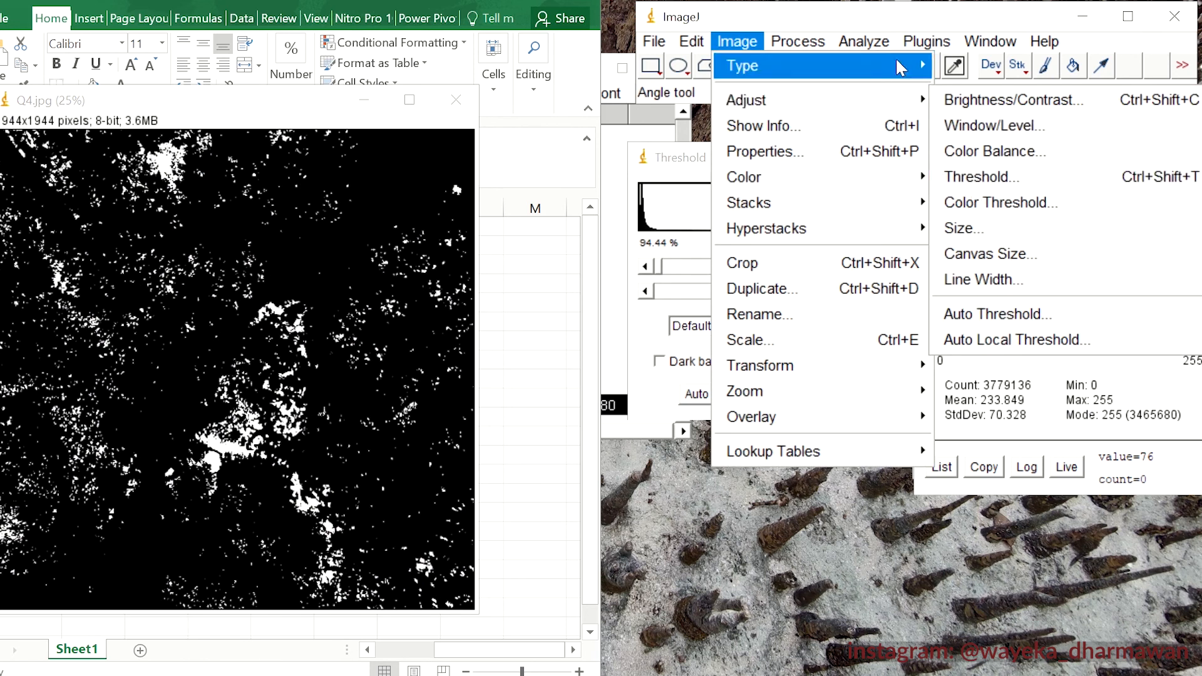
mouse_move(872, 44)
left_click(803, 225)
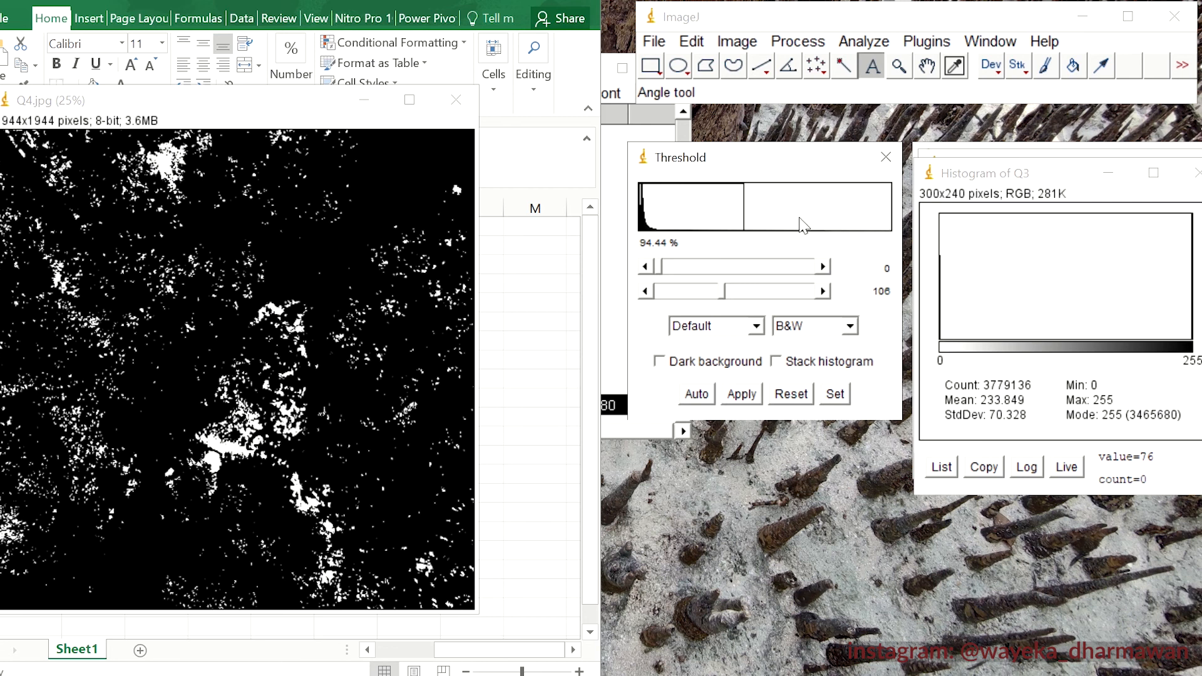
mouse_move(721, 292)
left_mouse_down()
mouse_move(710, 292)
mouse_move(759, 294)
mouse_move(668, 293)
mouse_move(740, 296)
left_mouse_up()
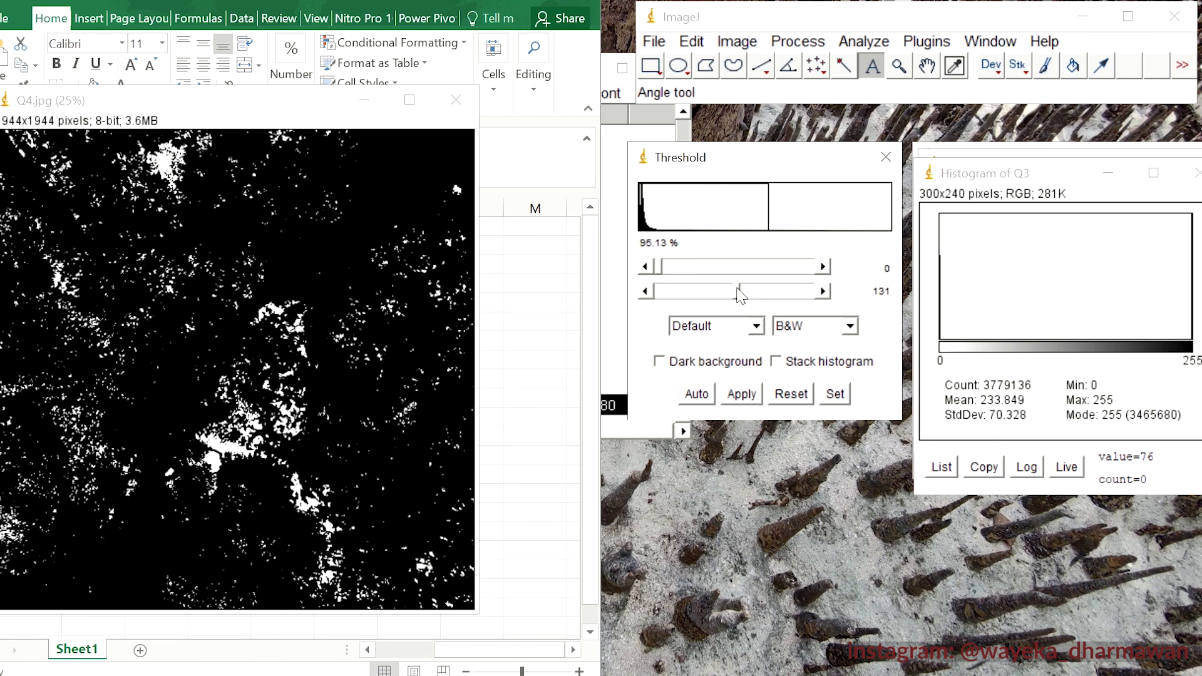
left_click(742, 394)
- Generate the histogram of the thresholded Q4 image
left_click(845, 41)
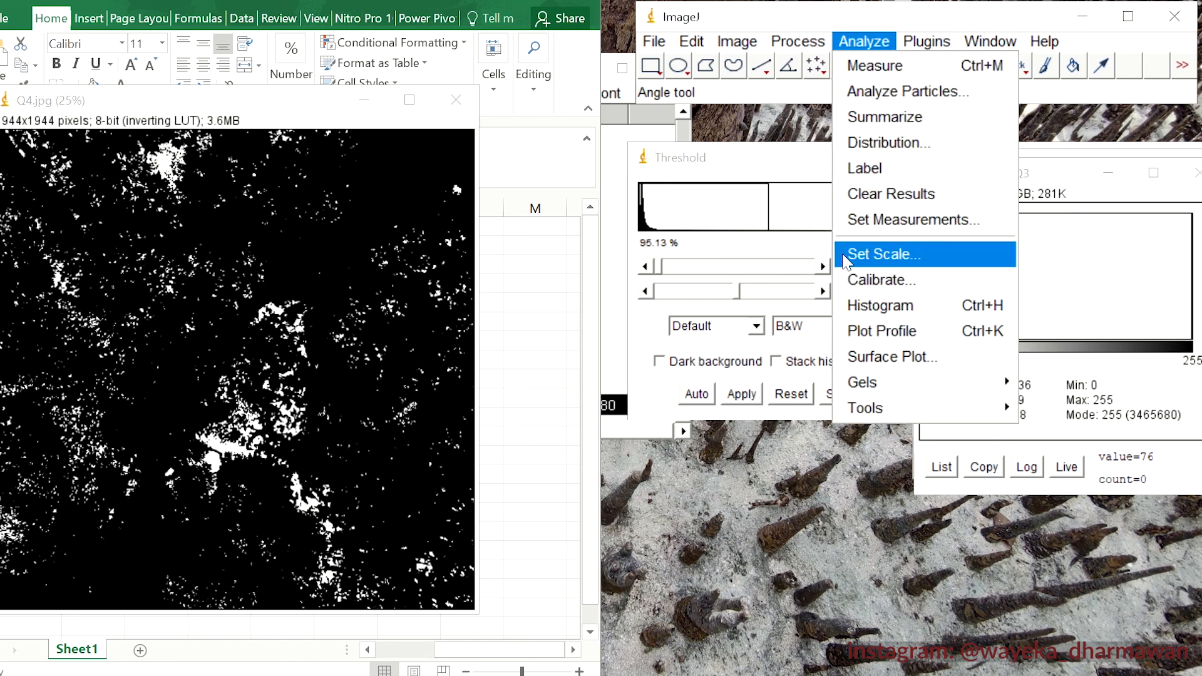
left_click(852, 306)
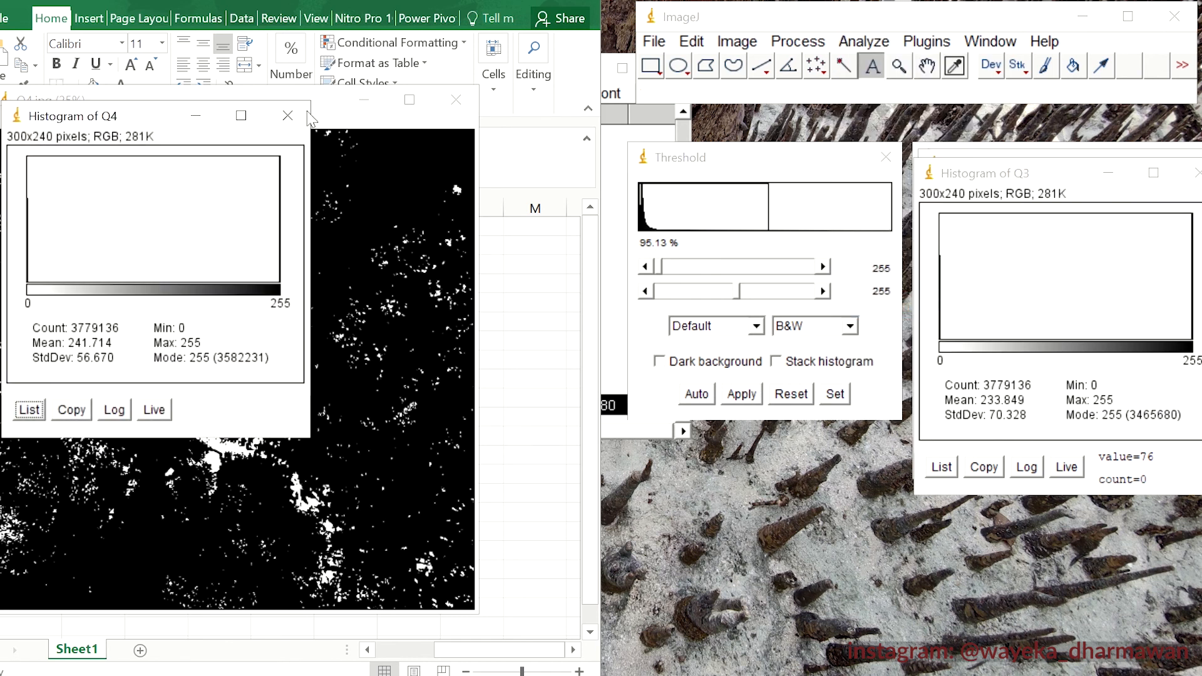
- Move the Q4 histogram window off the spreadsheet and list its pixel values and counts
left_click_drag(125, 119, 1033, 185)
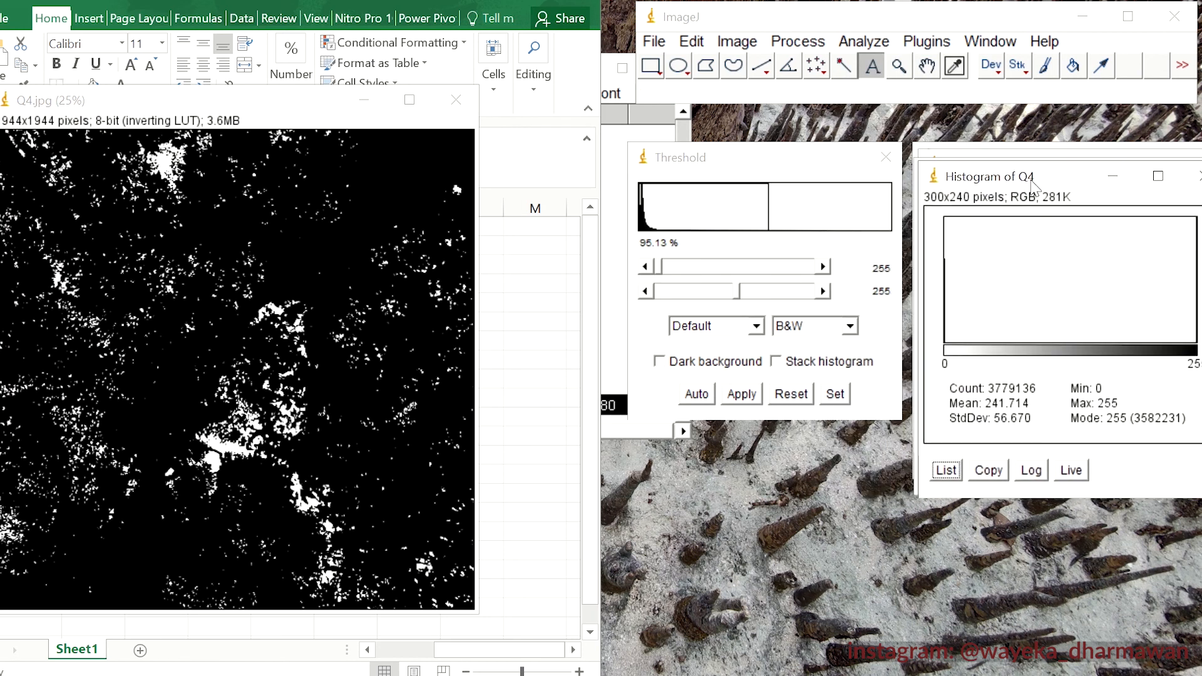
left_click(298, 19)
left_click(945, 470)
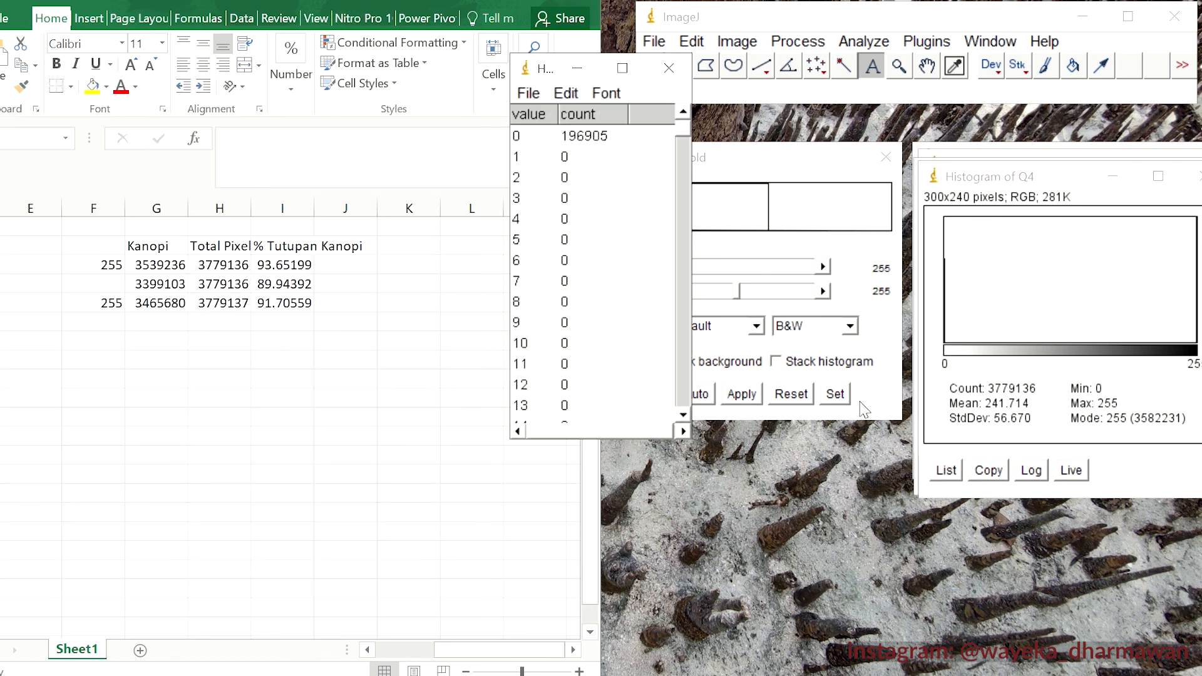
- Copy the value 255 row from the Q4 histogram list and paste it into Excel starting at cell F6
left_click_drag(681, 143, 681, 432)
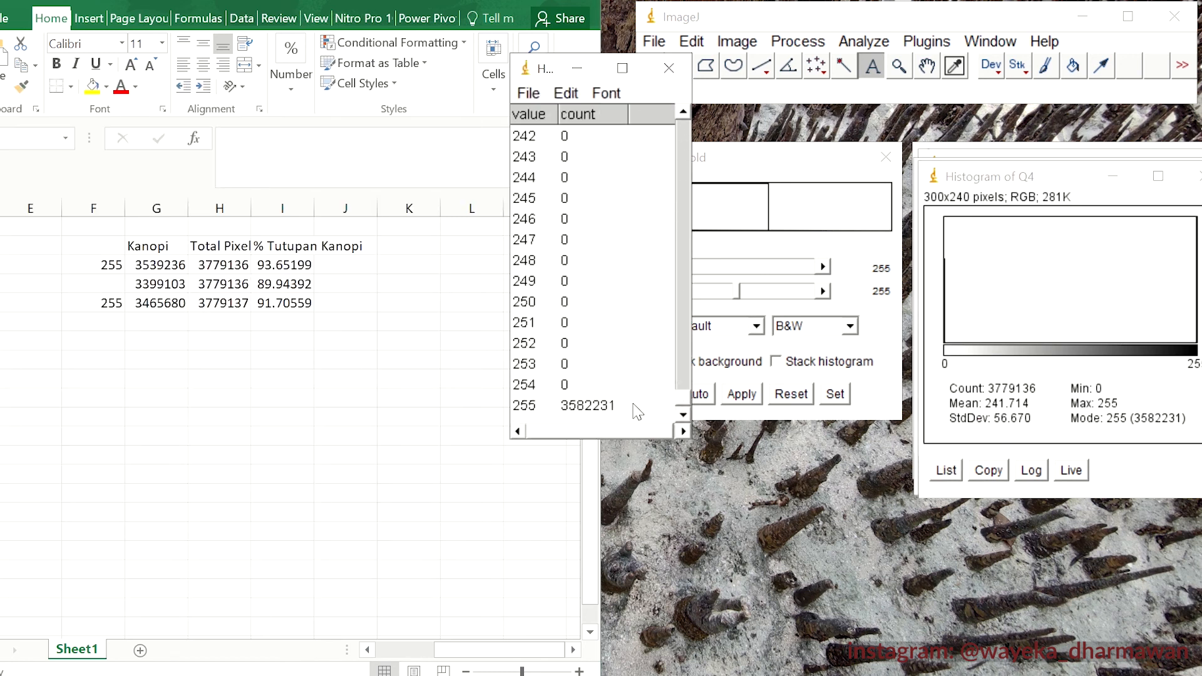
left_click(599, 406)
key("ctrl+c")
left_click(204, 318)
left_click(123, 323)
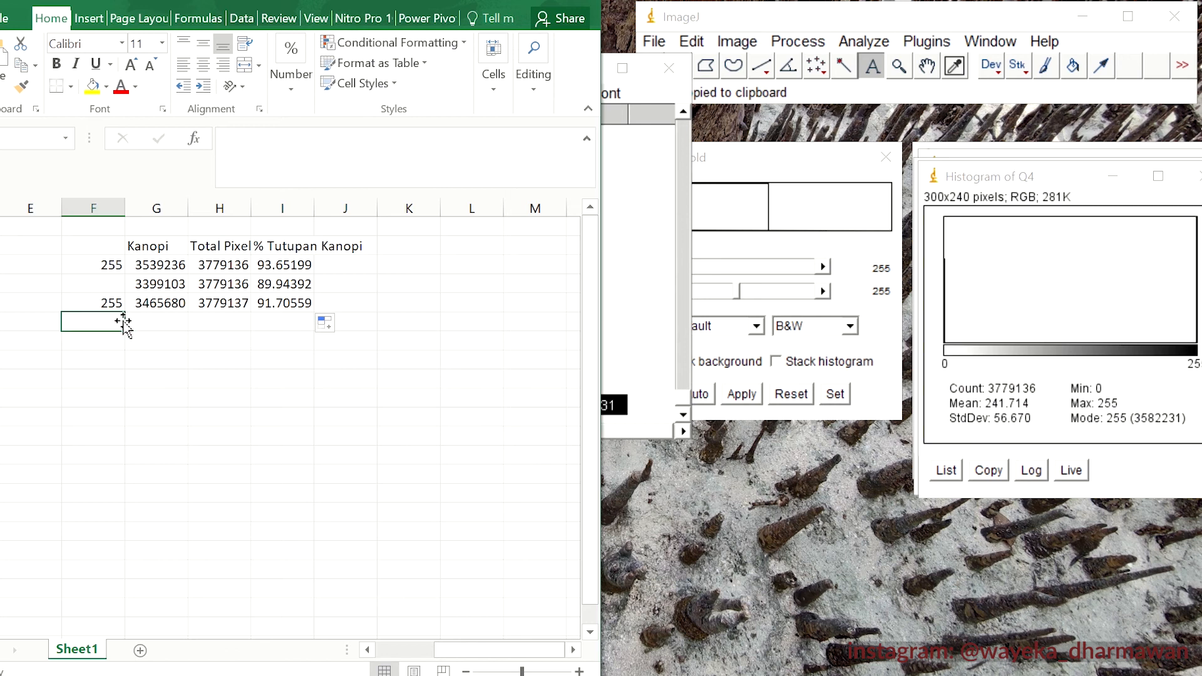
key("ctrl+v")
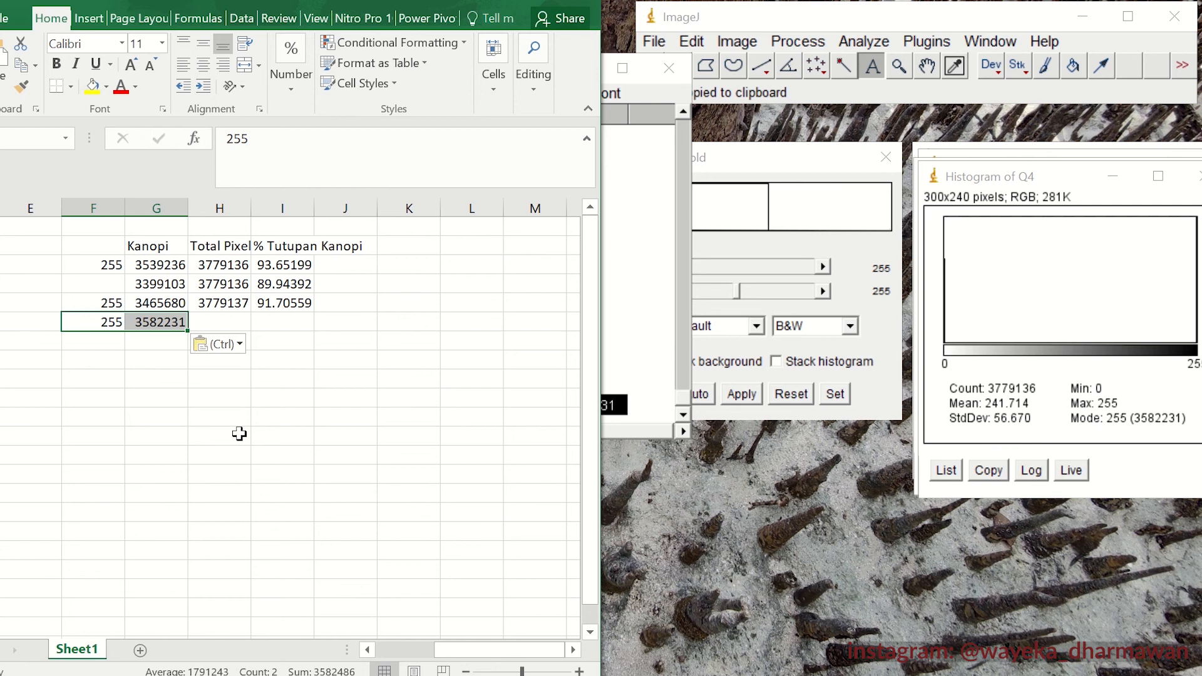
- Fill the total pixel and canopy cover percentage cells H4:I4 down to row 6, with 3779136 as total in every row
left_click(244, 306)
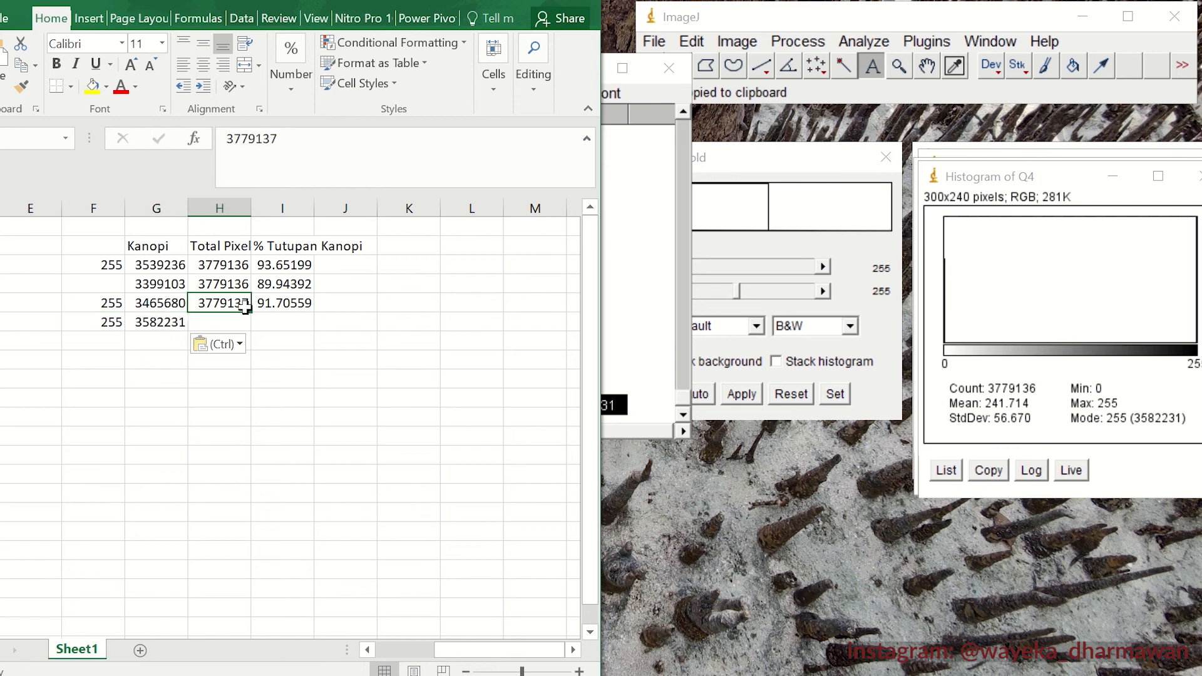
left_click_drag(244, 306, 295, 307)
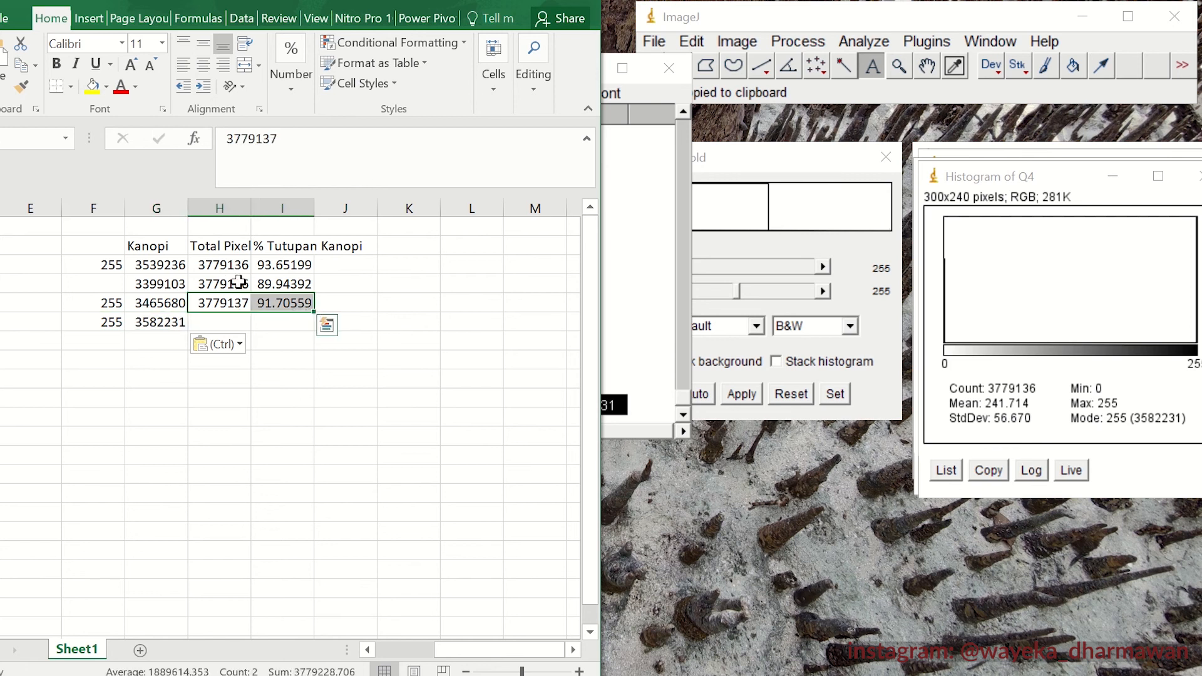
left_click(241, 303)
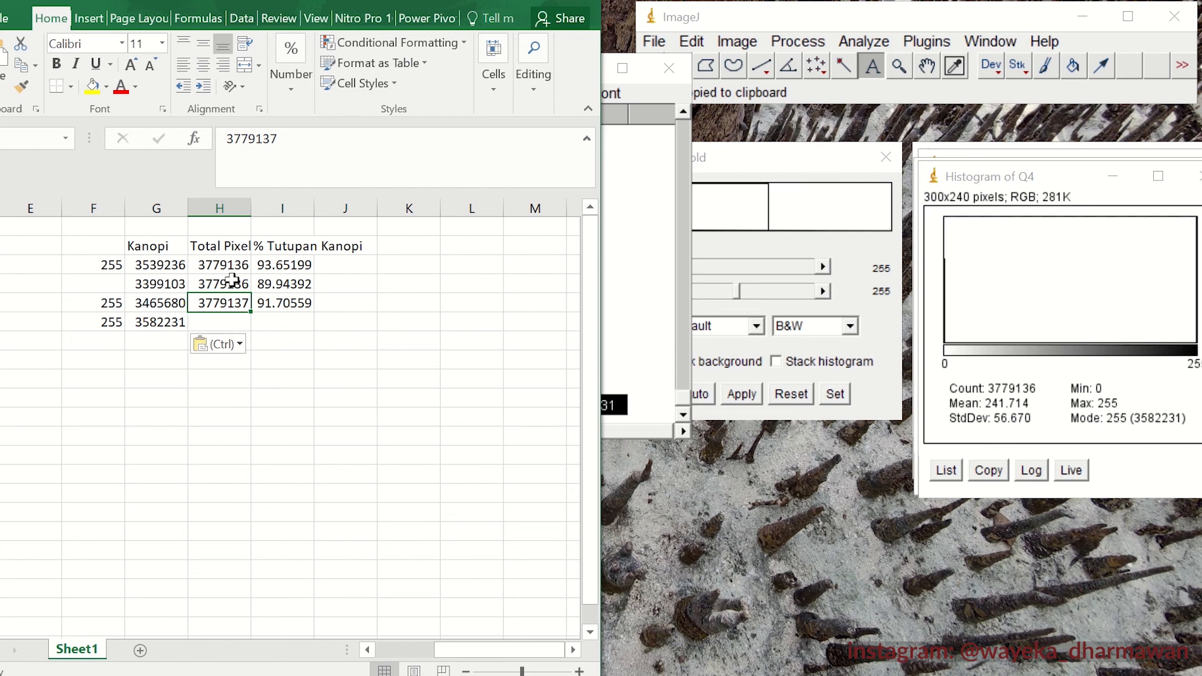
left_click_drag(231, 284, 315, 330)
left_click(285, 379)
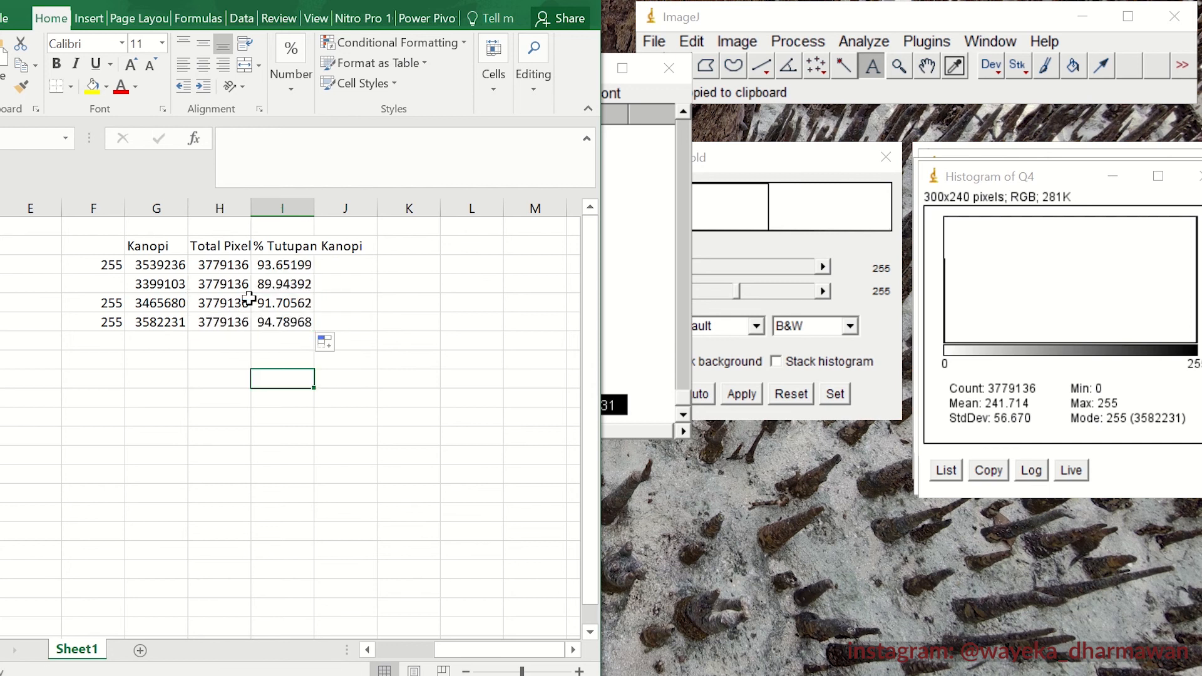
left_click(245, 303)
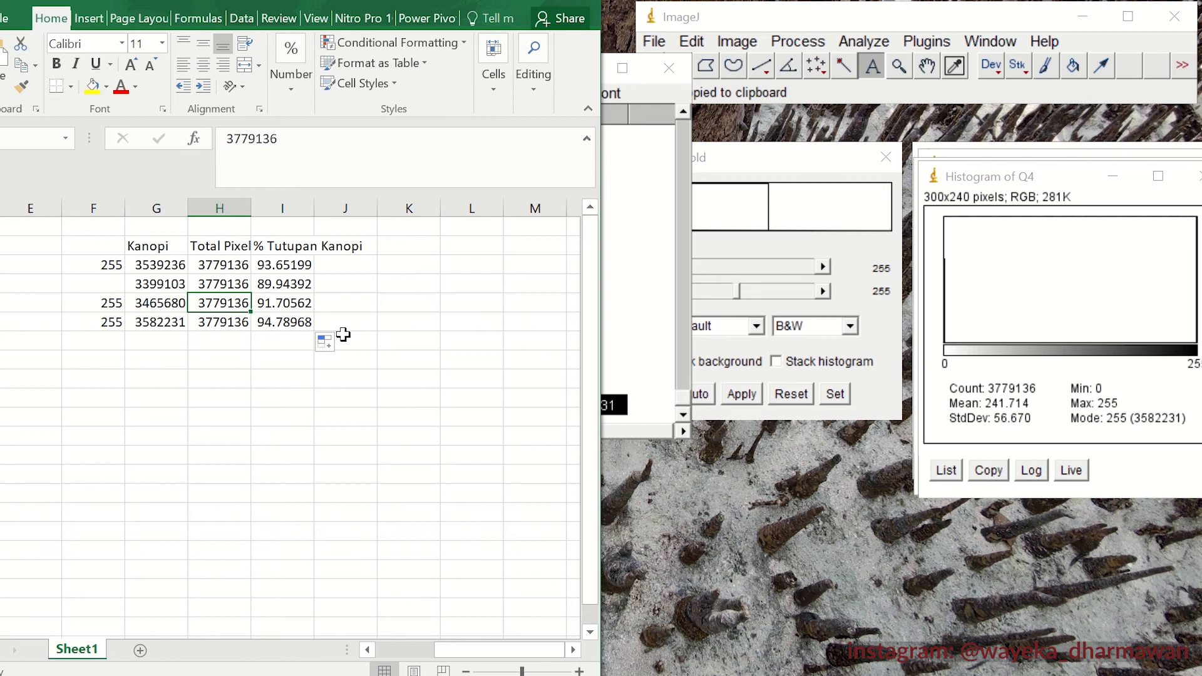
- Widen column I so the "% Tutupan Kanopi" heading and percentages fit
left_click(304, 266)
left_click_drag(317, 214, 373, 214)
left_click(320, 375)
- Calculate the mean canopy cover in cell I7 with the formula =average(I3:I6)
left_click(332, 356)
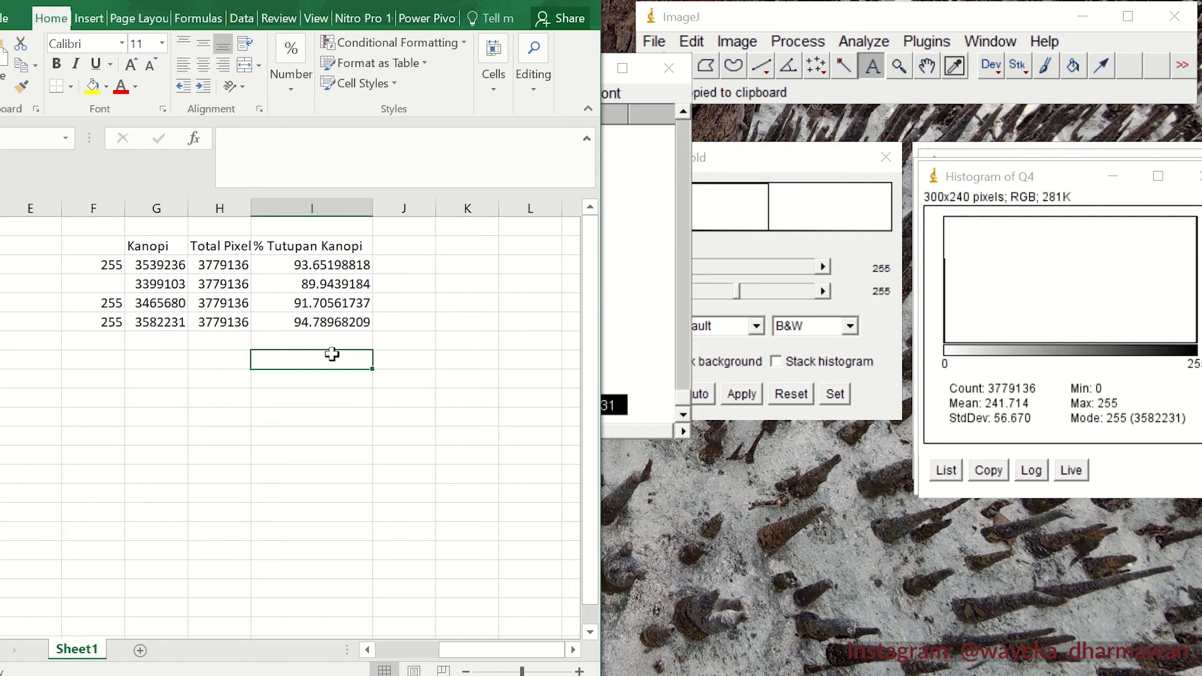
key("Up")
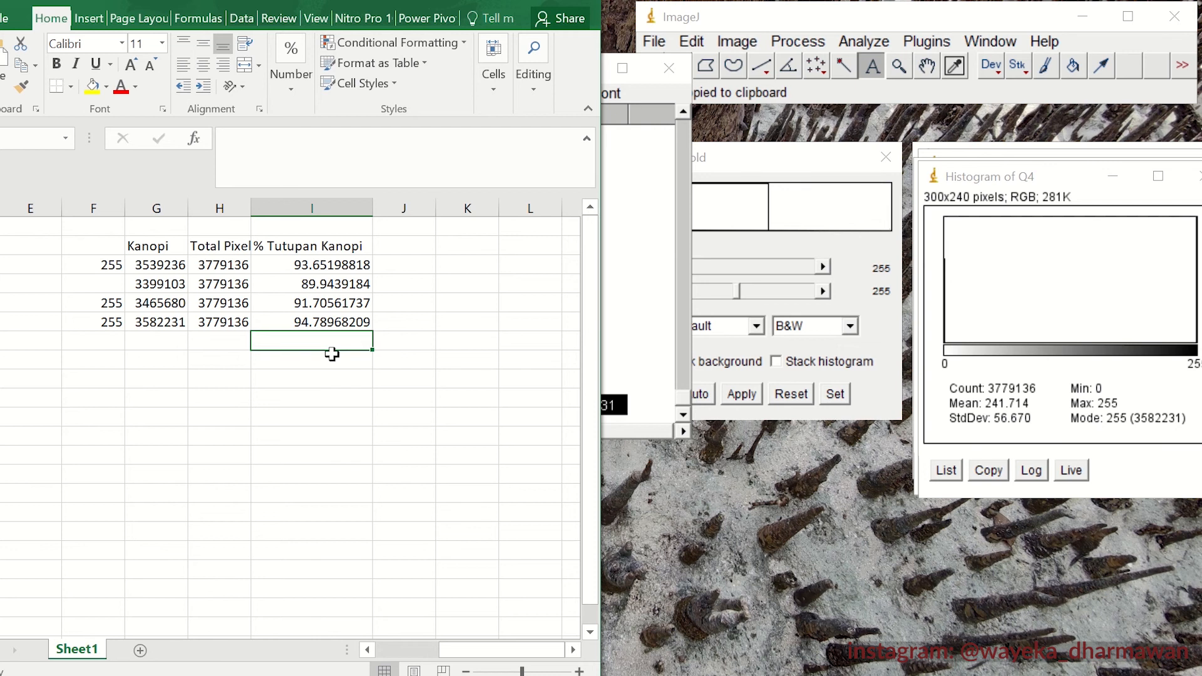
type("=")
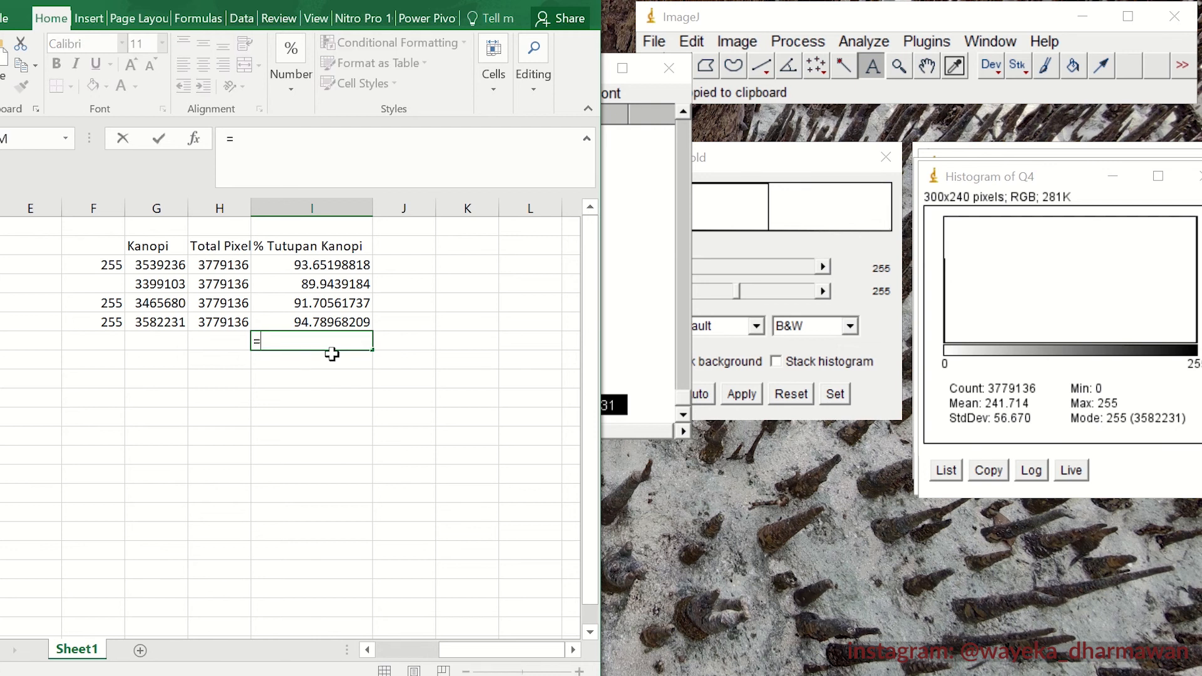
type("average")
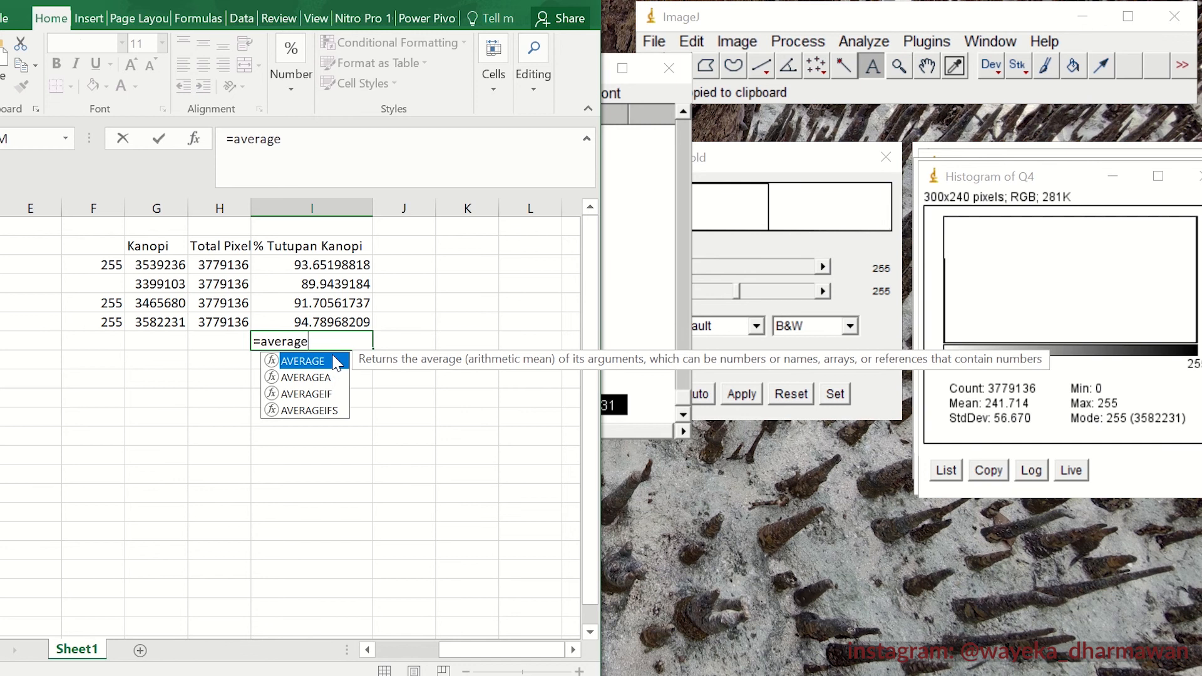
type("(")
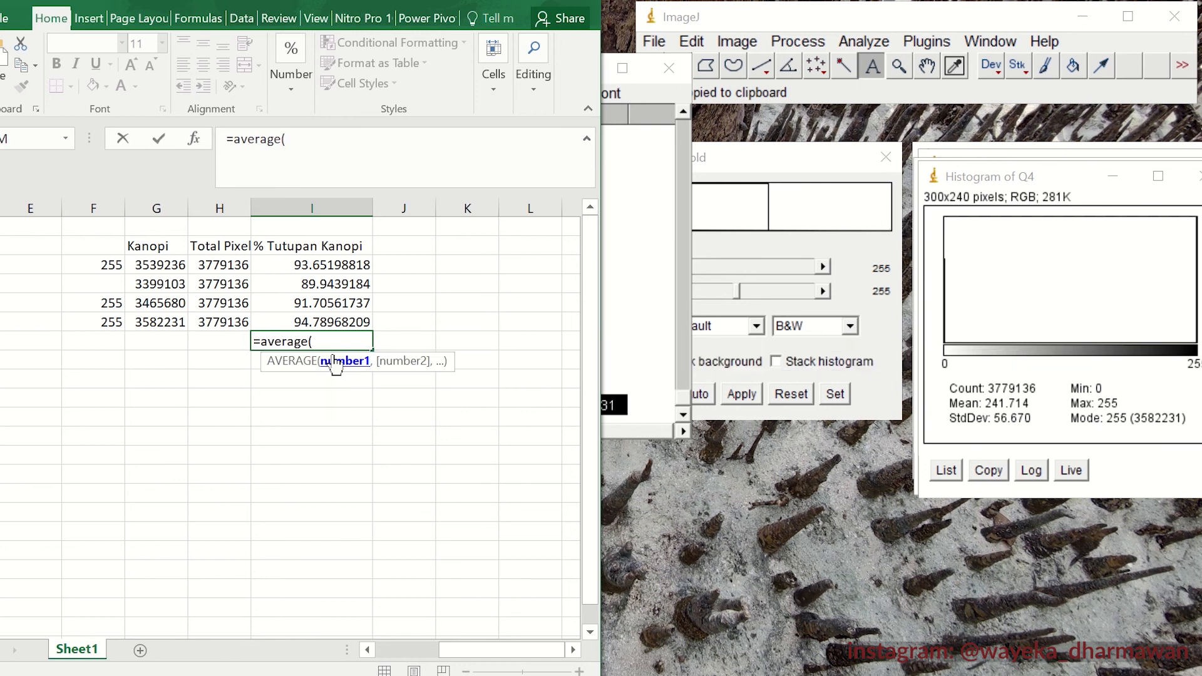
left_click_drag(335, 266, 336, 319)
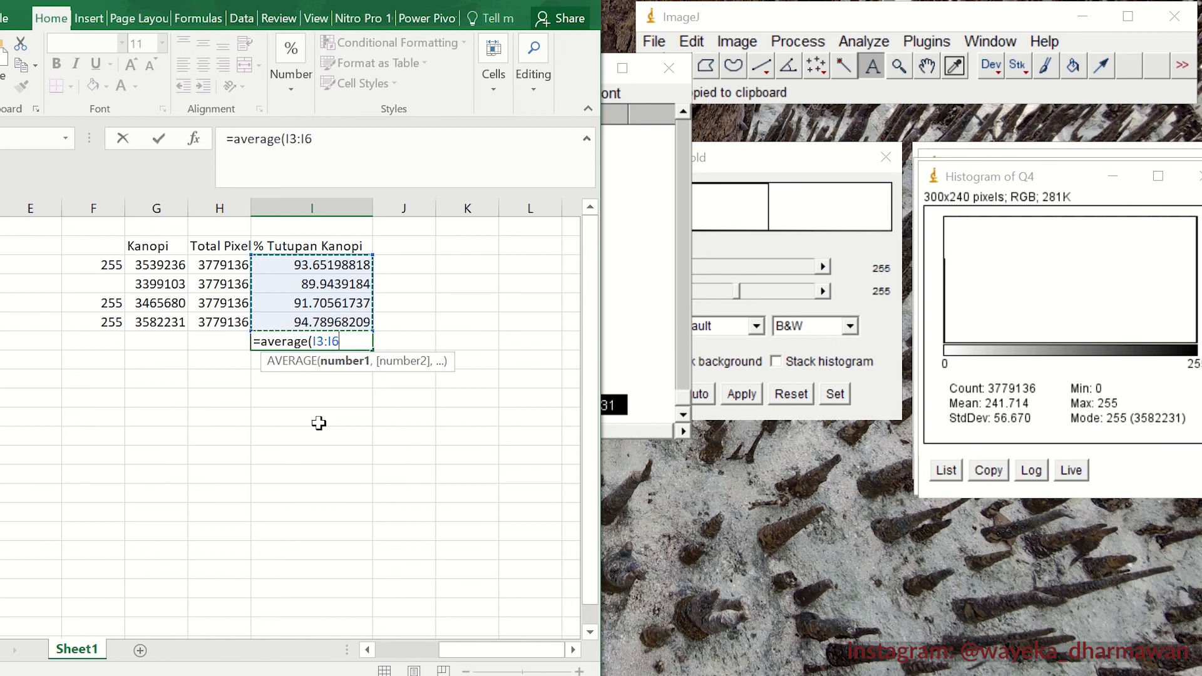
type(")")
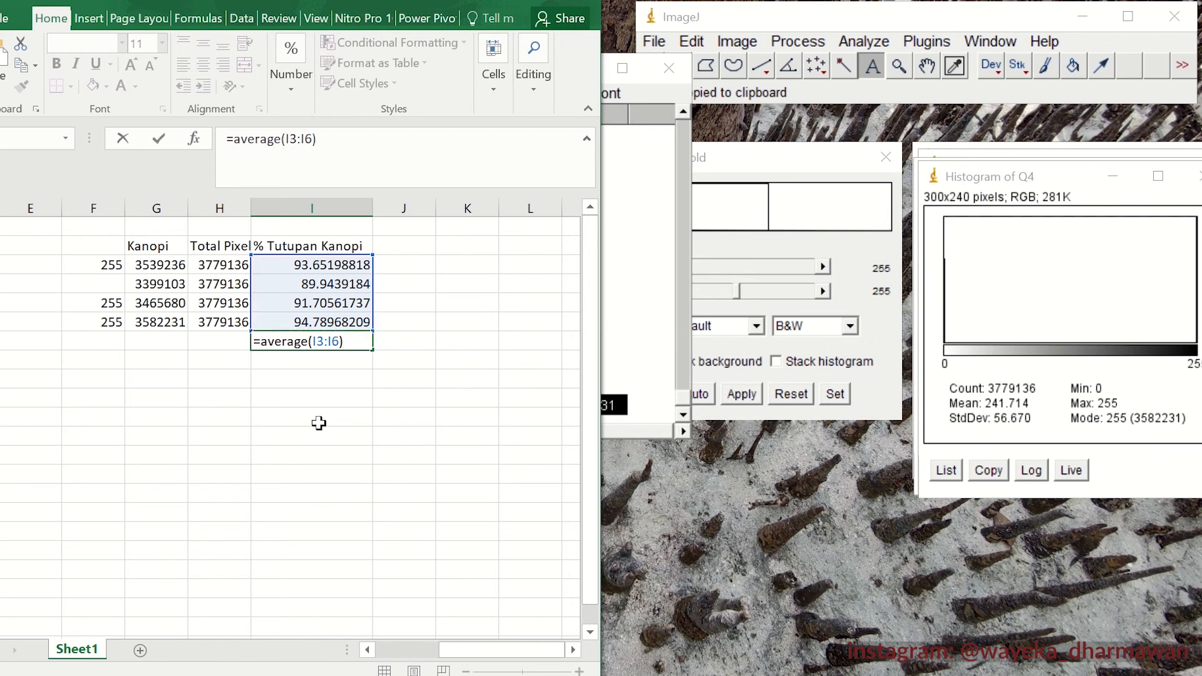
key("Return")
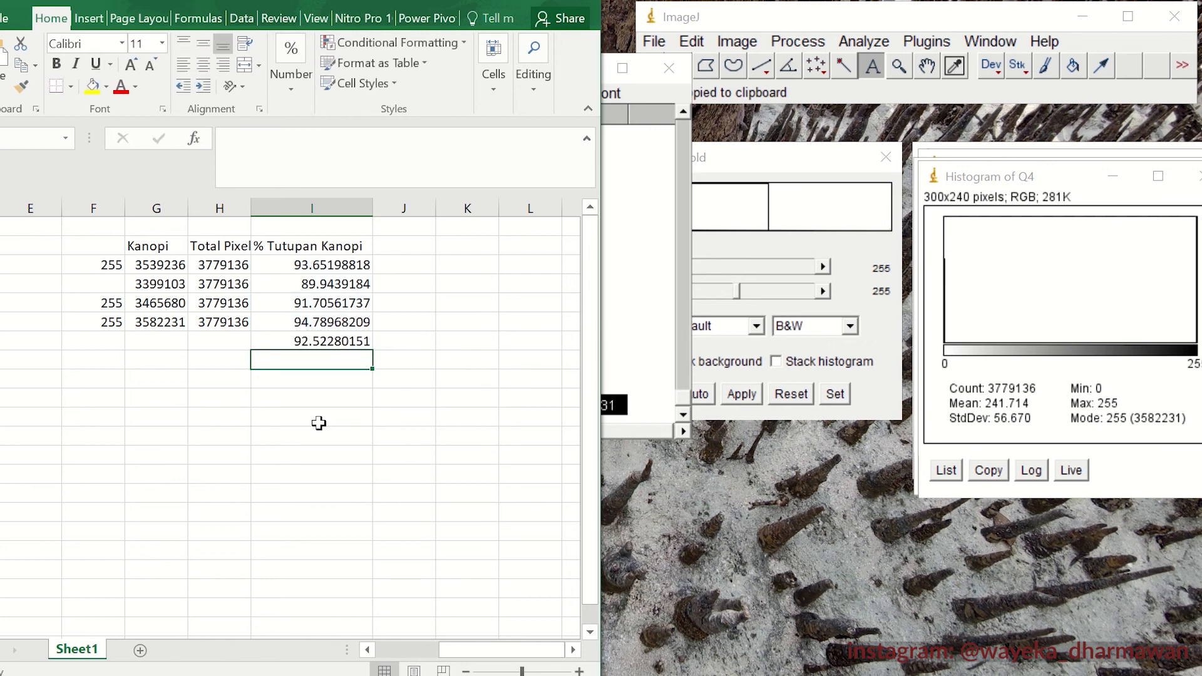
- Format the percentages in I3:I7 as Number with two decimal places
left_click(311, 264)
key("ctrl+shift+Down")
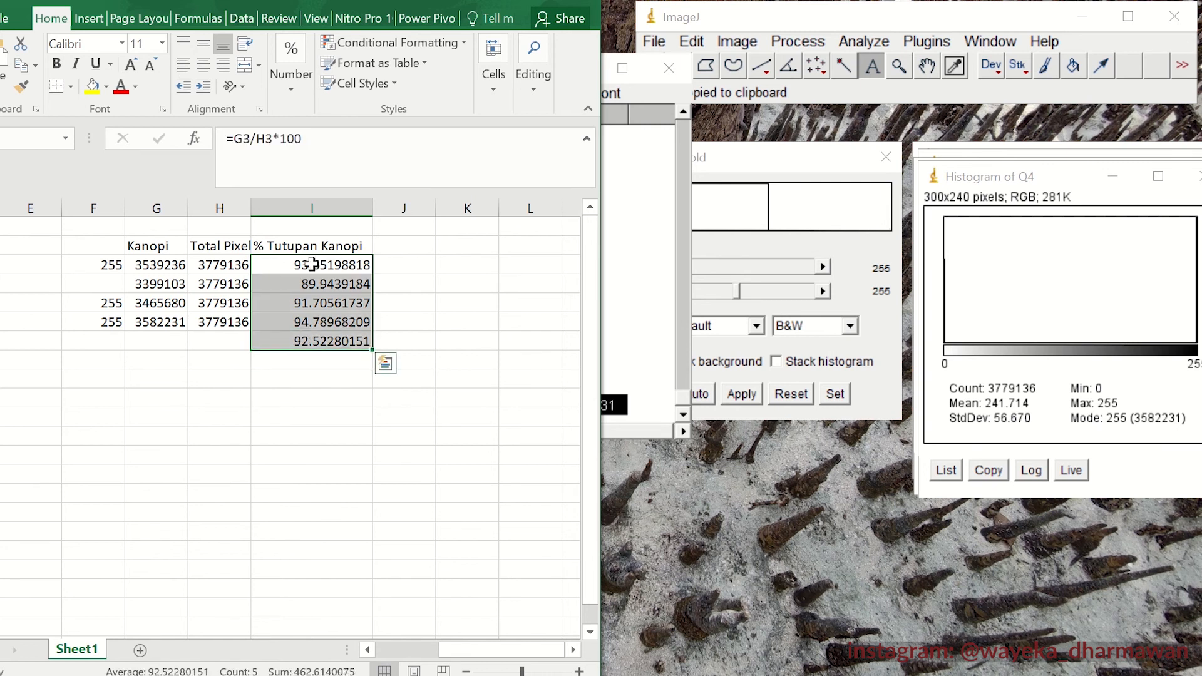
right_click(300, 265)
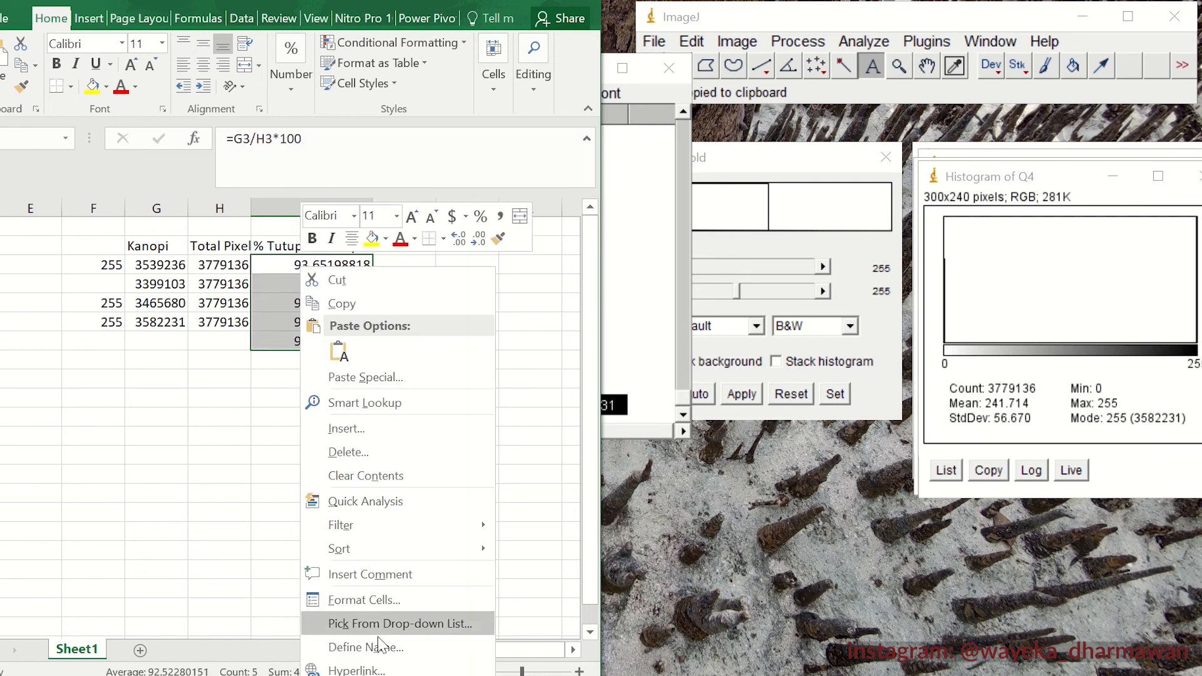
left_click(377, 598)
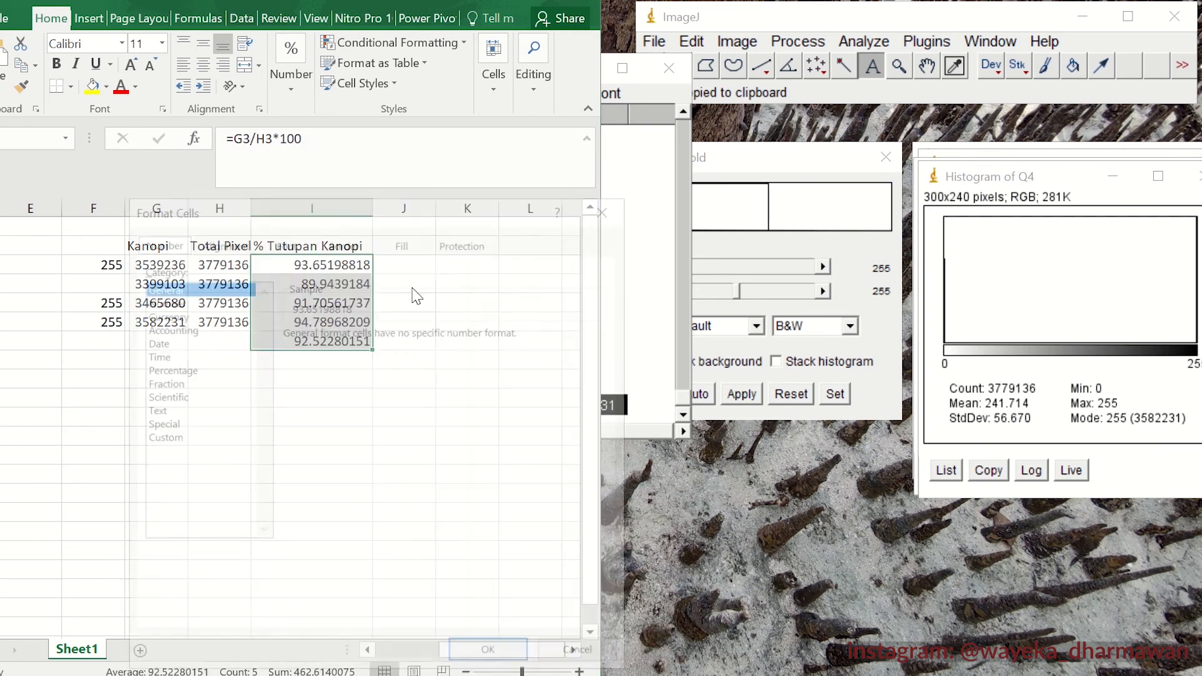
left_click(186, 301)
left_click(501, 652)
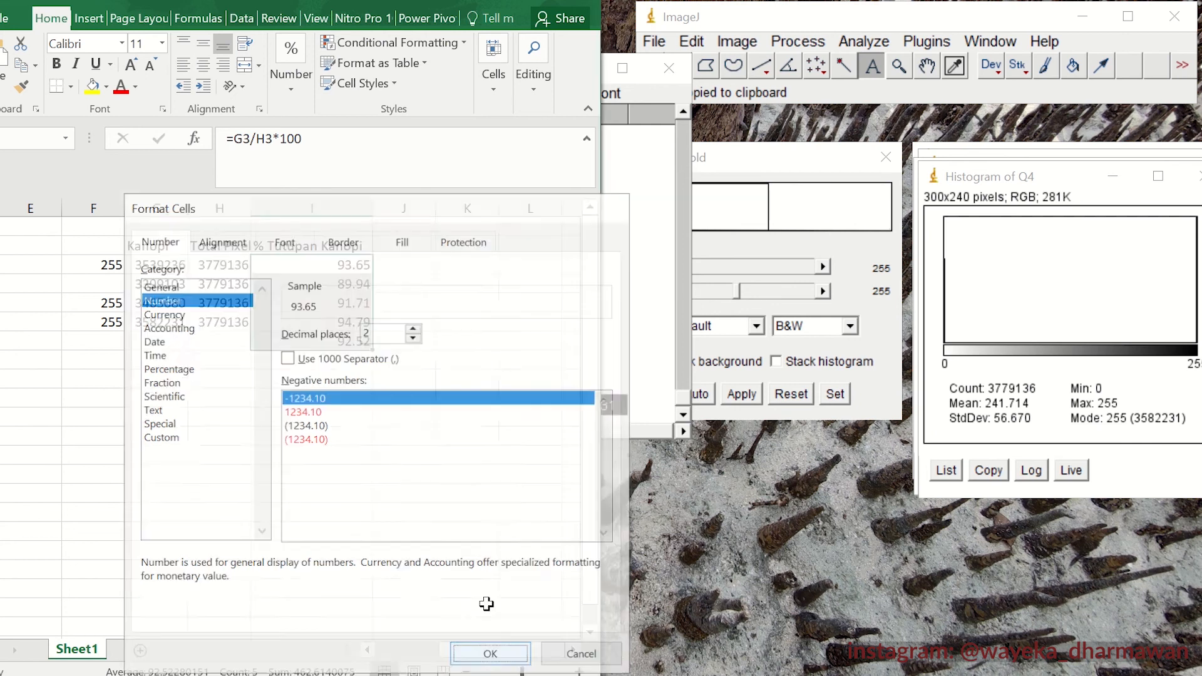
left_click(397, 389)
- Move the average from I7 to I8 and label it "Rata-rata" in cell H8
left_click(294, 343)
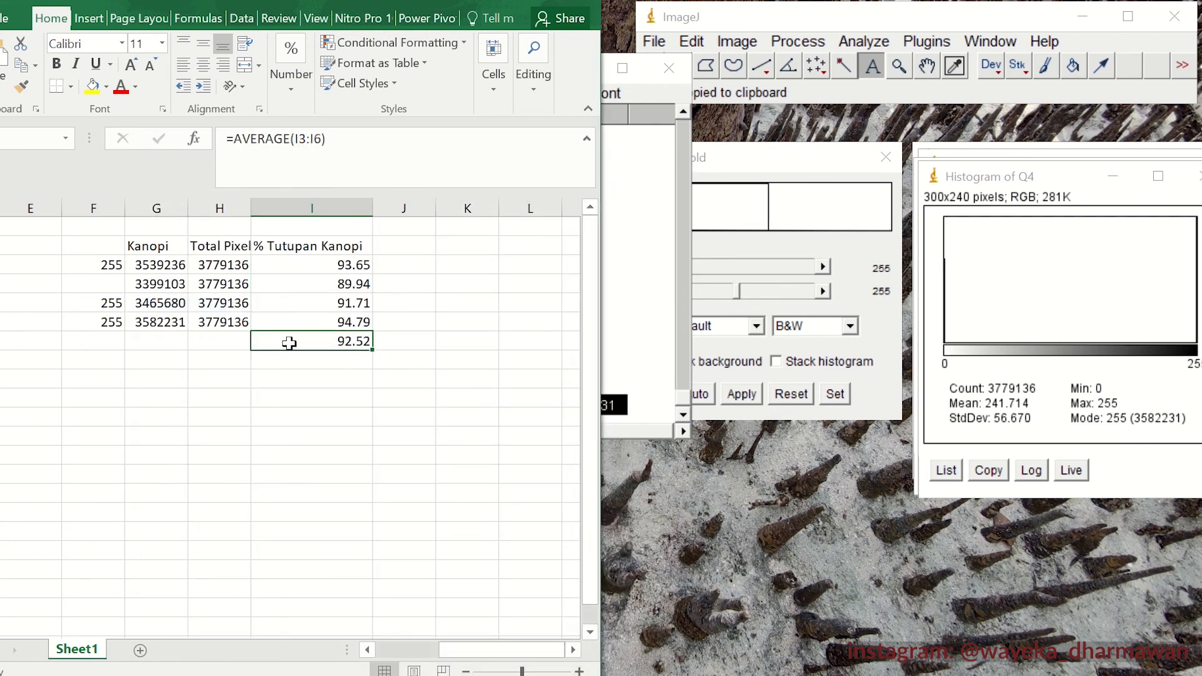
left_click_drag(296, 351, 304, 369)
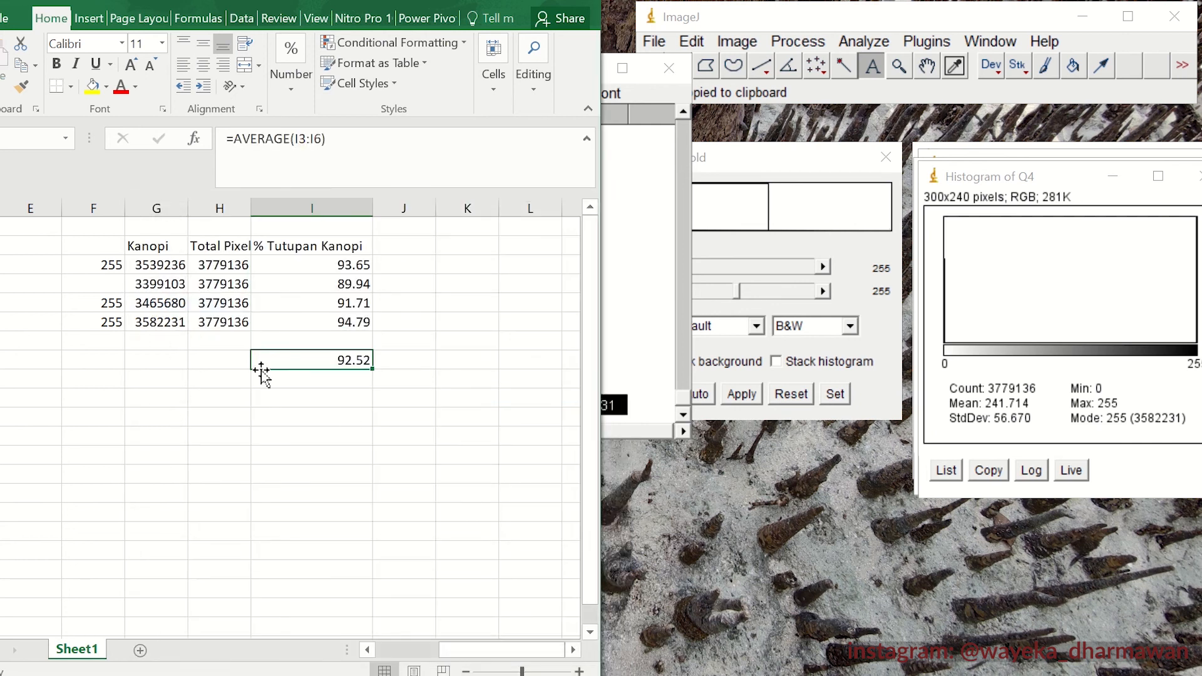
left_click(200, 341)
left_click(212, 366)
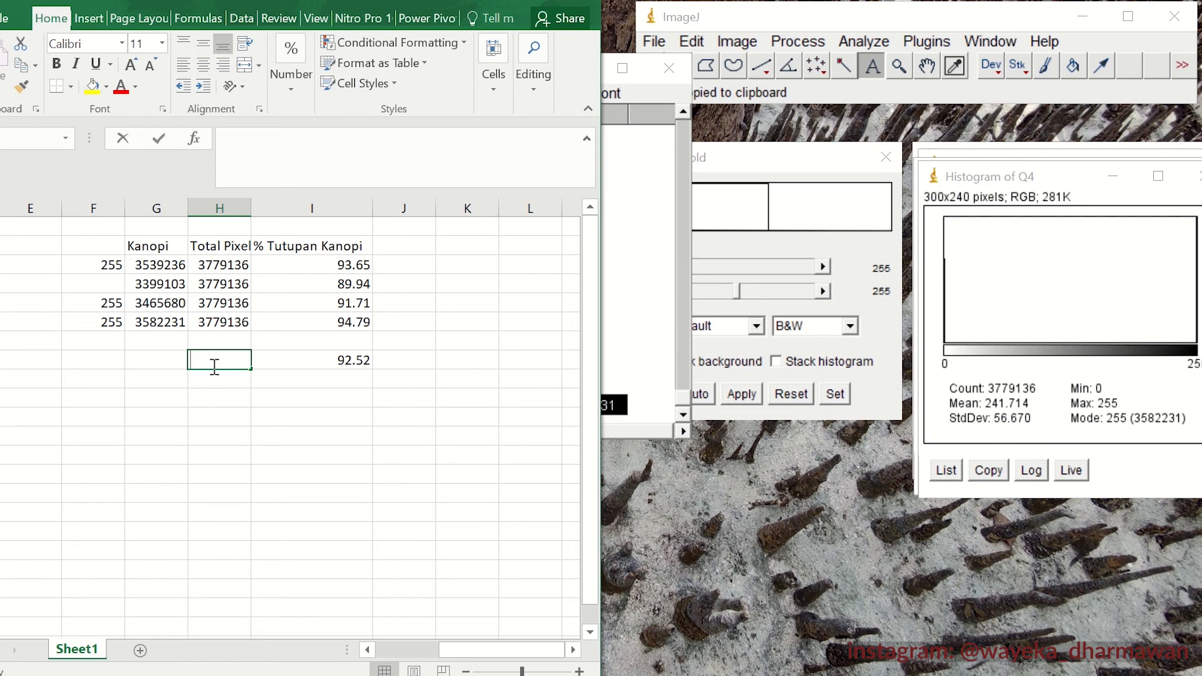
type("Rata-rata")
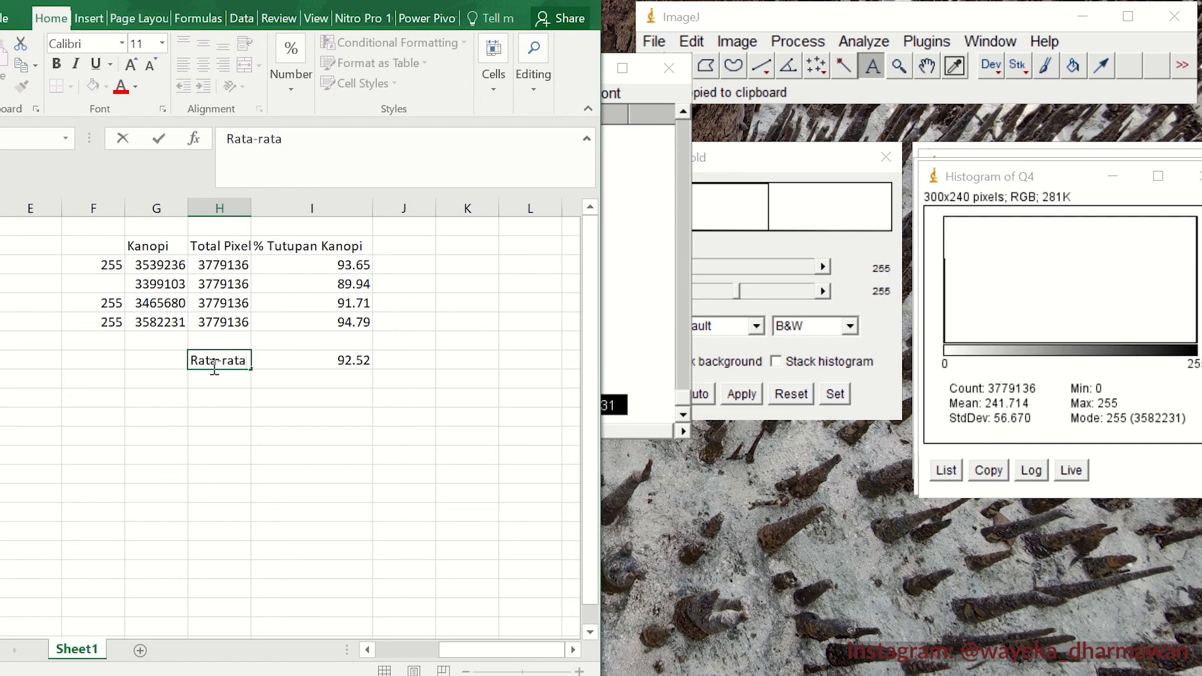
left_click(228, 387)
left_click(226, 358)
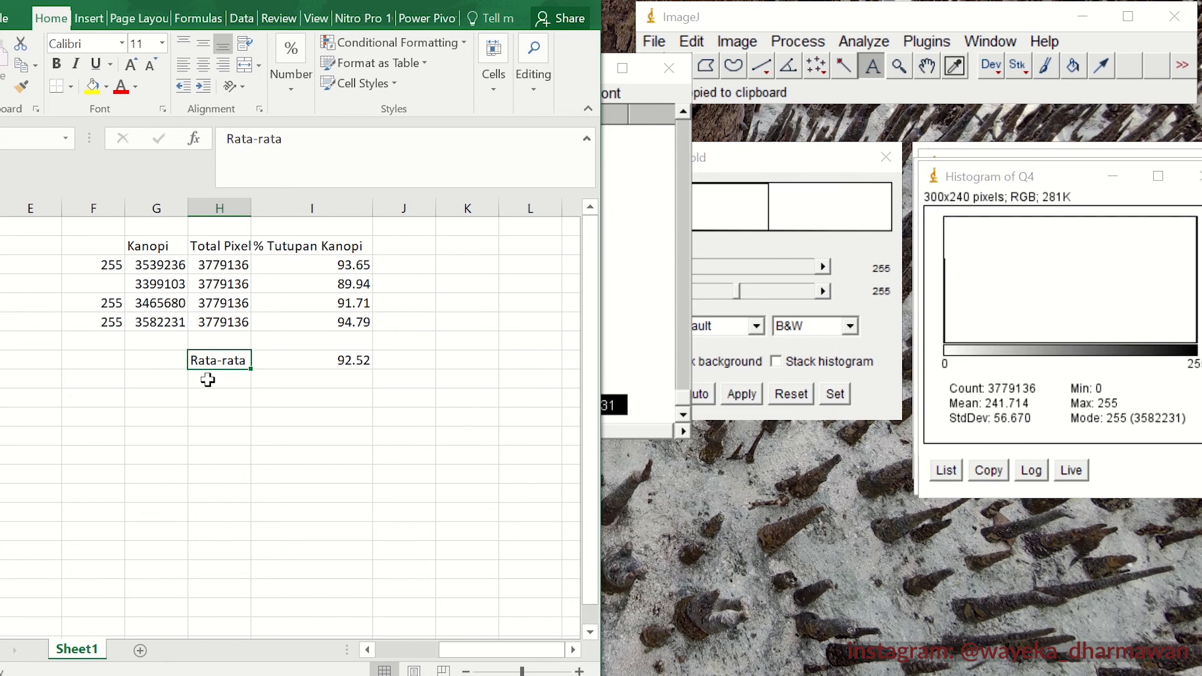
- Enter "Plot 1" in cell H9 below the average label
left_click(224, 379)
type("Plot 1")
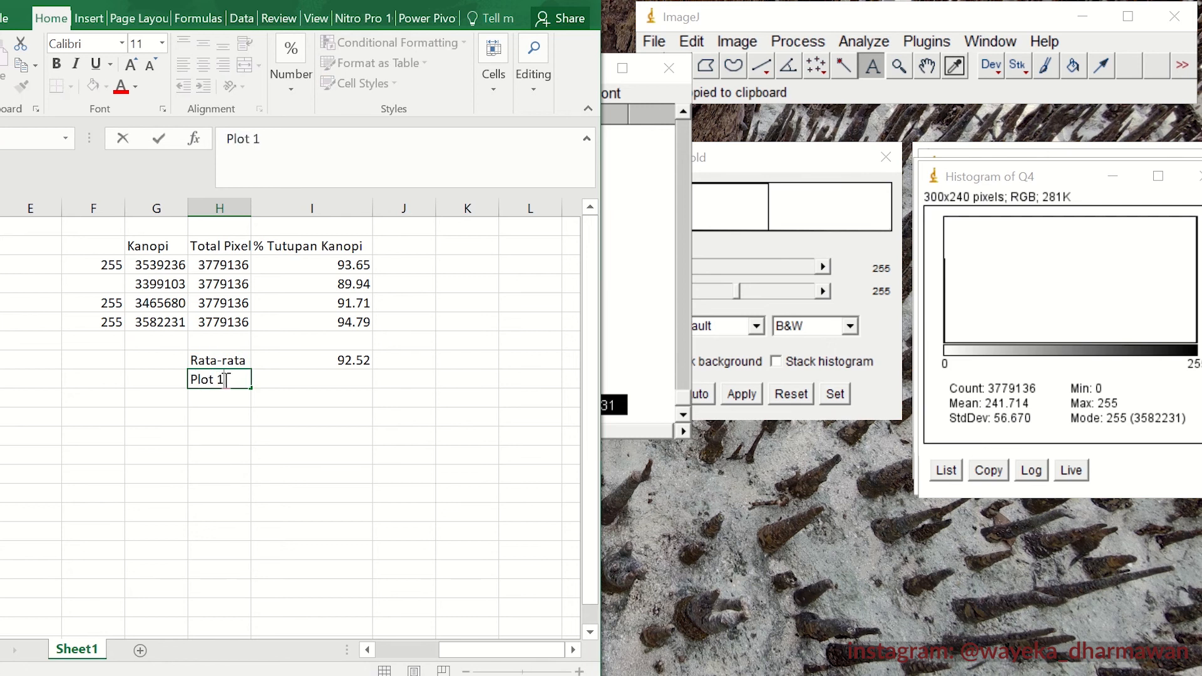
left_click(312, 403)
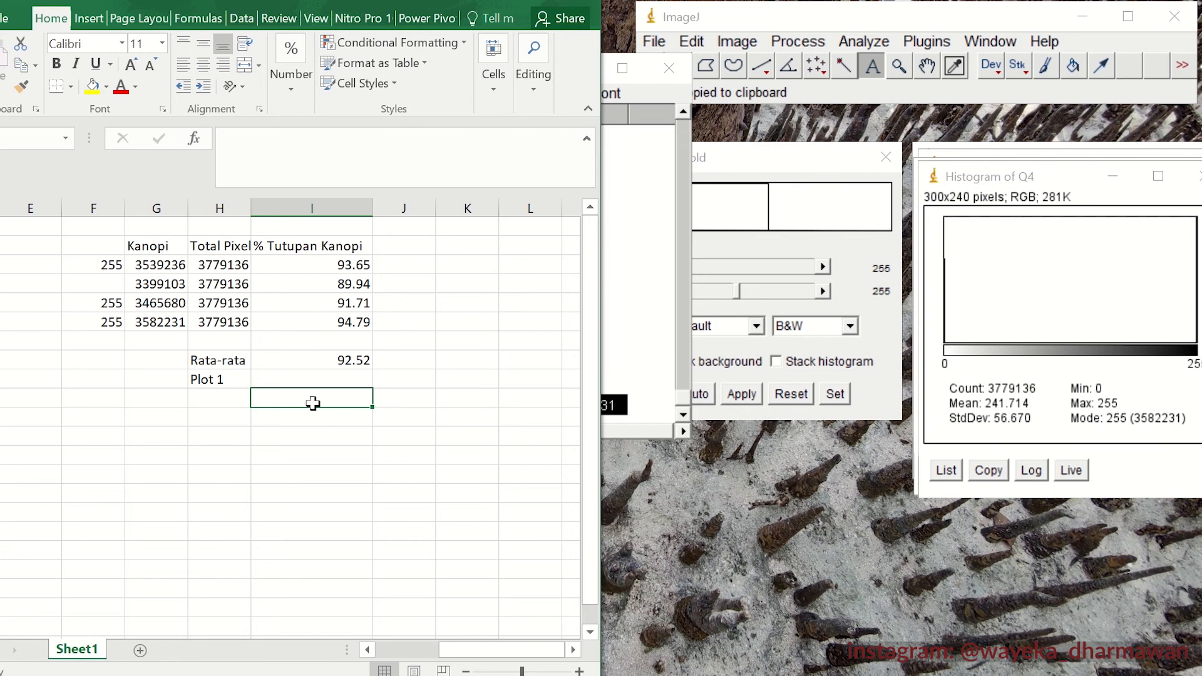
- Switch to ImageJ and move the histogram list window off the spreadsheet
left_click(626, 246)
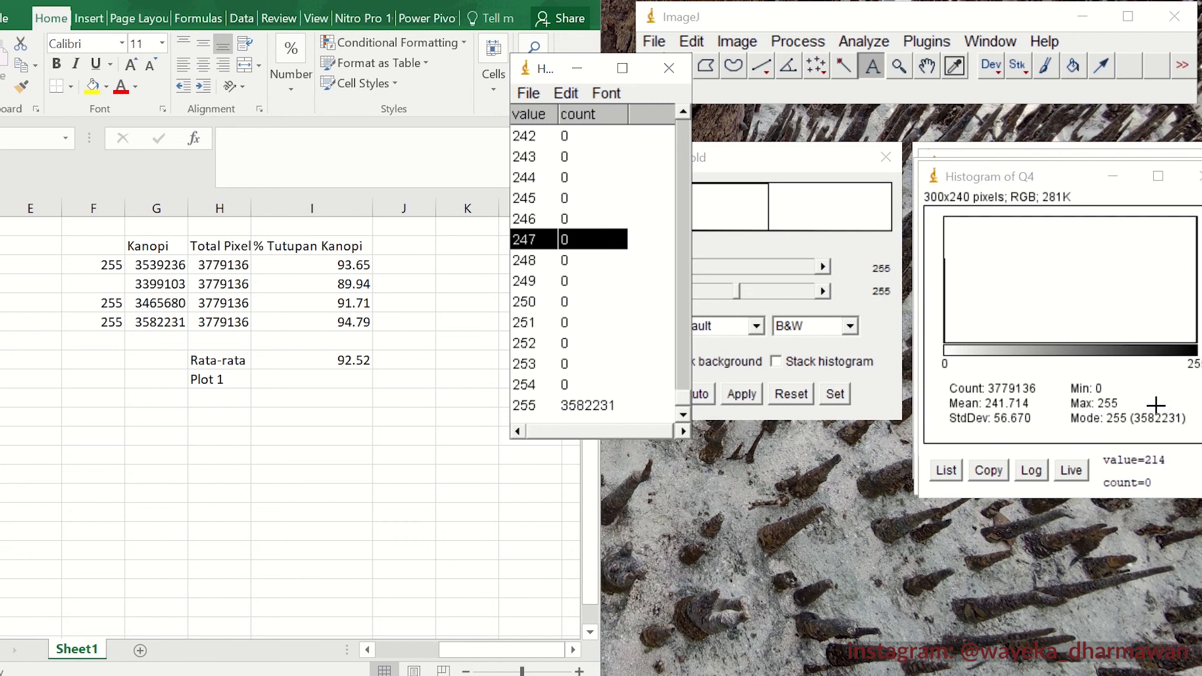
left_click(825, 16)
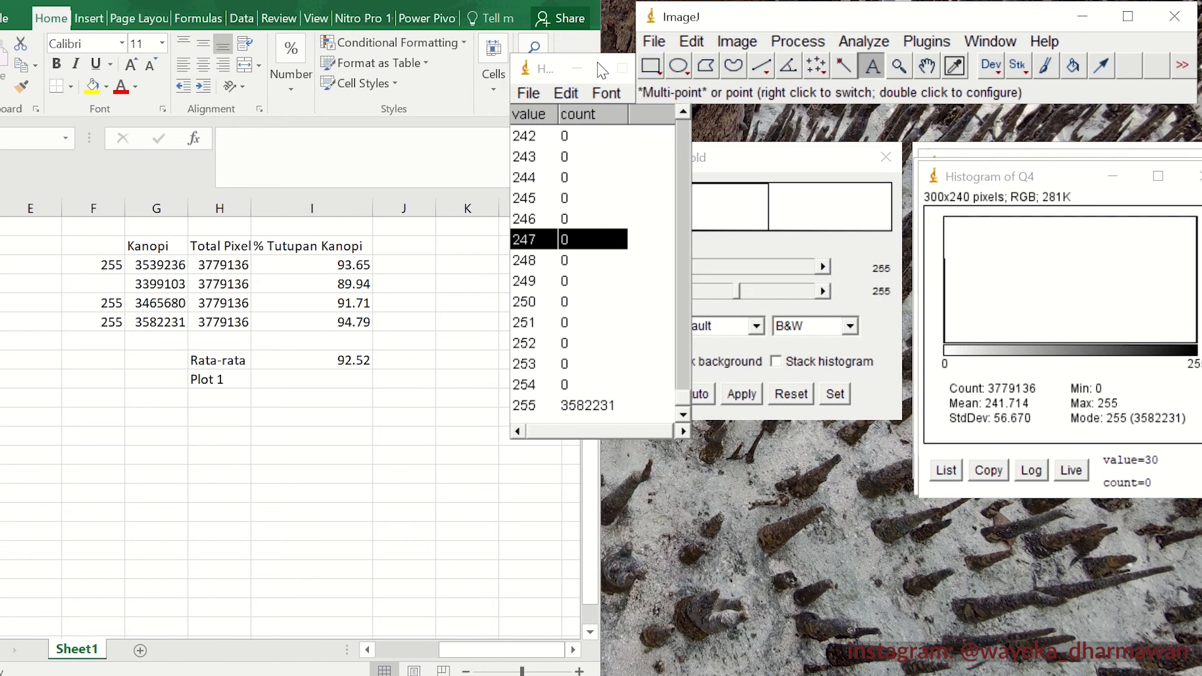
left_click_drag(554, 70, 796, 326)
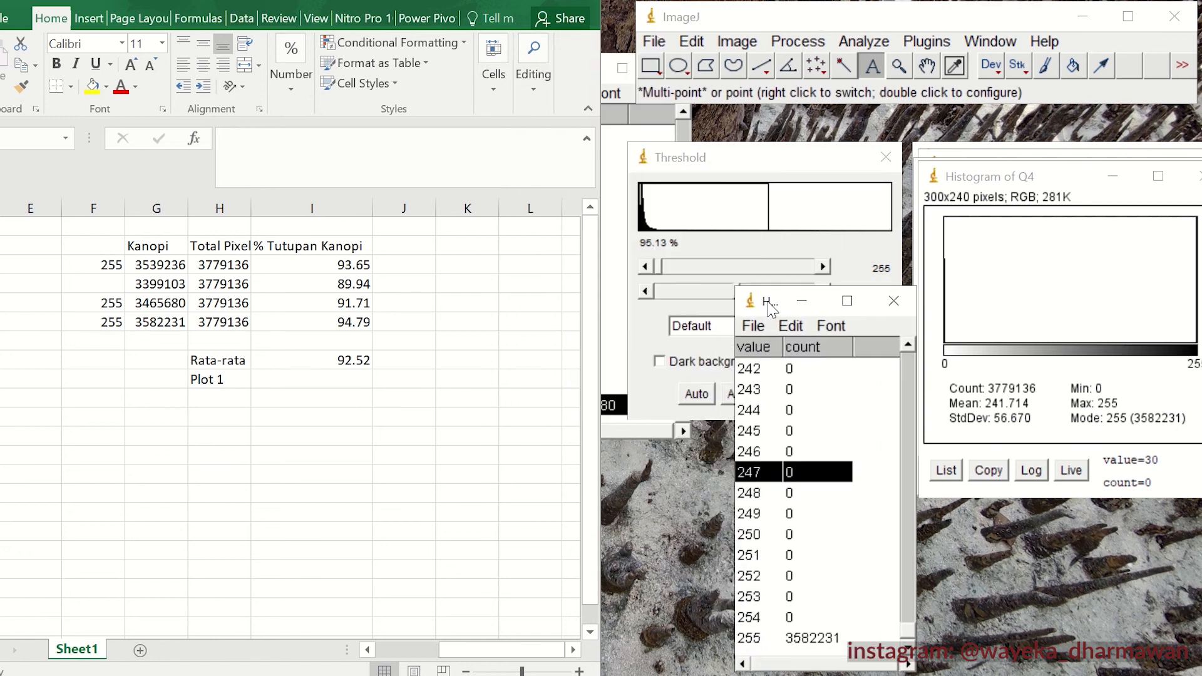
- Open Q1.jpg from the plot 2 folder in ImageJ and reposition its image window
left_click(699, 25)
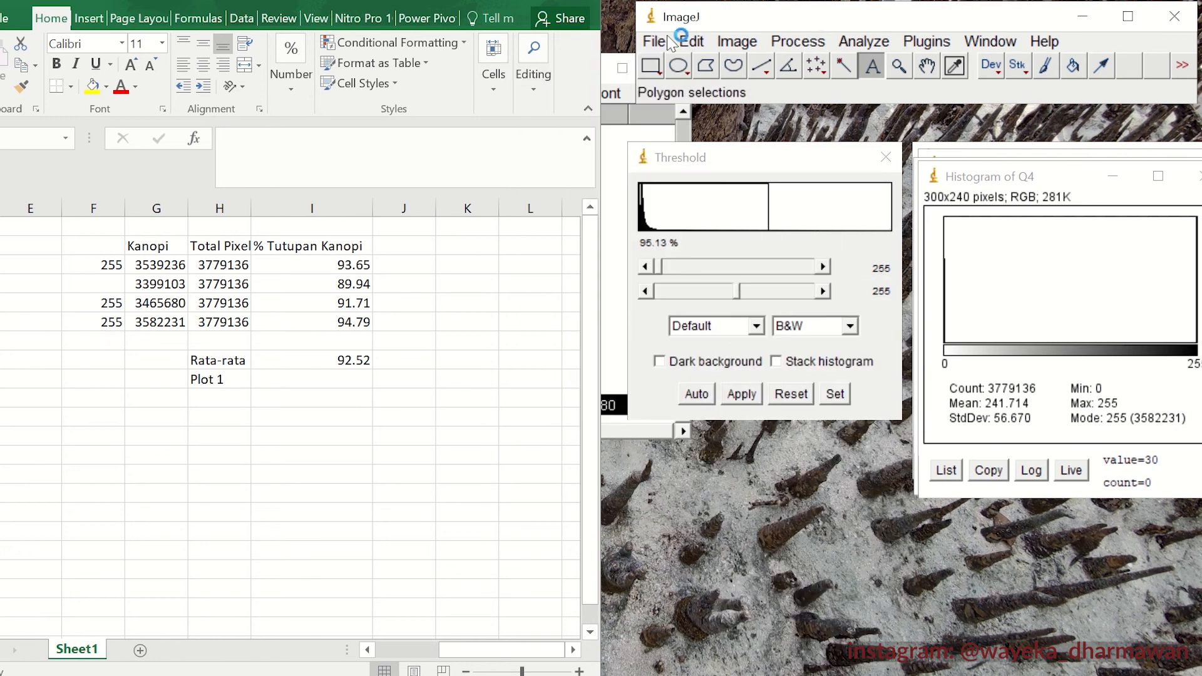
left_click(656, 42)
left_click(677, 90)
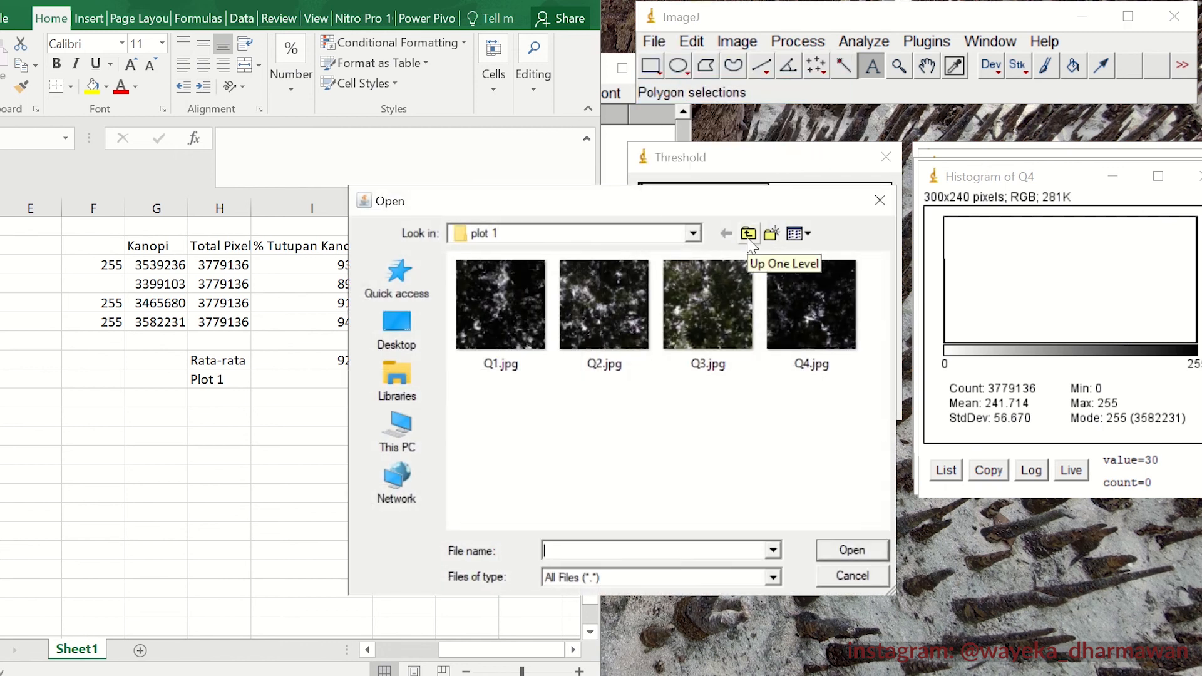
left_click(748, 234)
double_click(501, 305)
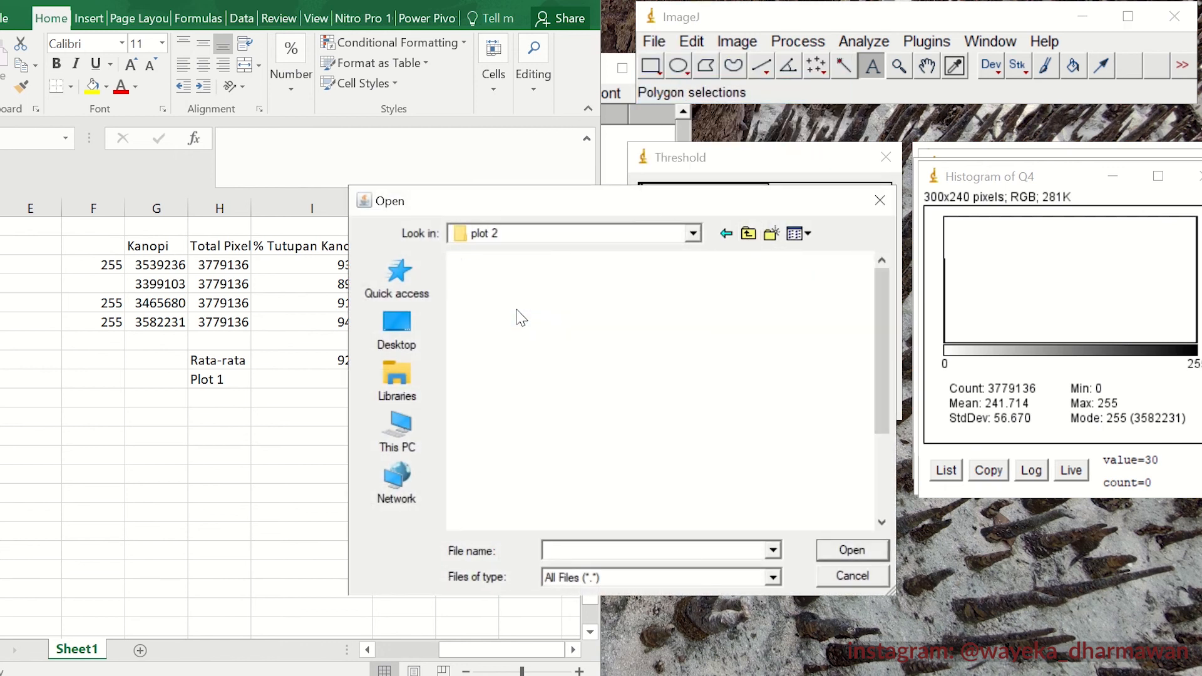
left_click(644, 367)
scroll(656, 382, "down", 3)
scroll(655, 383, "up", 3)
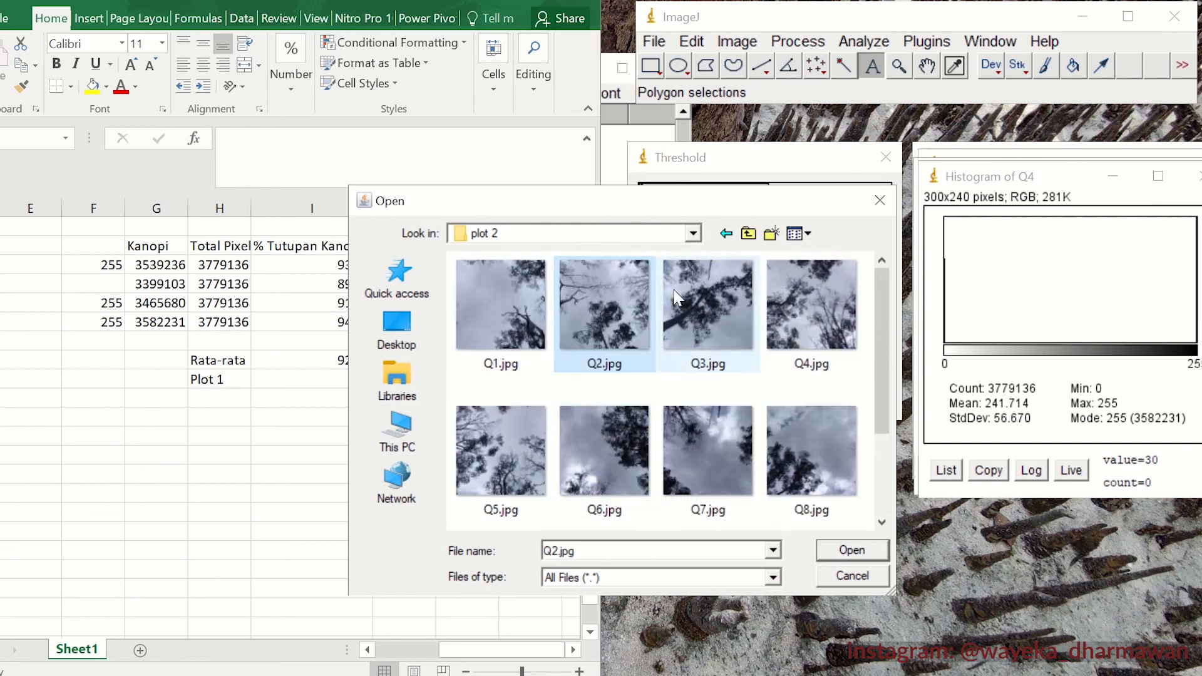
left_click(494, 313)
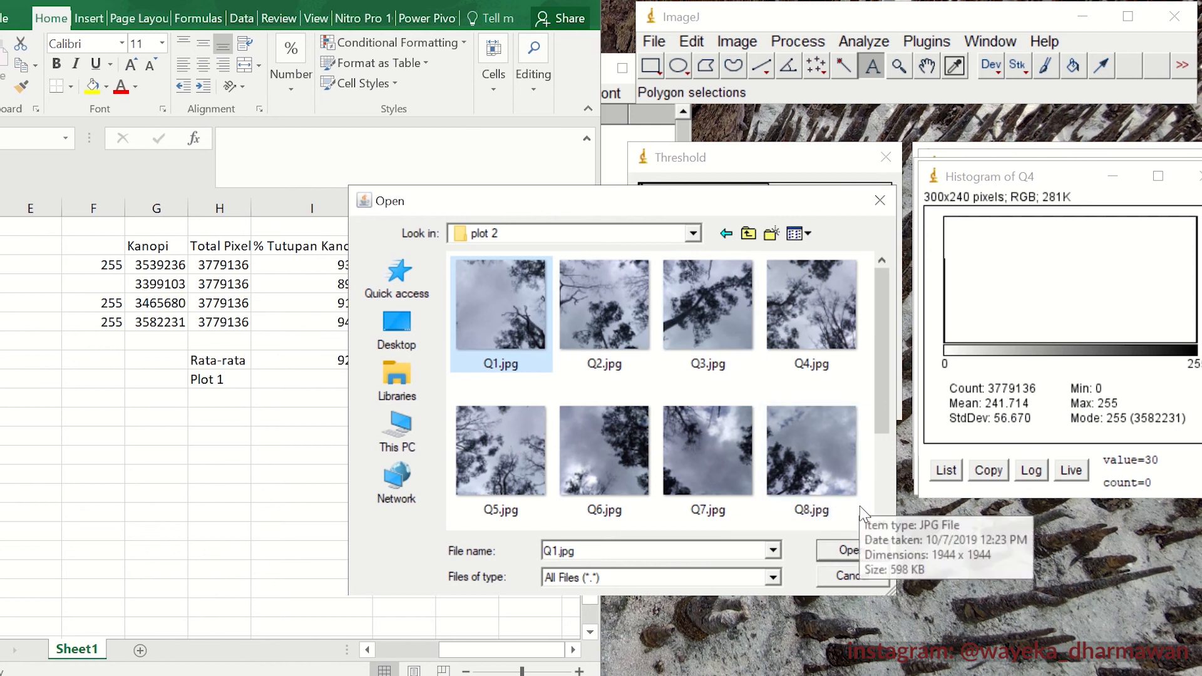
left_click(849, 550)
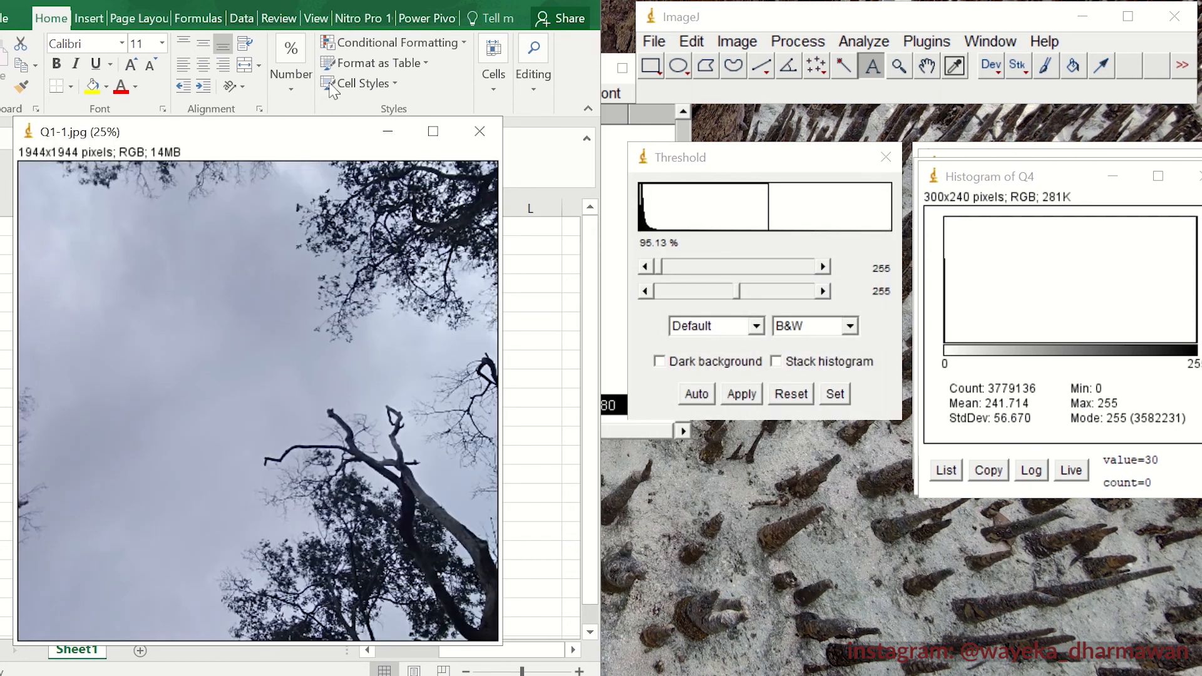
left_click_drag(288, 145, 331, 84)
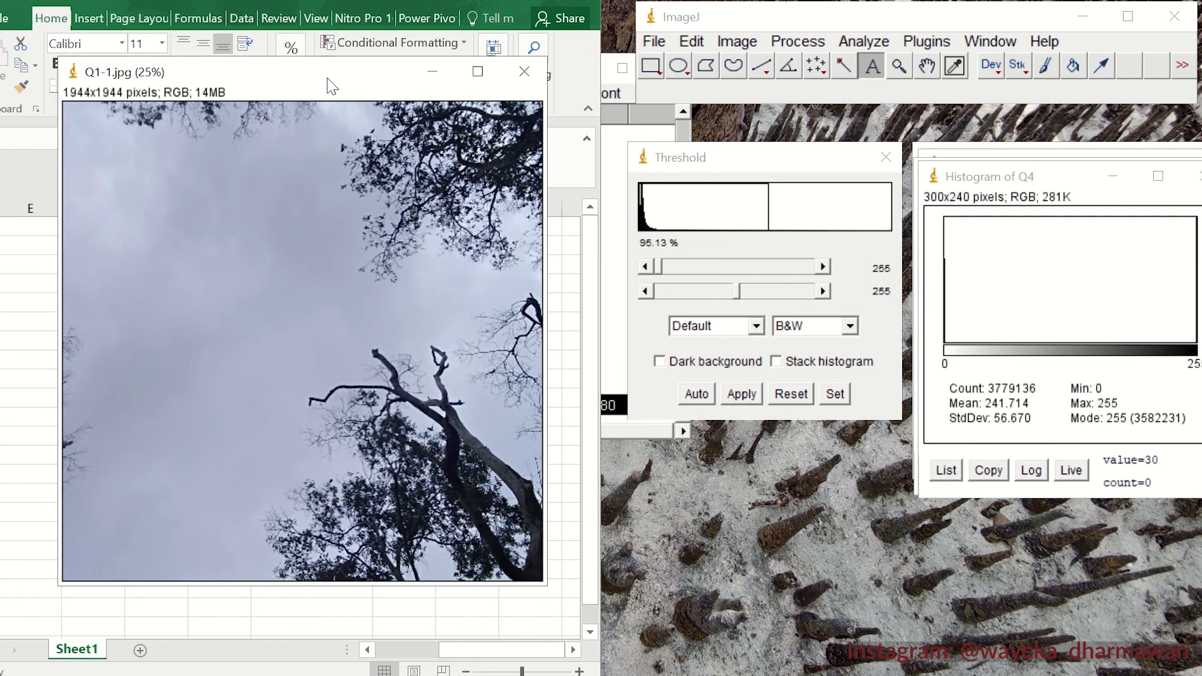
- Convert the plot 2 Q1 image to 8-bit
left_click(738, 42)
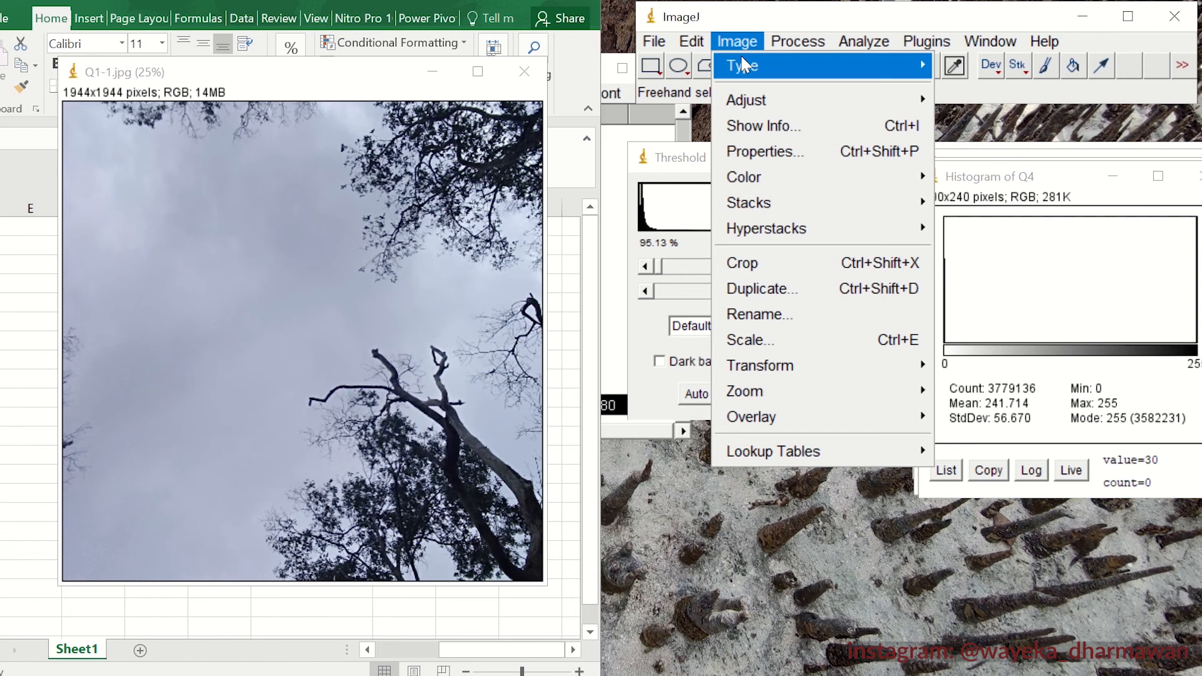
mouse_move(745, 65)
left_click(967, 64)
- Threshold the 8-bit Q1 image with the range 0 to 157 and apply it
left_click(739, 41)
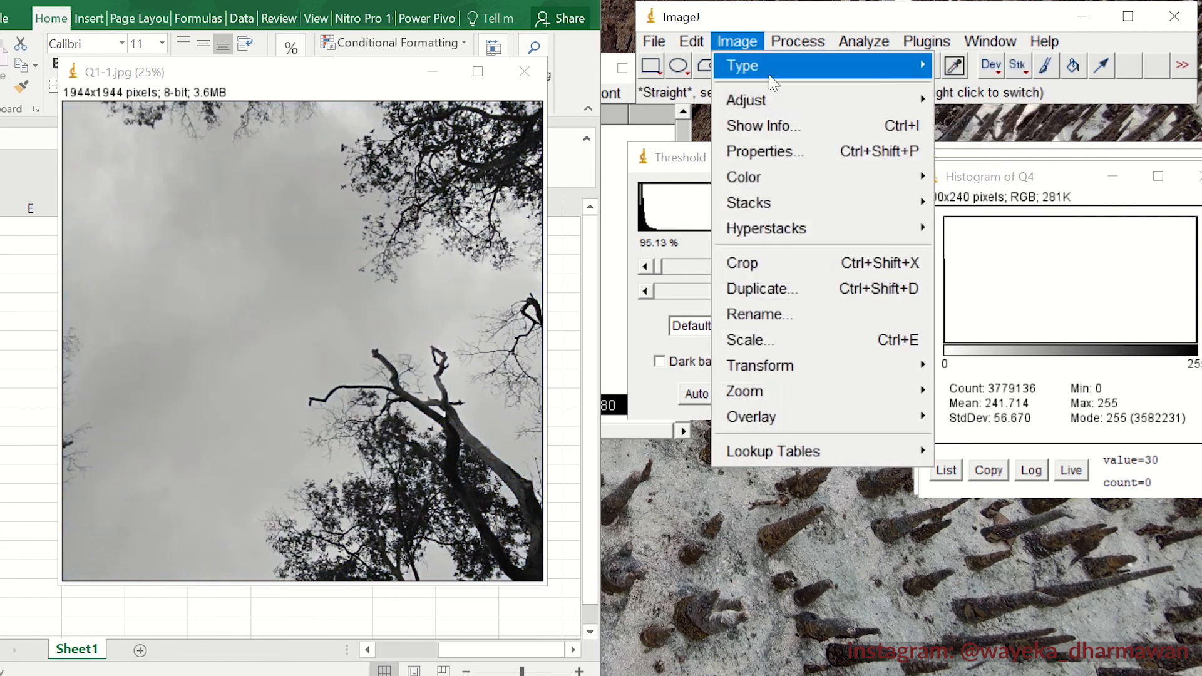
mouse_move(776, 97)
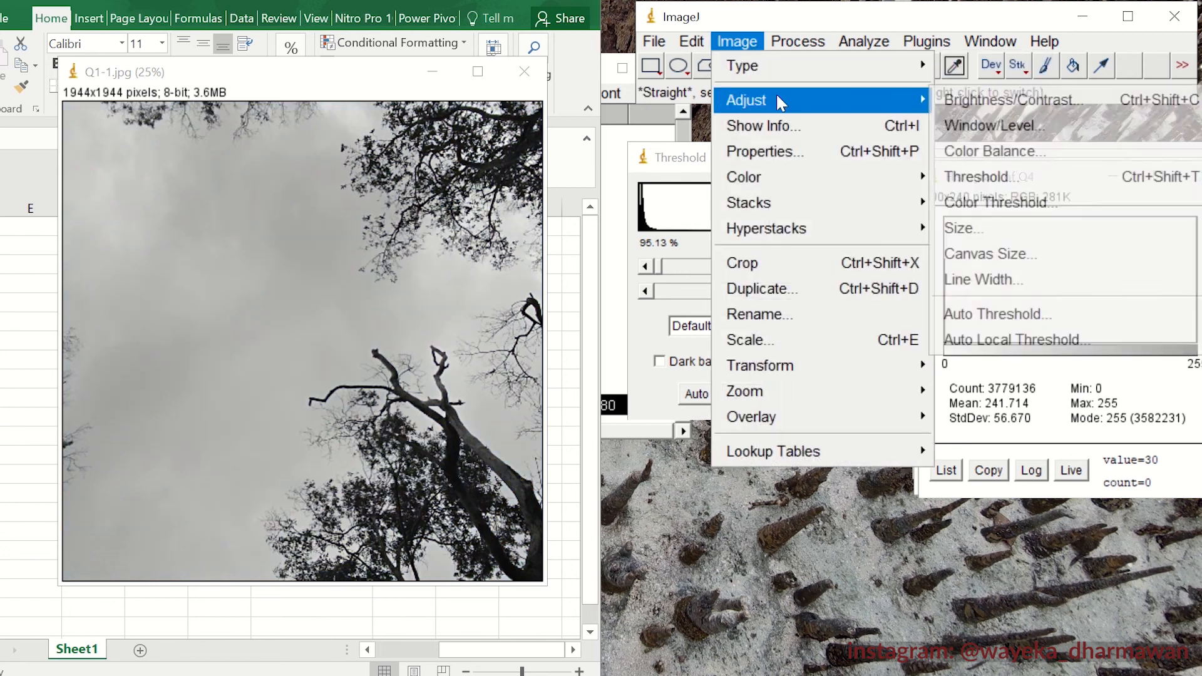
left_click(996, 176)
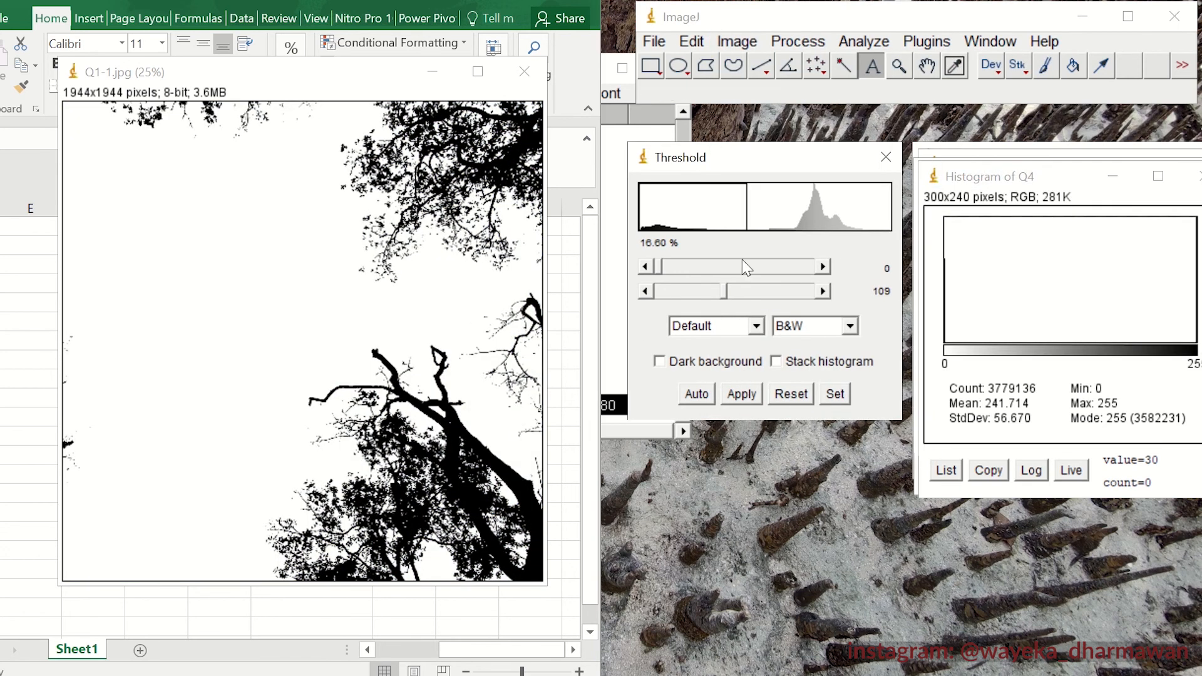
left_click_drag(725, 292, 751, 293)
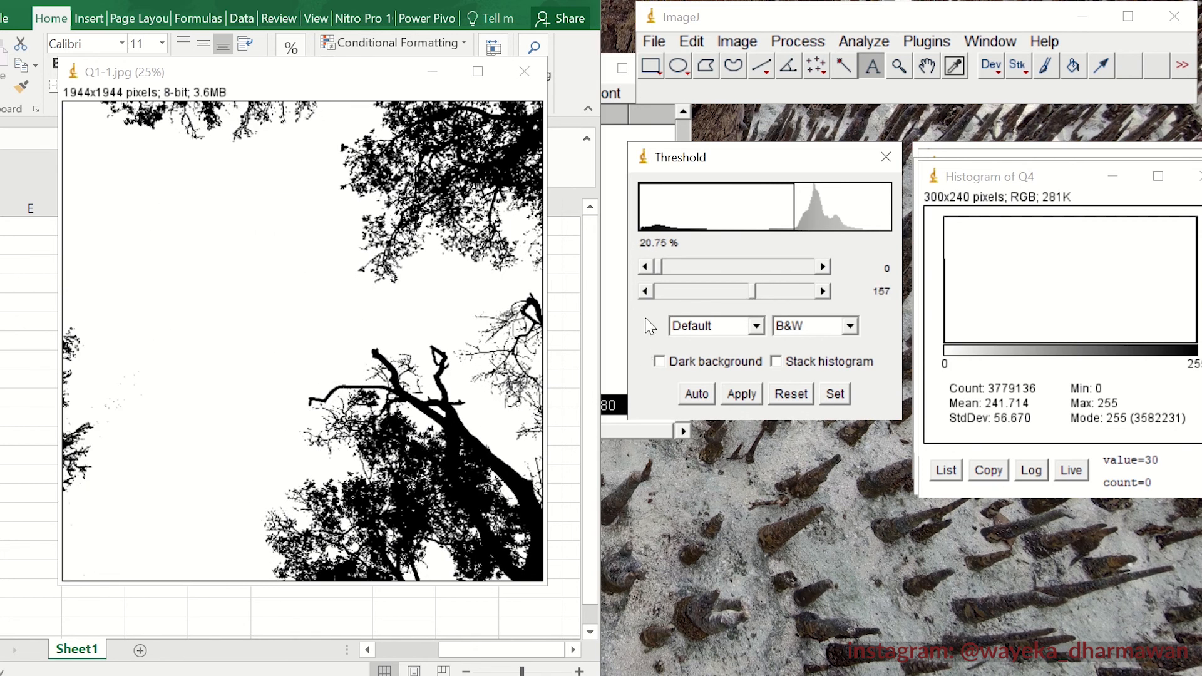
left_click(646, 291)
left_click(646, 291)
left_click(645, 291)
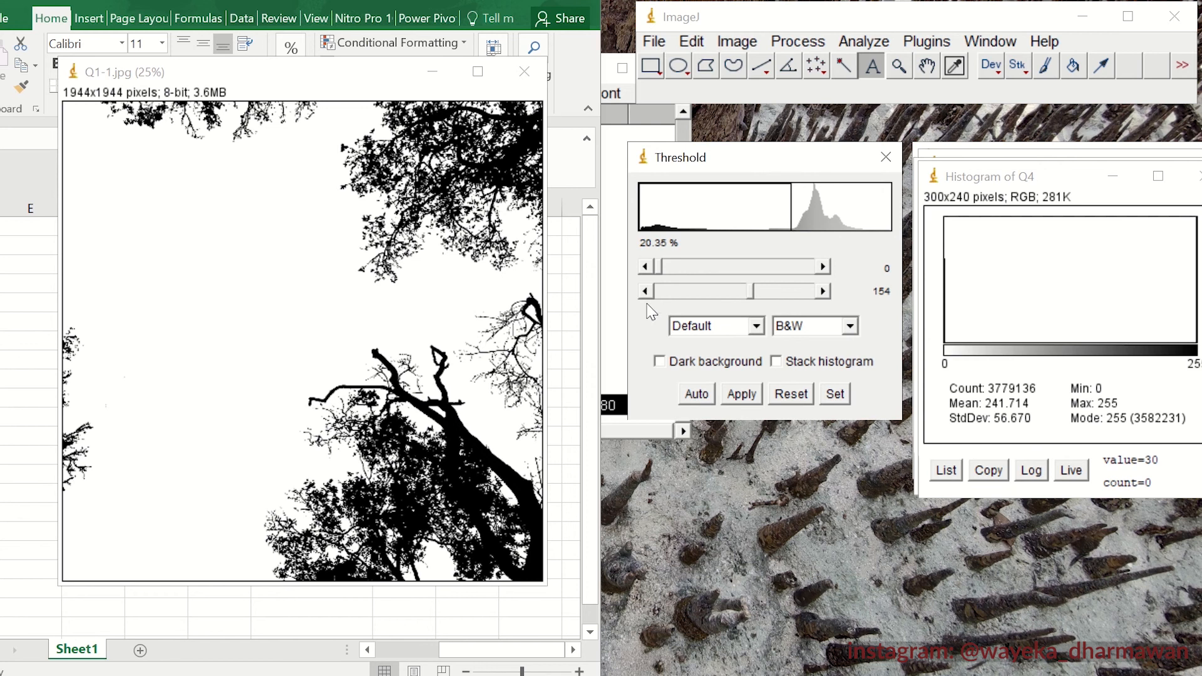
left_click(825, 291)
left_click(825, 292)
left_click(825, 291)
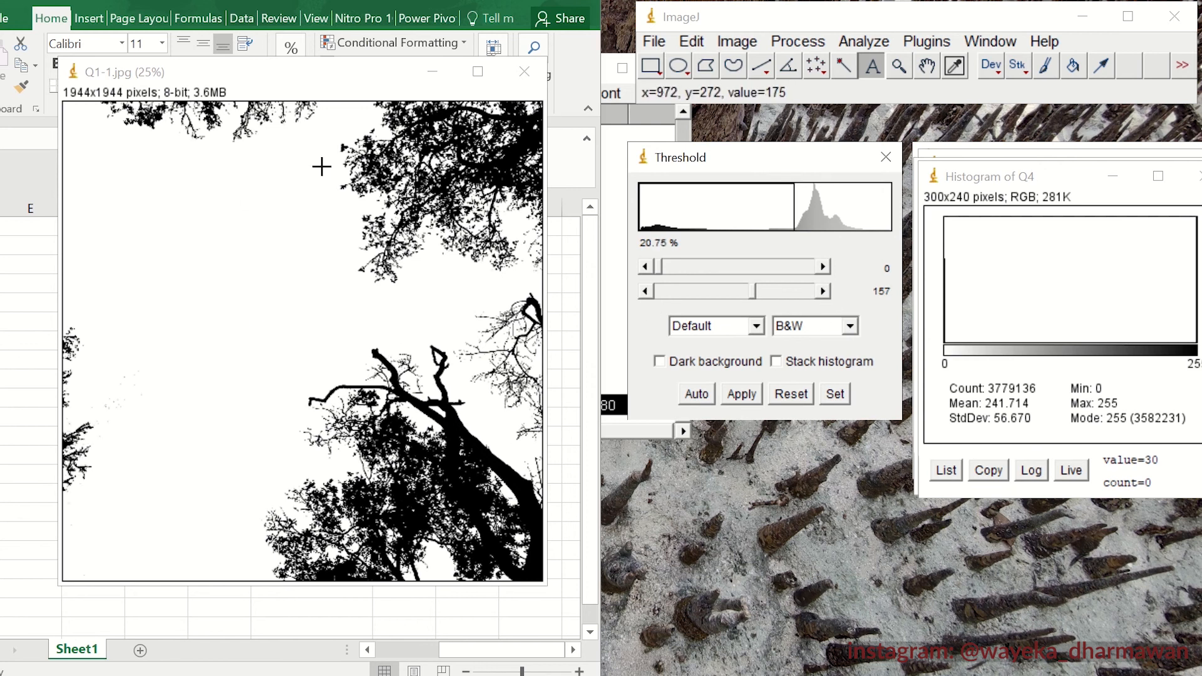
left_click(743, 399)
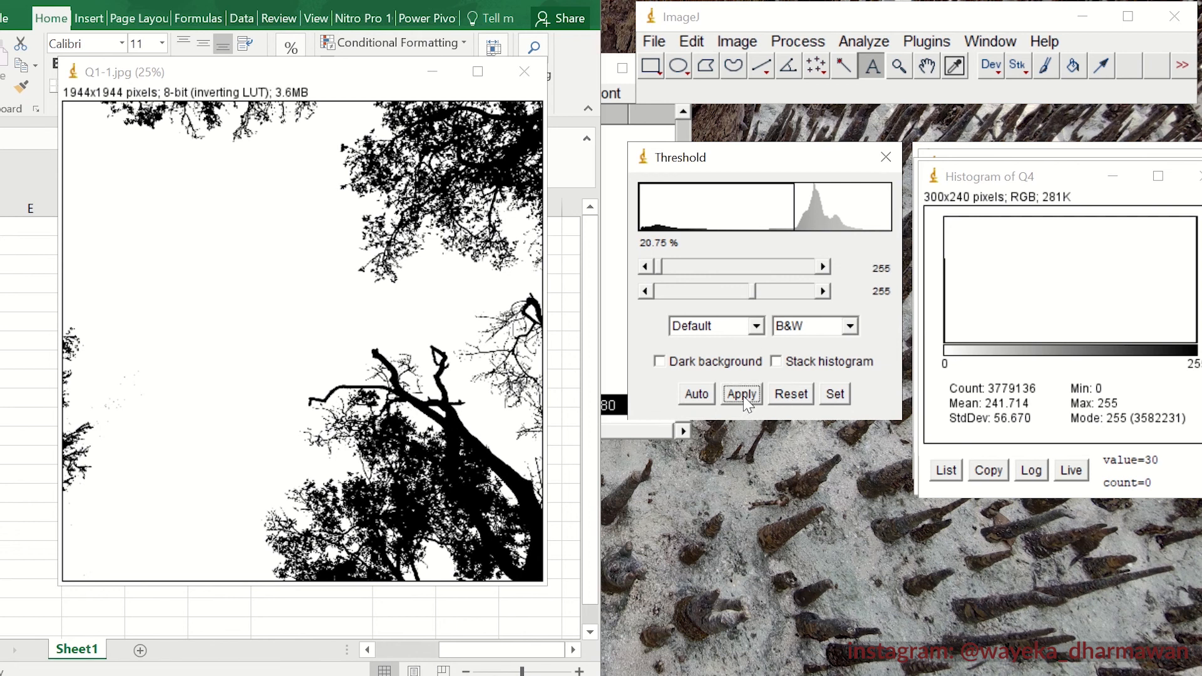
- Generate the histogram of the thresholded Q1 image and place its window beside the Q4 histogram
left_click(355, 93)
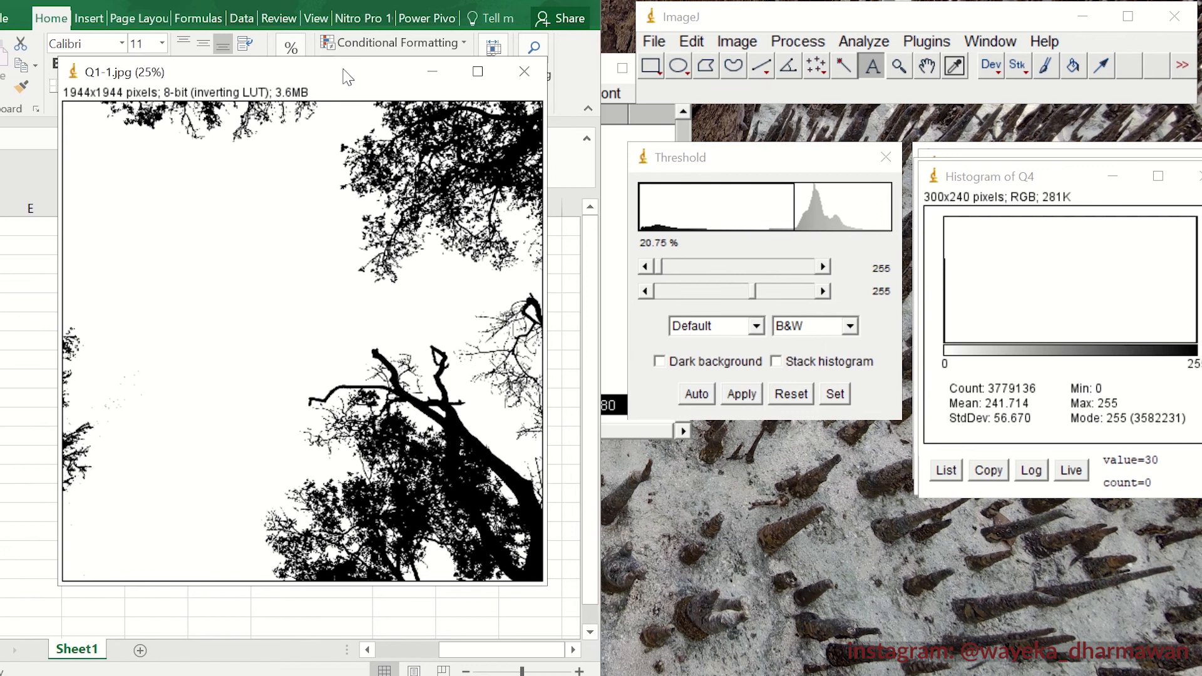
left_click(853, 45)
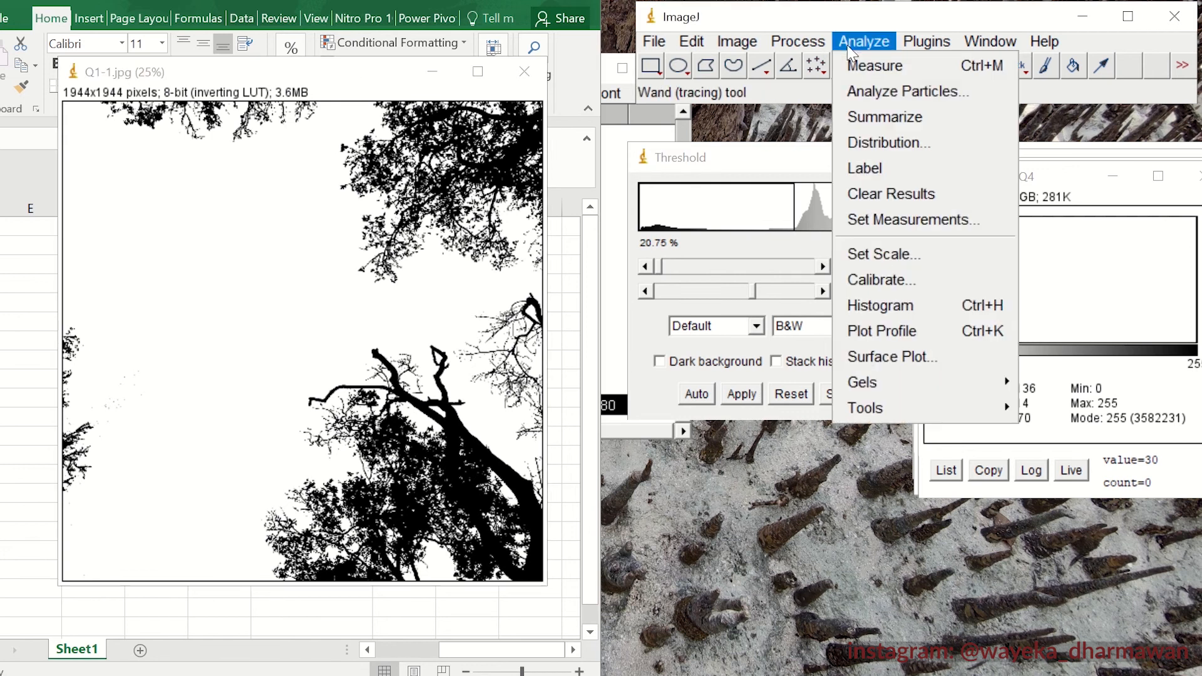
left_click(864, 307)
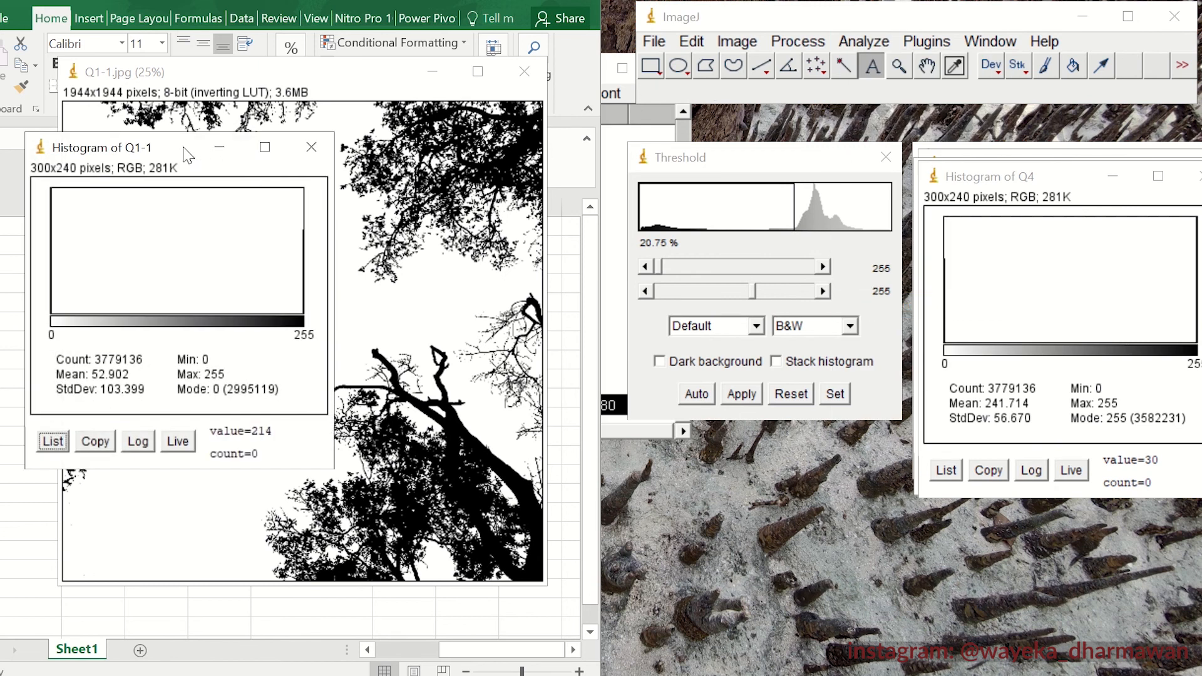
left_click_drag(191, 155, 764, 184)
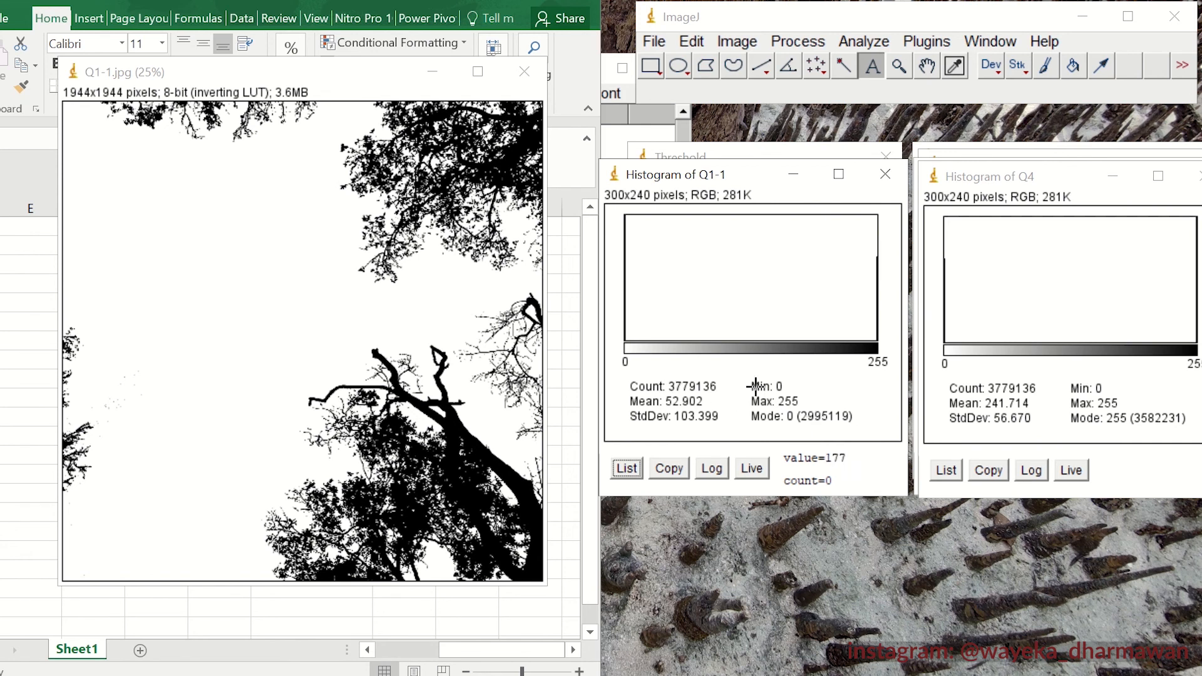
- Bring the Excel sheet forward, list the new Q1 histogram's values and copy the row for value 255
left_click(328, 4)
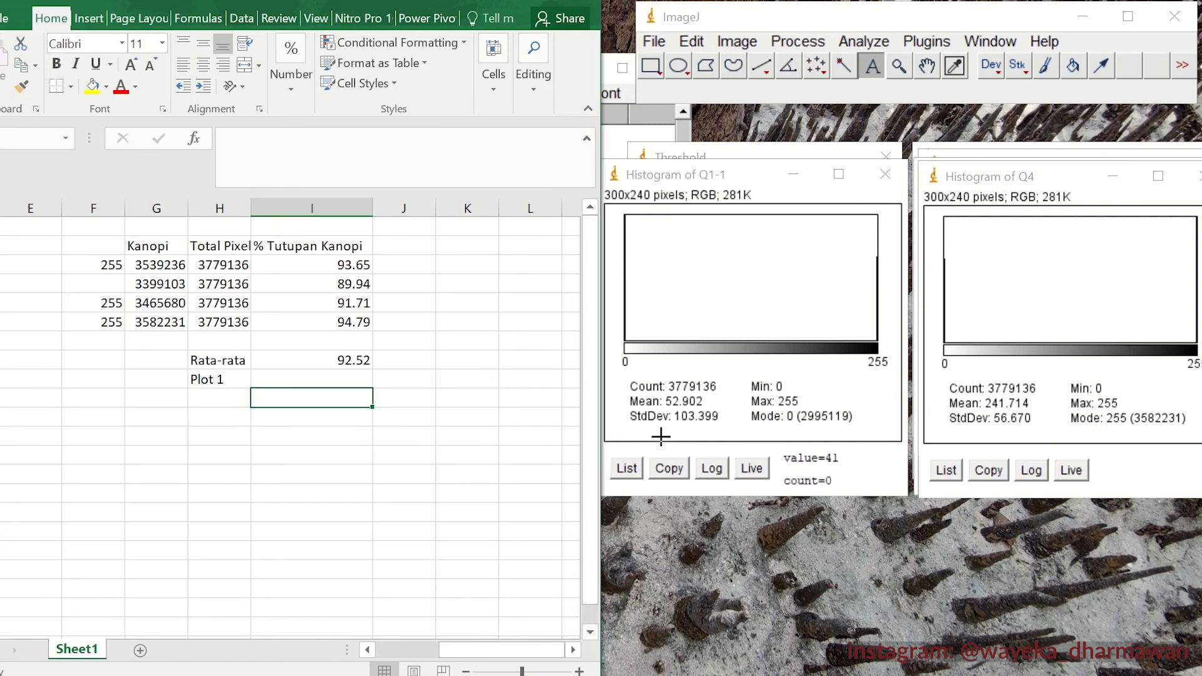
left_click(627, 468)
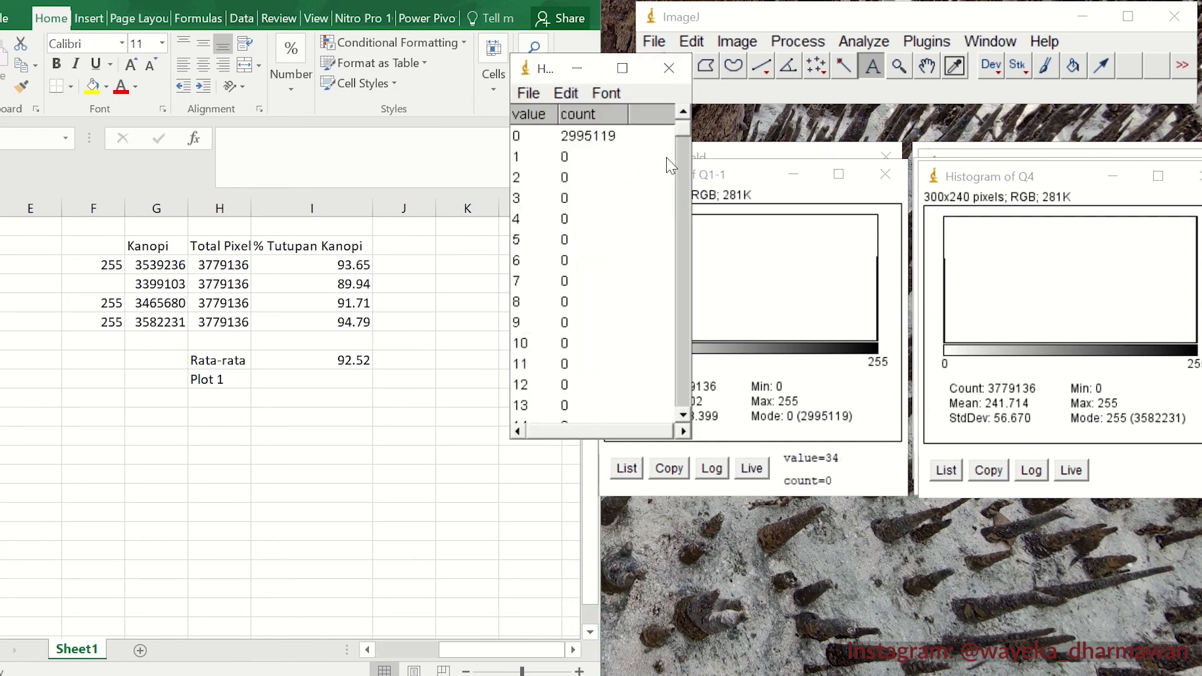
left_click_drag(681, 130, 671, 413)
left_click(605, 406)
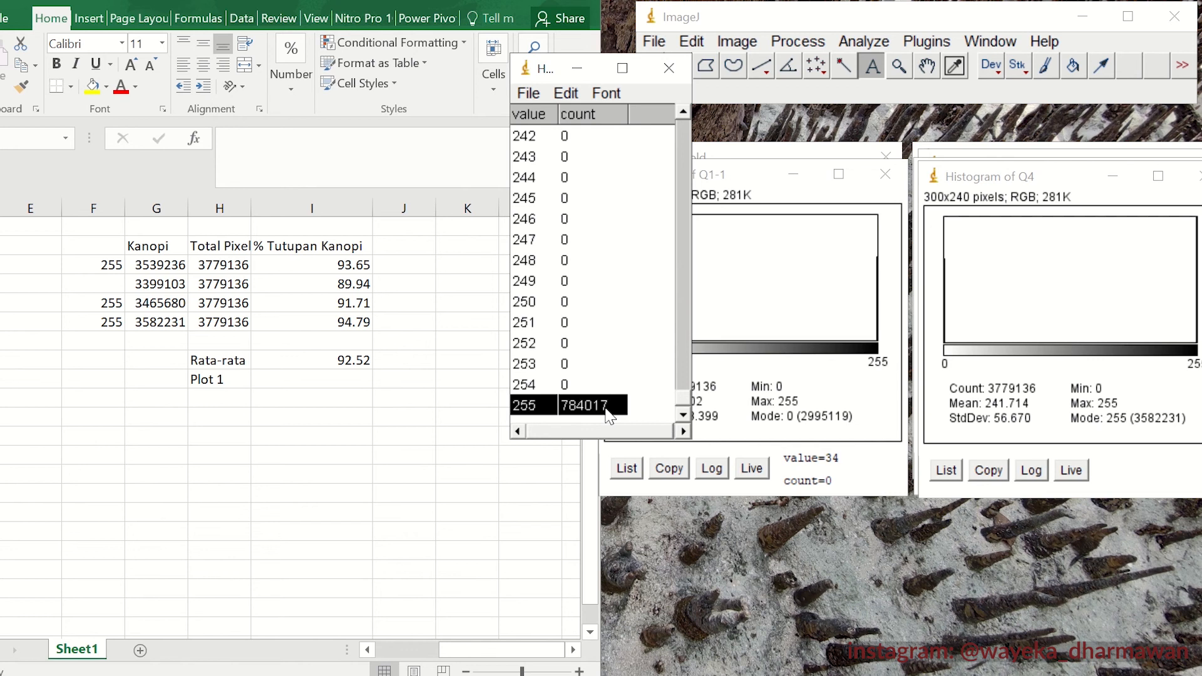
right_click(606, 407)
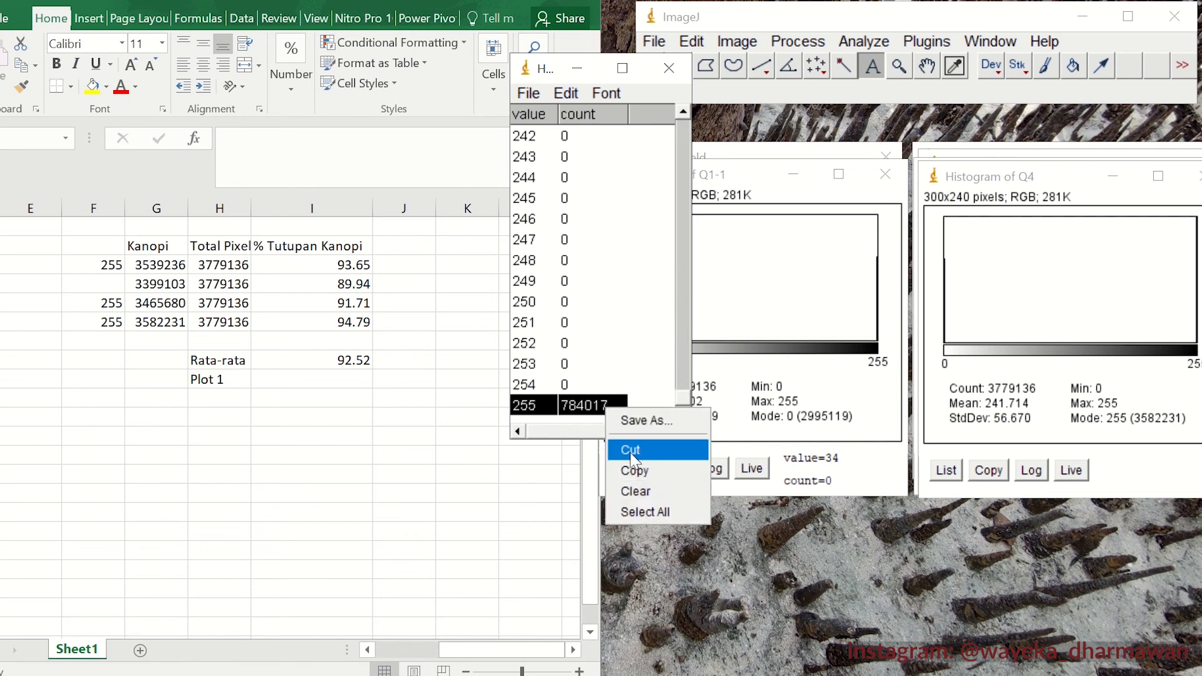
left_click(632, 471)
- Paste the copied value and pixel count into F11:G11 of the Excel sheet
left_click(193, 425)
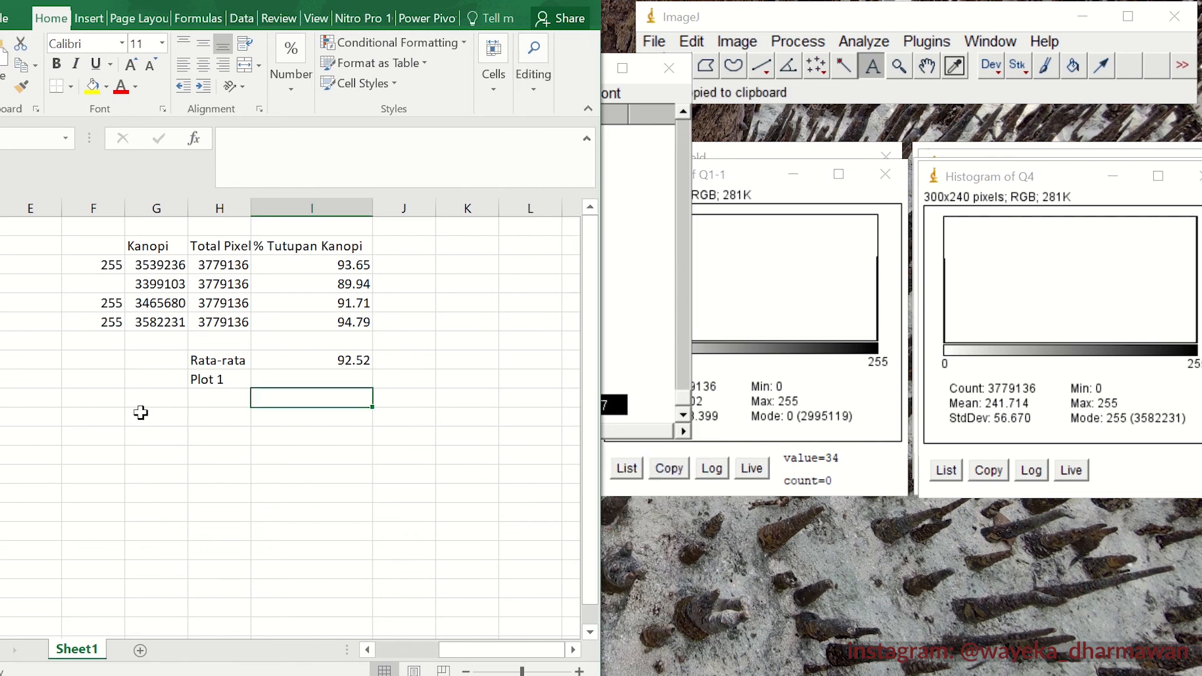
right_click(123, 424)
left_click(164, 93)
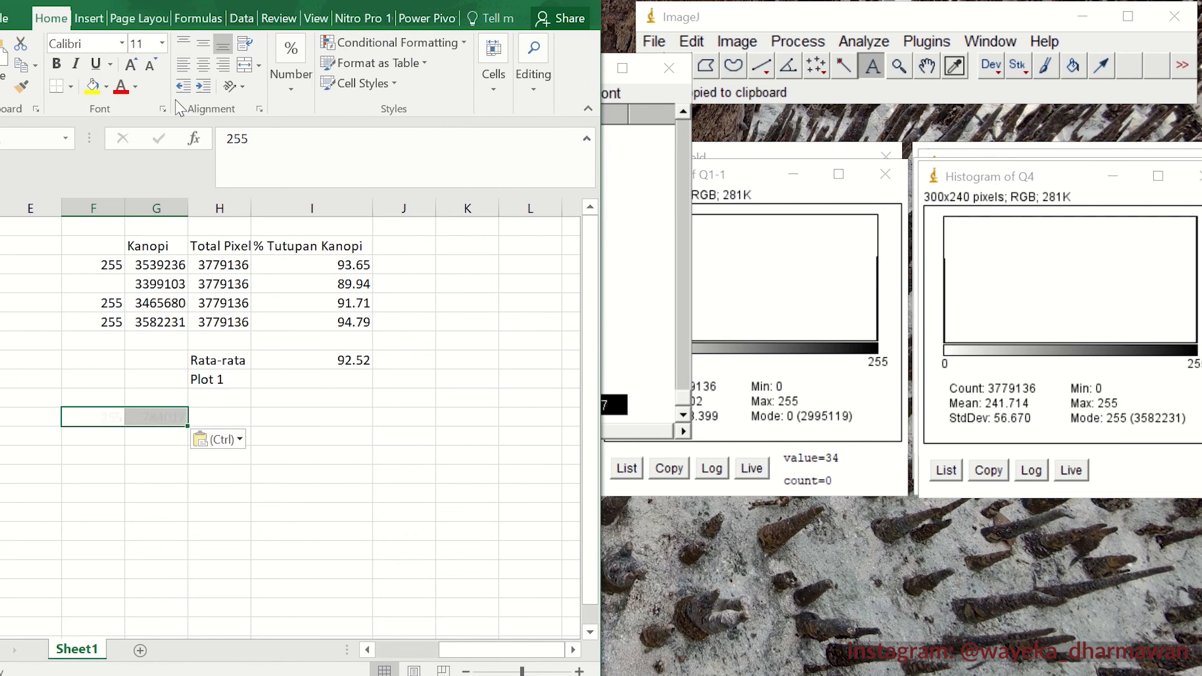
left_click(276, 512)
left_click(156, 249)
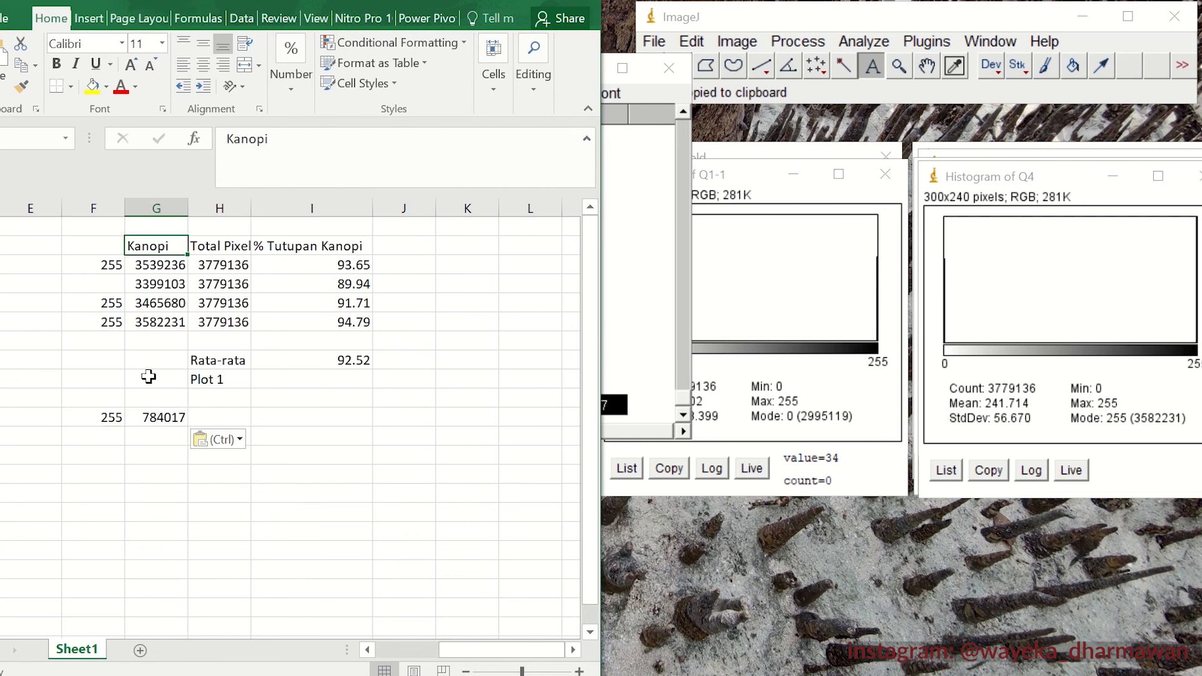
- Copy the total pixels and canopy percentage formula from H3:I3 into H11:I11
left_click(220, 415)
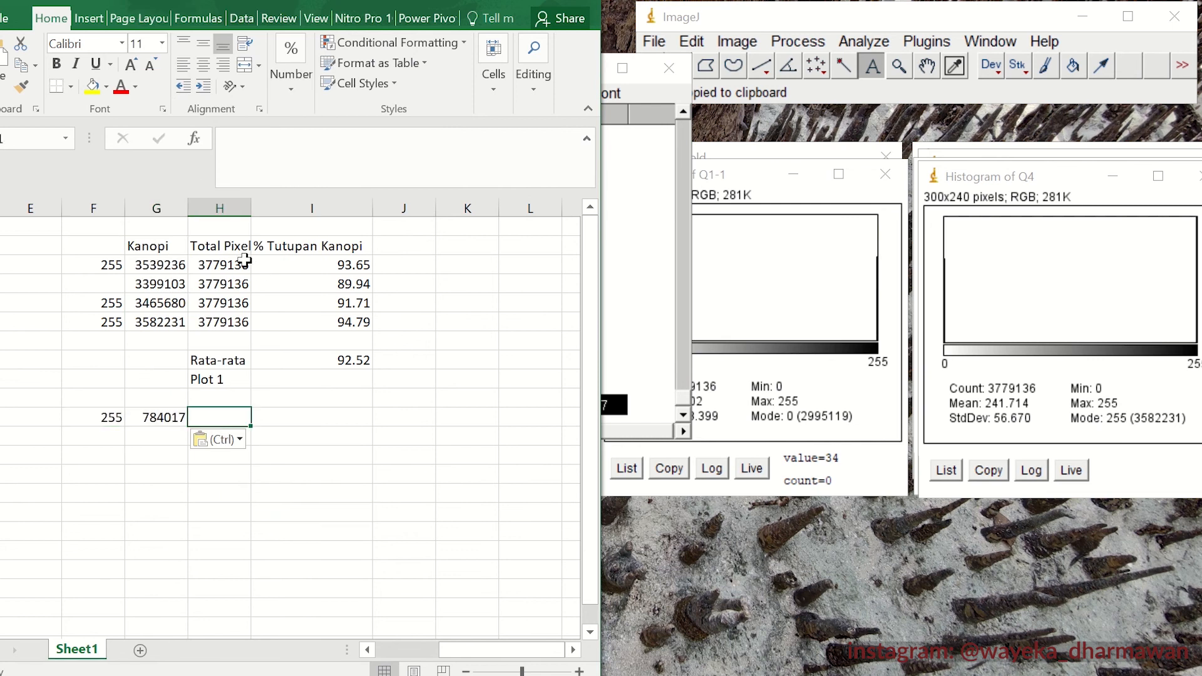
left_click_drag(243, 262, 294, 263)
key("ctrl+c")
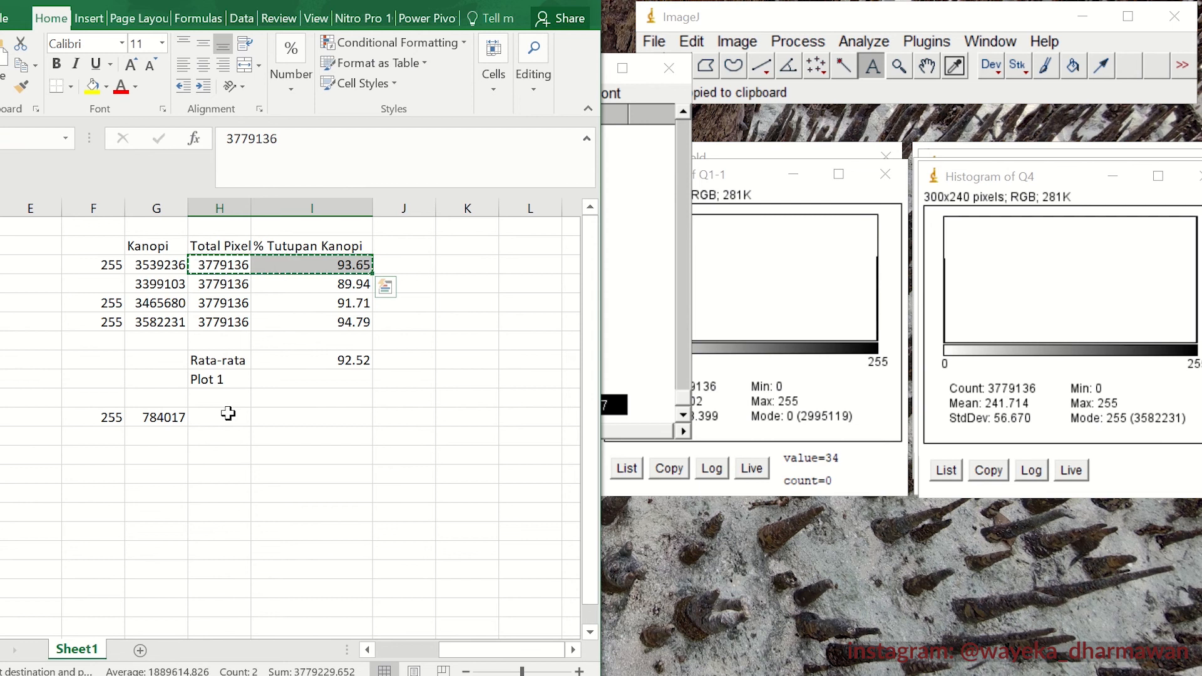
left_click(229, 413)
key("ctrl+v")
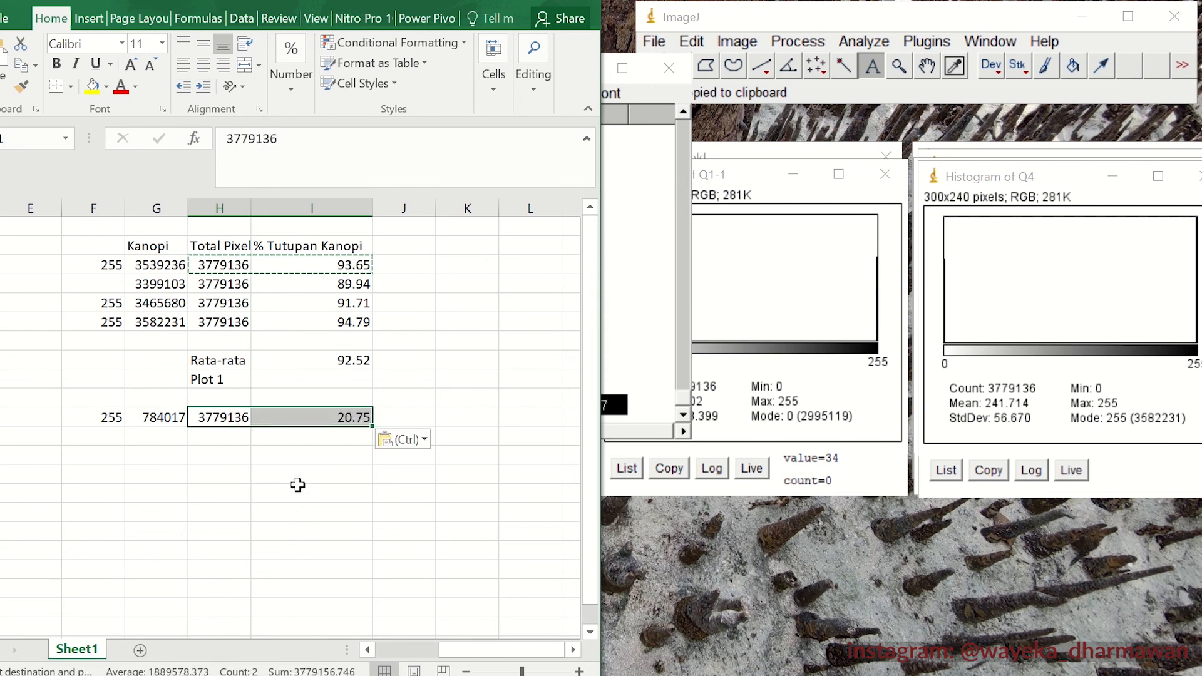
left_click(298, 490)
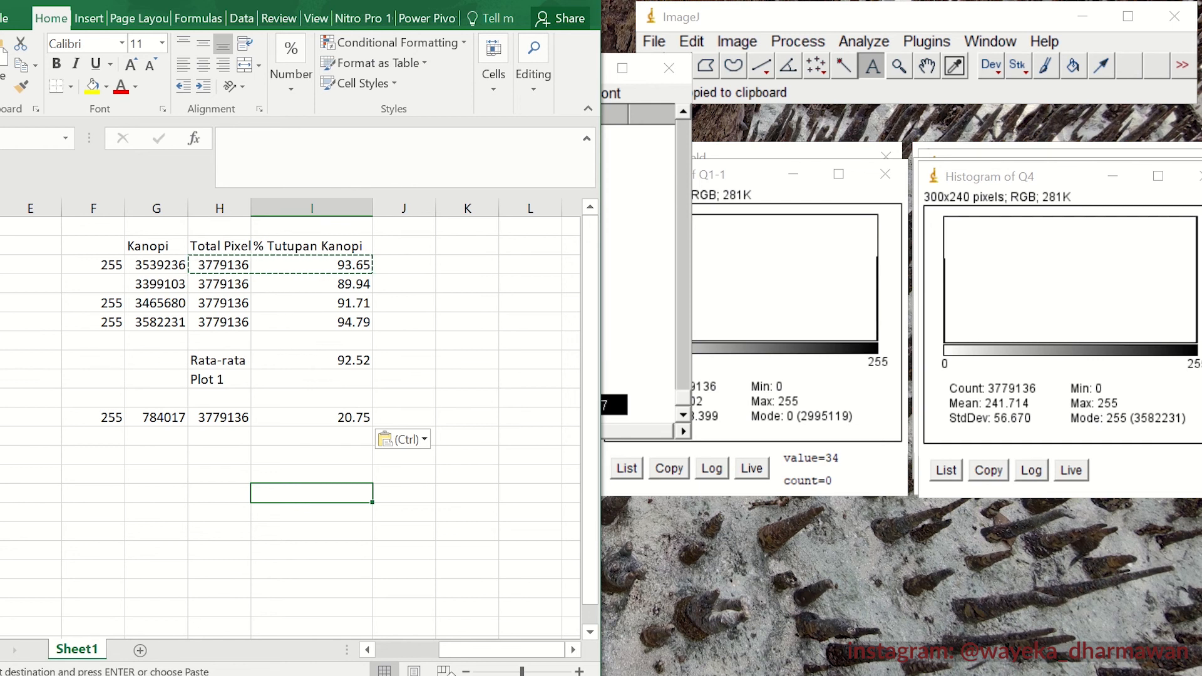
- Dock the Excel window on the other half of the screen and bring the thresholded Q1 image to the front
left_click(646, 271)
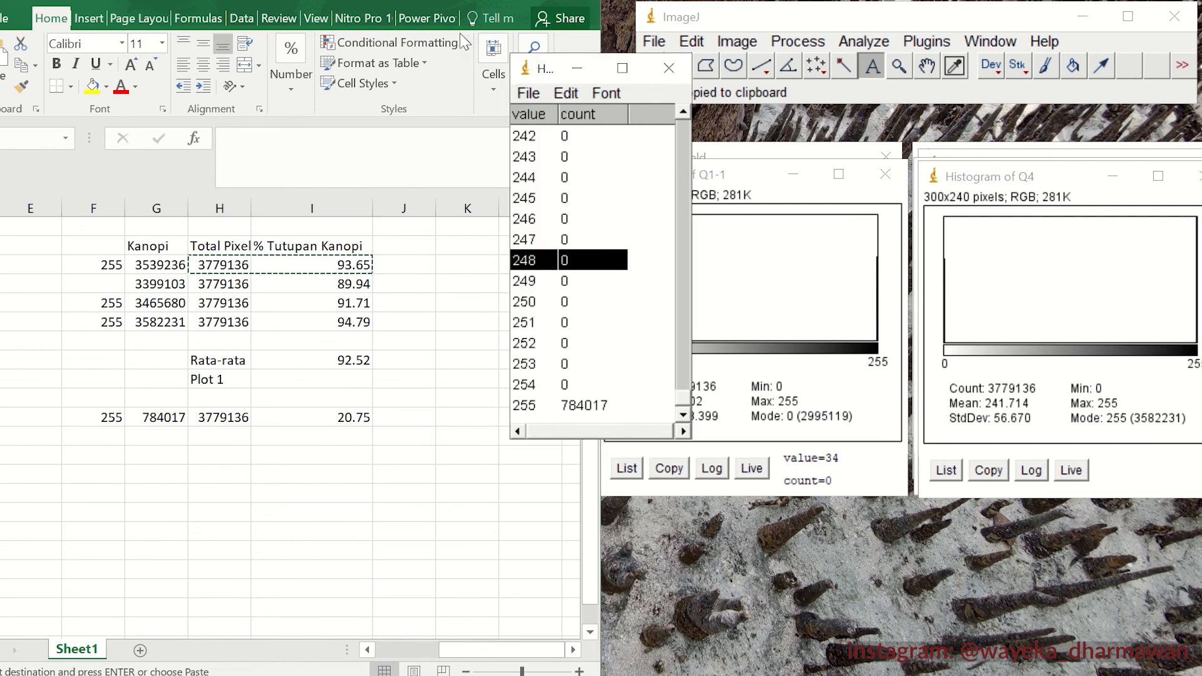
left_click_drag(372, 1, 915, 96)
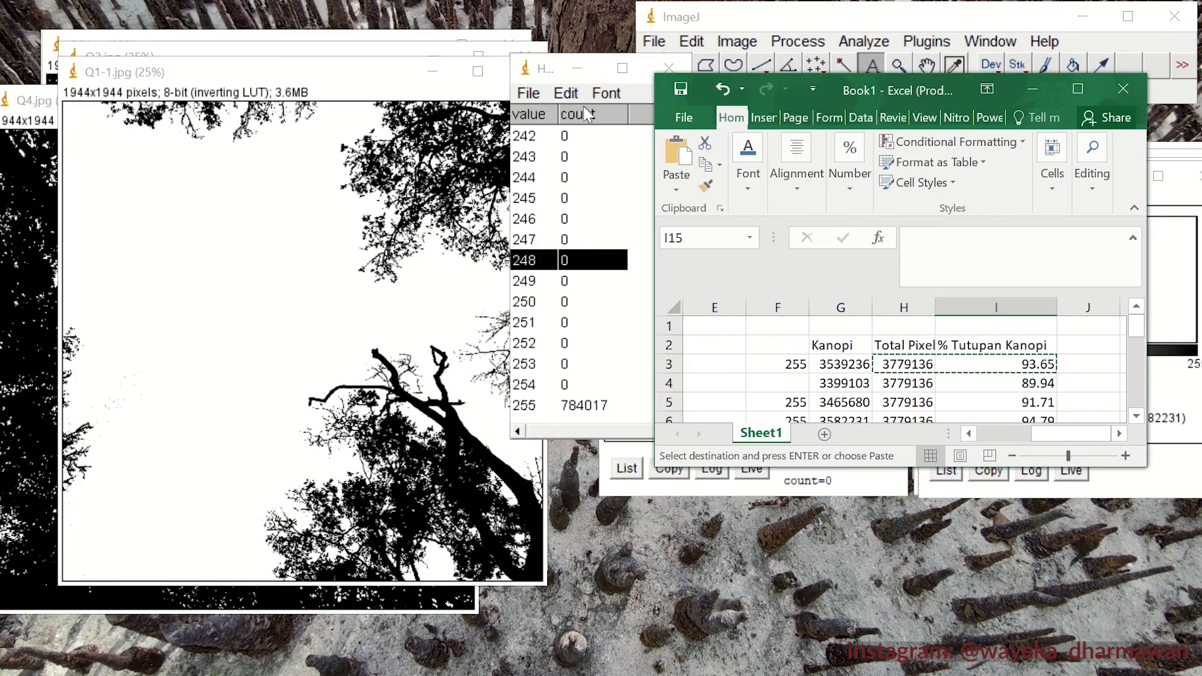
left_click_drag(840, 92, 1199, 168)
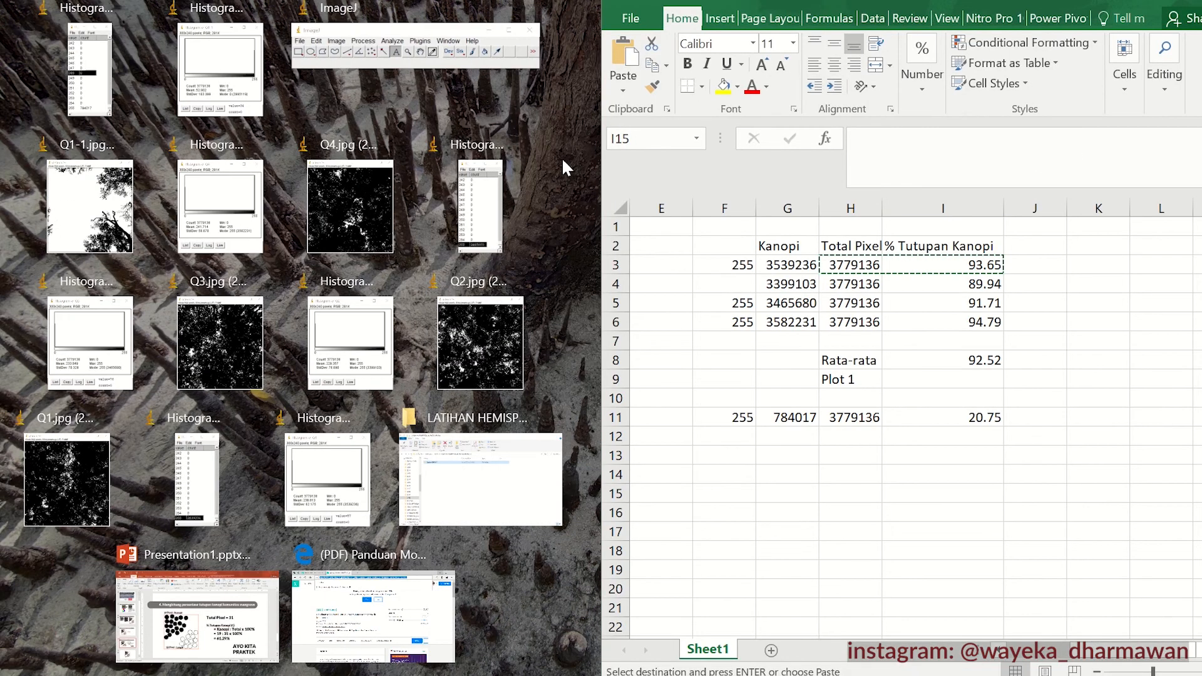
left_click(566, 146)
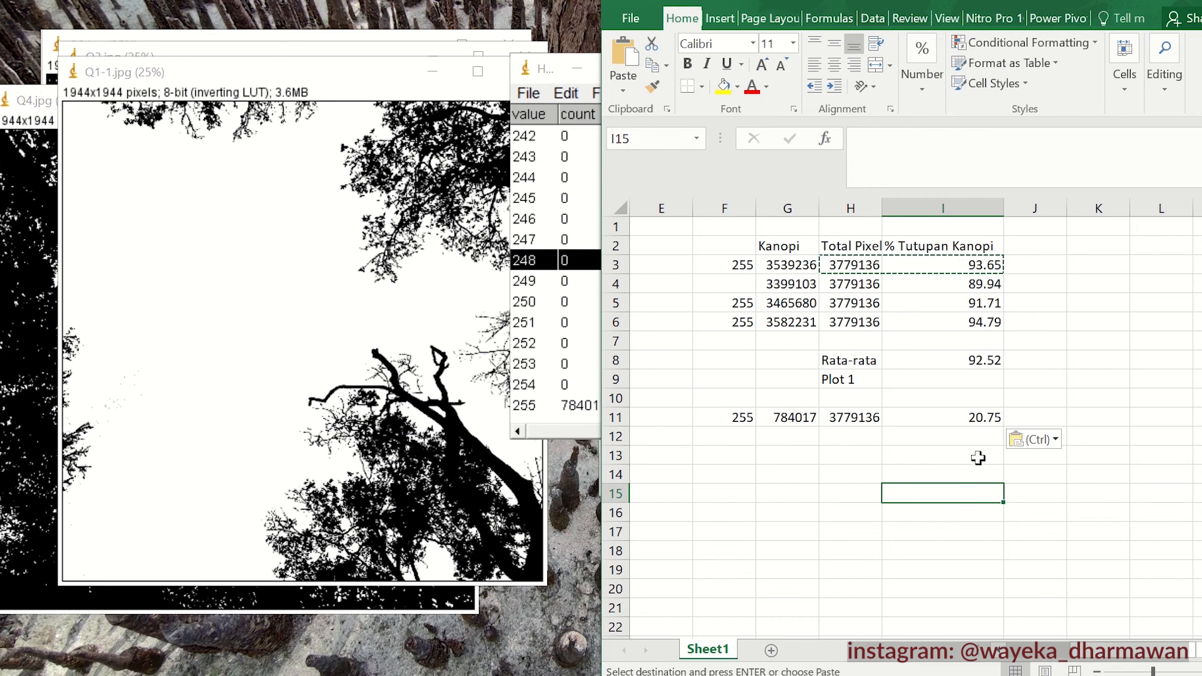
double_click(958, 435)
left_click(947, 474)
left_click(322, 277)
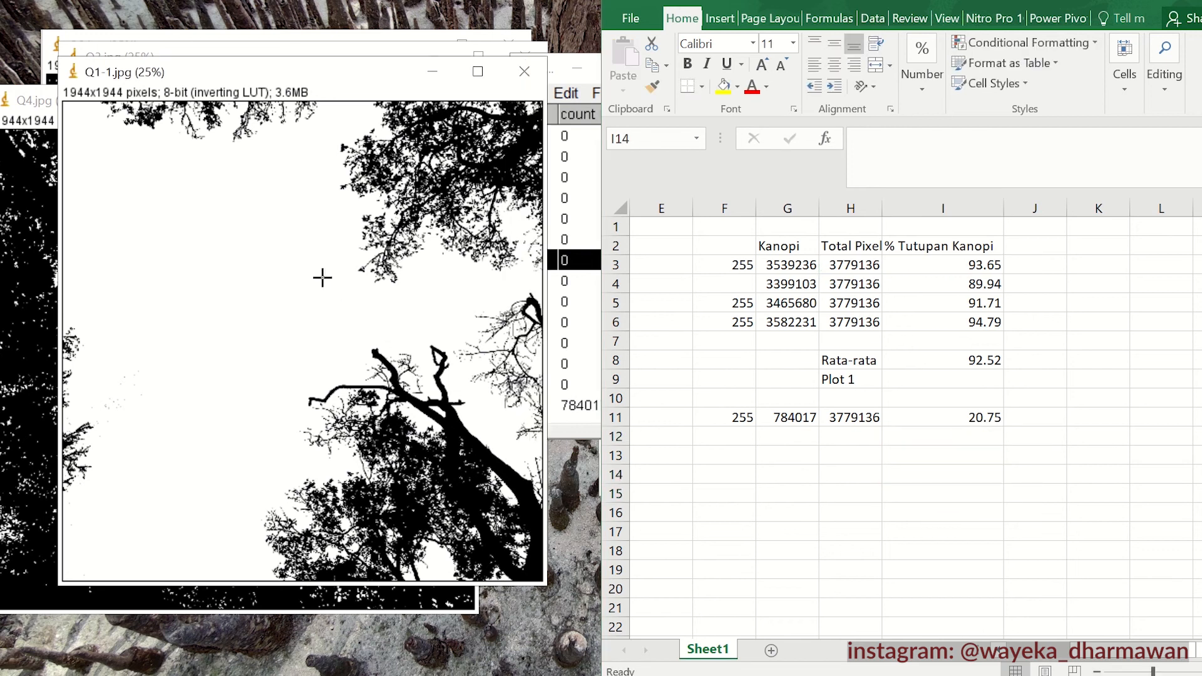
- Move the thresholded Q1 image down slightly, dock the Excel window on the opposite half of the screen and bring ImageJ forward
left_click_drag(342, 76, 347, 101)
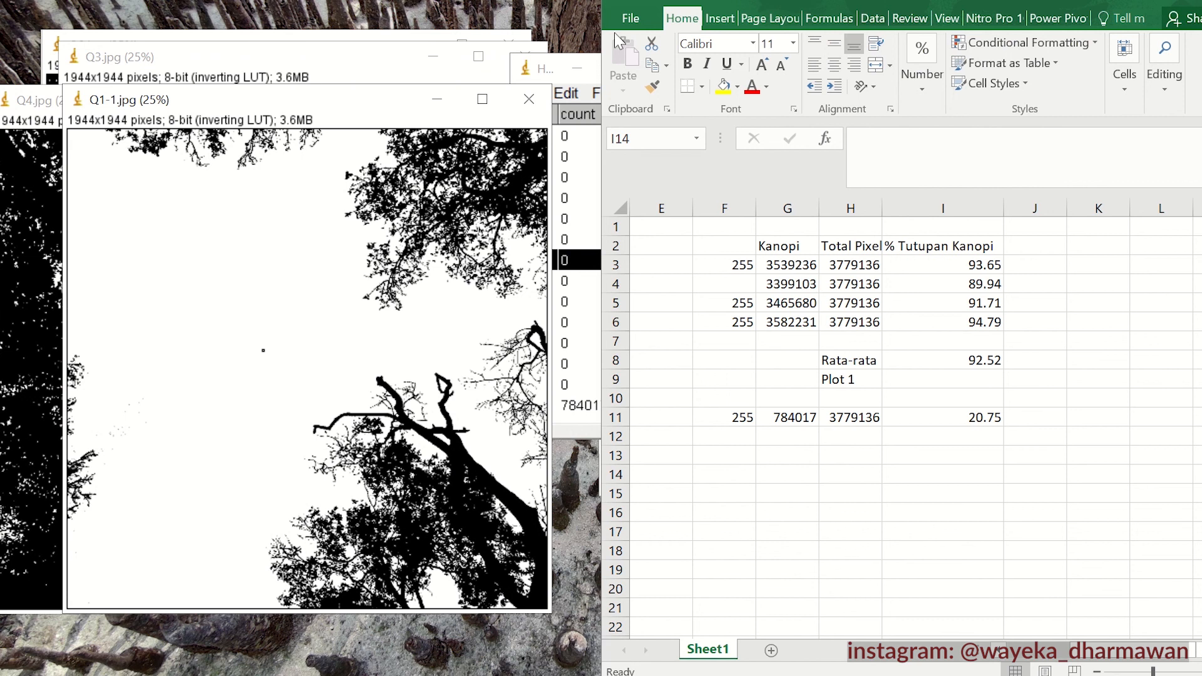
left_click_drag(877, 1, 0, 82)
left_click(791, 74)
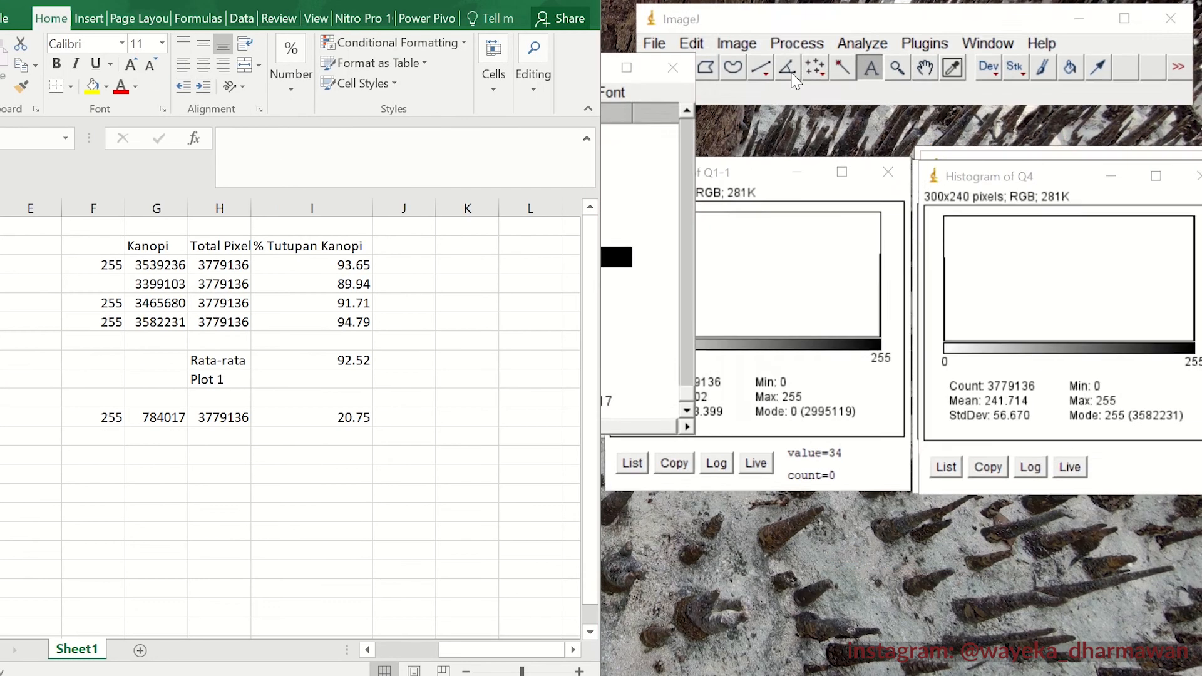
- Open Q2.jpg from the plot 2 folder in ImageJ and move its window up so the whole photo is visible
left_click(656, 41)
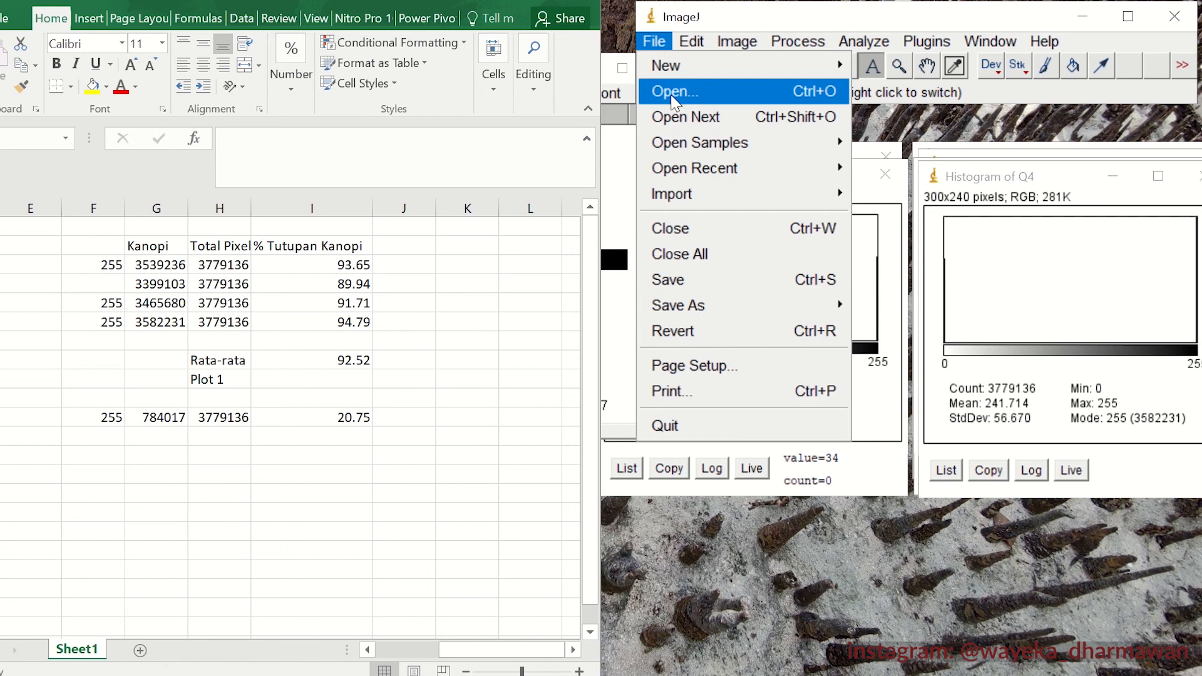
left_click(676, 94)
left_click(591, 324)
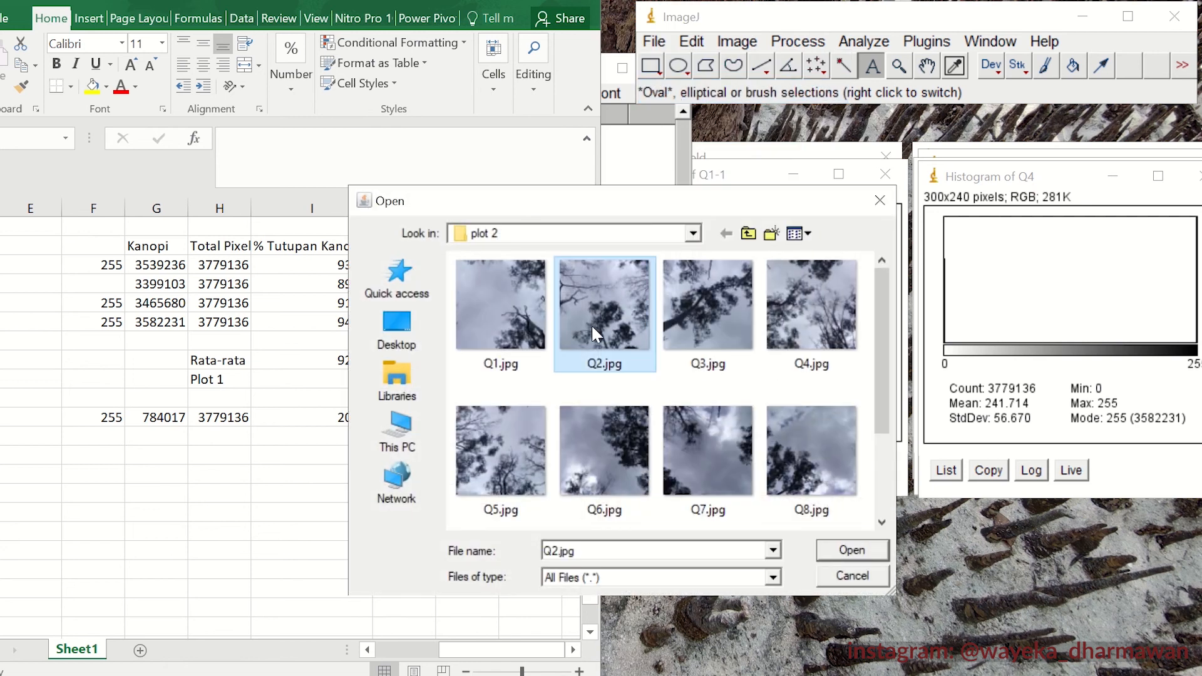
left_click(852, 552)
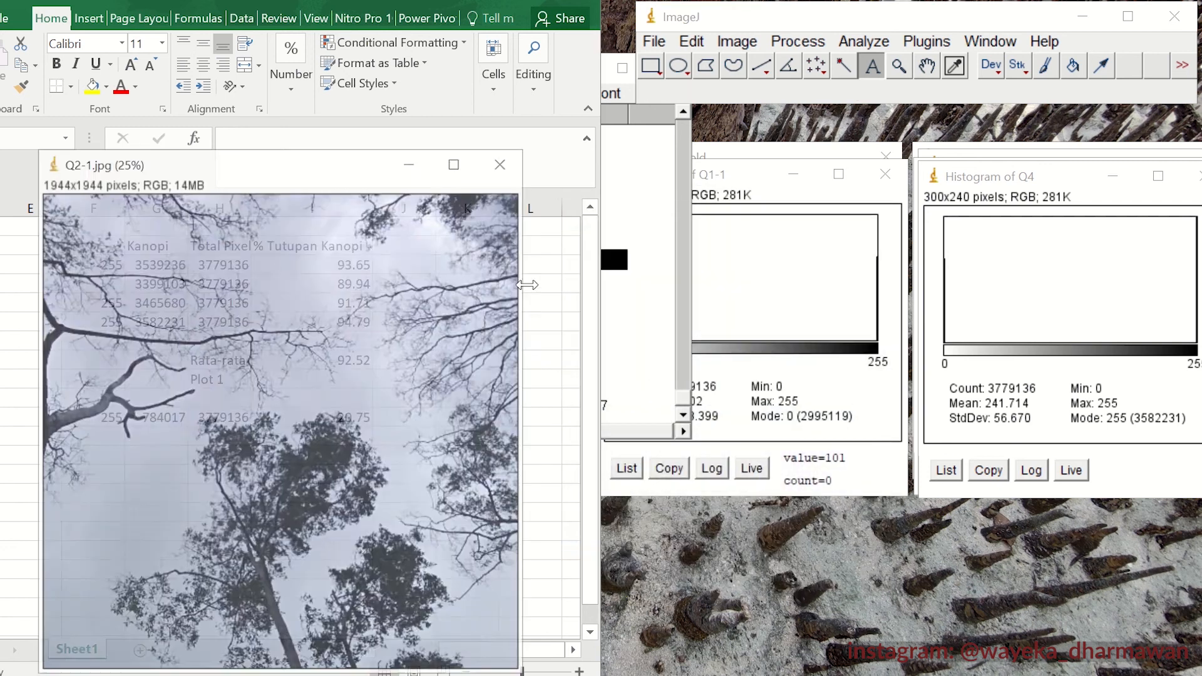
left_click_drag(281, 168, 313, 92)
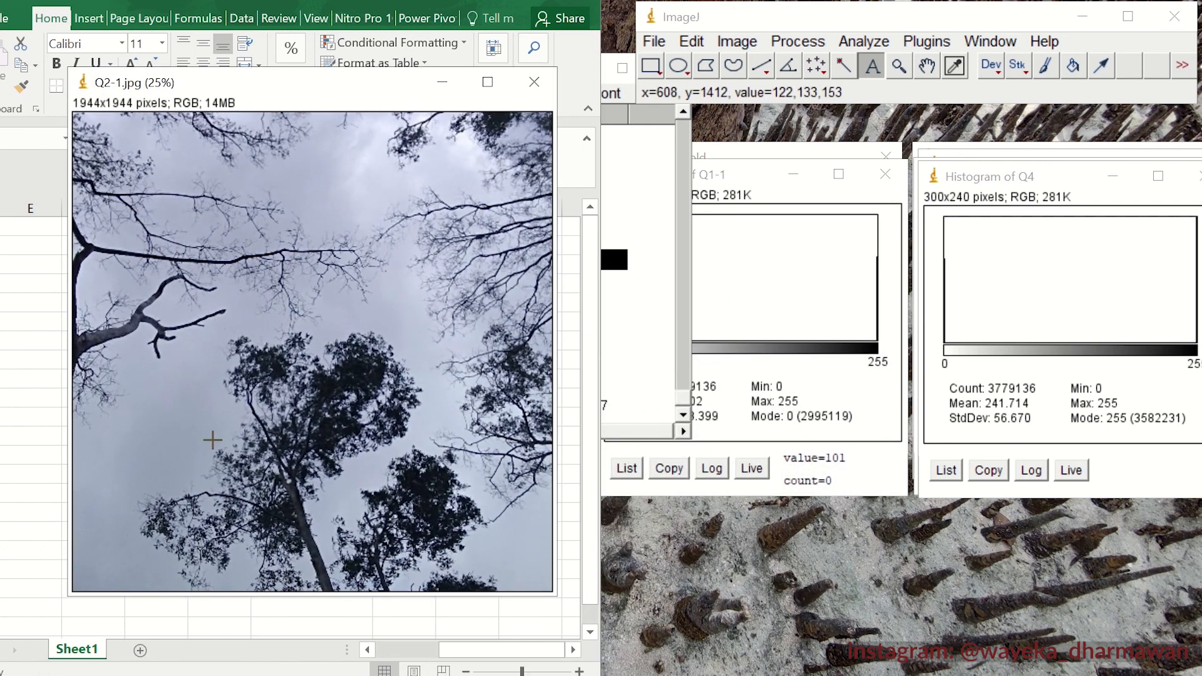
- Convert the Q2 photo to 8-bit and open the Threshold adjustment for it
left_click(737, 41)
mouse_move(770, 68)
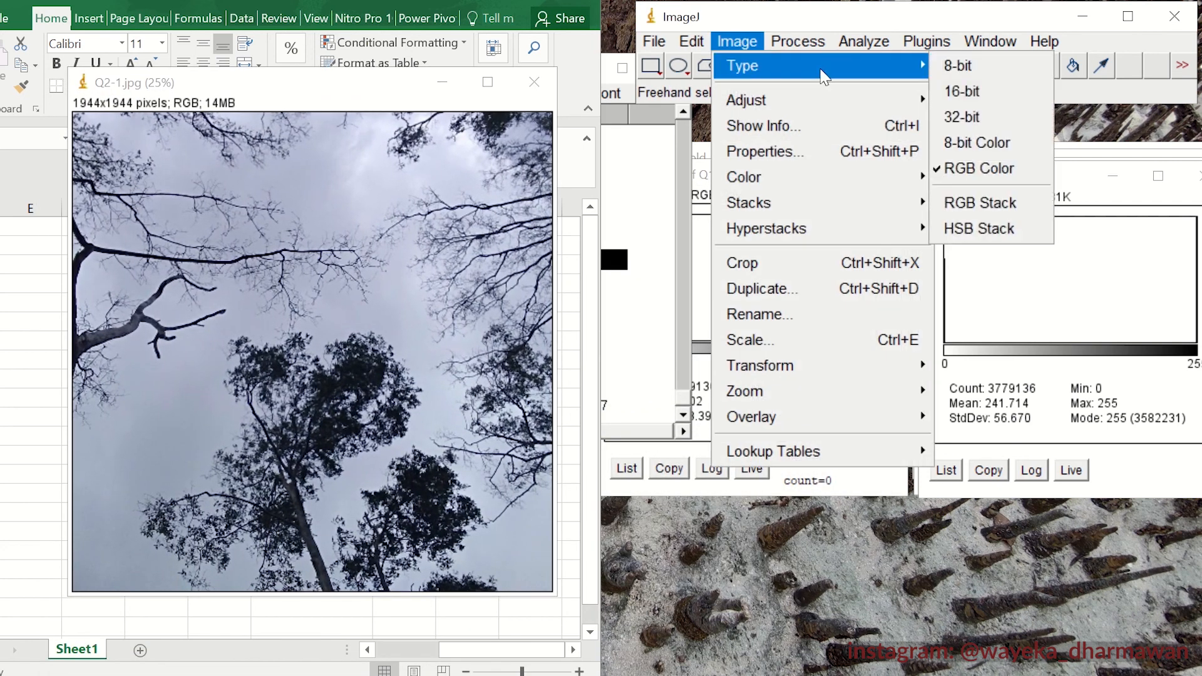
left_click(980, 142)
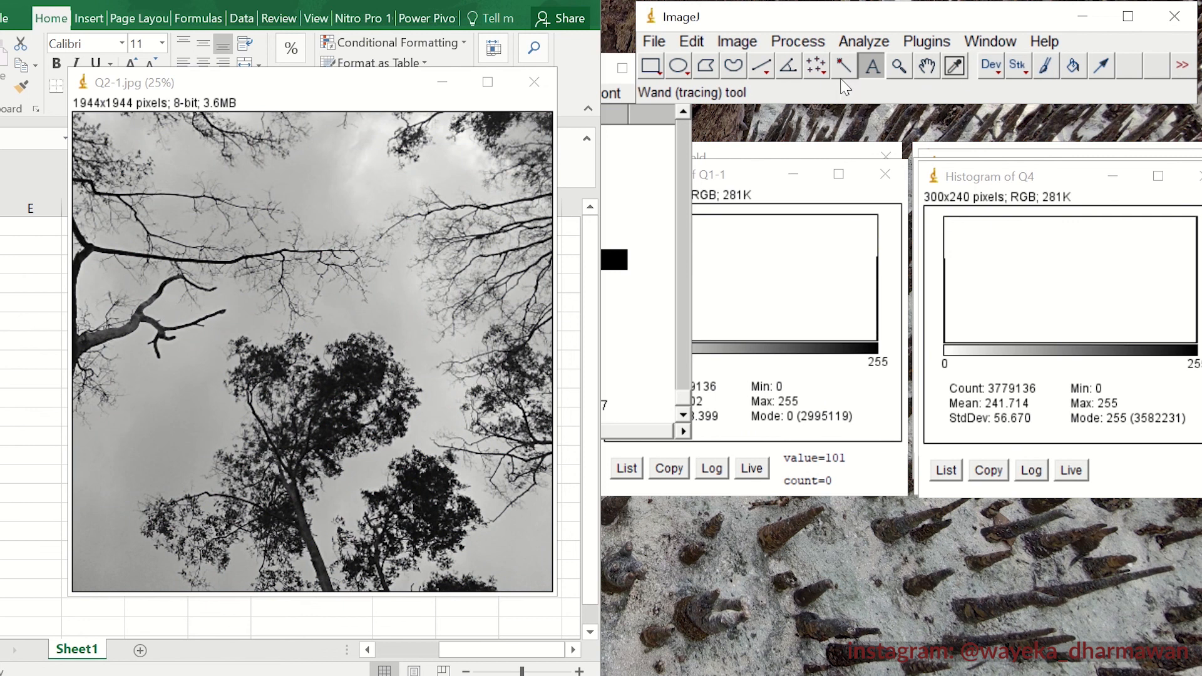
left_click(737, 41)
mouse_move(795, 114)
left_click(980, 177)
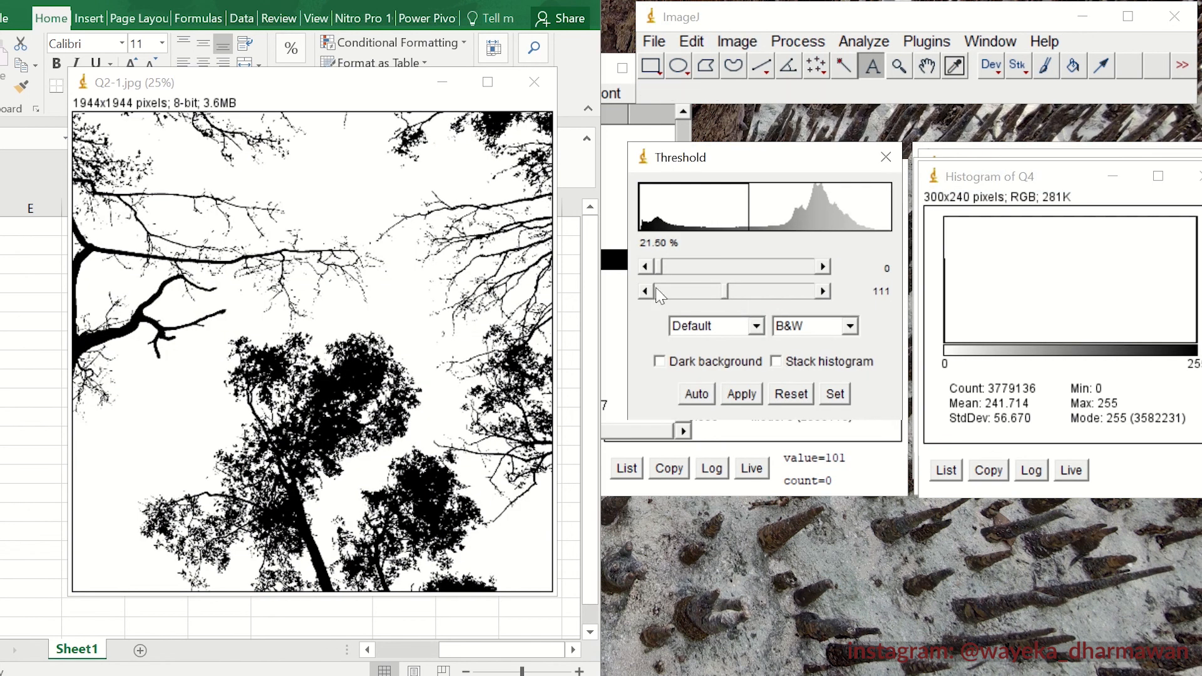
- Try upper threshold levels of 73, 210, 217, 141 and 139 on the Q2 image
left_click_drag(729, 297, 707, 300)
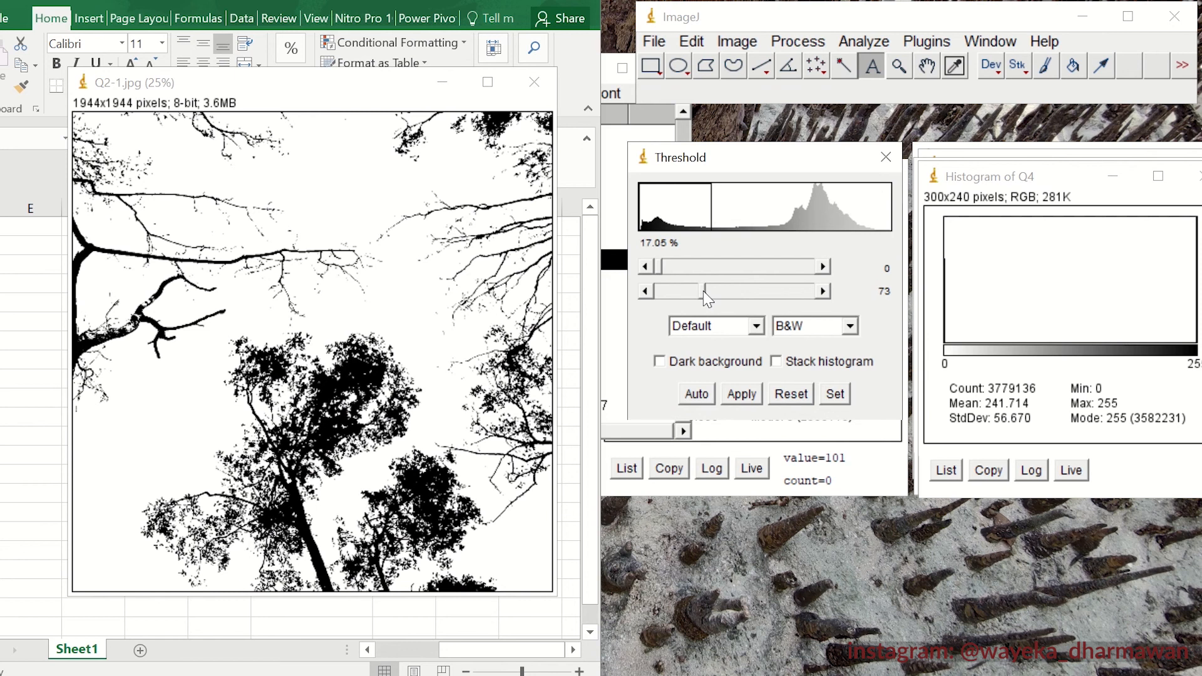
left_click_drag(707, 299, 786, 335)
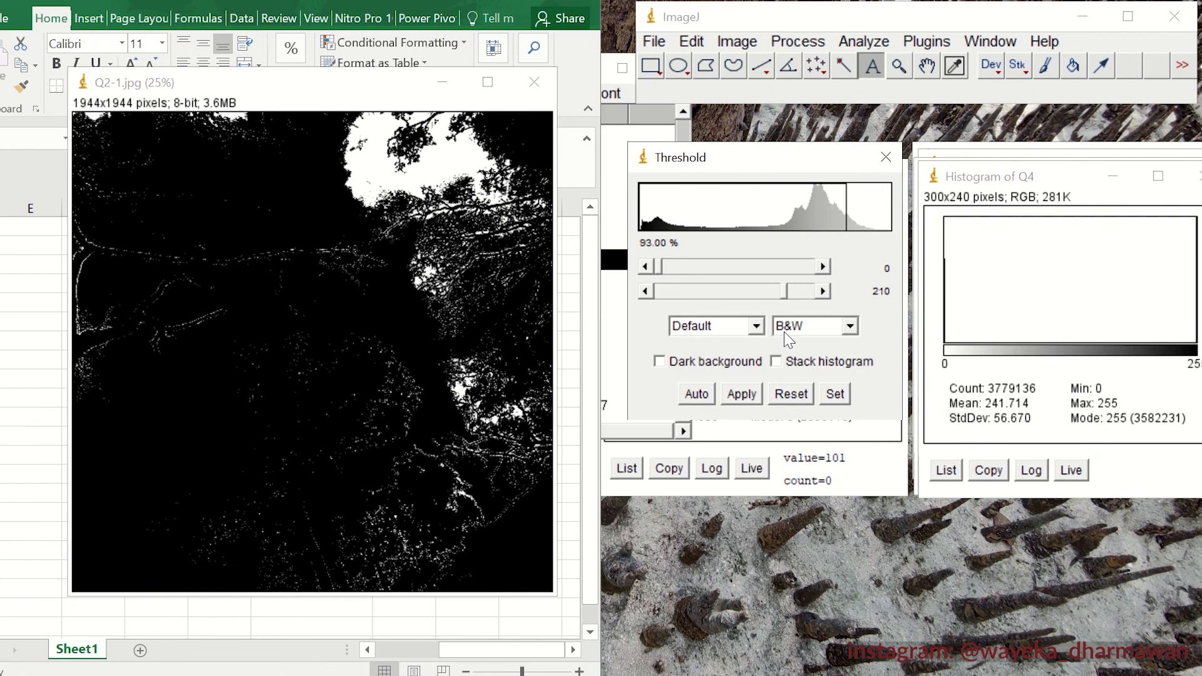
left_click_drag(788, 339, 792, 335)
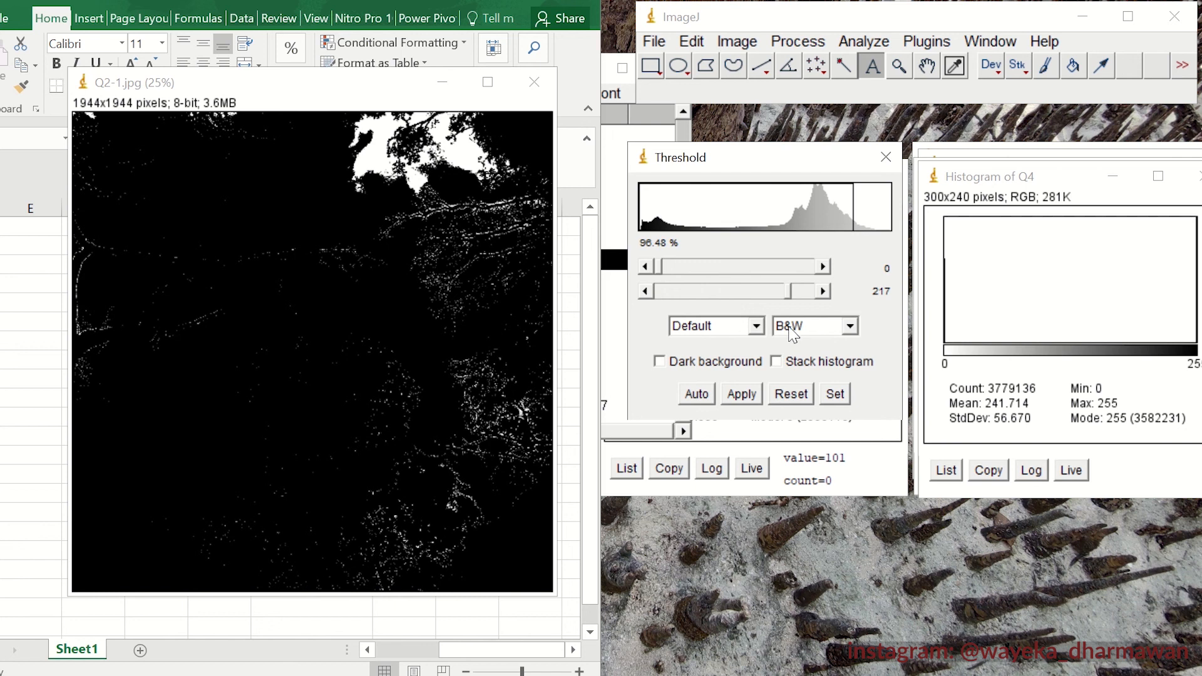
left_click_drag(792, 335, 748, 337)
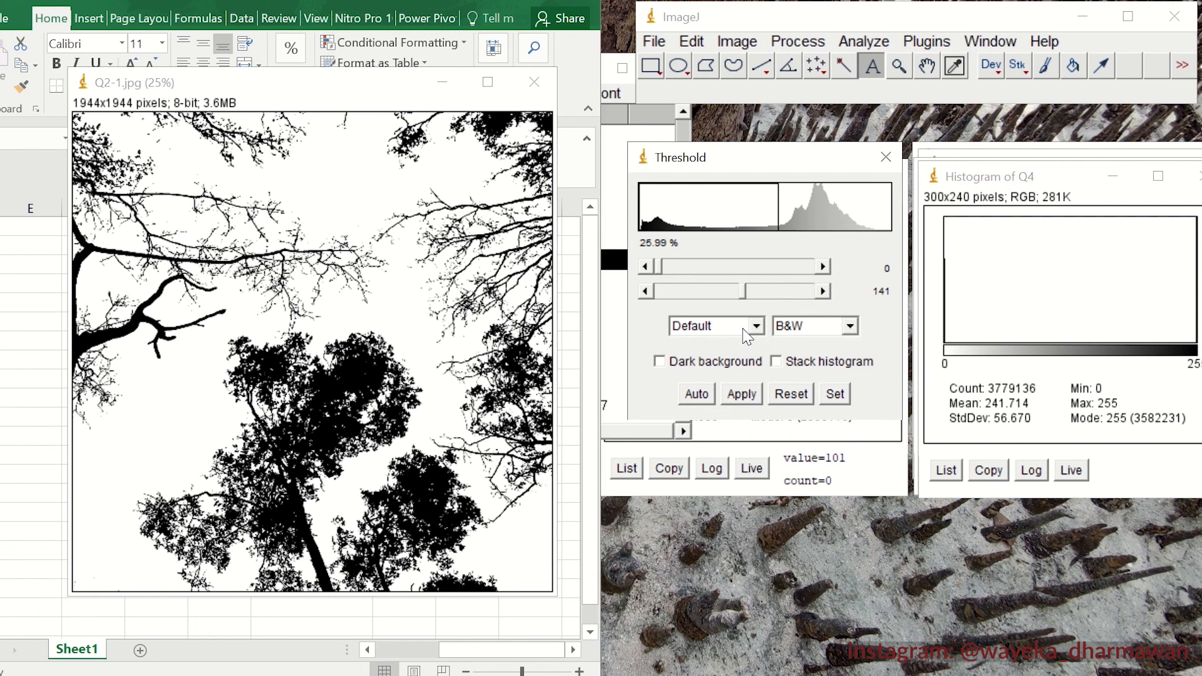
left_click_drag(747, 337, 747, 336)
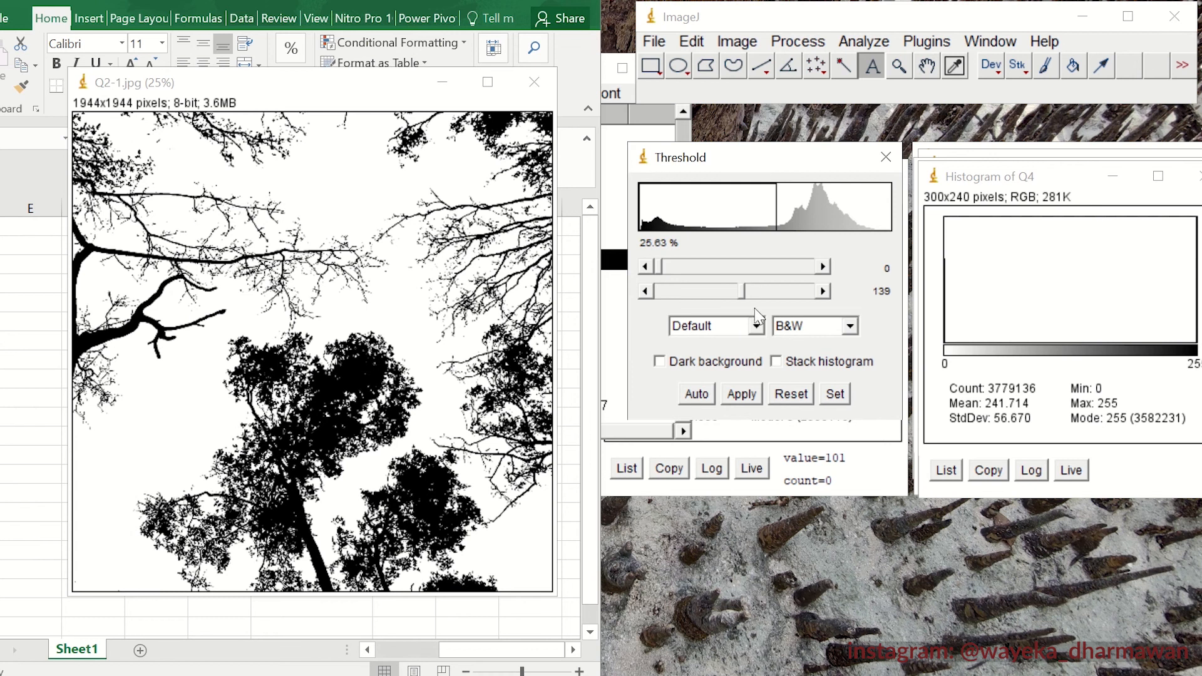
- Try finer upper threshold levels between 140 and 147 on the Q2 image to compare canopy and sky separation
left_click_drag(744, 293, 749, 291)
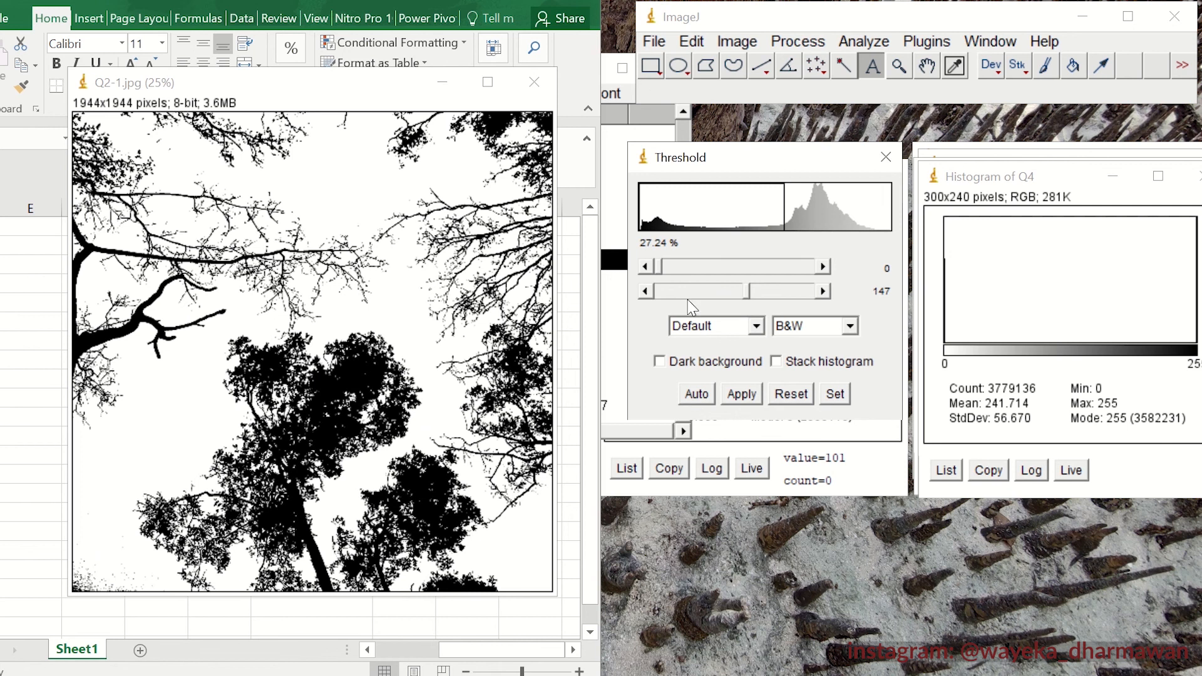
left_click(645, 292)
left_click(645, 292)
left_click(645, 291)
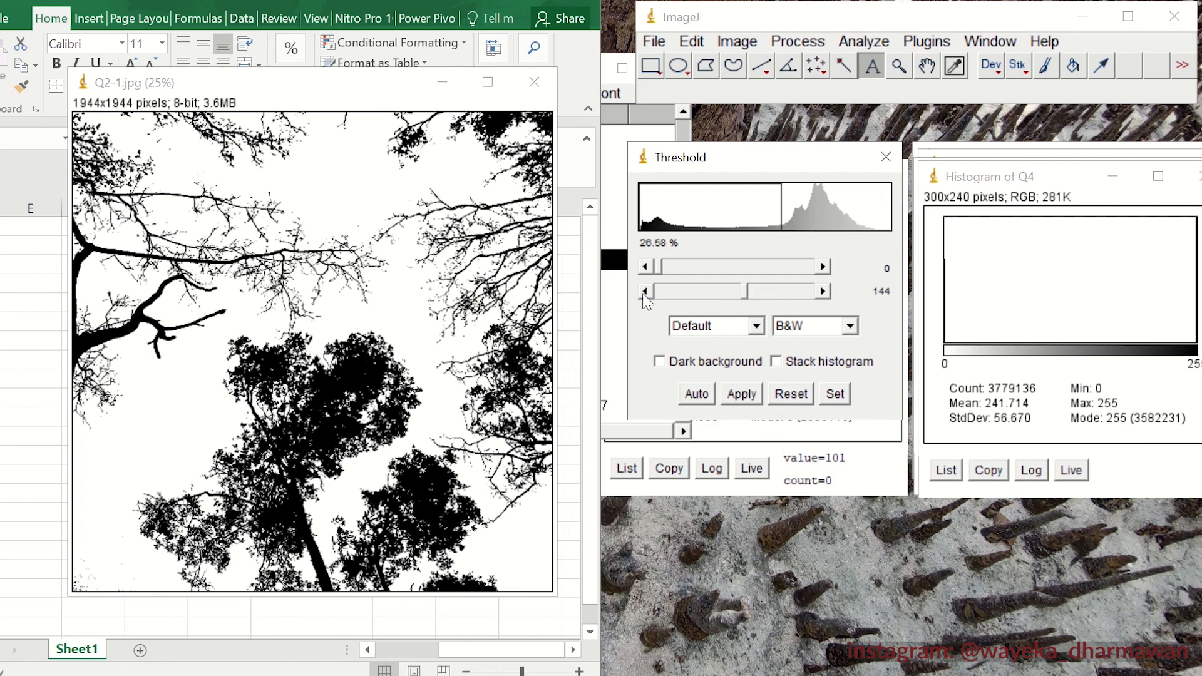
left_click(645, 292)
left_click(645, 291)
left_click(644, 292)
left_click(645, 291)
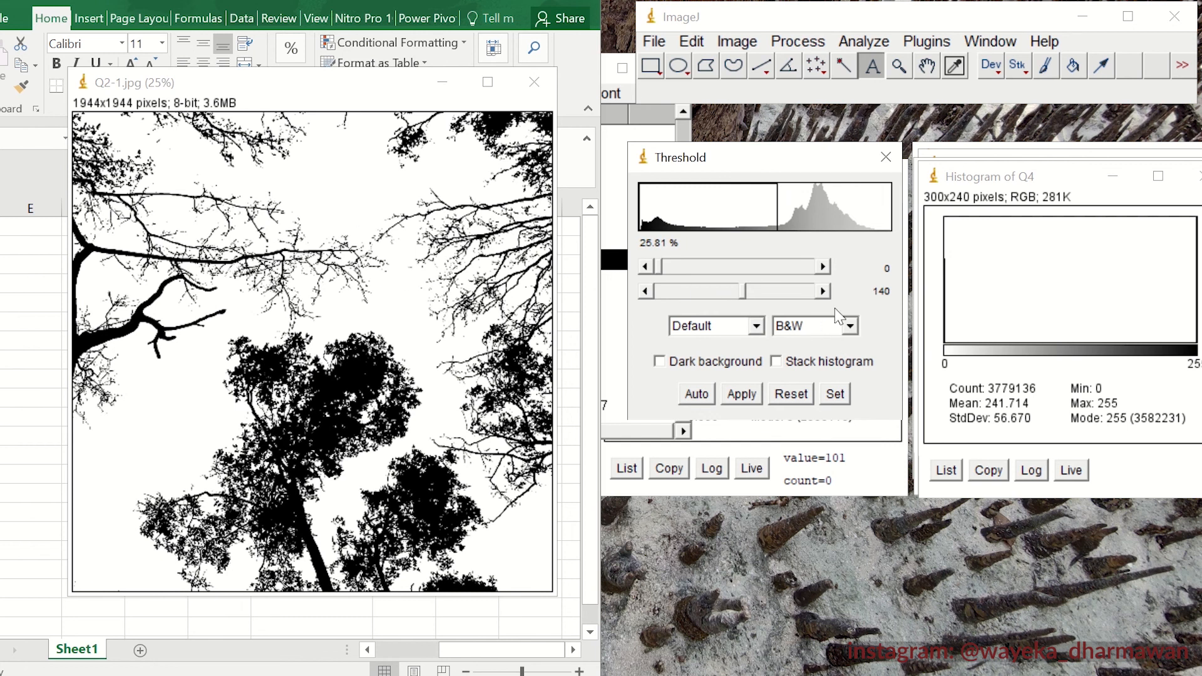
left_click(823, 292)
left_click(823, 292)
left_click(823, 291)
left_click(823, 292)
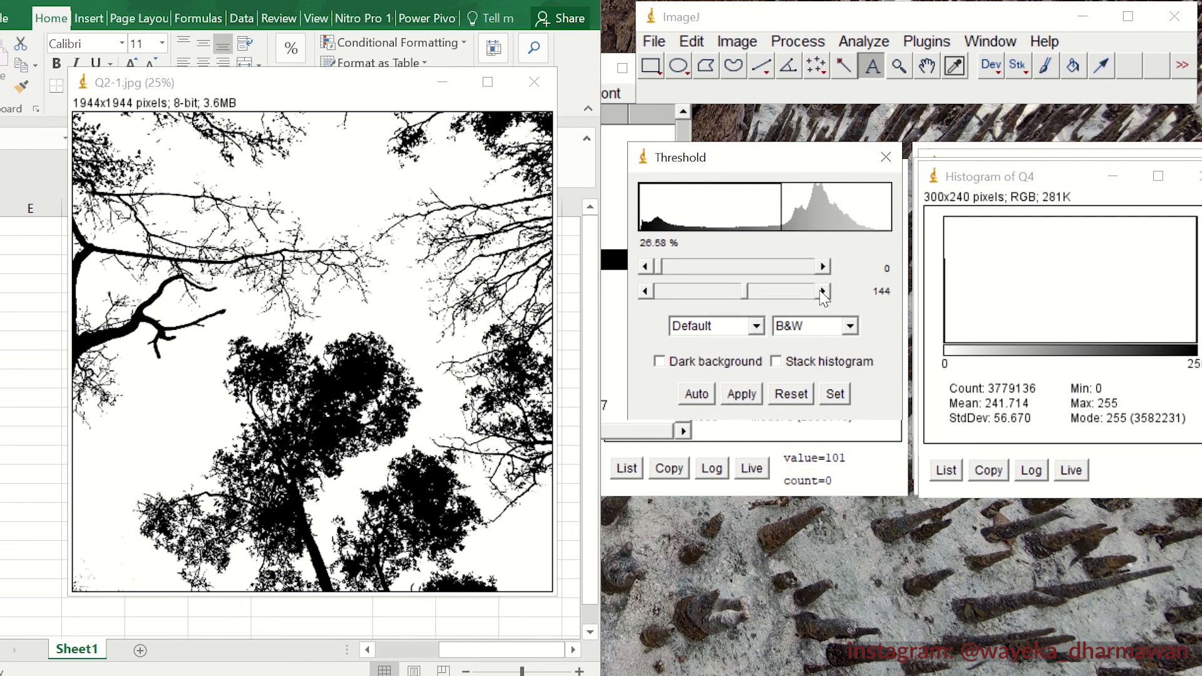
left_click(823, 291)
left_click(823, 291)
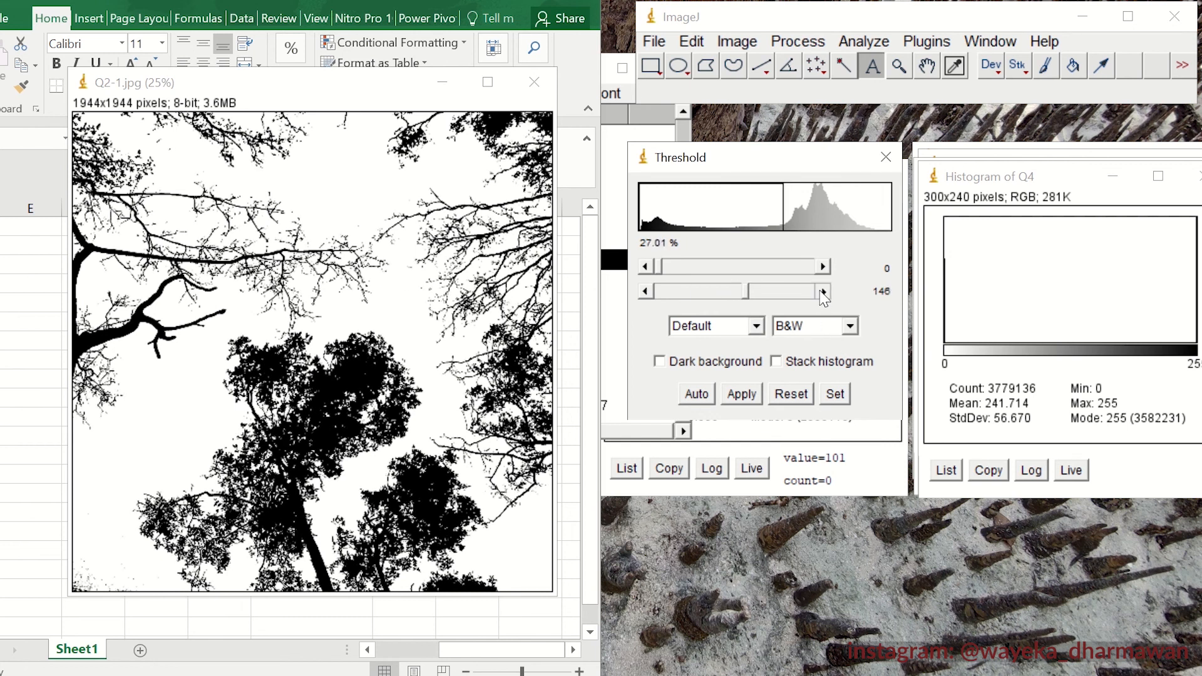
- Set the Q2 image's upper threshold to 143 and apply the threshold
left_click(647, 293)
left_click(647, 293)
left_click(646, 293)
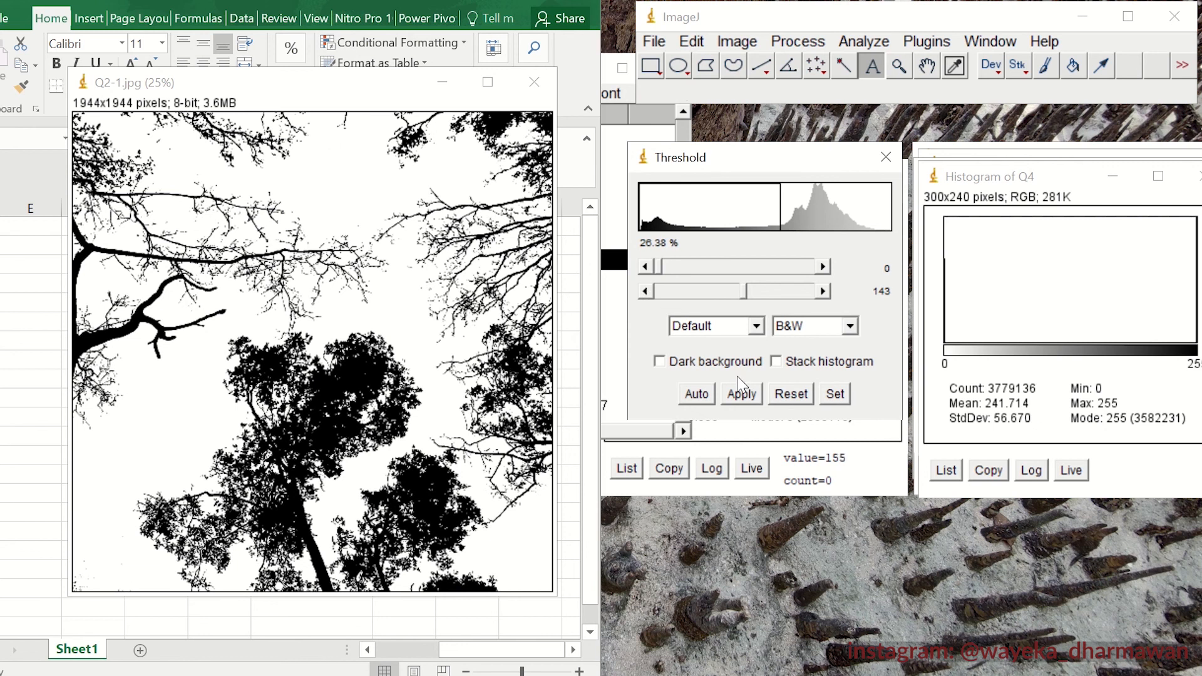
left_click(824, 288)
left_click(645, 296)
left_click(737, 396)
- Generate the histogram of the thresholded Q2 image and place its window beside the Threshold dialog
left_click(864, 41)
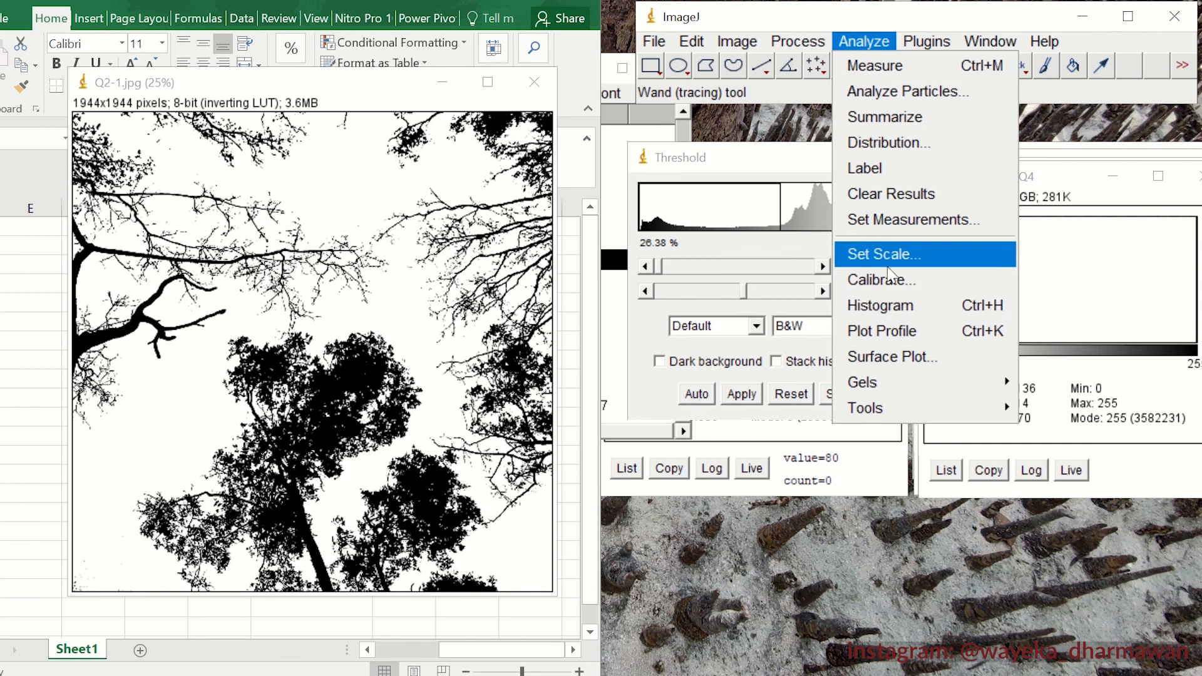
left_click(889, 306)
left_click_drag(238, 195, 1076, 184)
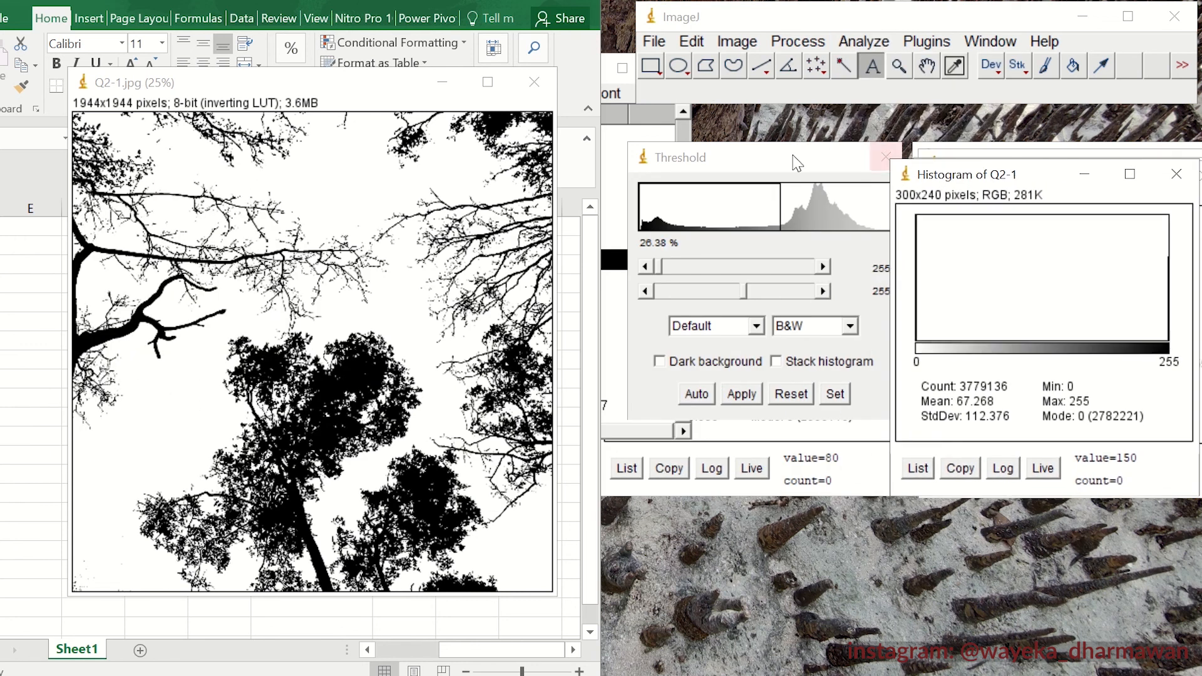
- Bring the Excel sheet forward, list the Q2 histogram's values and copy the row for value 255
left_click(284, 3)
left_click(919, 469)
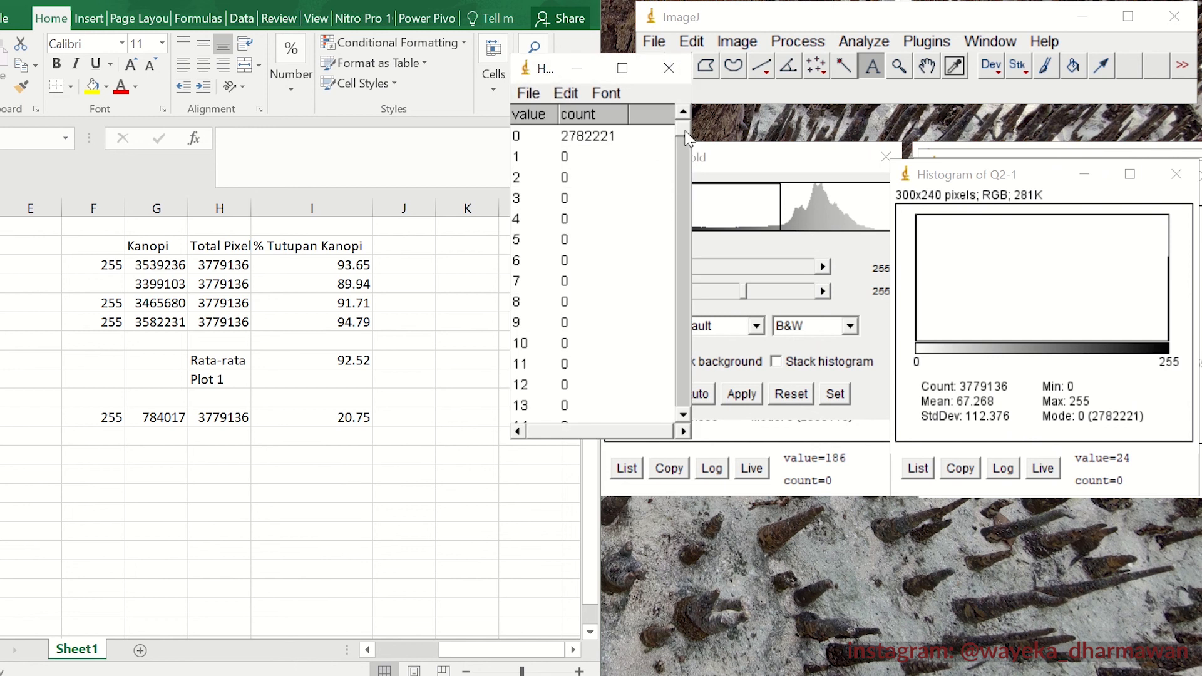
left_click_drag(687, 136, 675, 404)
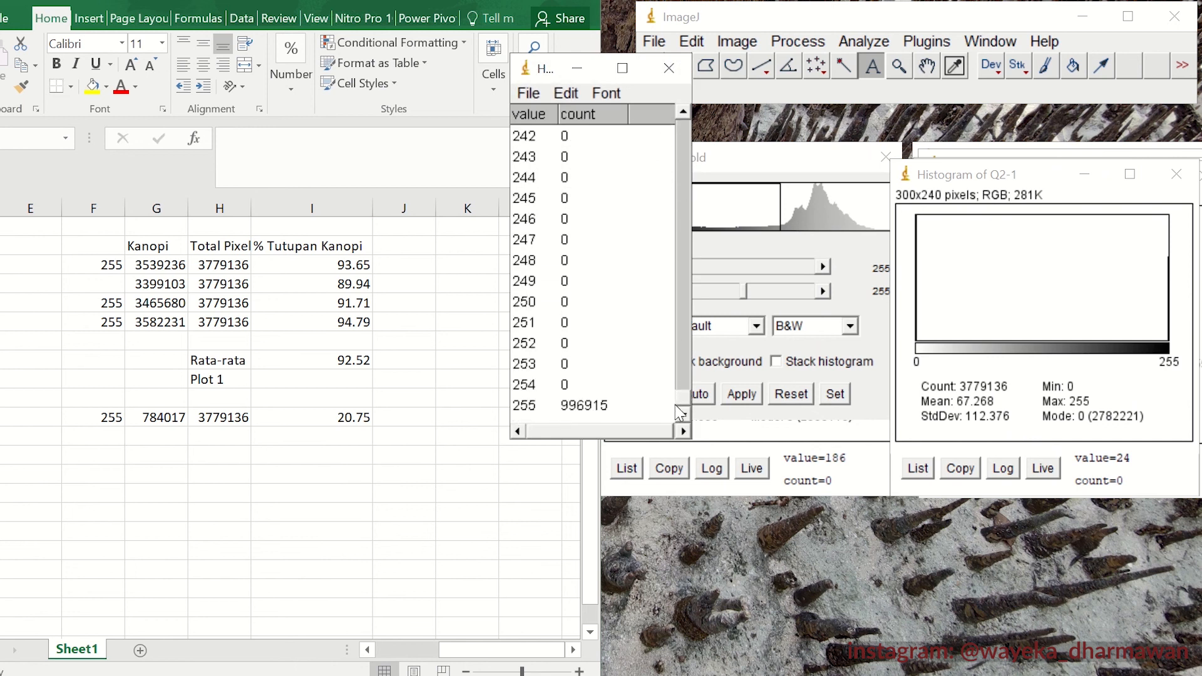
left_click(589, 407)
right_click(594, 409)
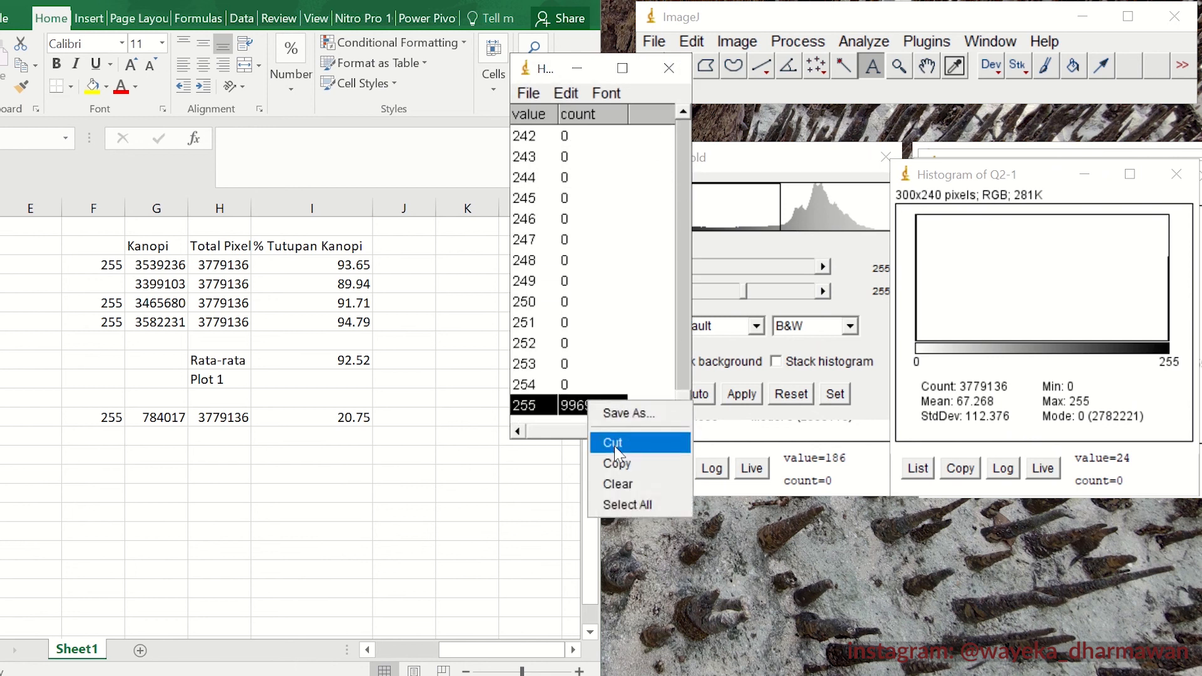
left_click(626, 461)
- Paste the copied Q2 value and pixel count into F12:G12 of the Excel sheet
left_click(104, 424)
left_click(104, 436)
right_click(105, 436)
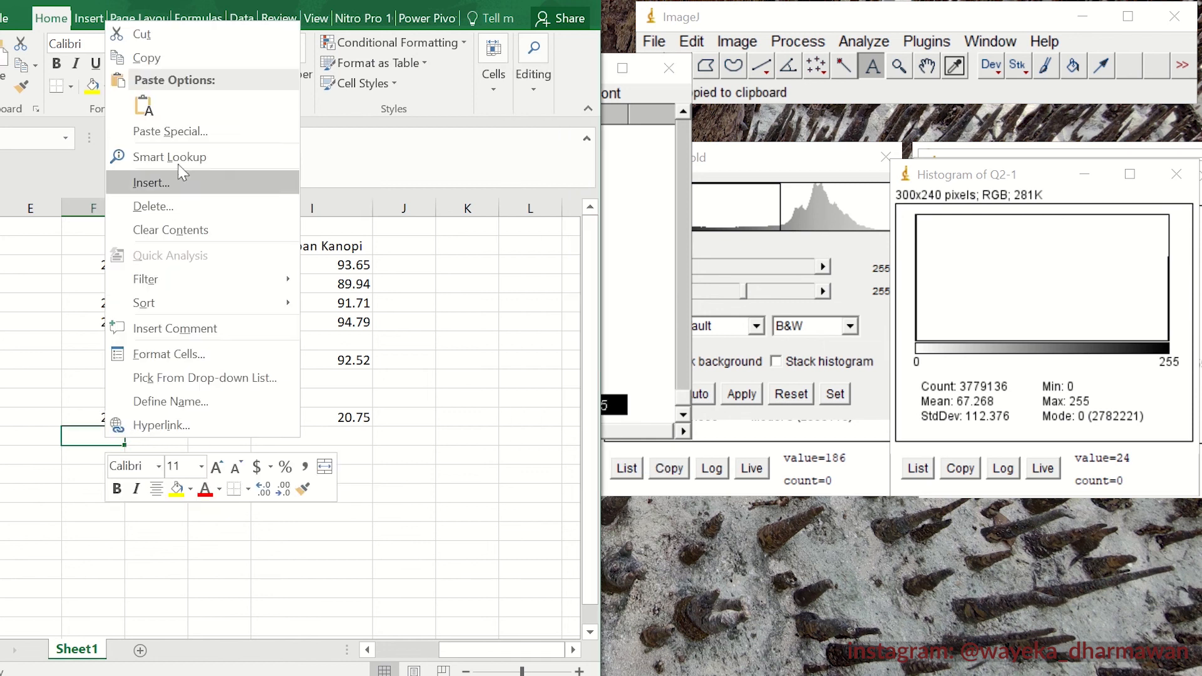
left_click(100, 102)
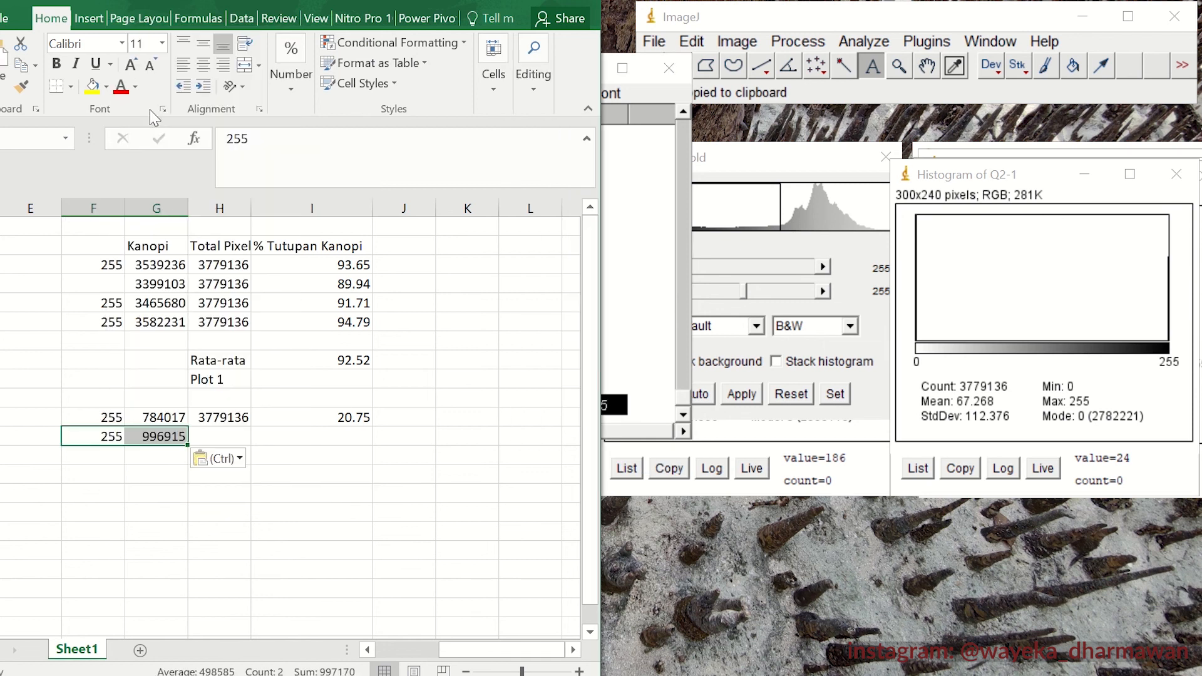
- Copy the total pixels and canopy percentage formula from H11:I11 into H12:I12
left_click_drag(235, 418, 332, 421)
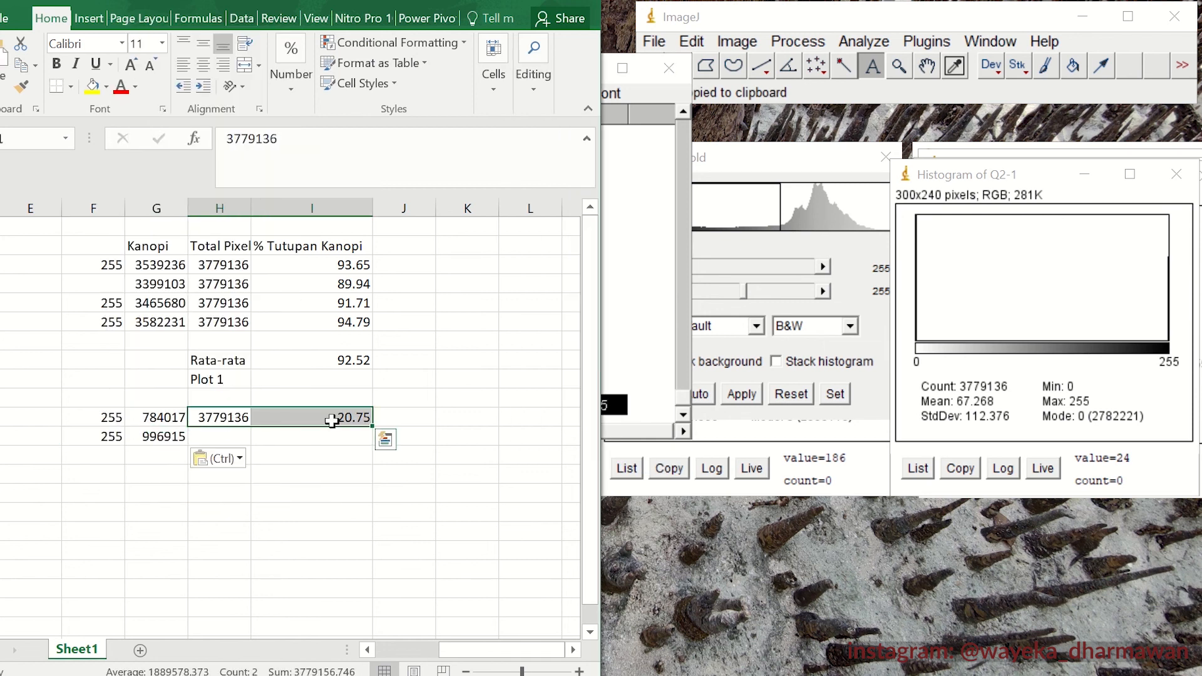
key("ctrl+c")
left_click(223, 437)
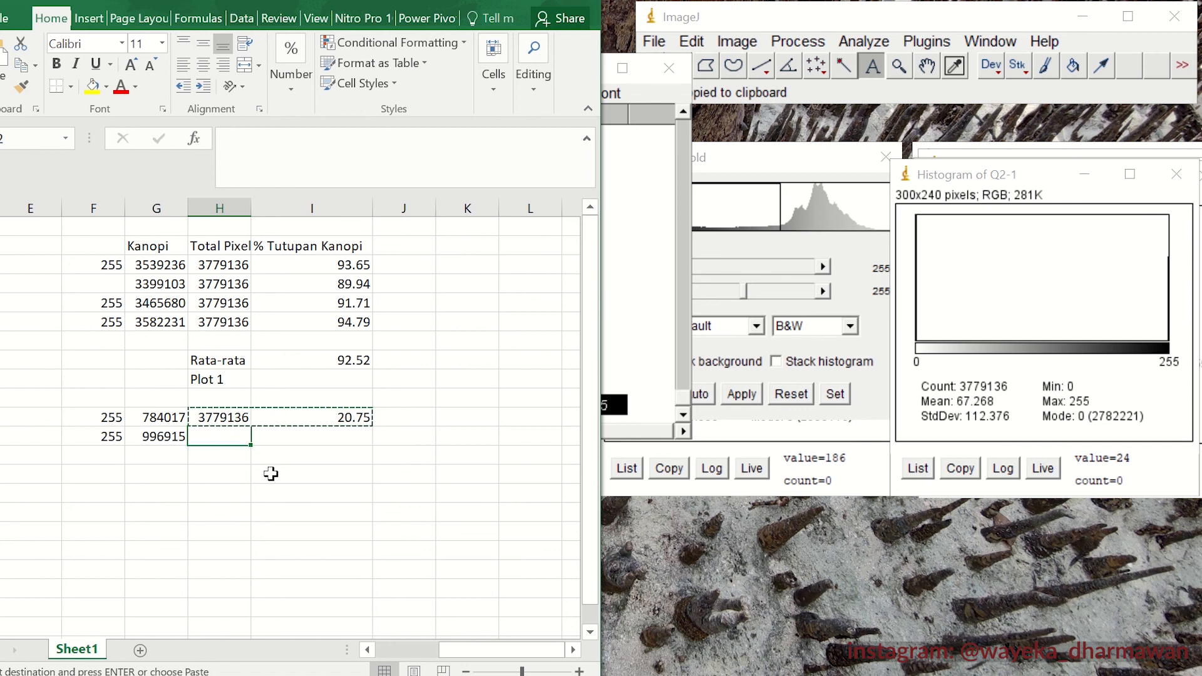
key("ctrl+v")
left_click(304, 527)
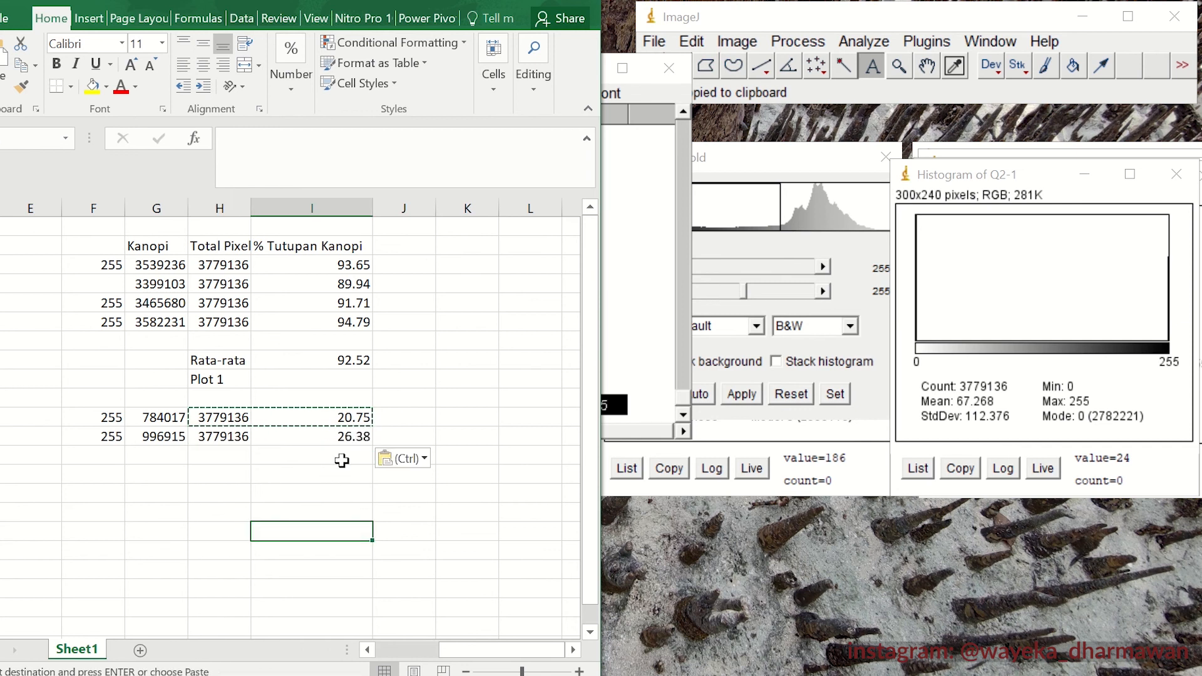
left_click(342, 461)
left_click(342, 507)
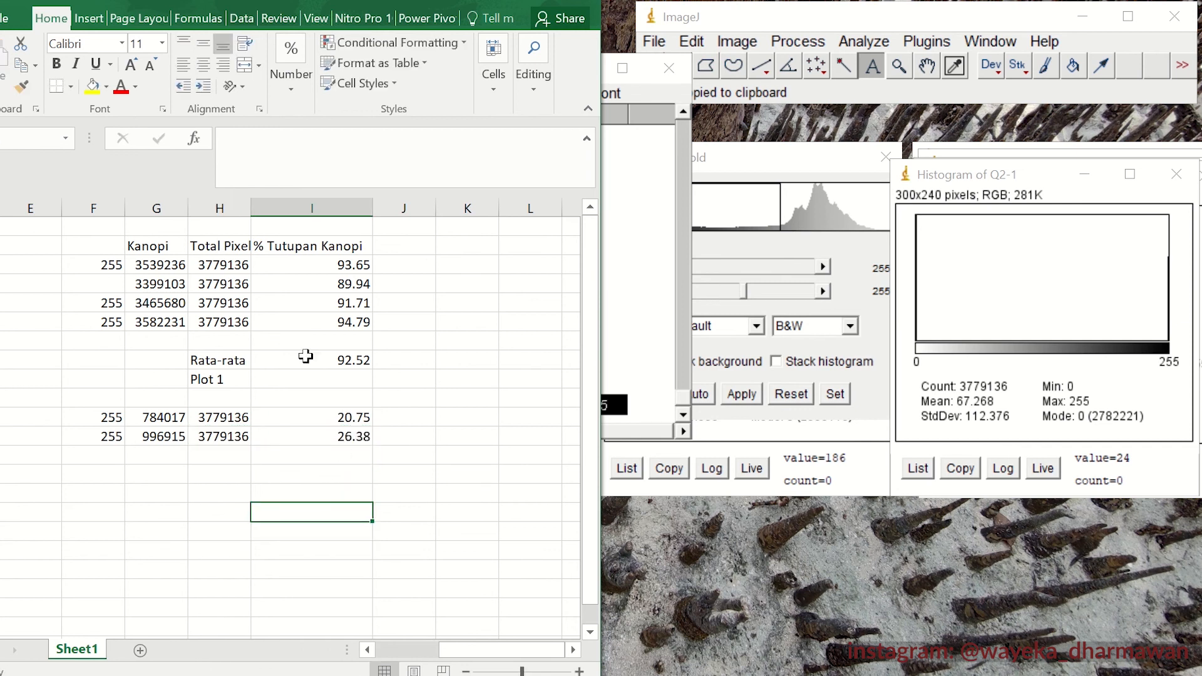
- Copy the plot 1 average block from H8:I9 to H18:I19 and open the copied "Plot 1" label for editing
left_click_drag(236, 357, 322, 377)
key("ctrl+c")
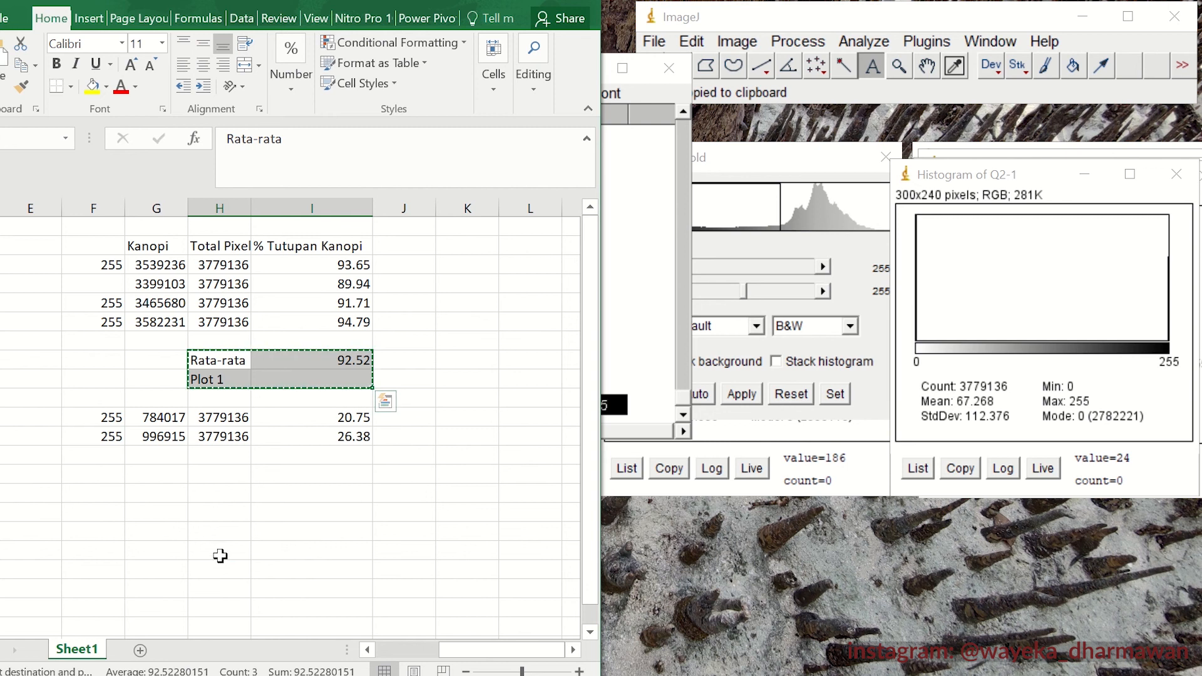
left_click(220, 556)
key("ctrl+v")
left_click(240, 569)
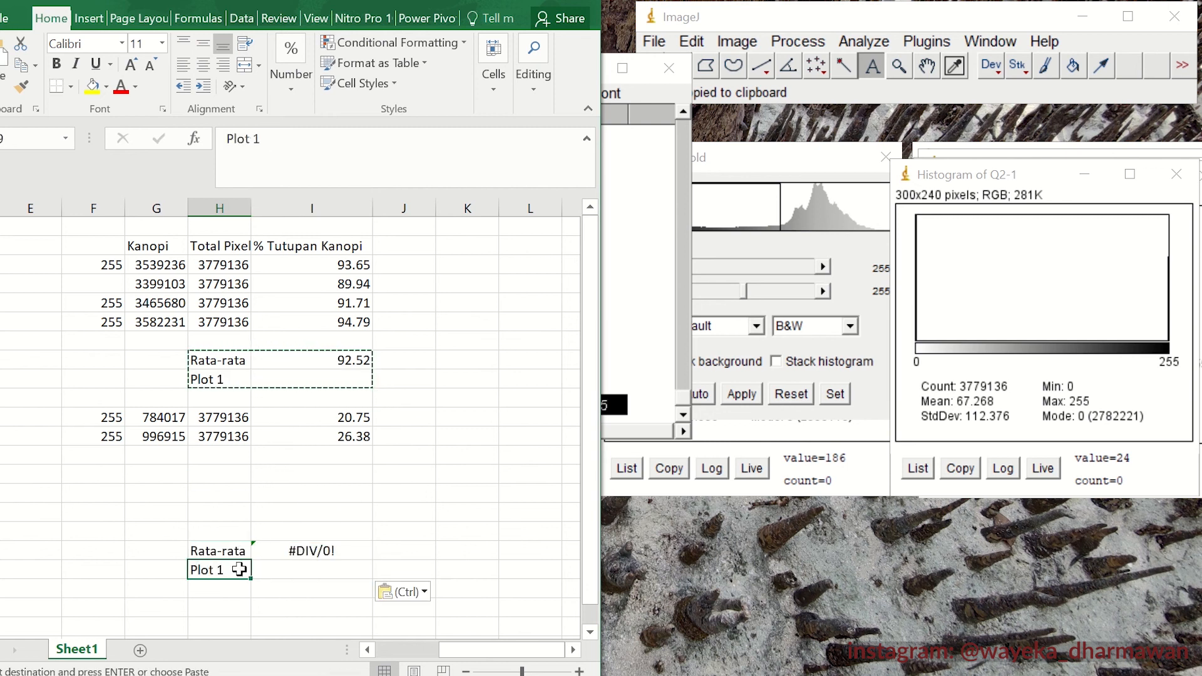
double_click(240, 569)
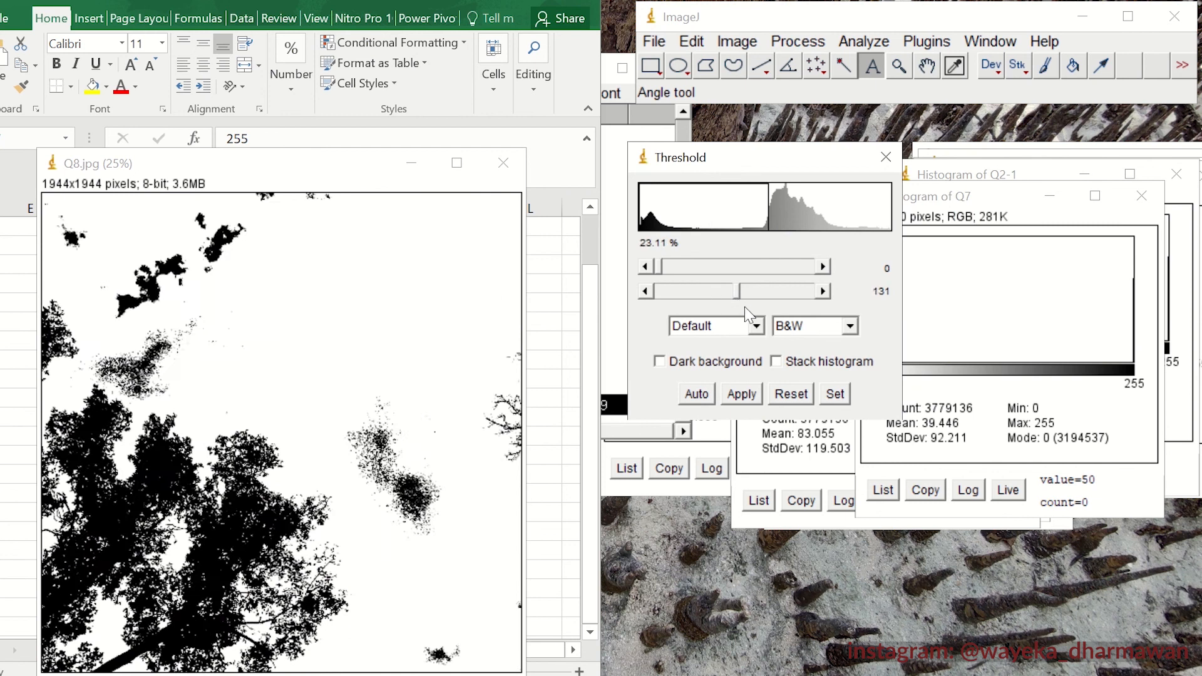
- Lower the upper threshold limit of Q8.jpg to isolate its canopy and begin analysing the thresholded image
left_click_drag(737, 291, 708, 291)
left_click(864, 41)
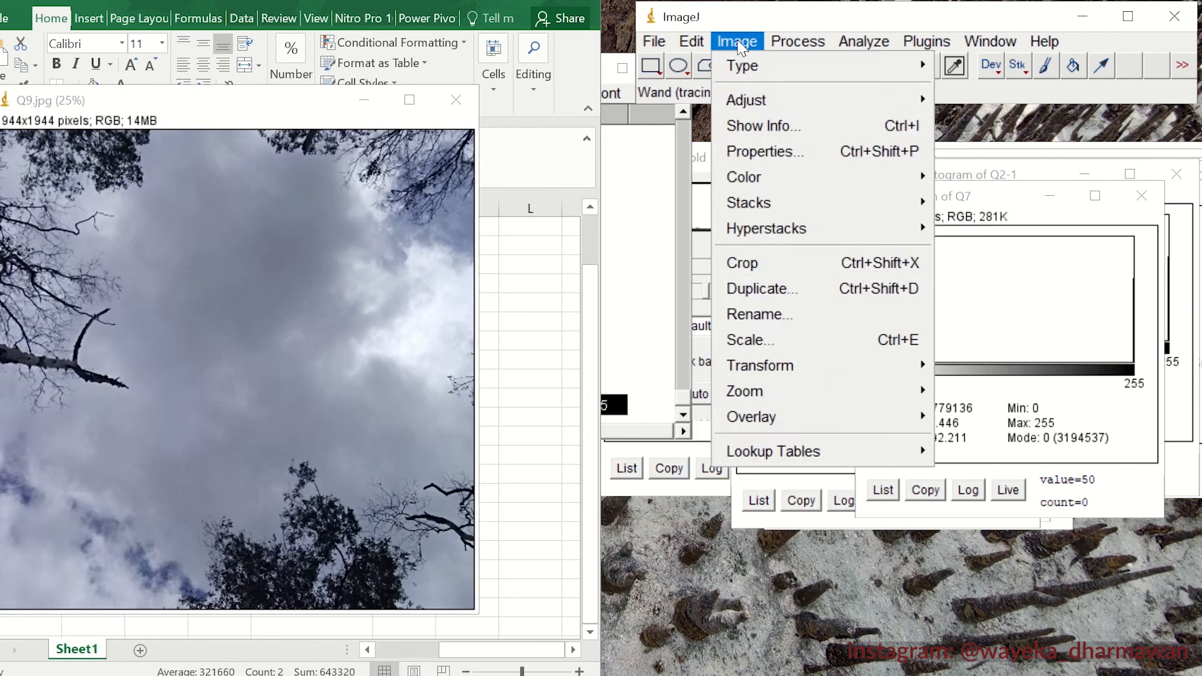
- Convert Q9.jpg to 8-bit, lower its upper threshold limit to leave out the dark cloud, and apply the threshold
left_click(957, 66)
left_click(736, 41)
mouse_move(746, 100)
left_click(985, 178)
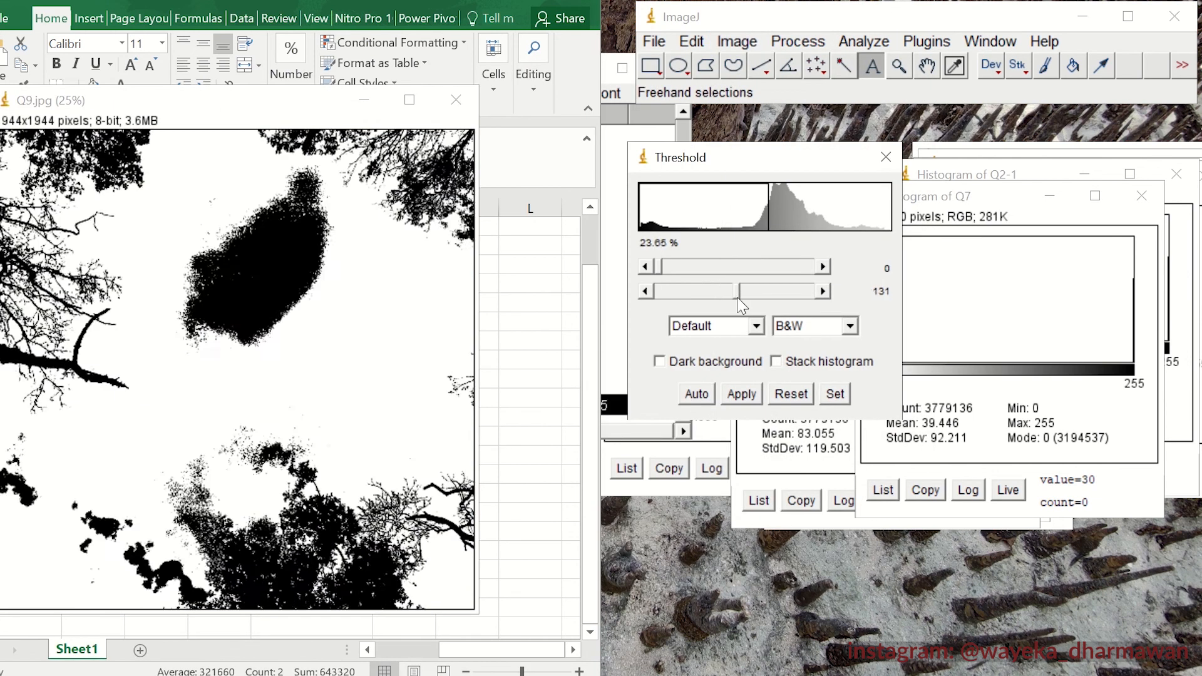
left_click_drag(739, 292, 715, 291)
left_click(742, 393)
- Generate Q9's histogram, list its values and copy the row for value 255 into F19:G19 of the Excel sheet
left_click(864, 41)
left_click(883, 306)
left_click(29, 410)
right_click(586, 403)
left_click(616, 462)
left_click(93, 513)
key("ctrl+v")
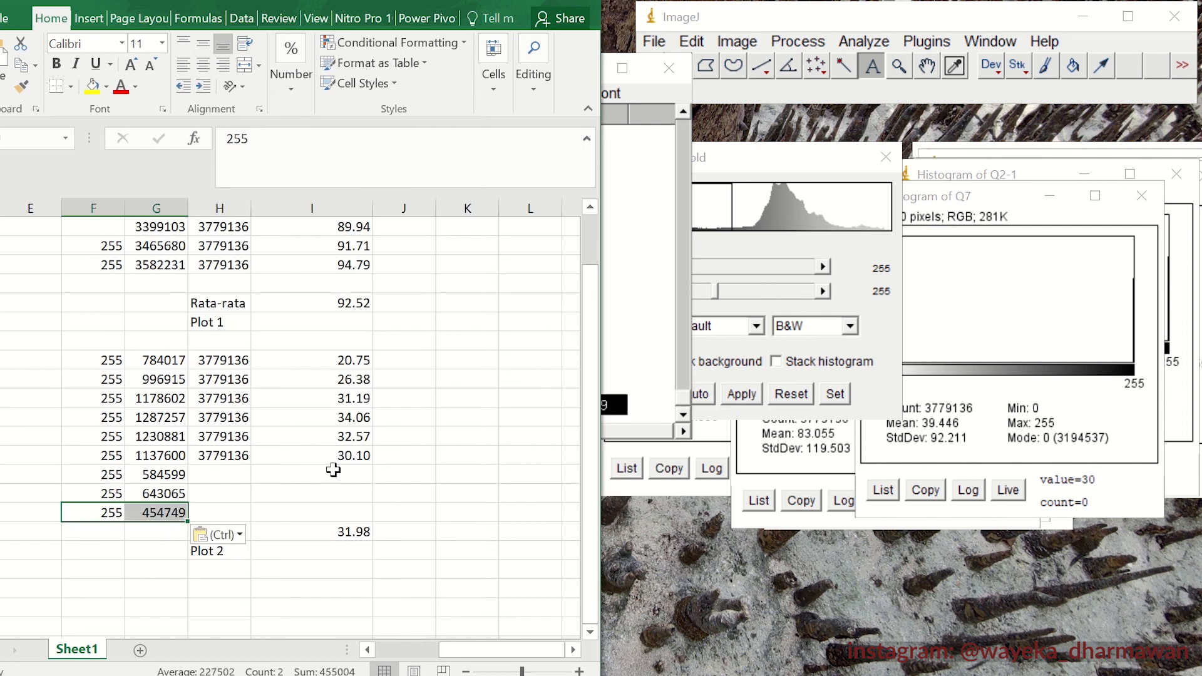
- Fill the total pixels and canopy percentage from H16:I16 down to row 19 and clear the old plot 2 average in I20
left_click_drag(372, 466, 373, 515)
left_click(445, 432)
key("Delete")
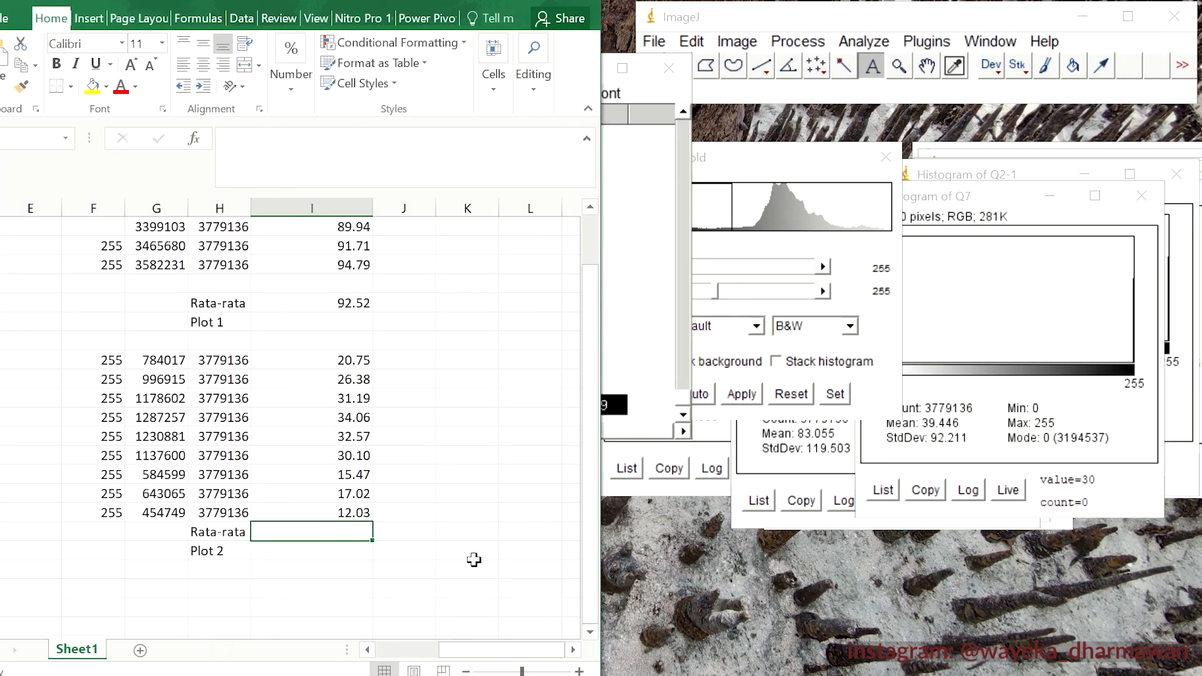
- Enter =AVERAGE(I11:I19) in I20 as the plot 2 average canopy cover
type("=averag")
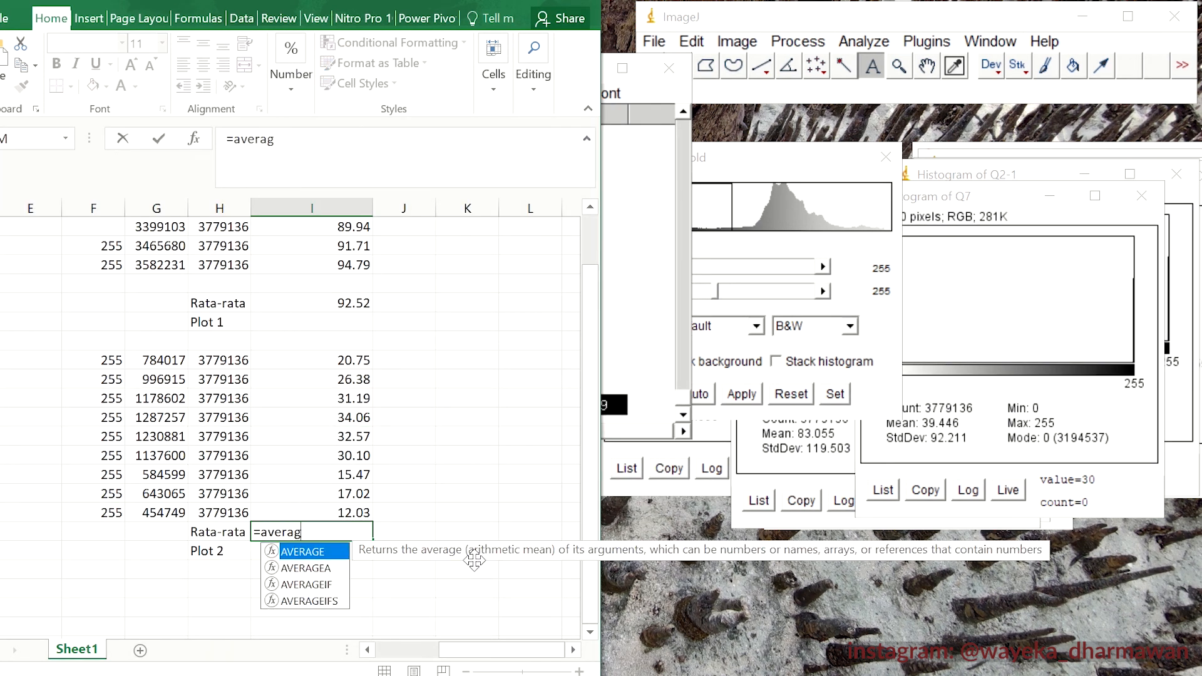
type("e(")
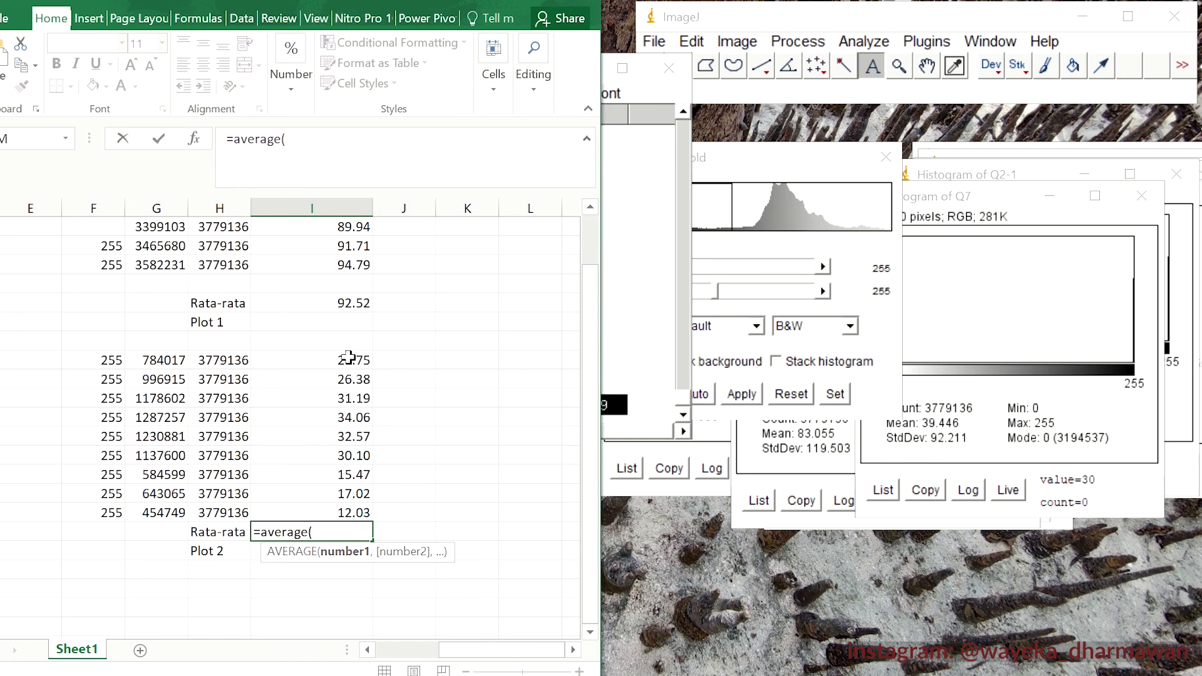
left_click_drag(349, 357, 332, 503)
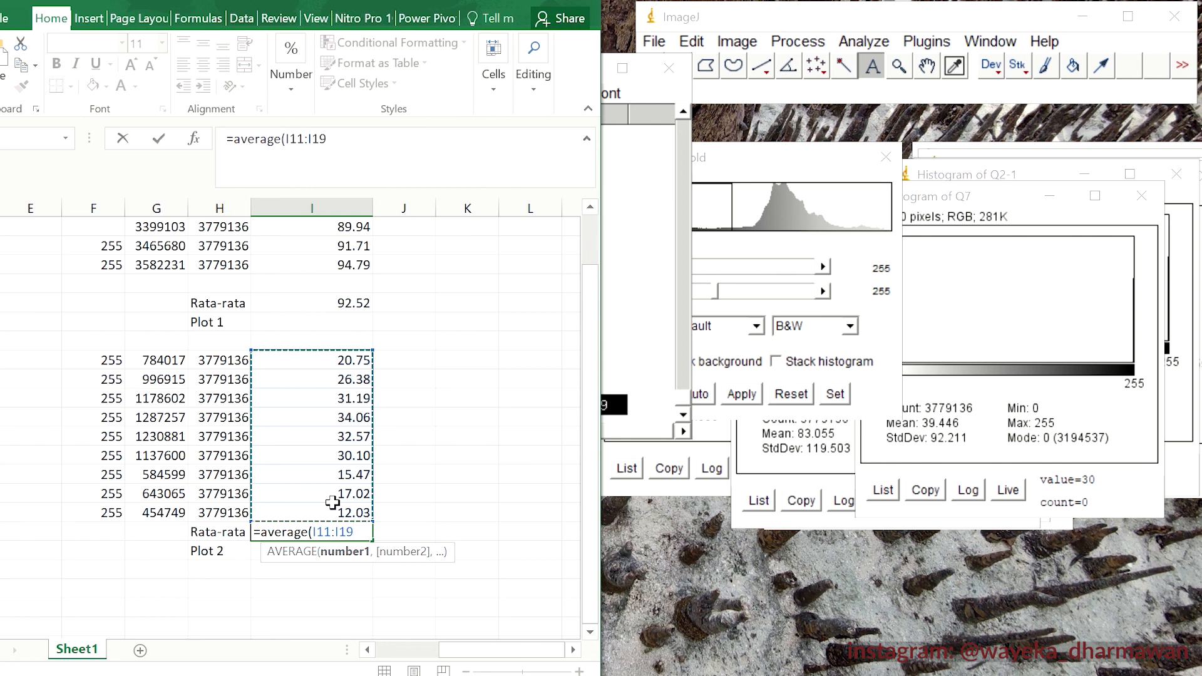
type(")")
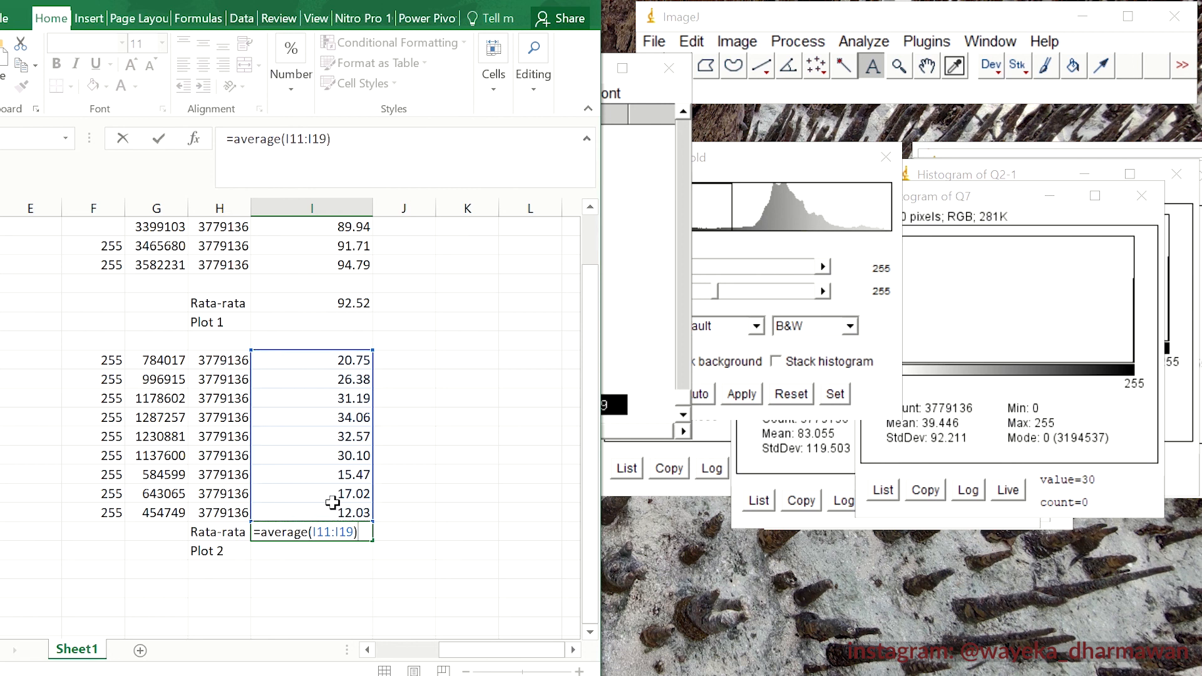
key("Return")
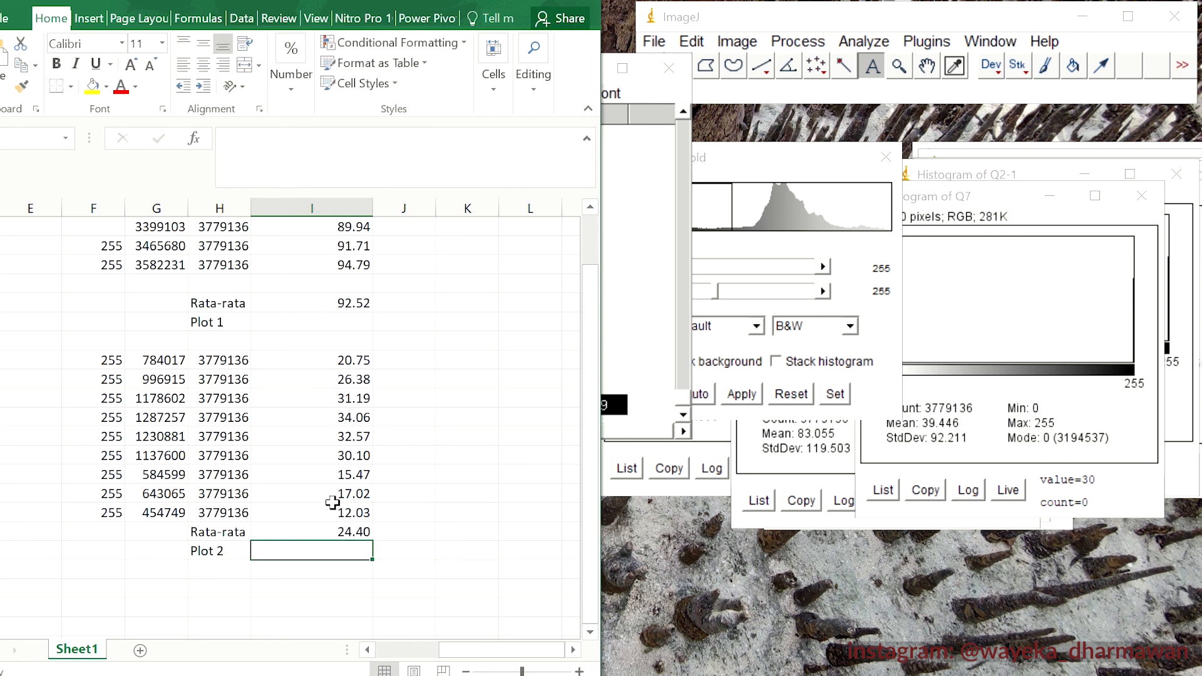
left_click(351, 530)
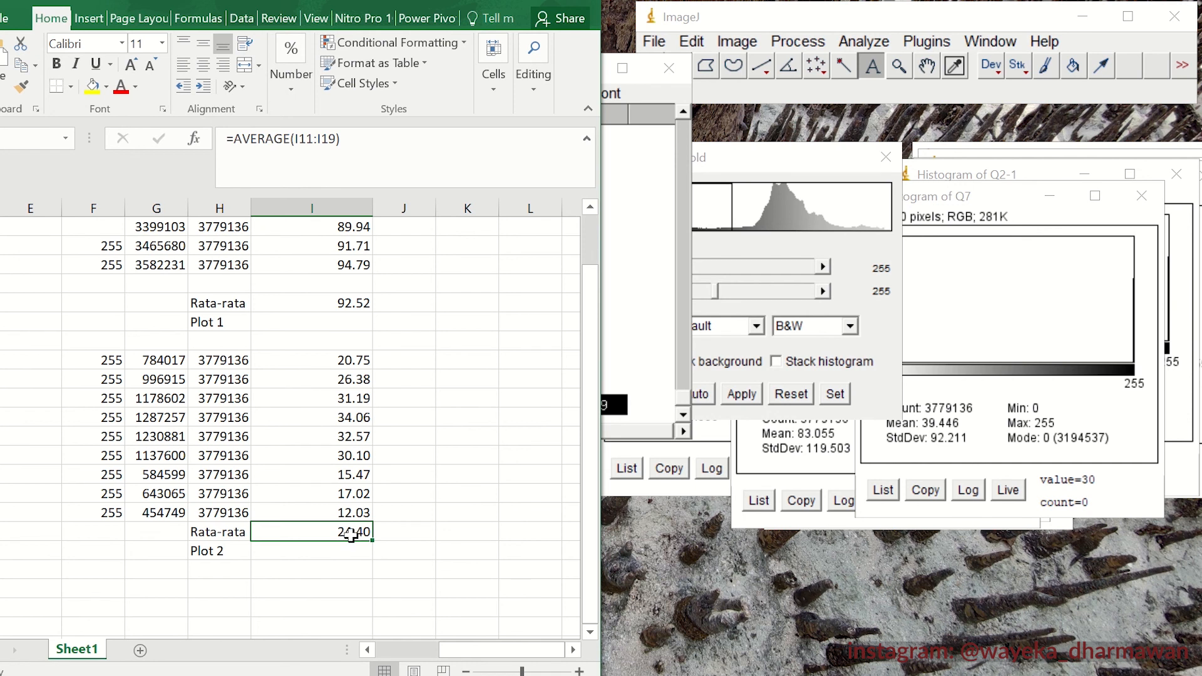
- Enter =STDEV(I3:I6) in I9, beside the "std" label, as the plot 1 standard deviation
scroll(350, 532, "up", 3)
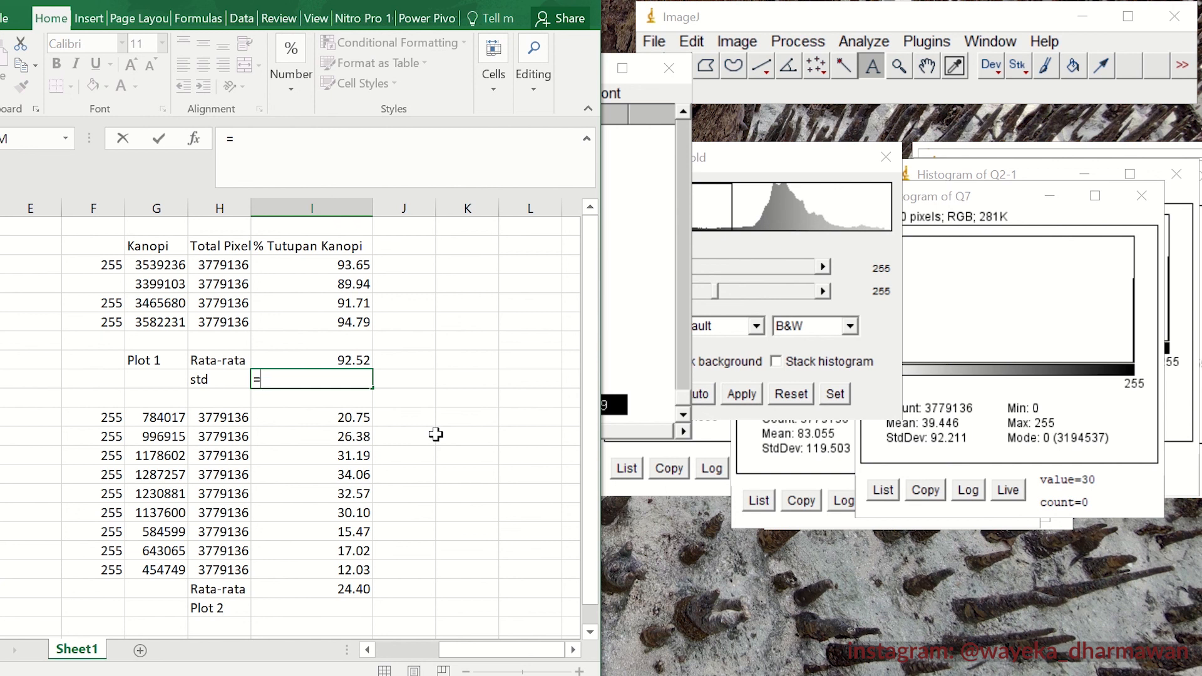
type("stdev")
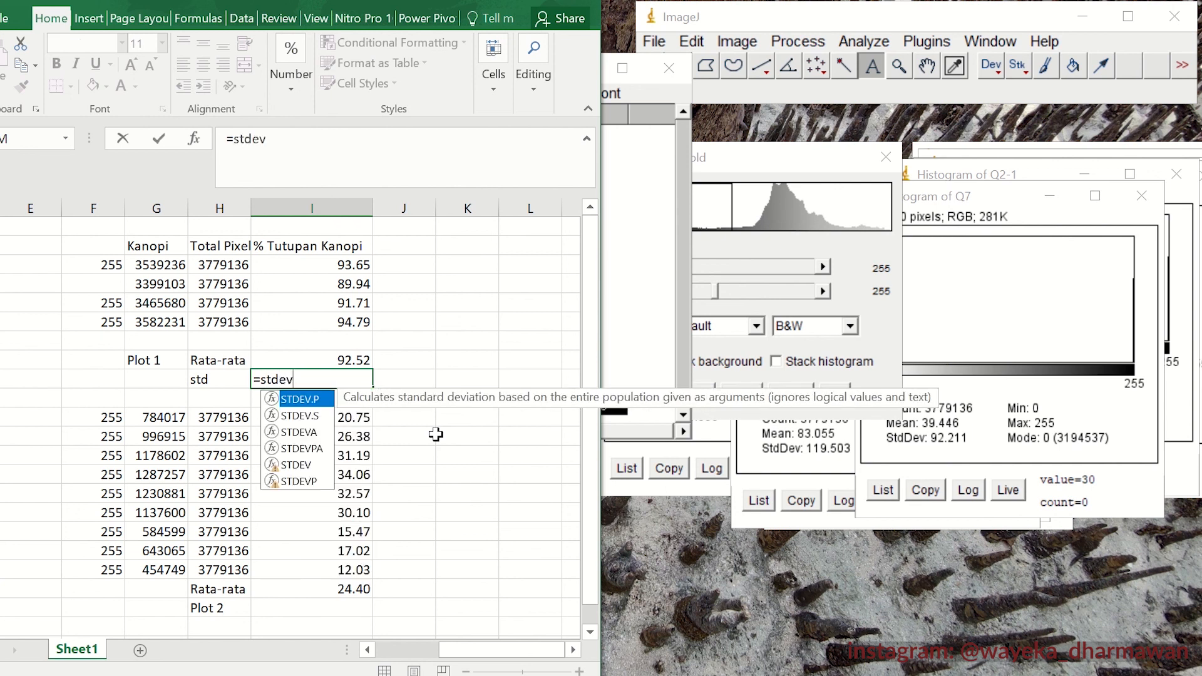
type("(")
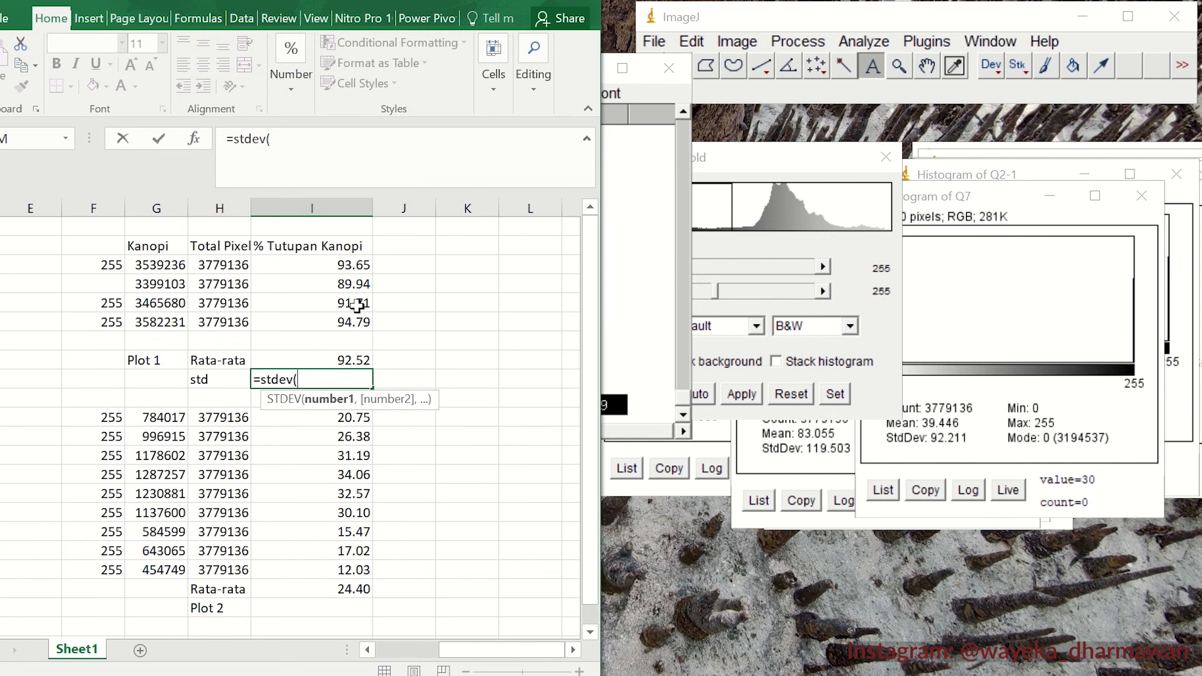
left_click_drag(349, 265, 338, 322)
type(")")
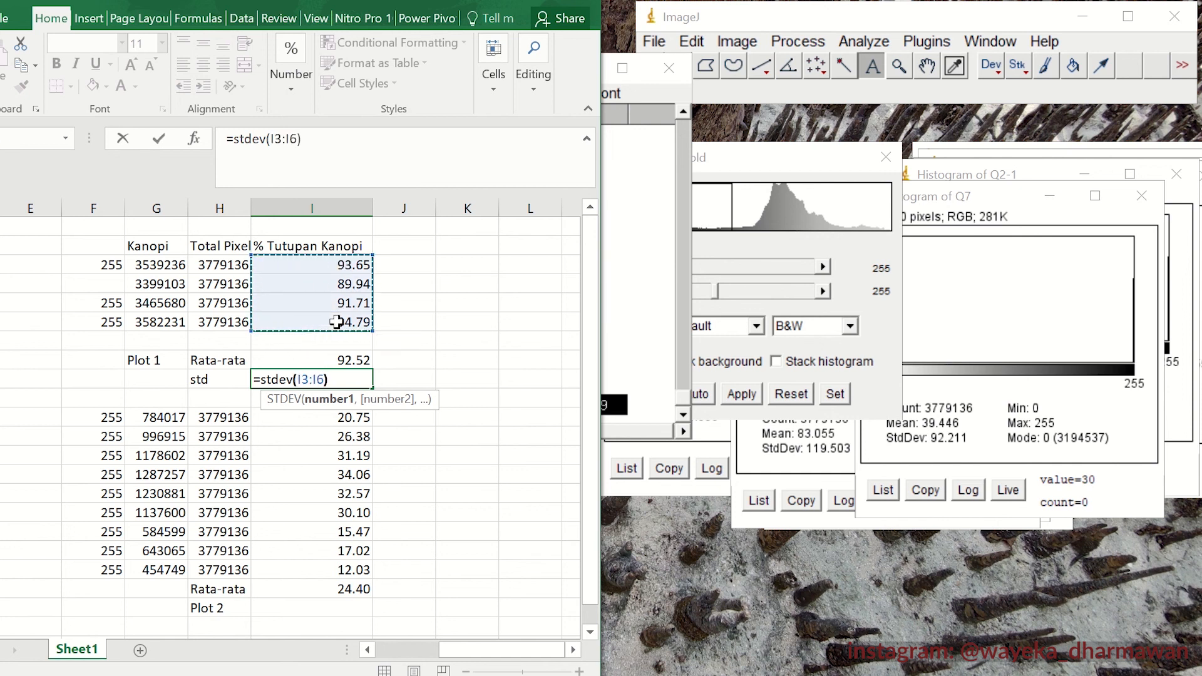
key("Return")
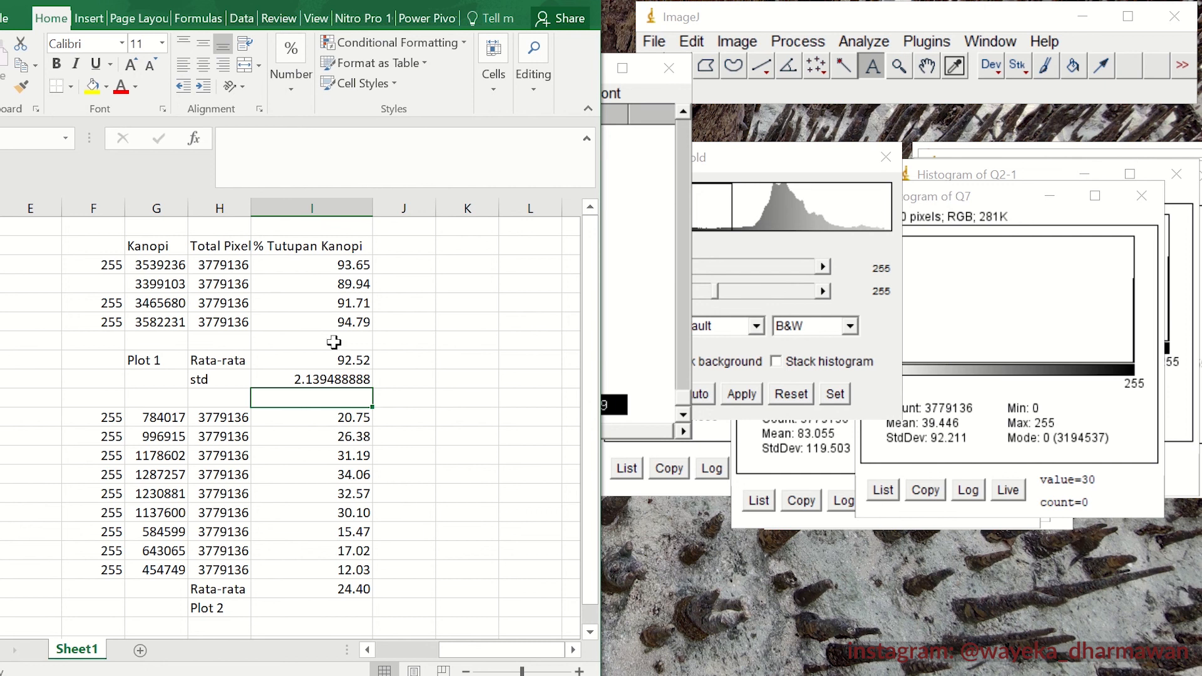
left_click(329, 379)
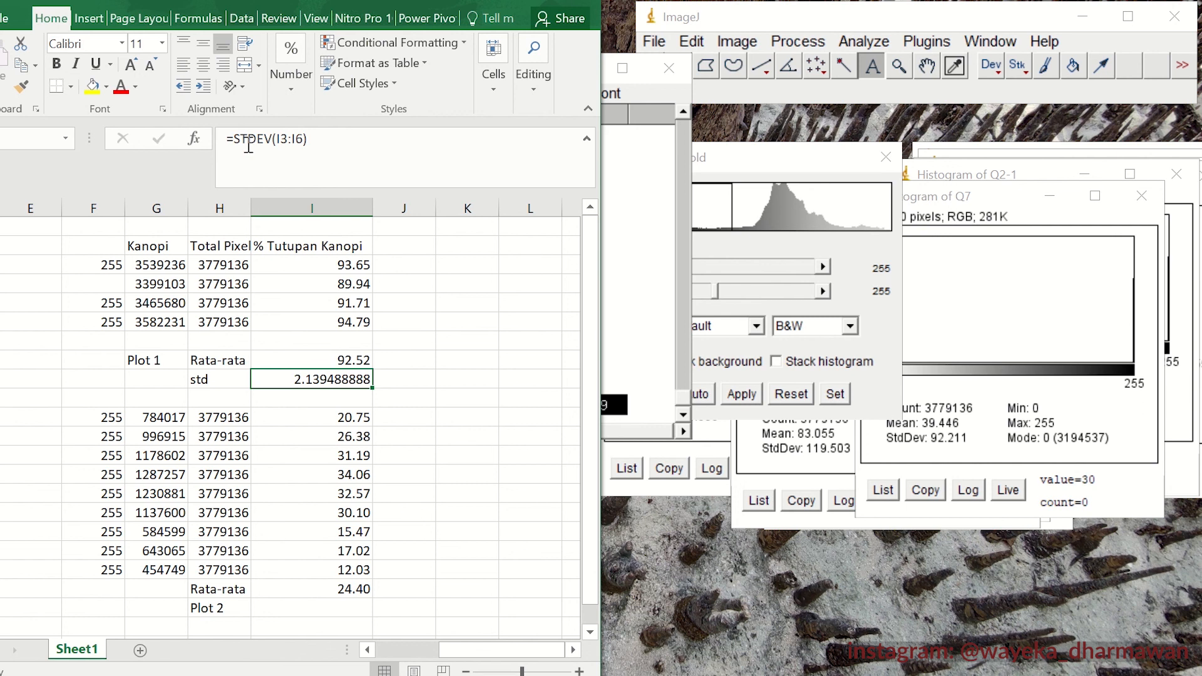
- Format the plot 1 standard deviation in I9 as Number with 2 decimal places
right_click(346, 382)
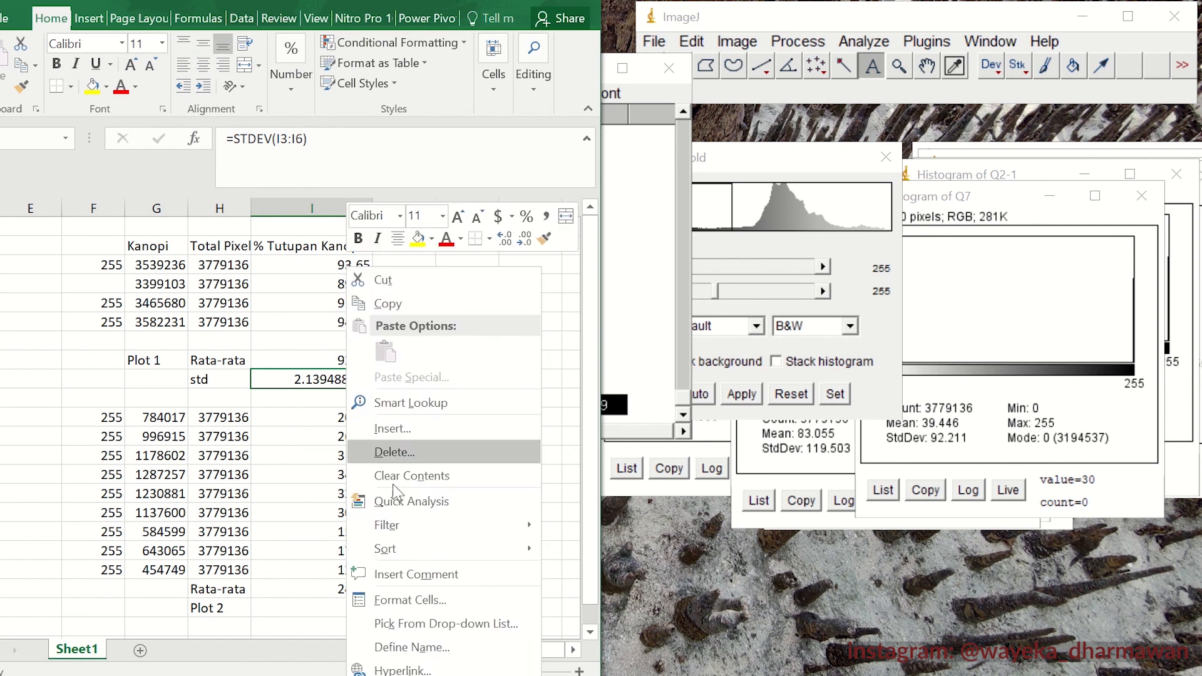
left_click(425, 601)
left_click(236, 313)
left_click(232, 299)
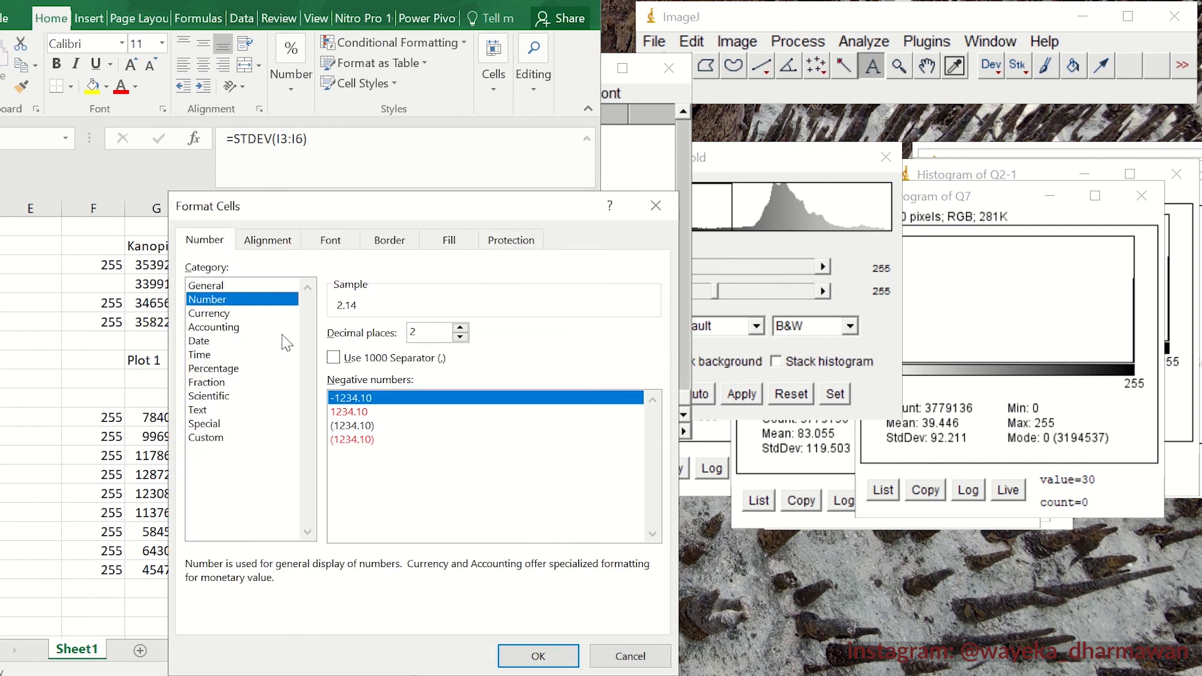
left_click(538, 656)
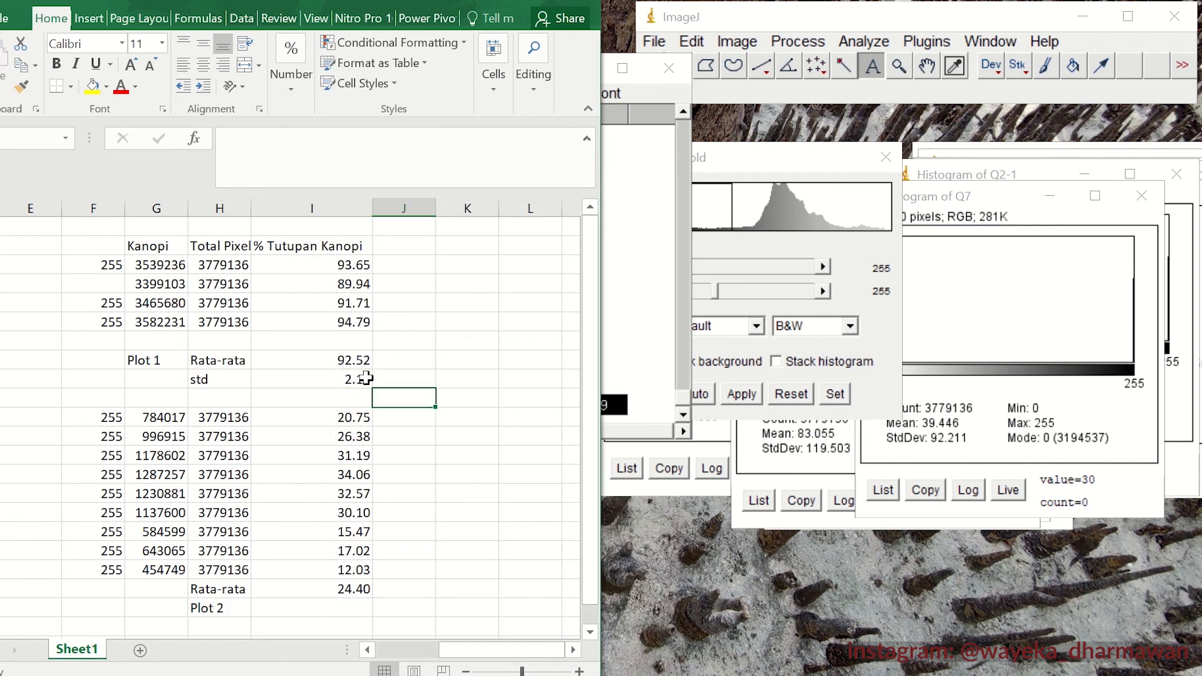
left_click(443, 475)
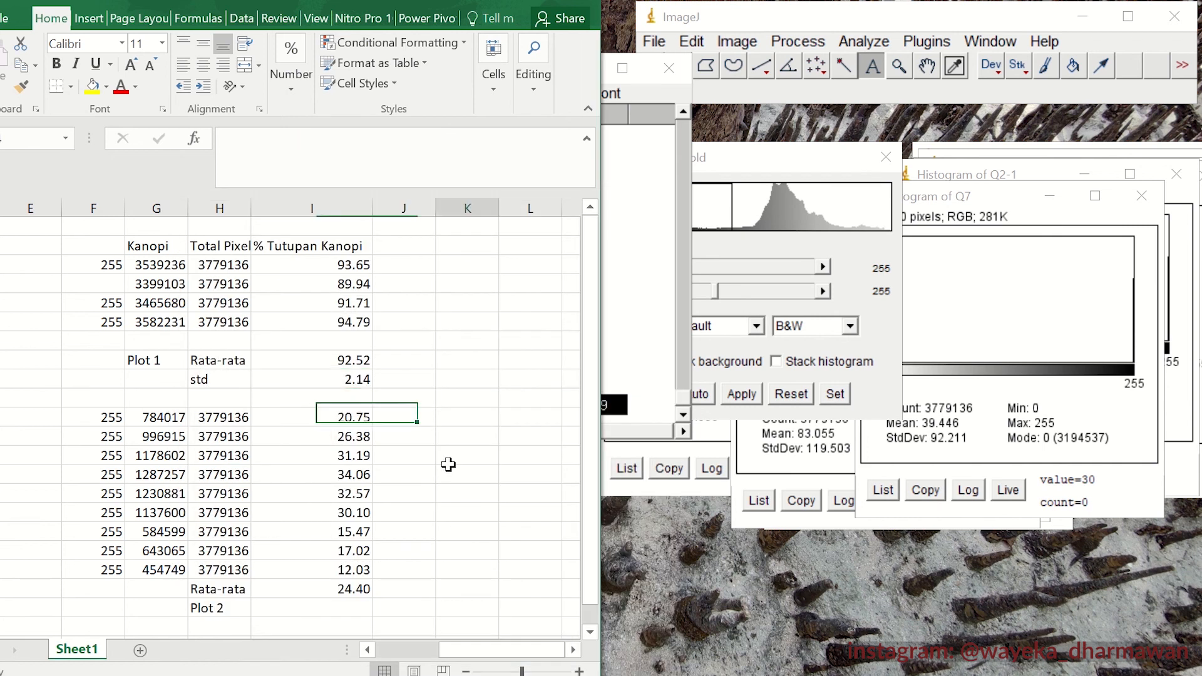
- Enter =STDEV(I11:I19) in I21 as the plot 2 standard deviation
scroll(442, 483, "down", 1)
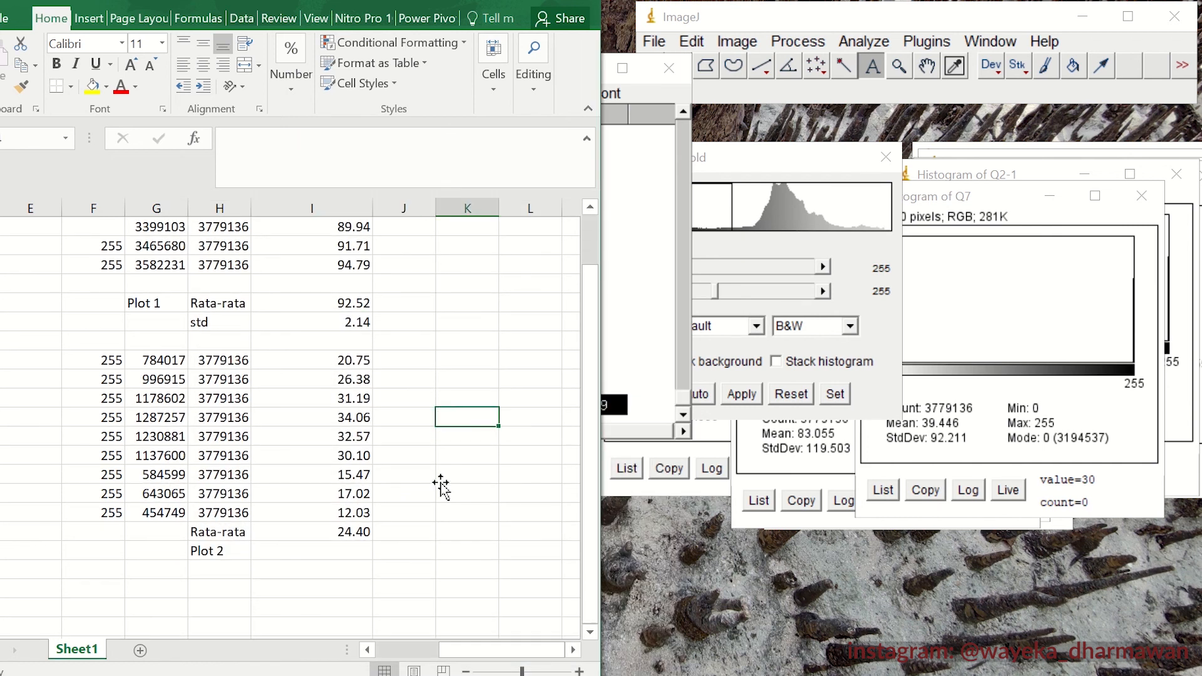
left_click(351, 552)
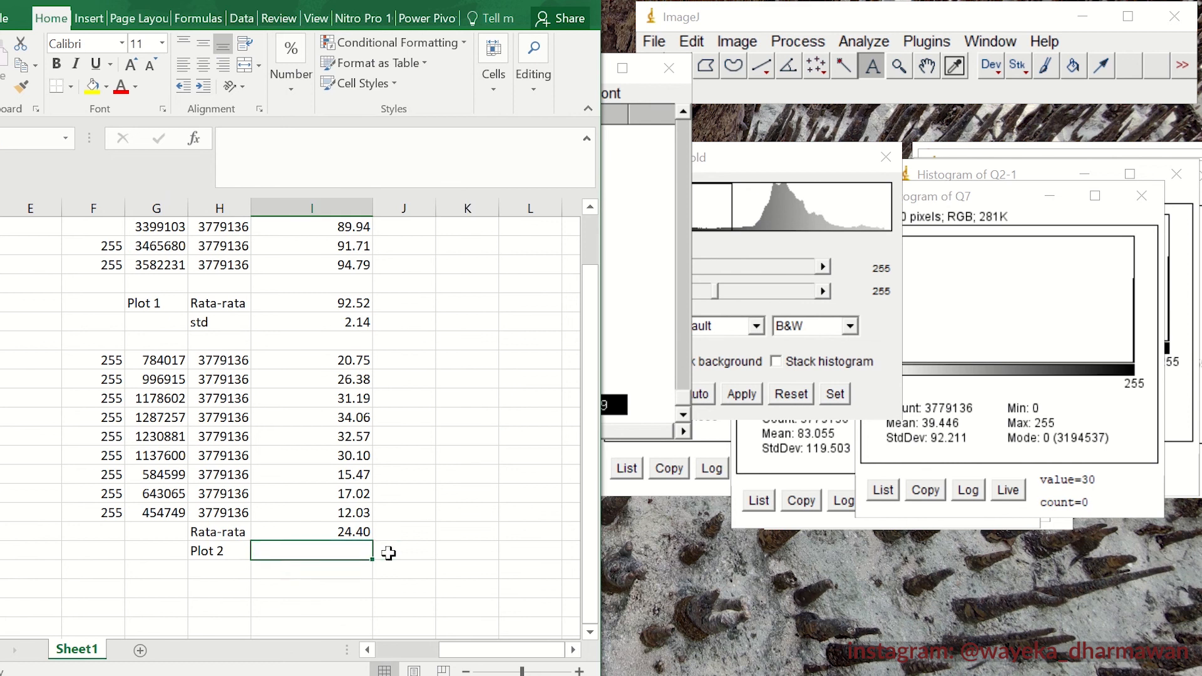
type("=")
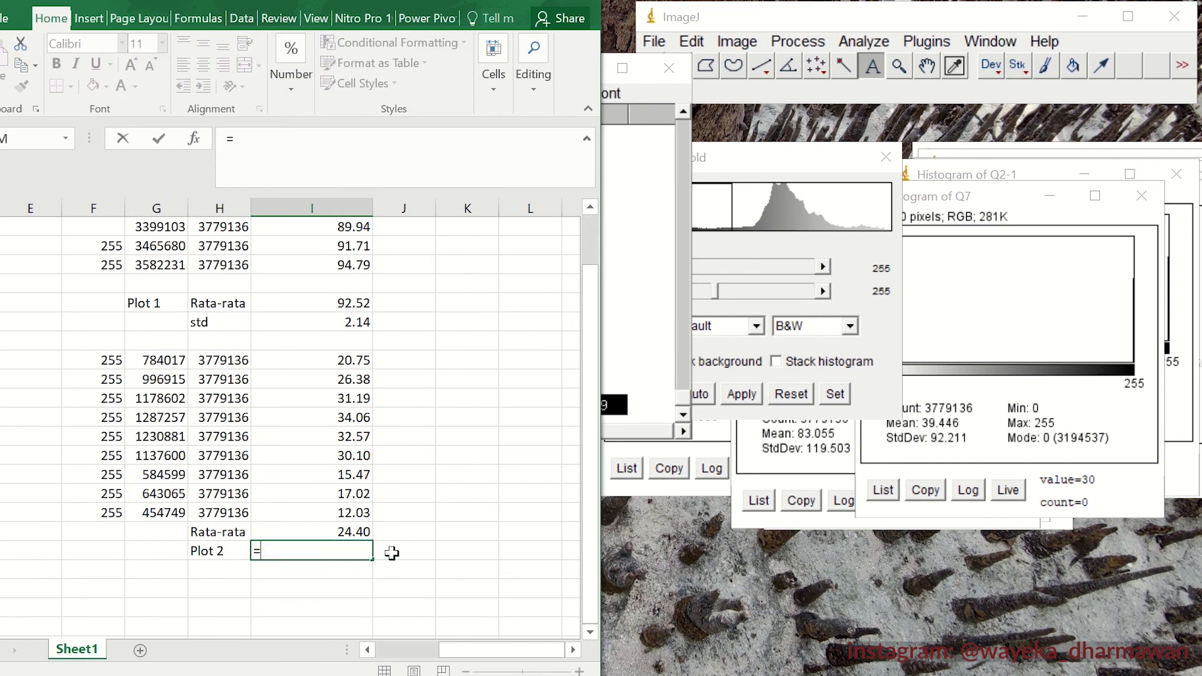
type("stdev(")
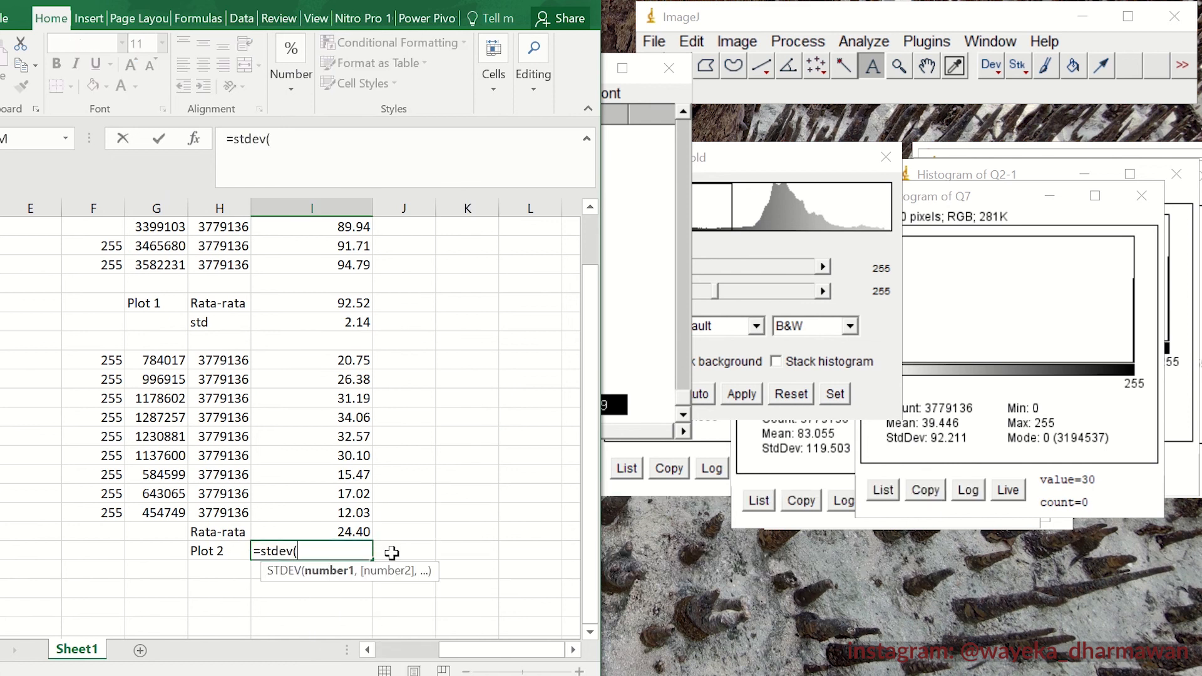
left_click_drag(326, 360, 302, 509)
key("Return")
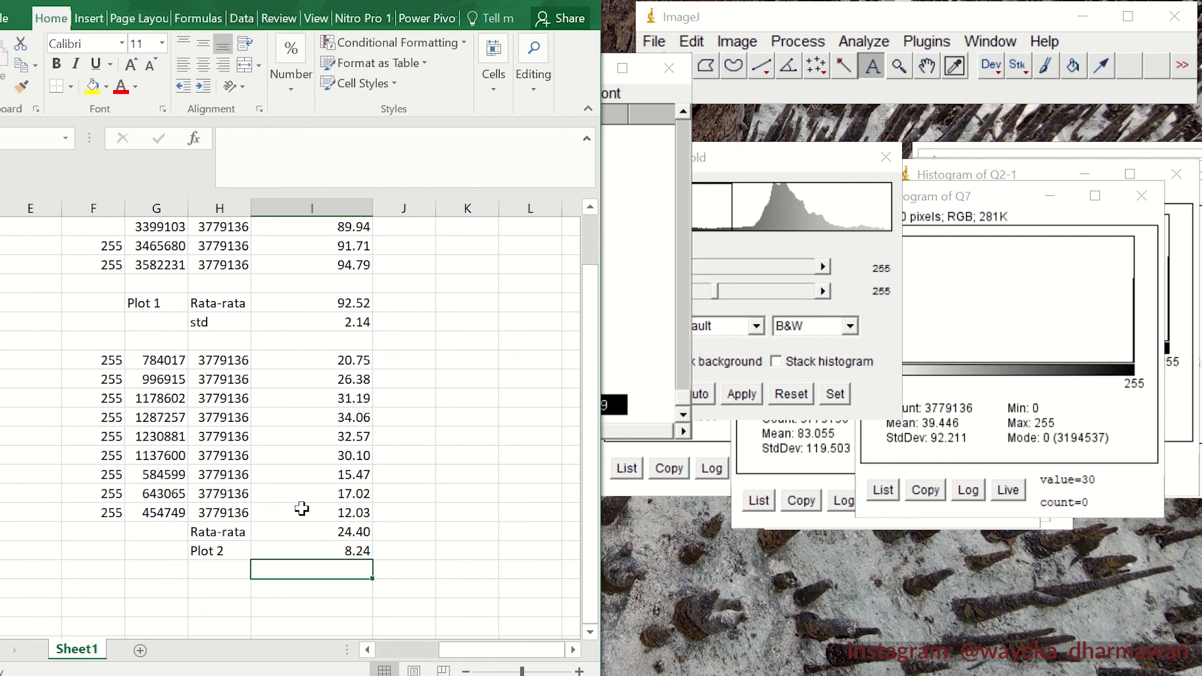
- Review the canopy percentages in I3:I6 and I11:I19 and the two plot averages in I8 and I20
scroll(300, 425, "up", 1)
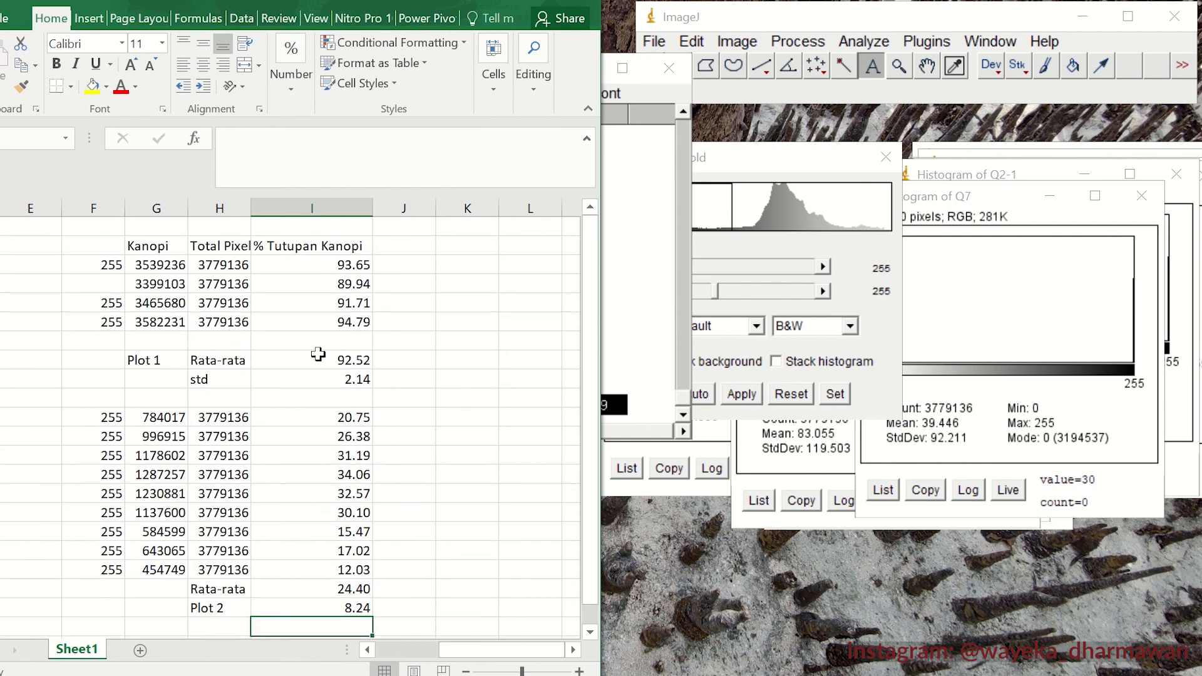
left_click_drag(351, 262, 351, 321)
left_click_drag(344, 421, 337, 565, "ctrl")
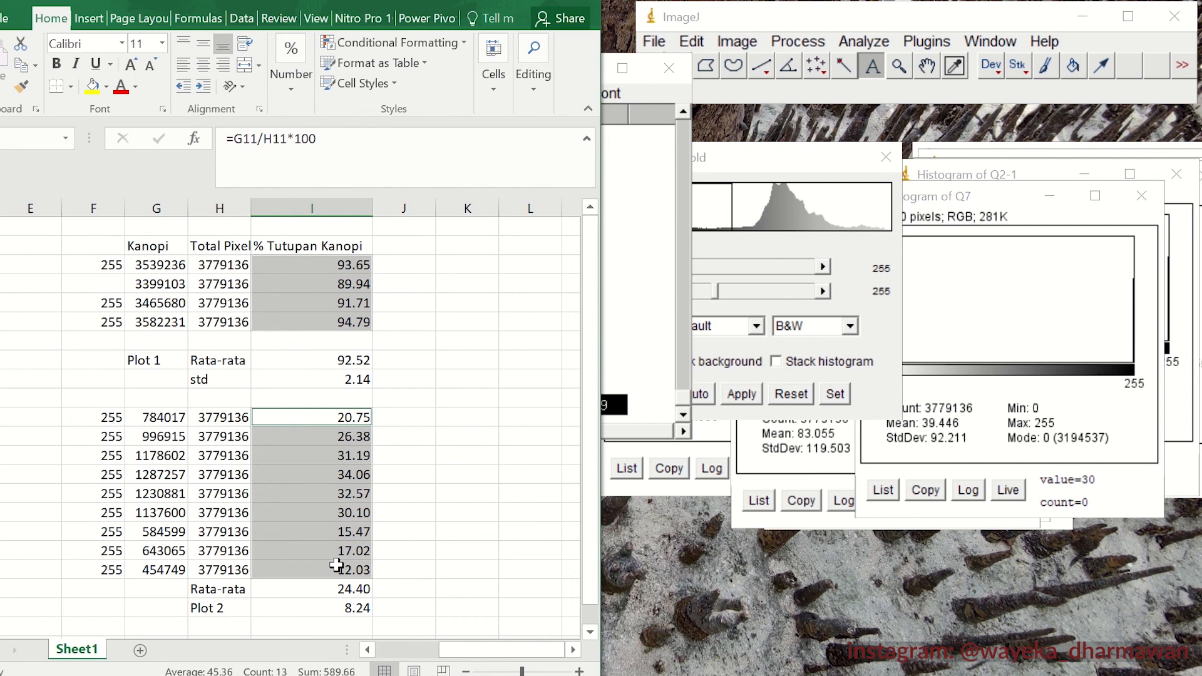
left_click_drag(348, 263, 347, 322)
left_click_drag(331, 419, 331, 575)
left_click(348, 358)
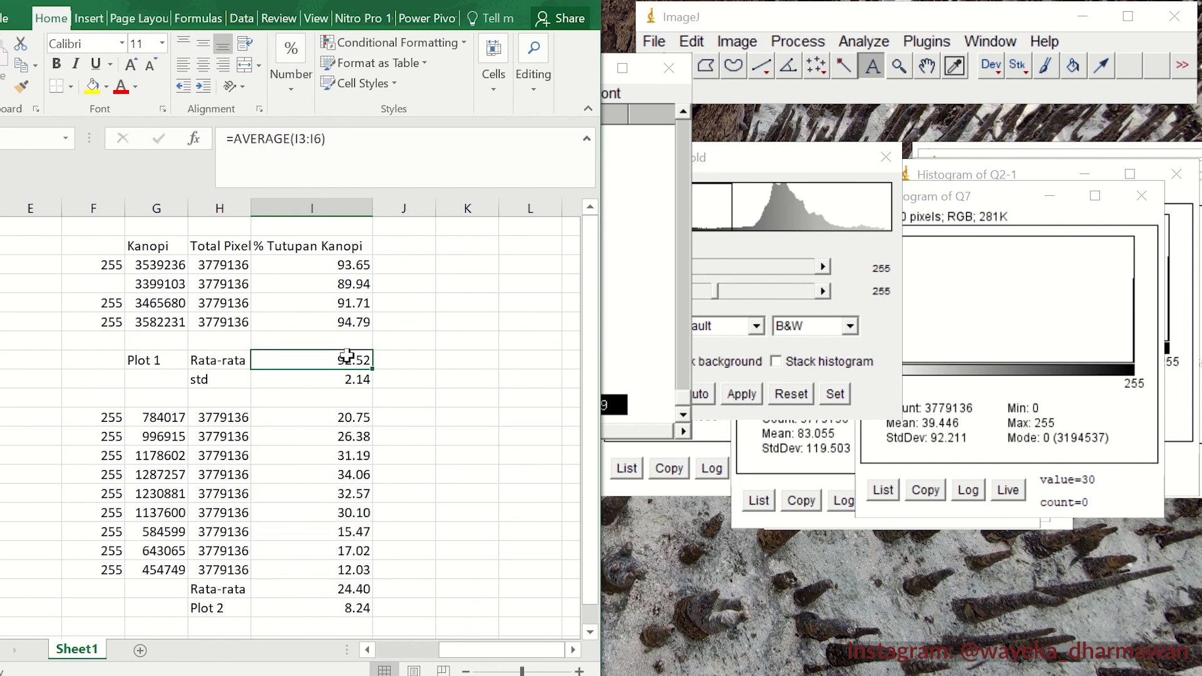
left_click(357, 591, "ctrl")
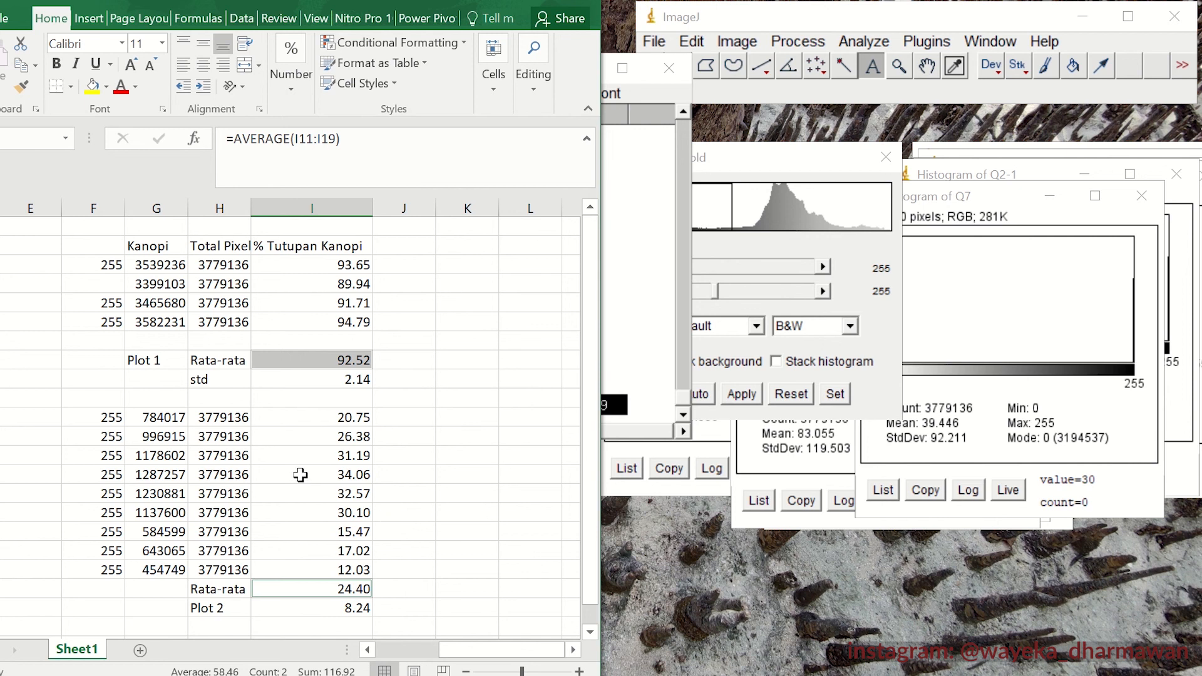
scroll(302, 478, "down", 1)
left_click(474, 531)
scroll(473, 532, "up", 1)
scroll(474, 533, "down", 2)
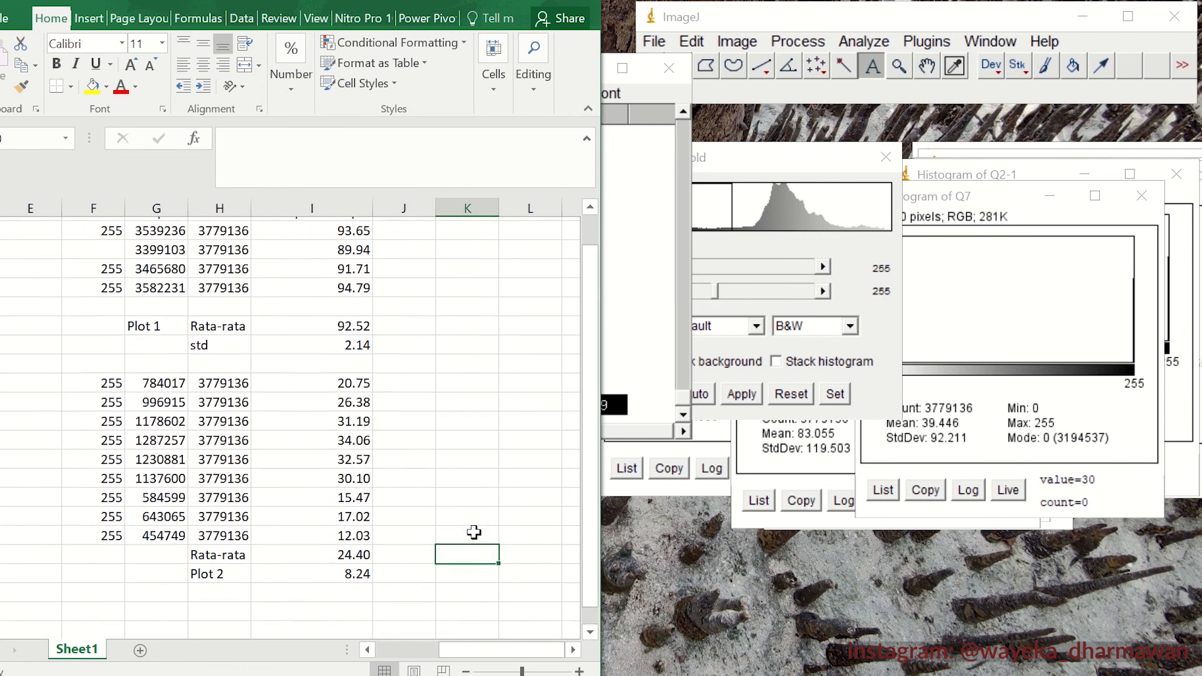
scroll(213, 422, "up", 2)
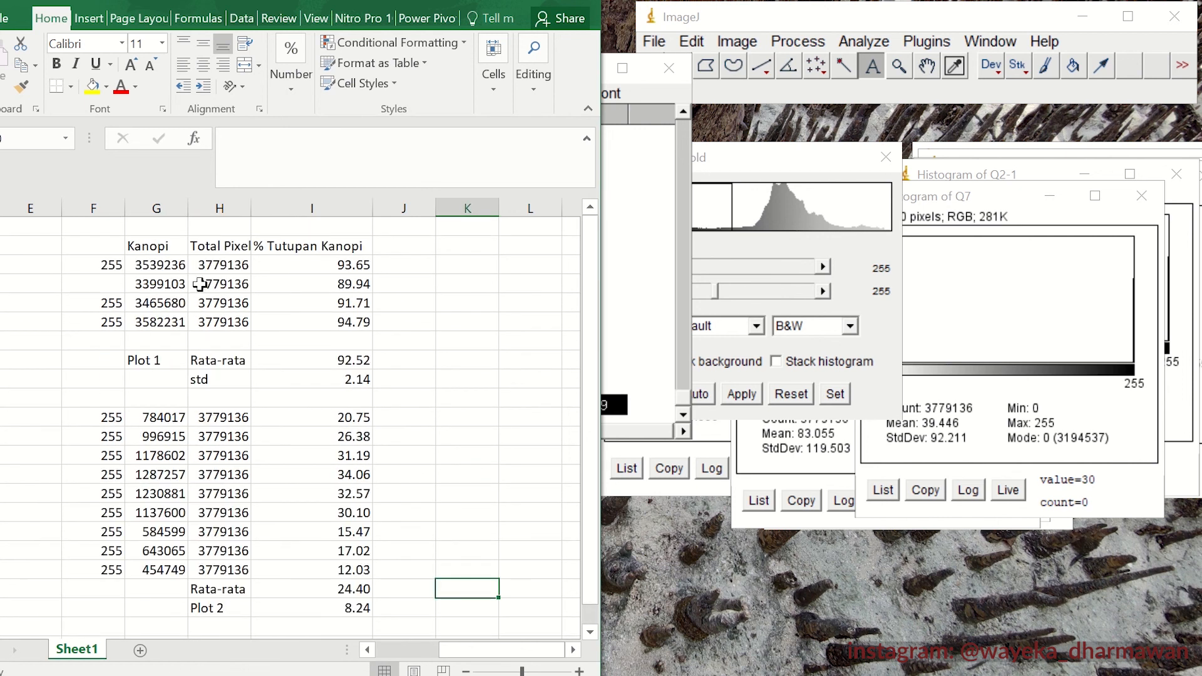
- Add the label "Rata2" in H23 below the plot 2 block and move to I23
scroll(287, 418, "down", 1)
scroll(286, 418, "down", 1)
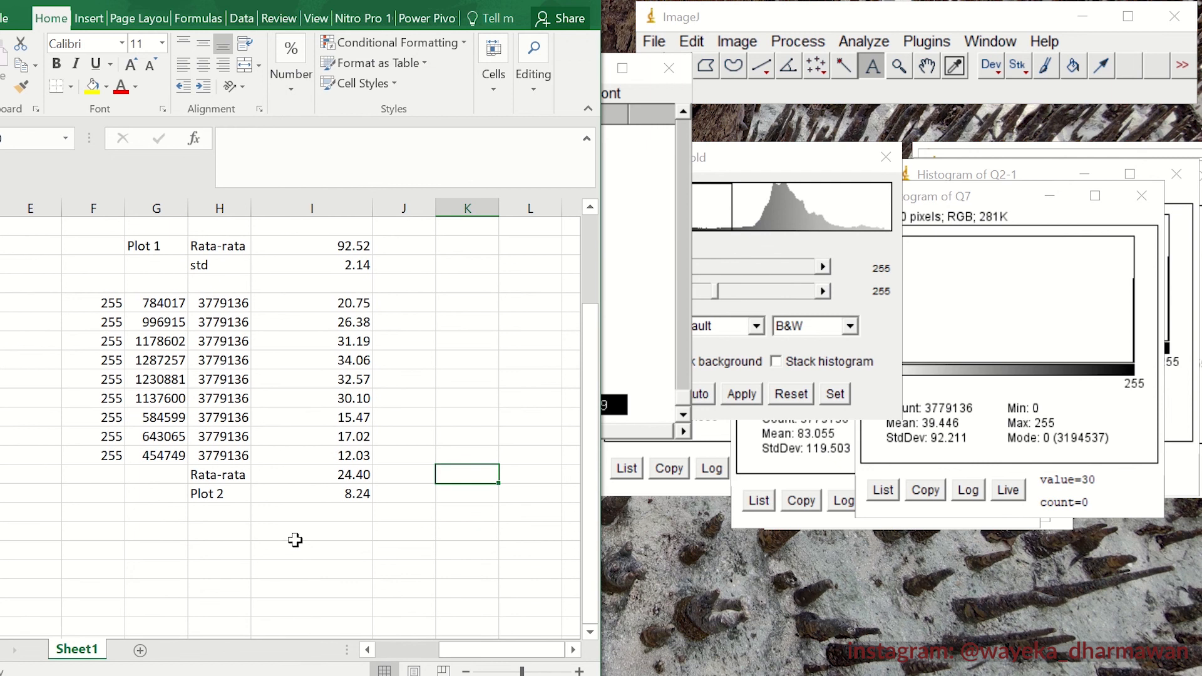
left_click(308, 529)
left_click(232, 526)
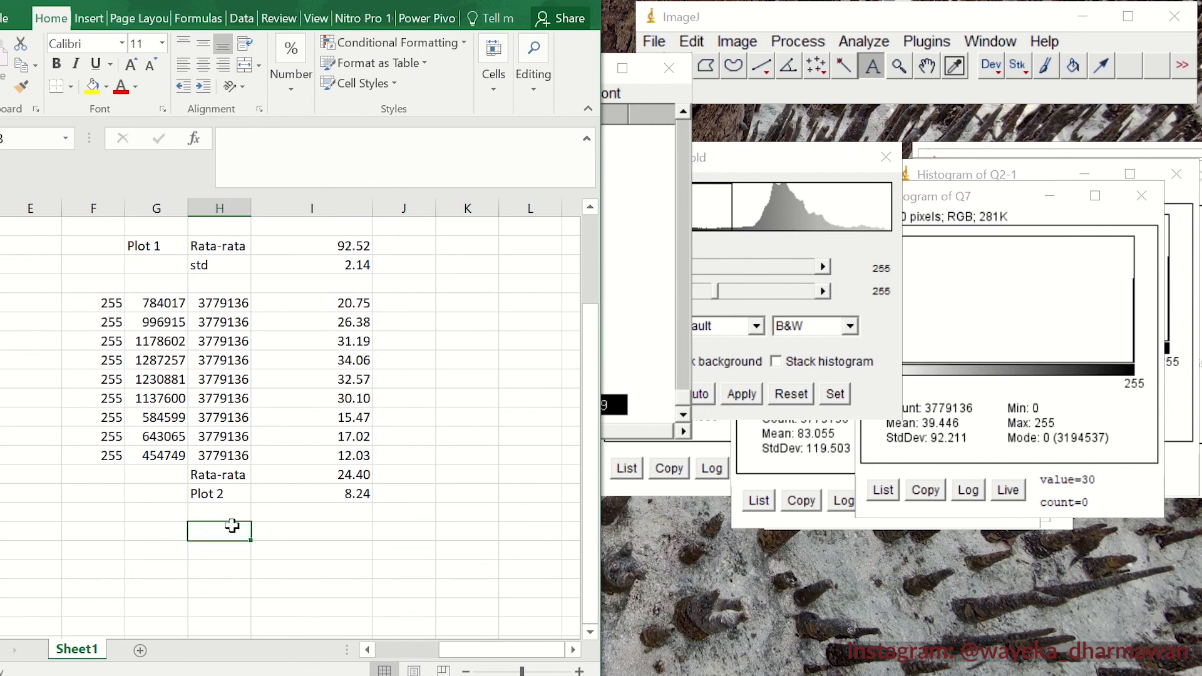
type("Rata")
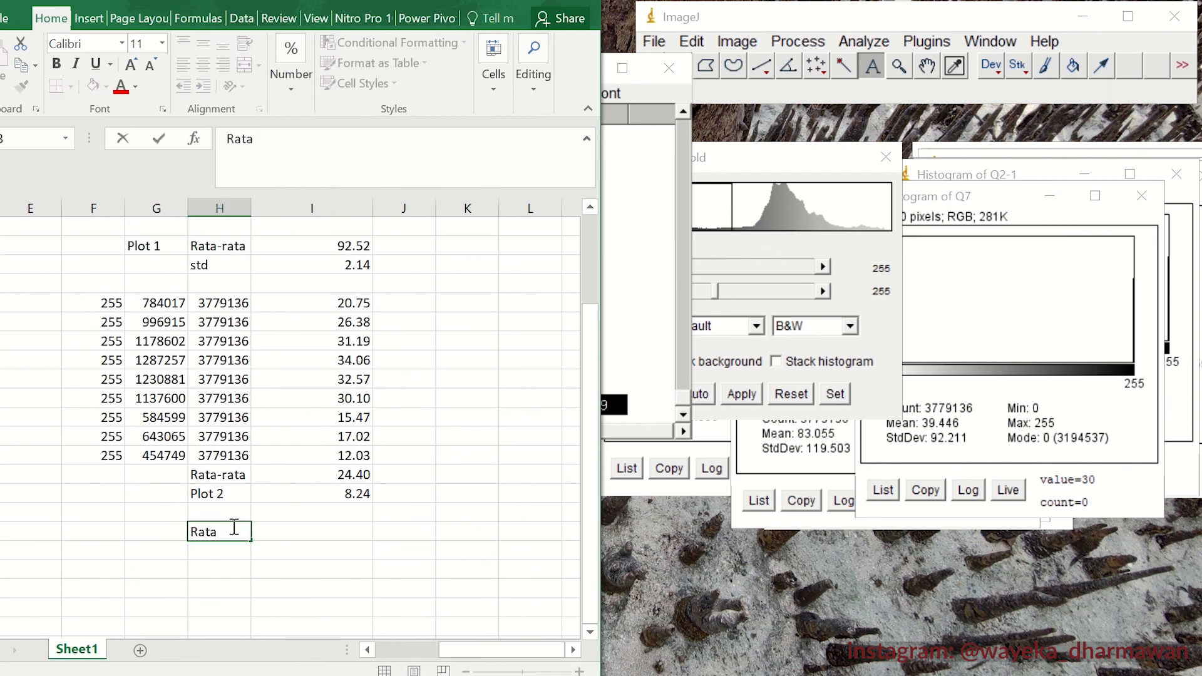
type("2")
key("Tab")
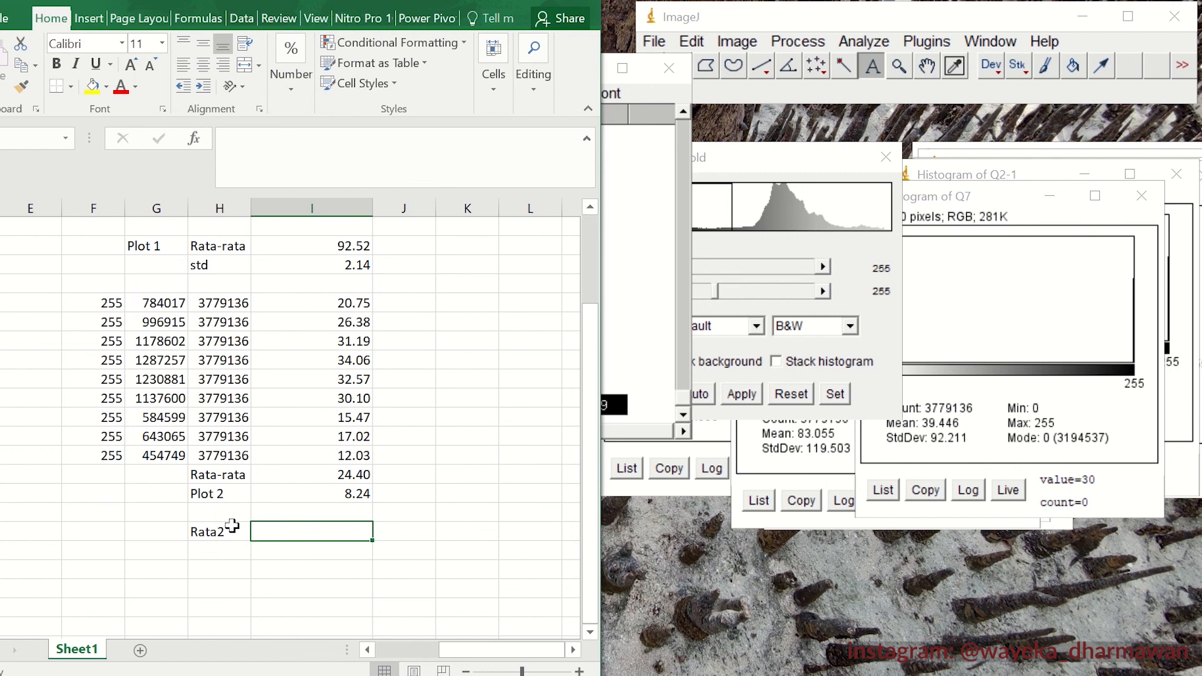
- Enter 95.32 in I23 as the average and label that row "Plot 3" in G23
type("95.32")
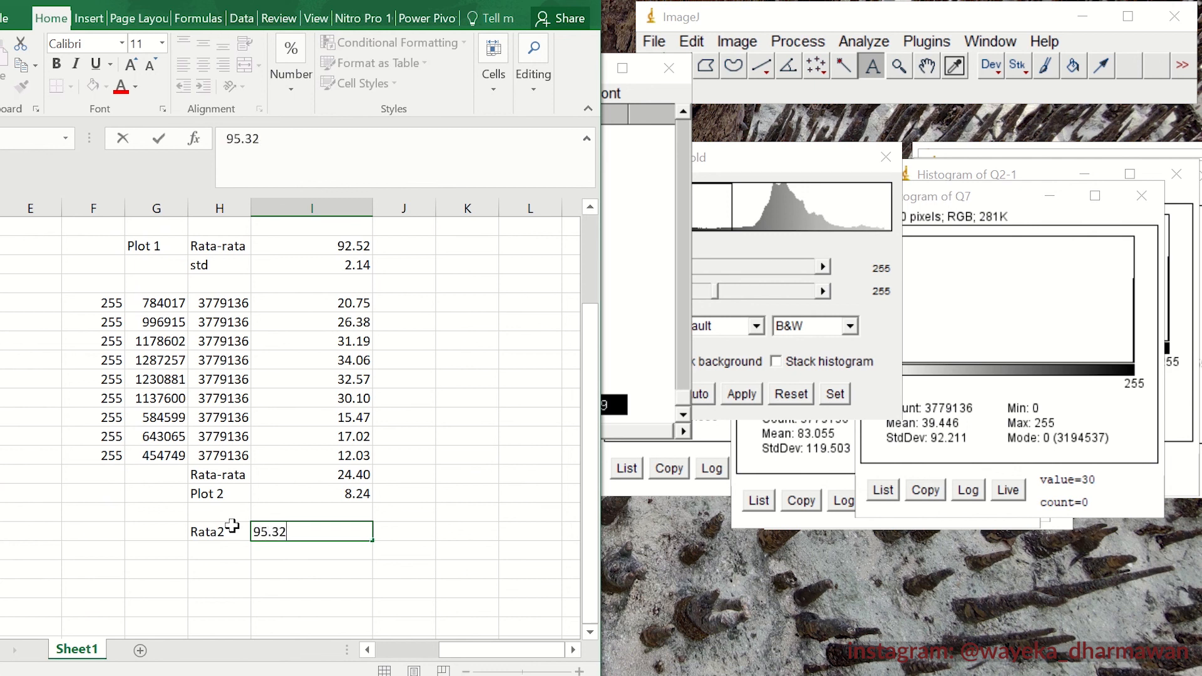
key("Return")
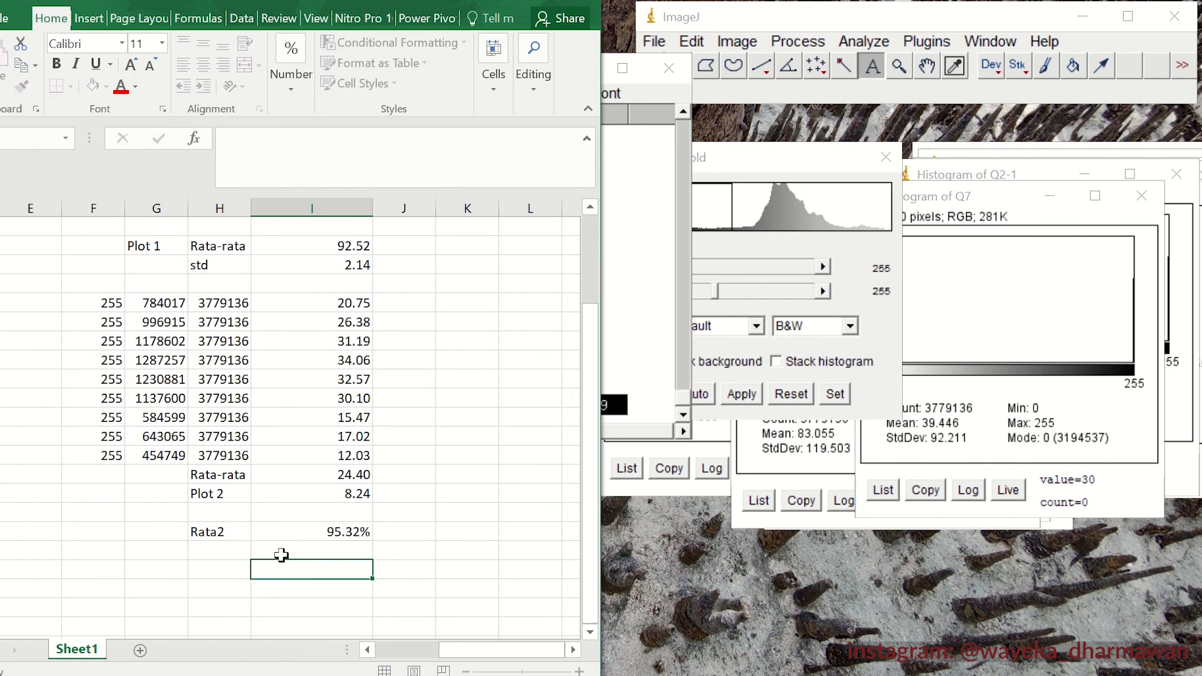
left_click(160, 531)
type("Plot 3")
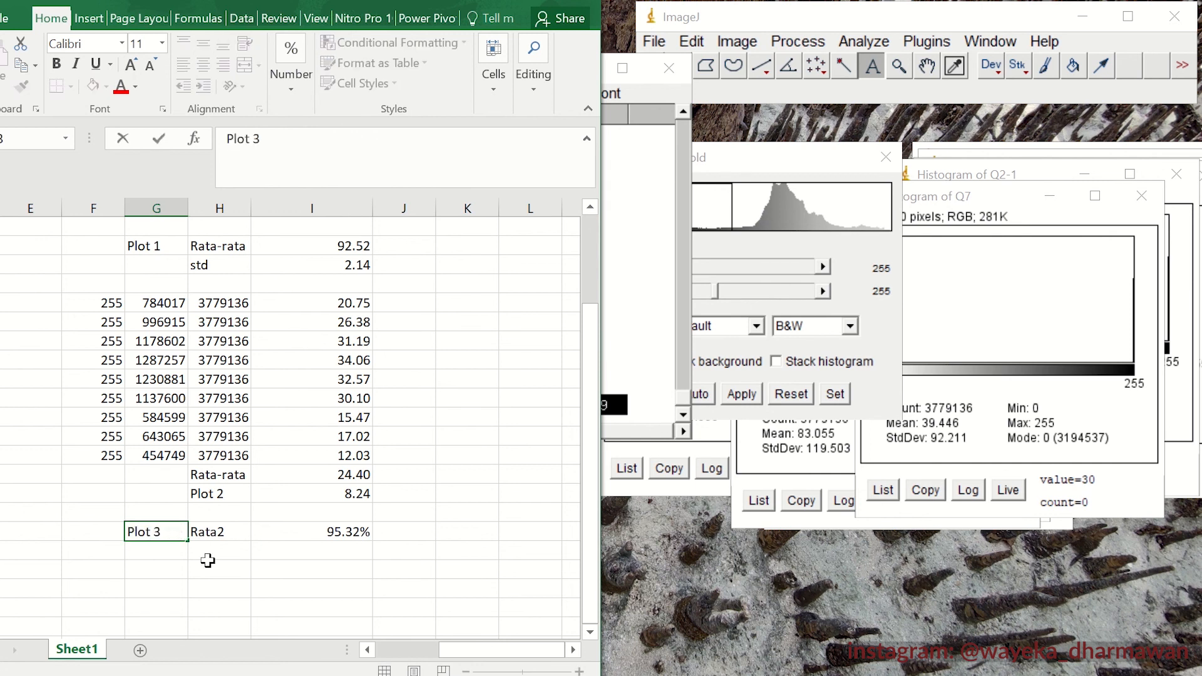
left_click(207, 560)
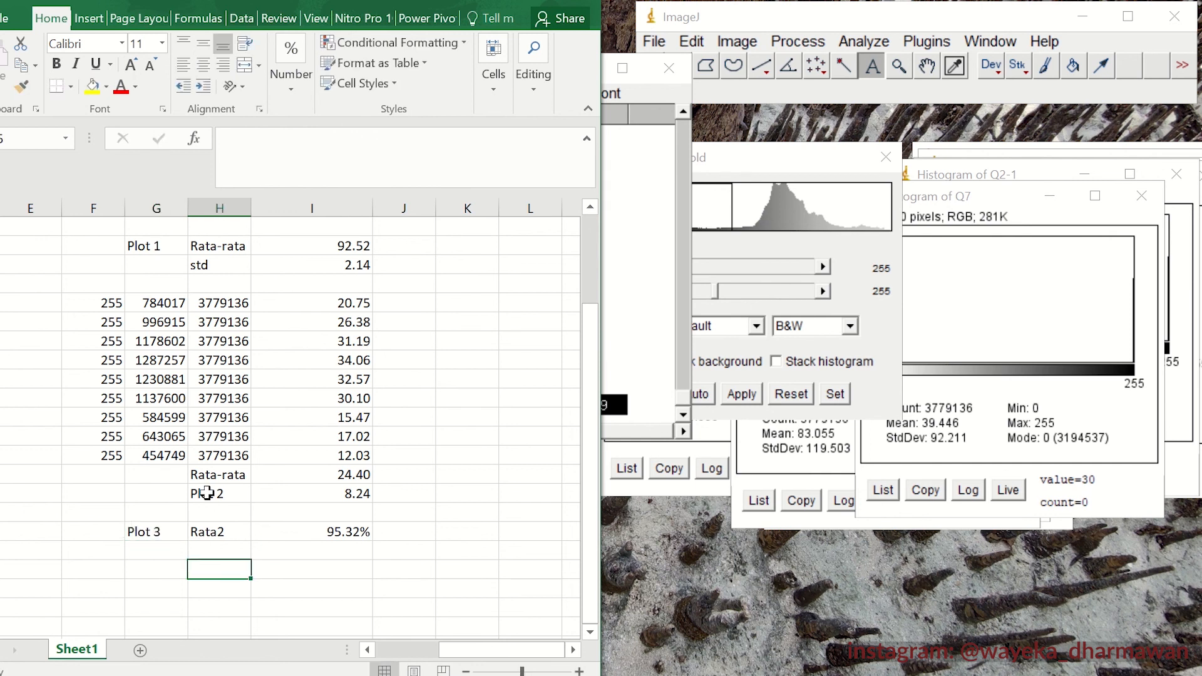
- Move the "Plot 2" label from H21 to G20 and insert a blank row above the plot 2 average row
left_click(207, 495)
left_click_drag(213, 485, 150, 476)
right_click(8, 467)
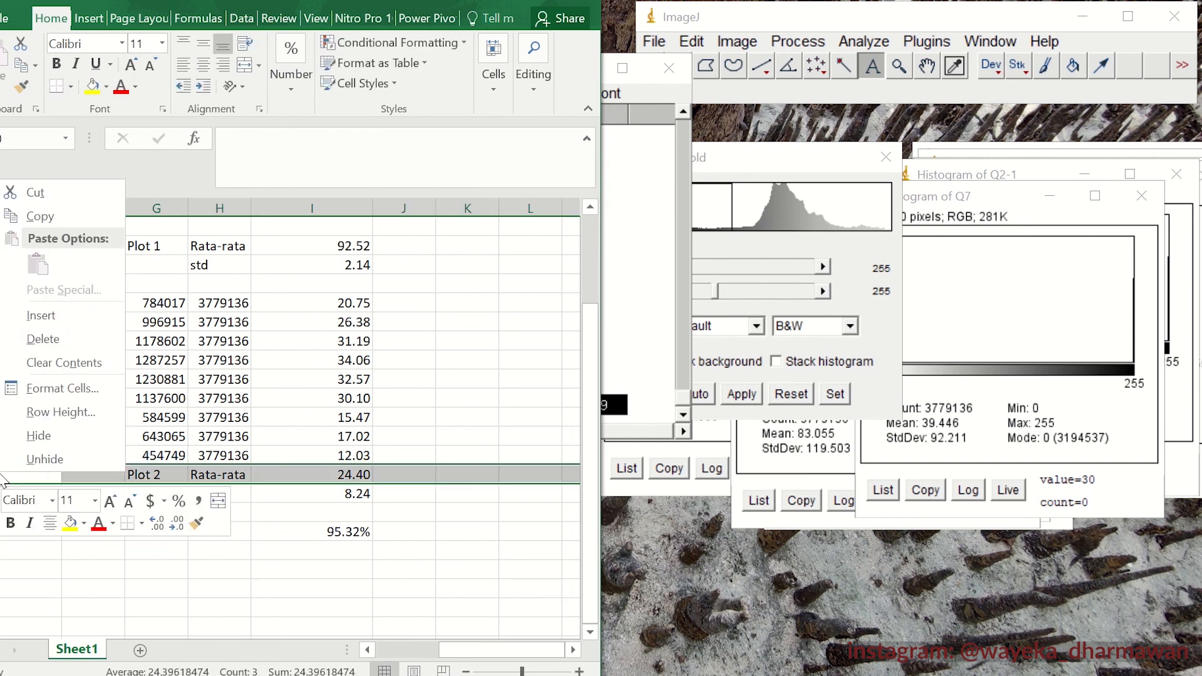
left_click(47, 317)
left_click(300, 395)
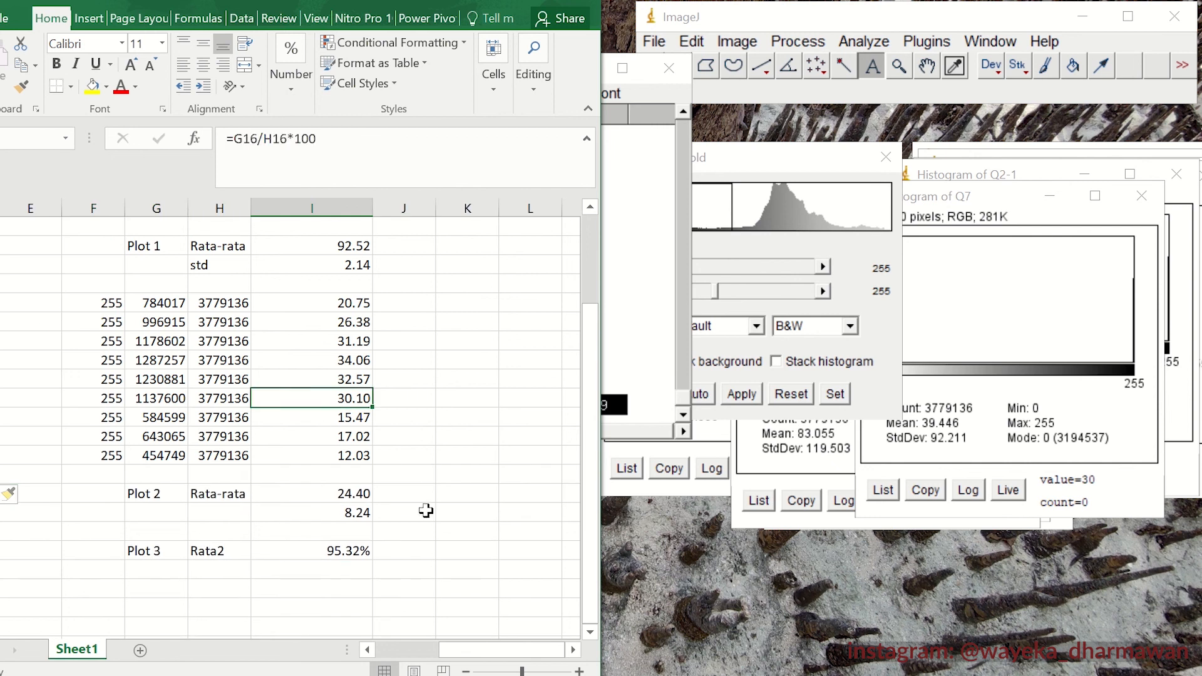
- Re-enter the plot 3 average in I24 as the plain number 95.32 and add 2.31 as its standard deviation in I25
left_click(359, 550)
type("9")
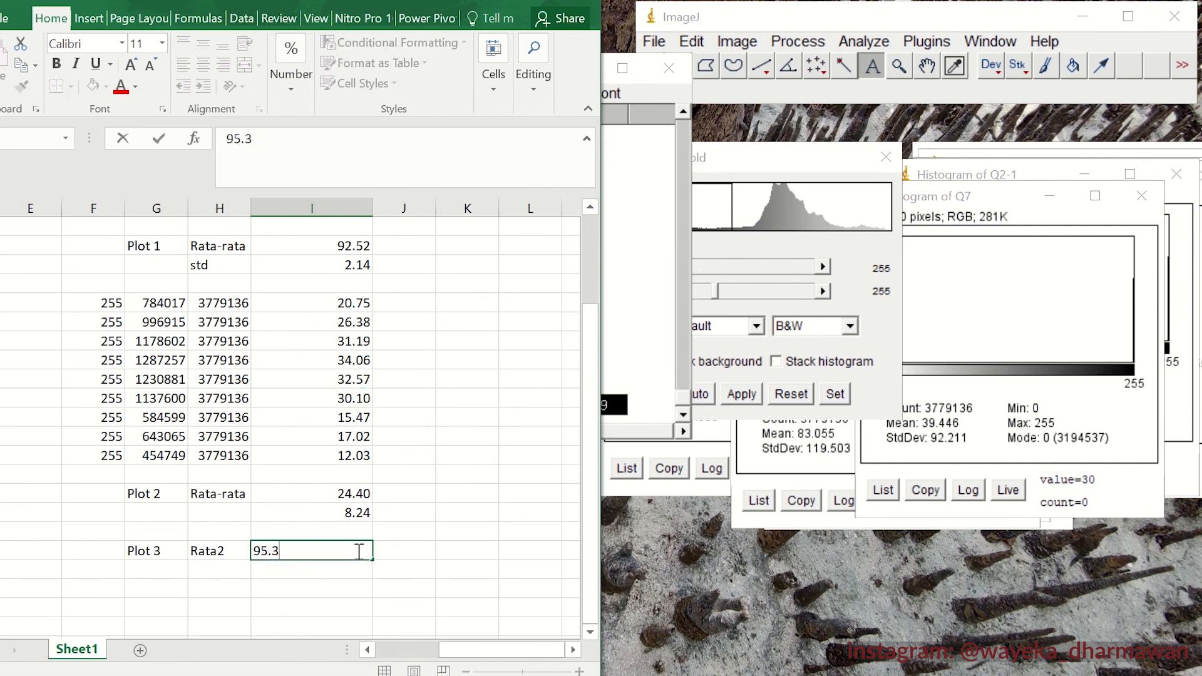
key("Return")
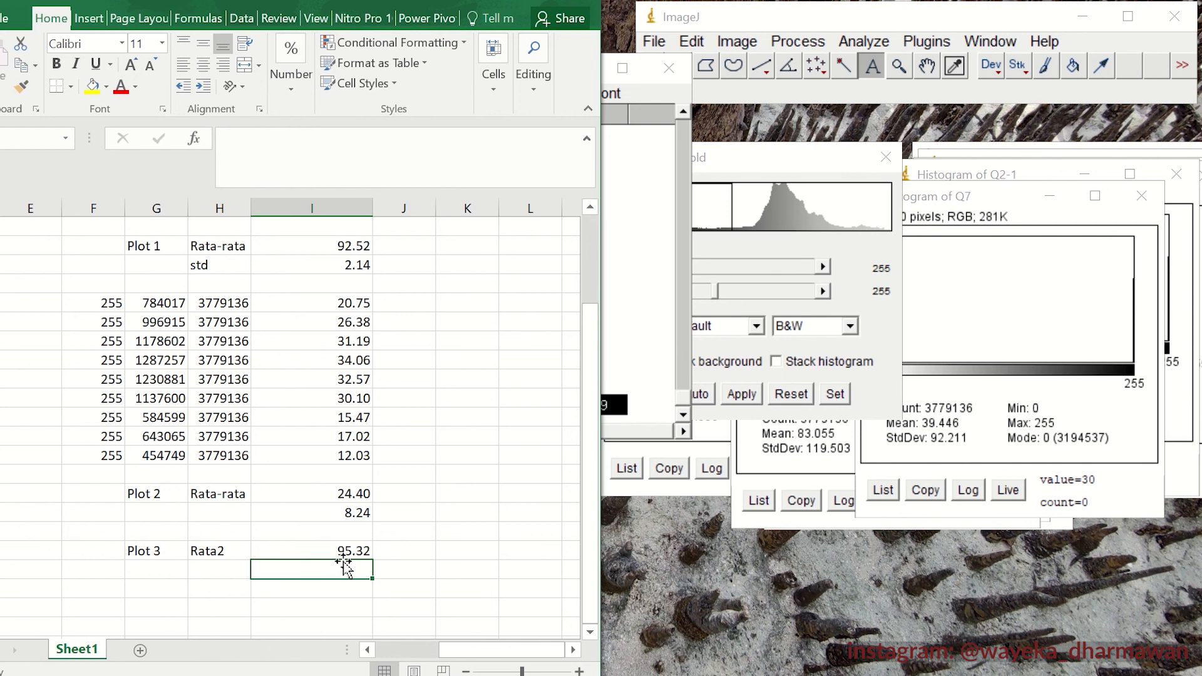
type("2.31")
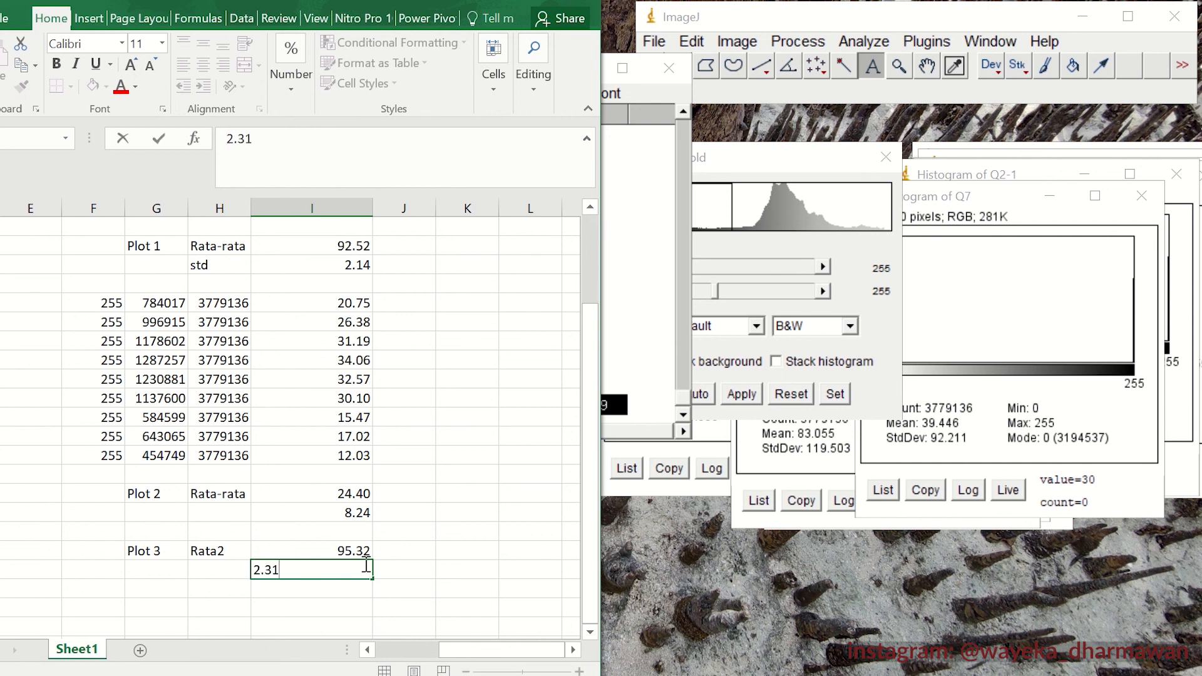
left_click(406, 571)
scroll(351, 576, "up", 1)
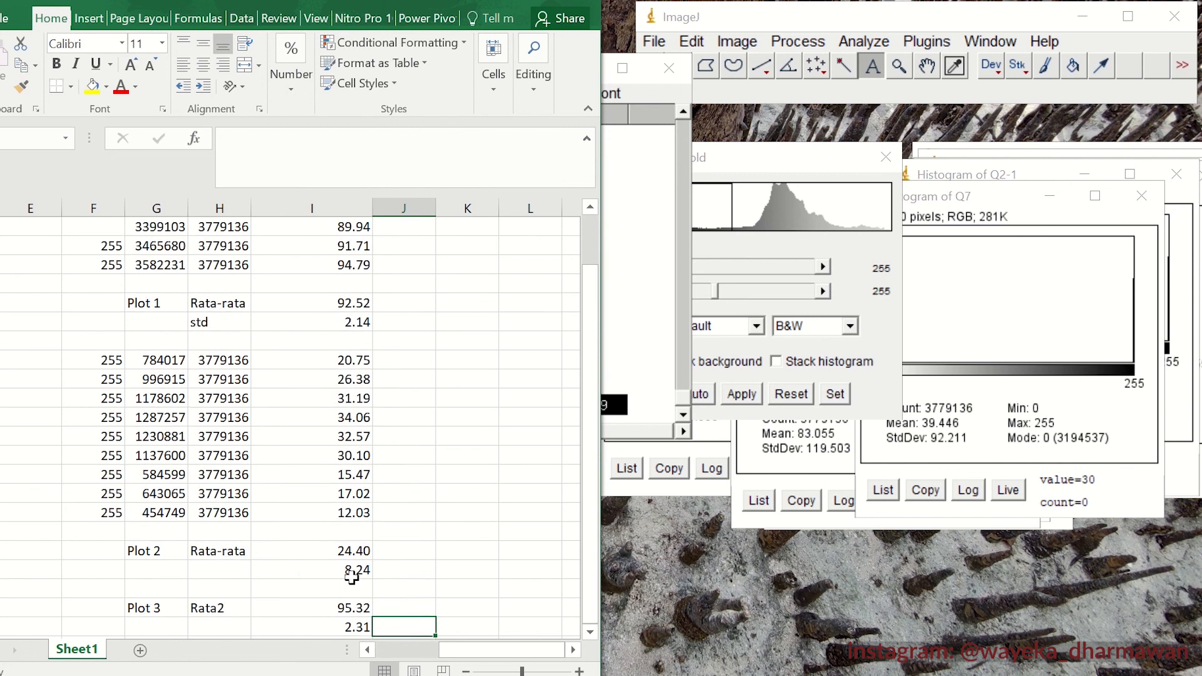
scroll(351, 577, "down", 1)
- Change the "Rata2" label in H24 of the plot 3 row to "Rata-rata"
left_click(229, 563)
left_click(233, 553)
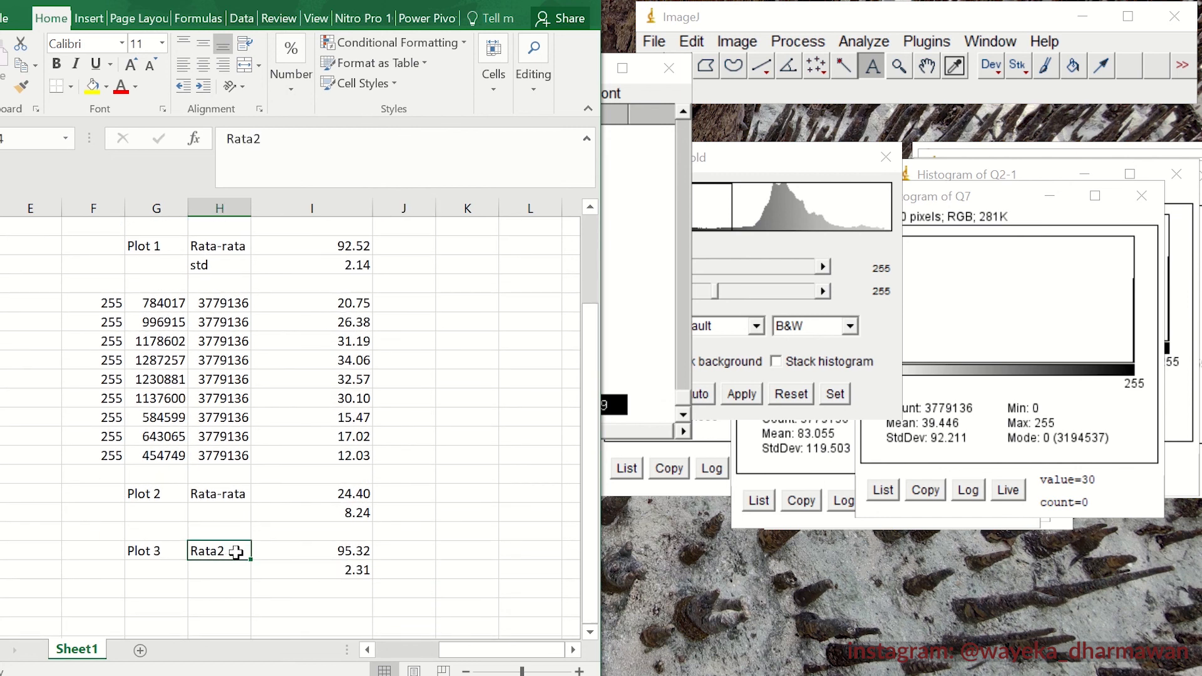
double_click(235, 552)
key("BackSpace")
type("-rata")
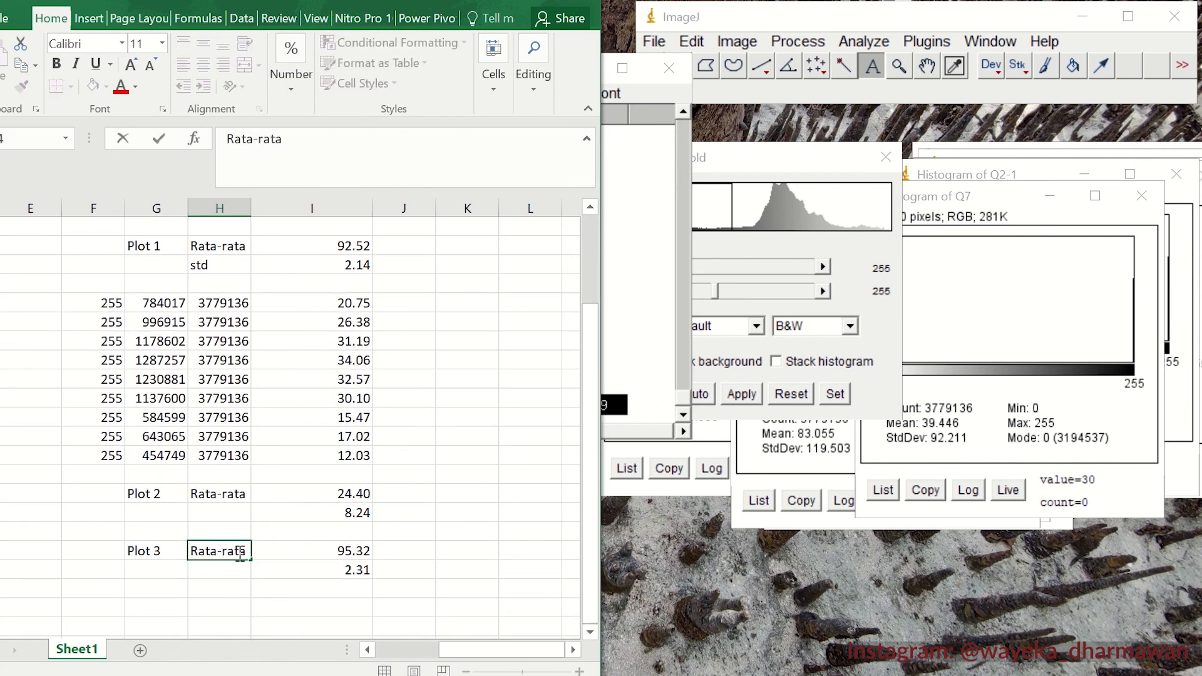
left_click(392, 515)
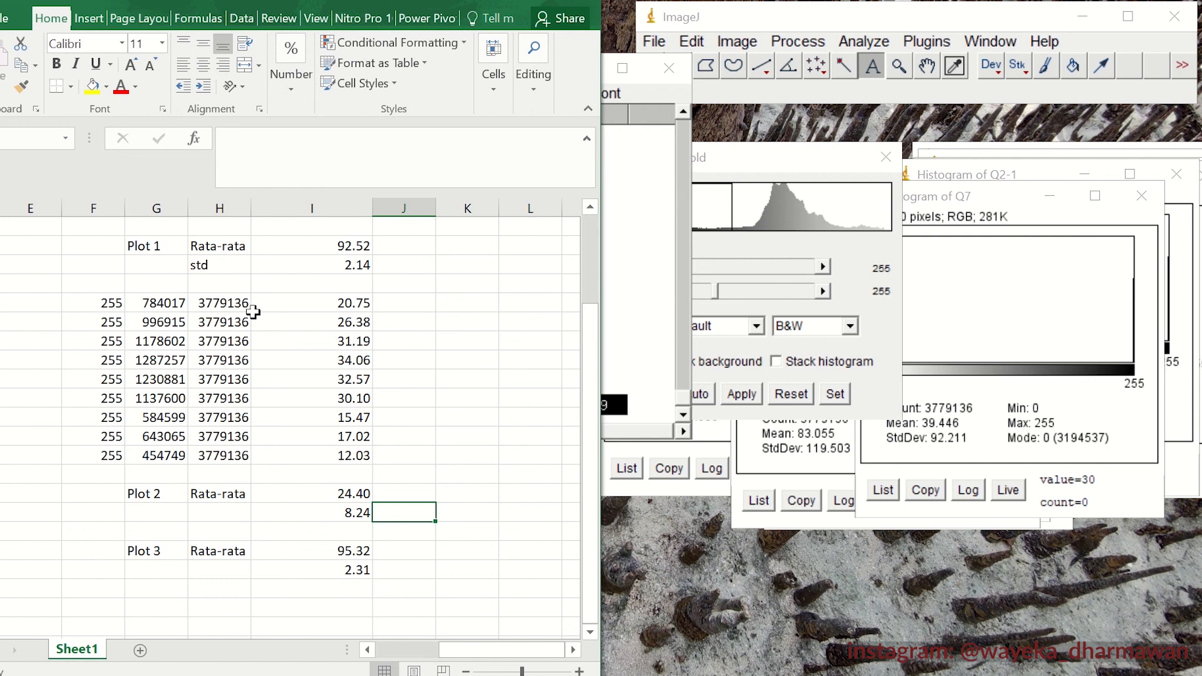
- Fill the Plot 1, Plot 2 and Plot 3 average rows with yellow across columns G to I
left_click_drag(171, 245, 311, 244)
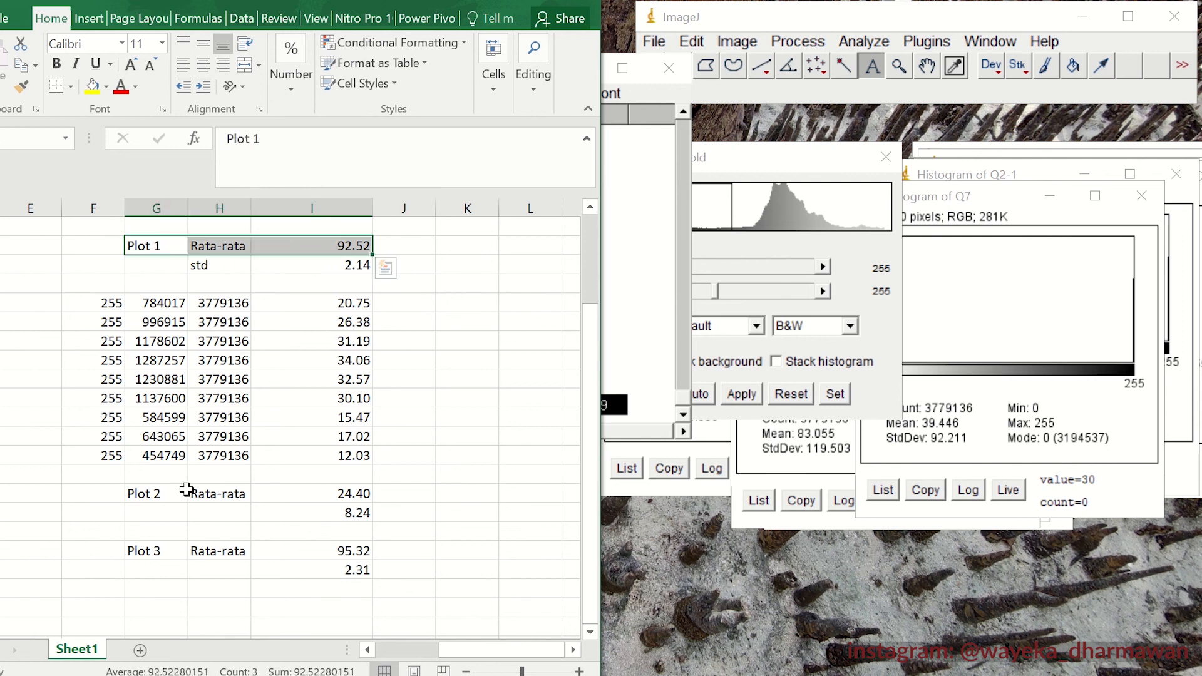
left_click_drag(153, 493, 305, 497, "ctrl")
left_click_drag(156, 547, 318, 545, "ctrl")
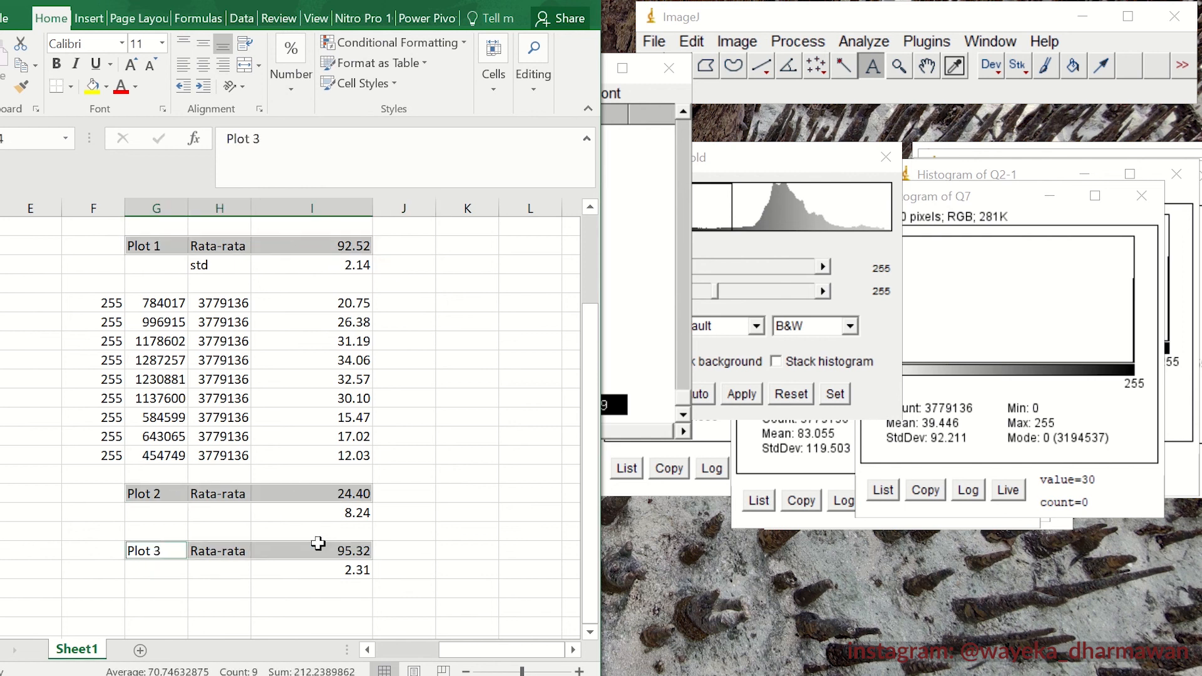
left_click(92, 86)
left_click(419, 551)
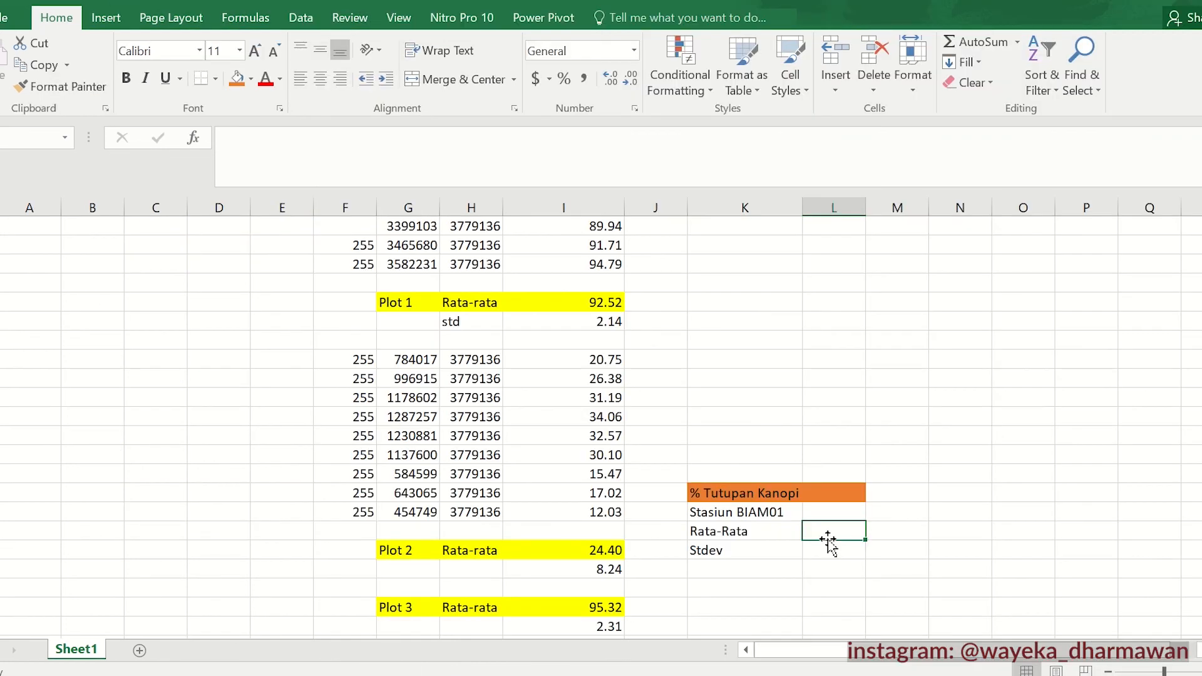
- Enter =AVERAGE(I8,I21,I24) beside "Rata-Rata" in L20 as the station's overall canopy cover average
type("=average")
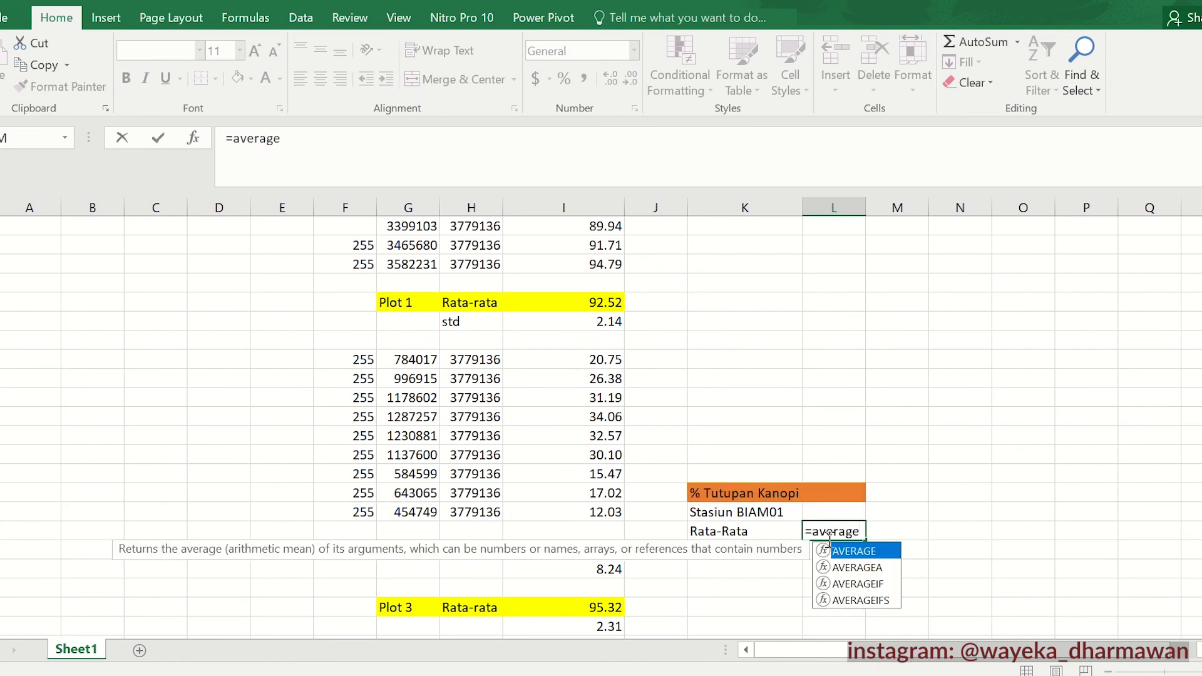
type("(")
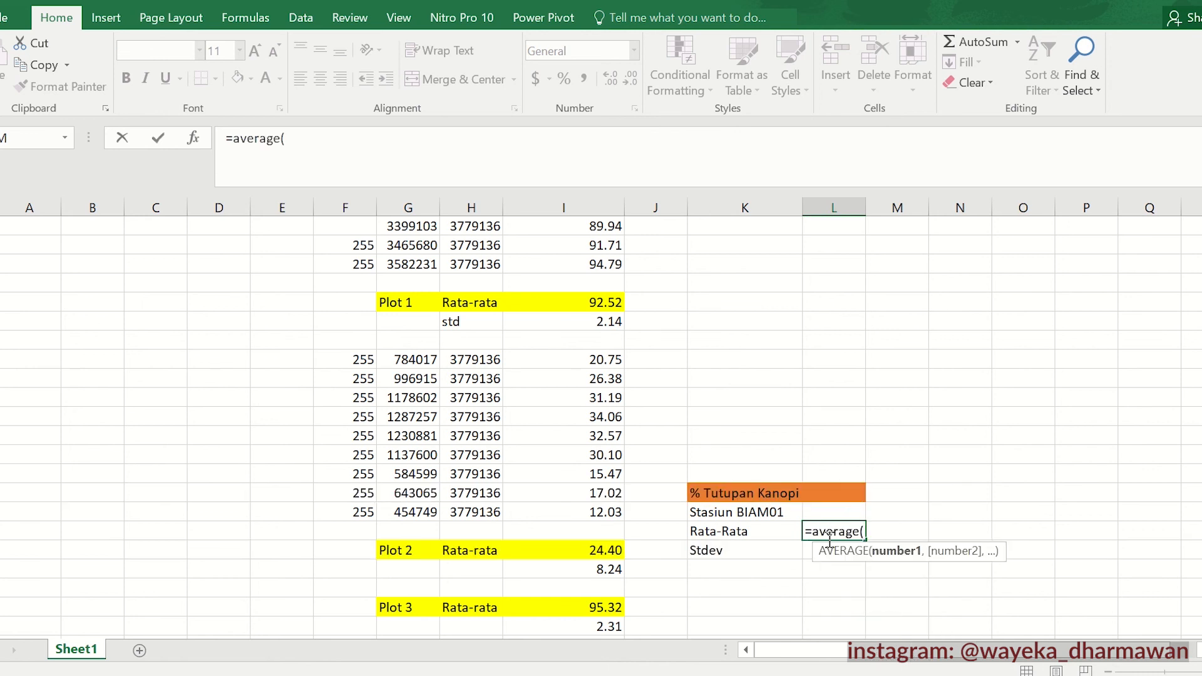
left_click(584, 305)
type(",")
left_click(585, 554)
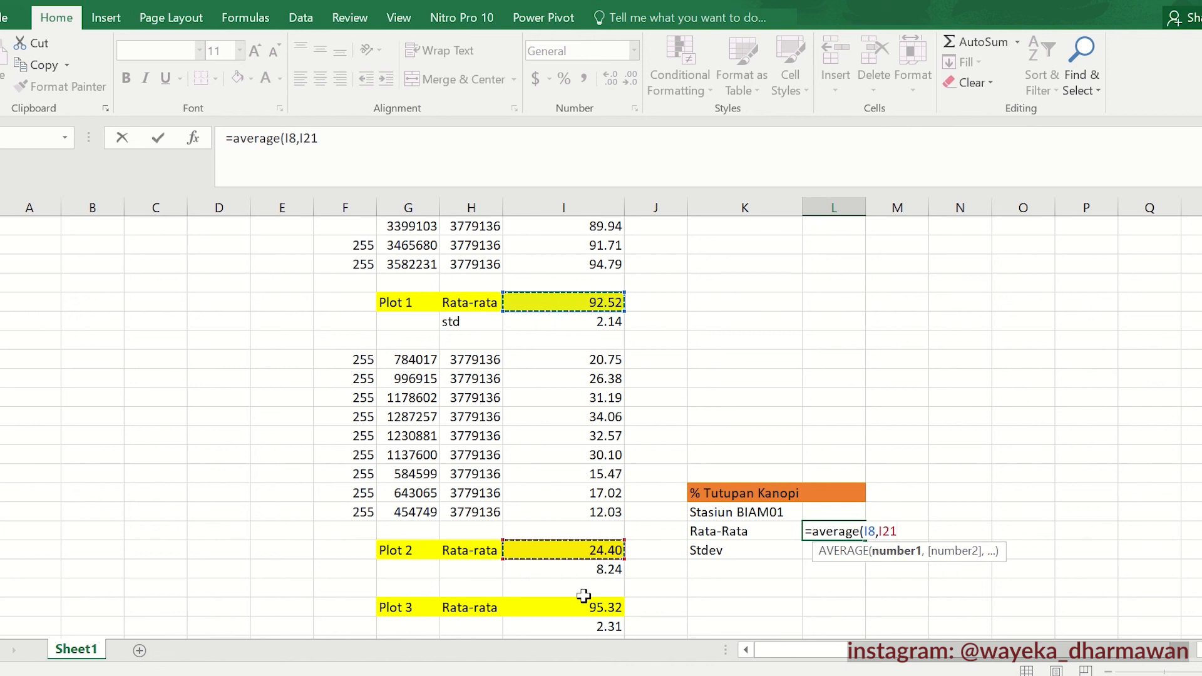
type(",")
left_click(581, 606)
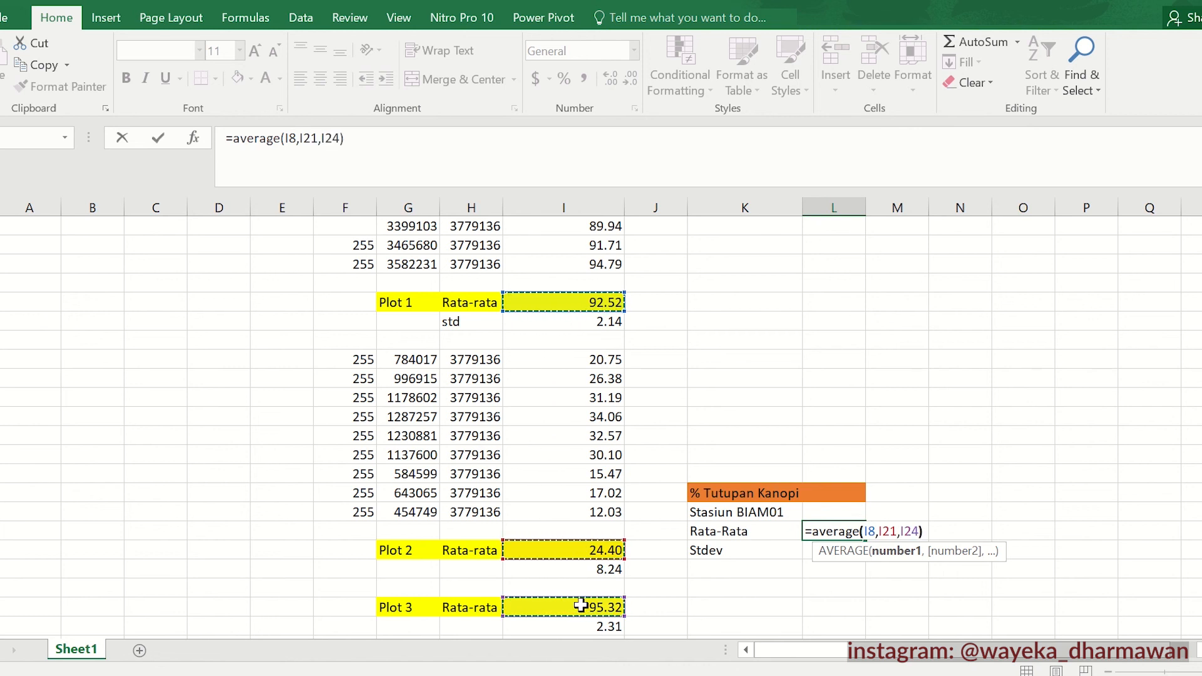
type(")")
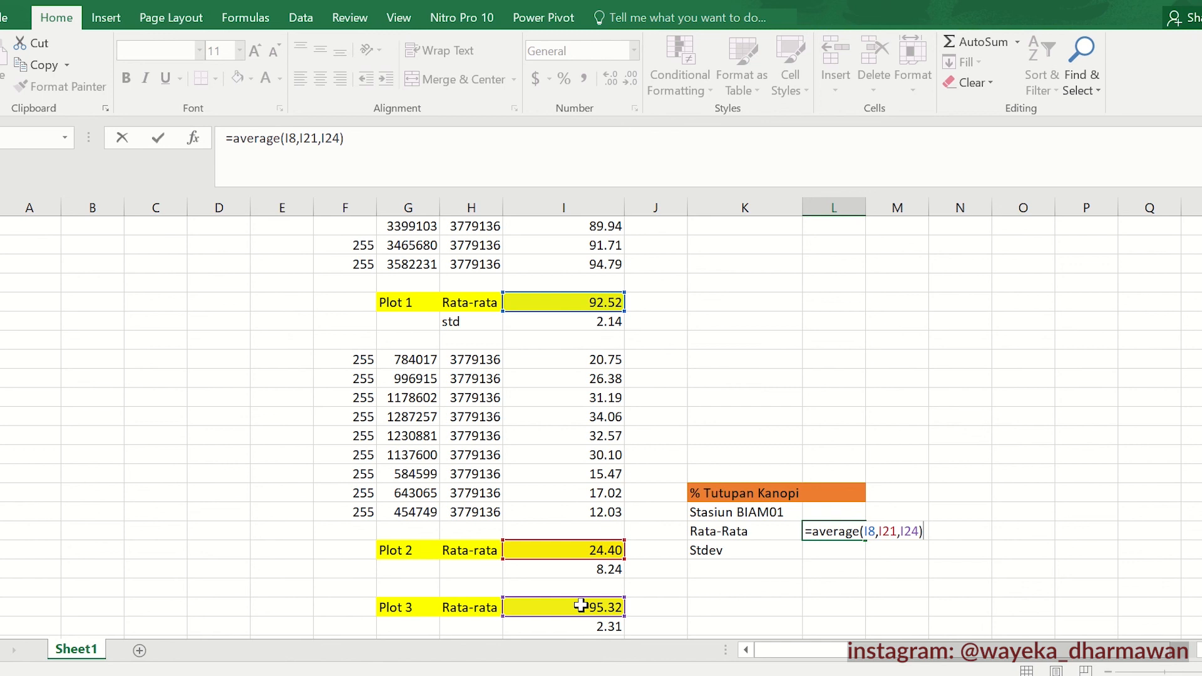
key("Return")
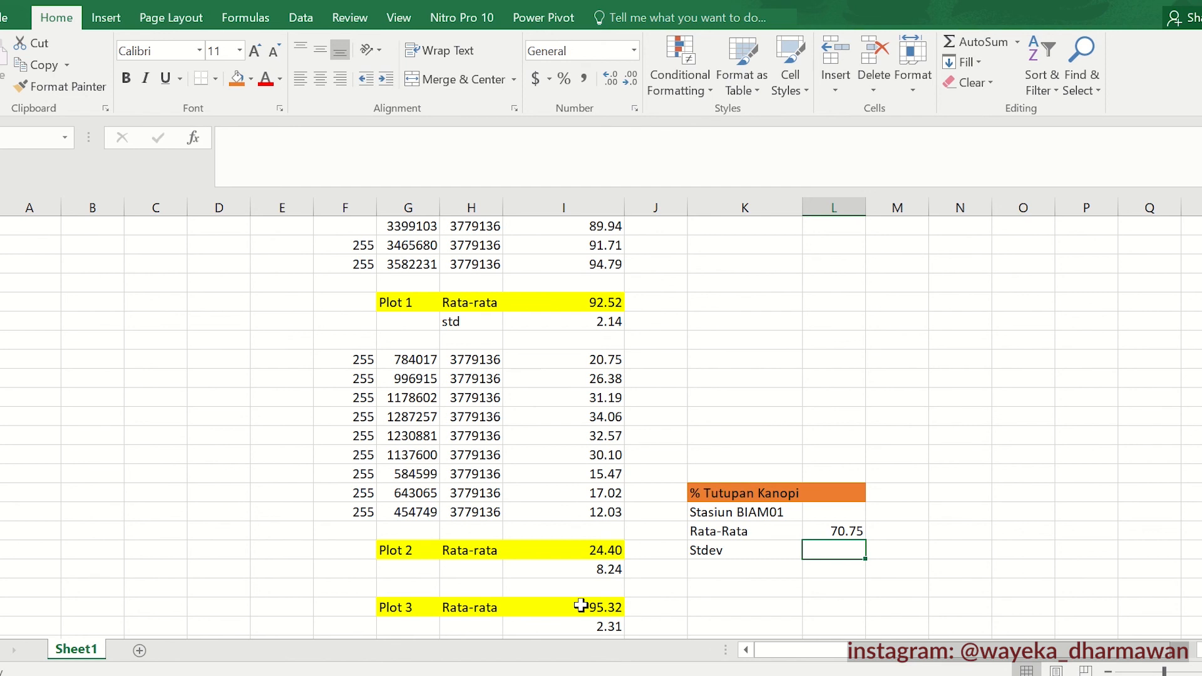
- Start a STDEV formula beside "Stdev" in L21 with the references I8, I22, I21 and I24
left_click(612, 320)
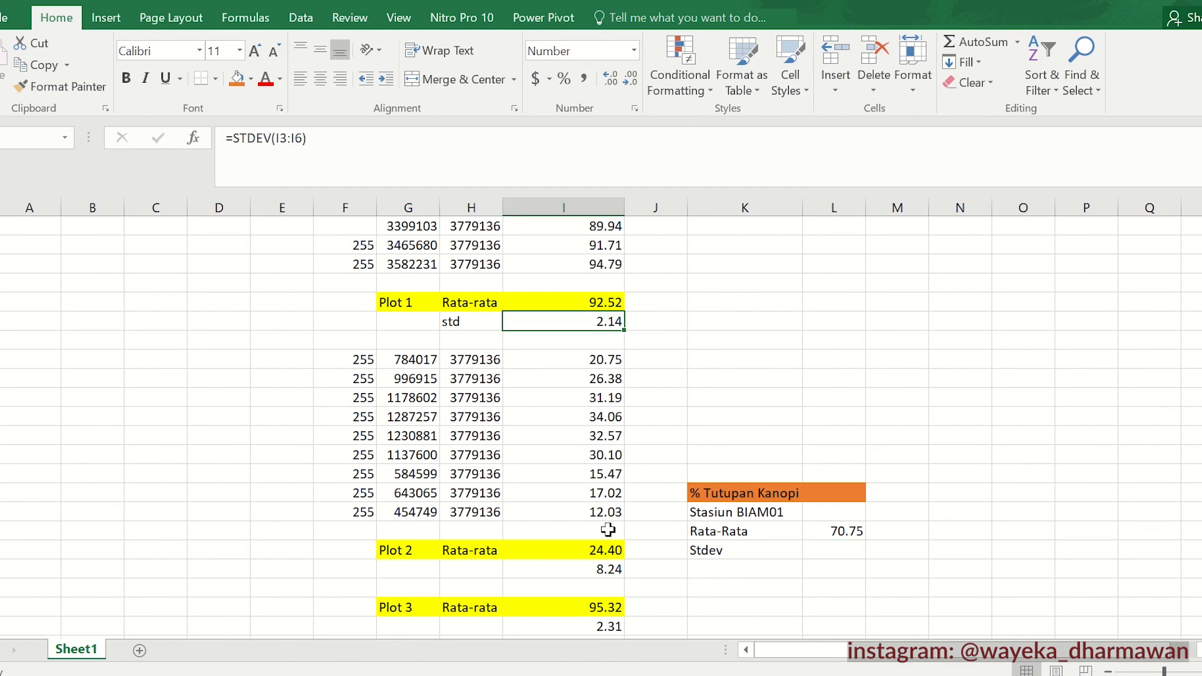
left_click(602, 571, "ctrl")
left_click(605, 626, "ctrl")
left_click(818, 550)
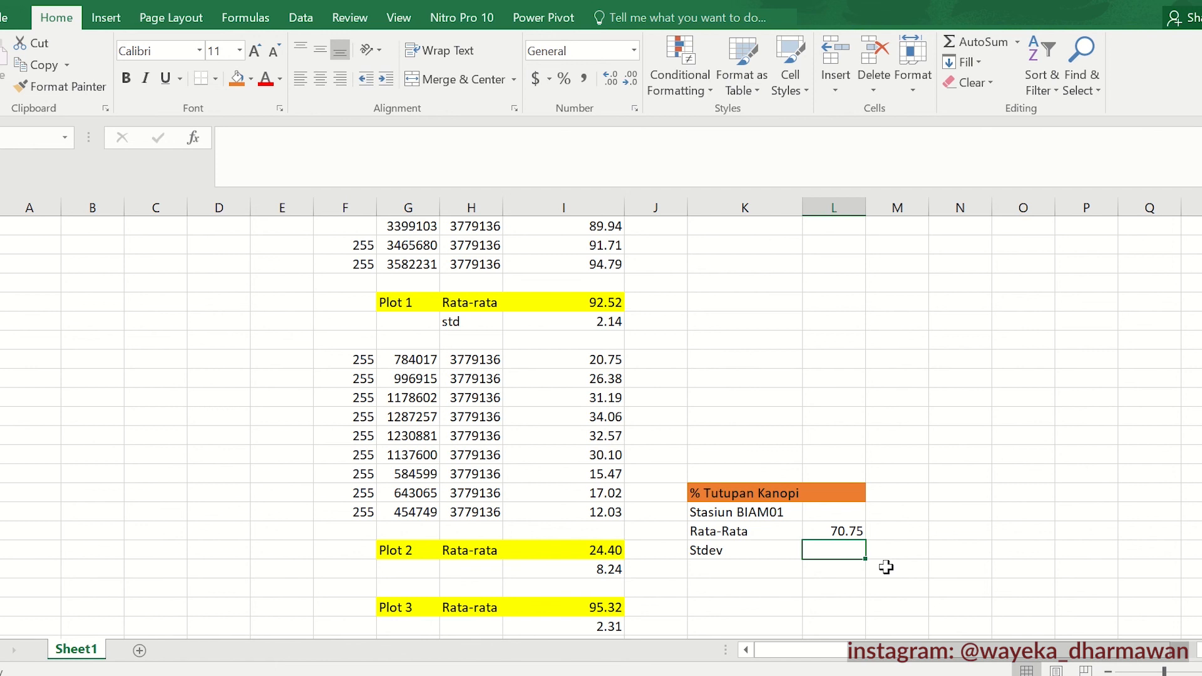
type("=stdev(")
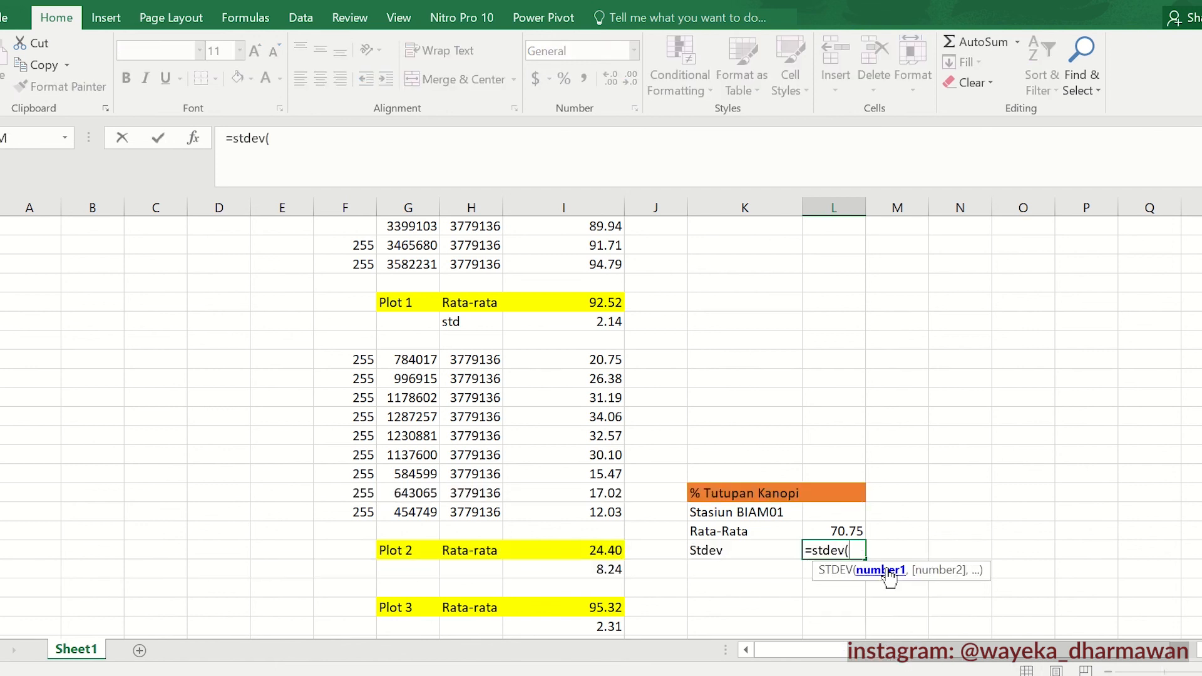
left_click(601, 304)
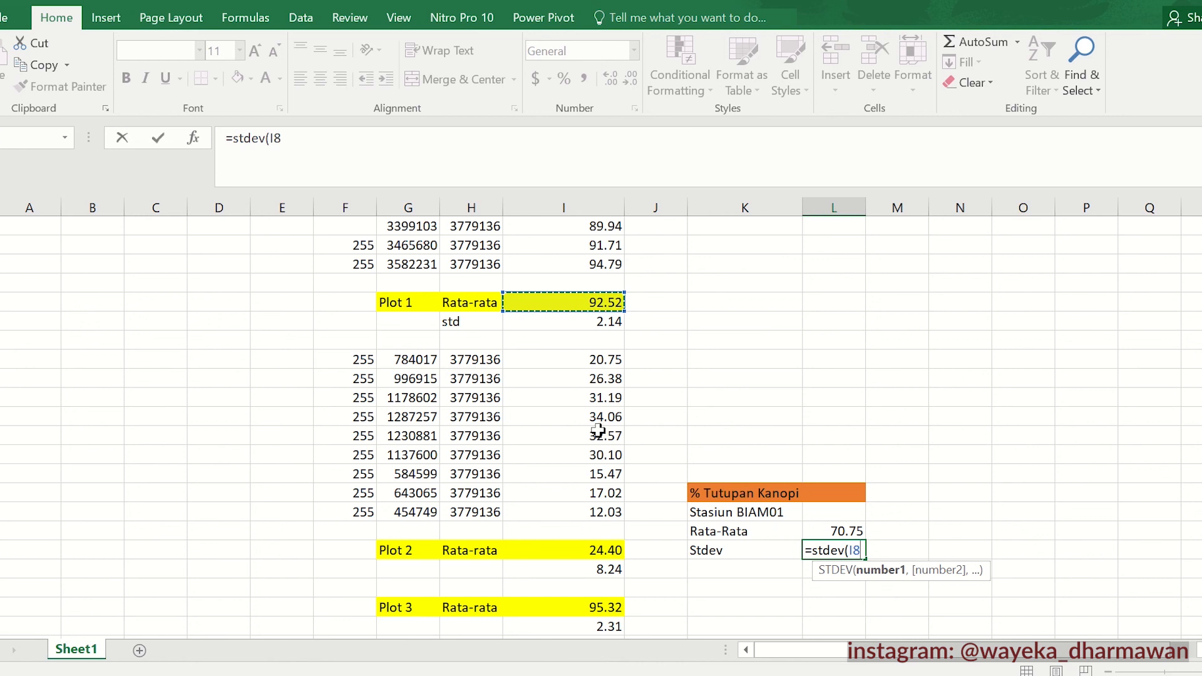
type(",")
left_click(588, 568)
type(",")
left_click(589, 551)
type(",")
left_click(591, 606)
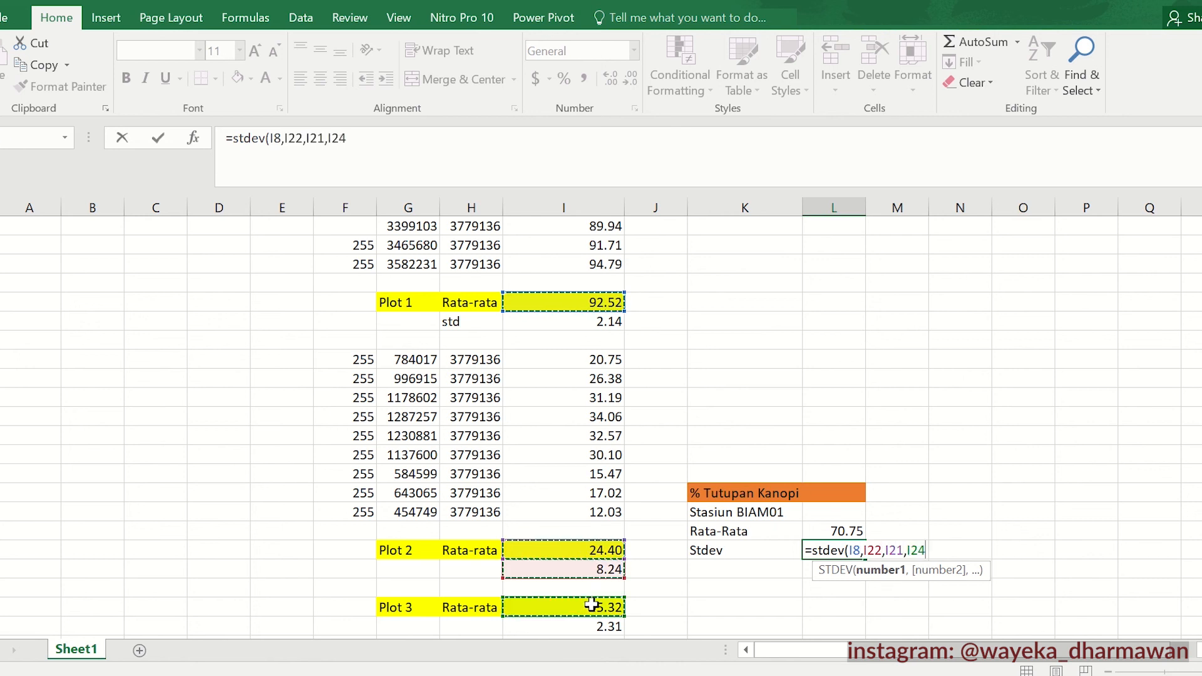
- Remove the I22 reference from the L21 formula and complete it as =STDEV(I8,I21,I24)
left_click(298, 146)
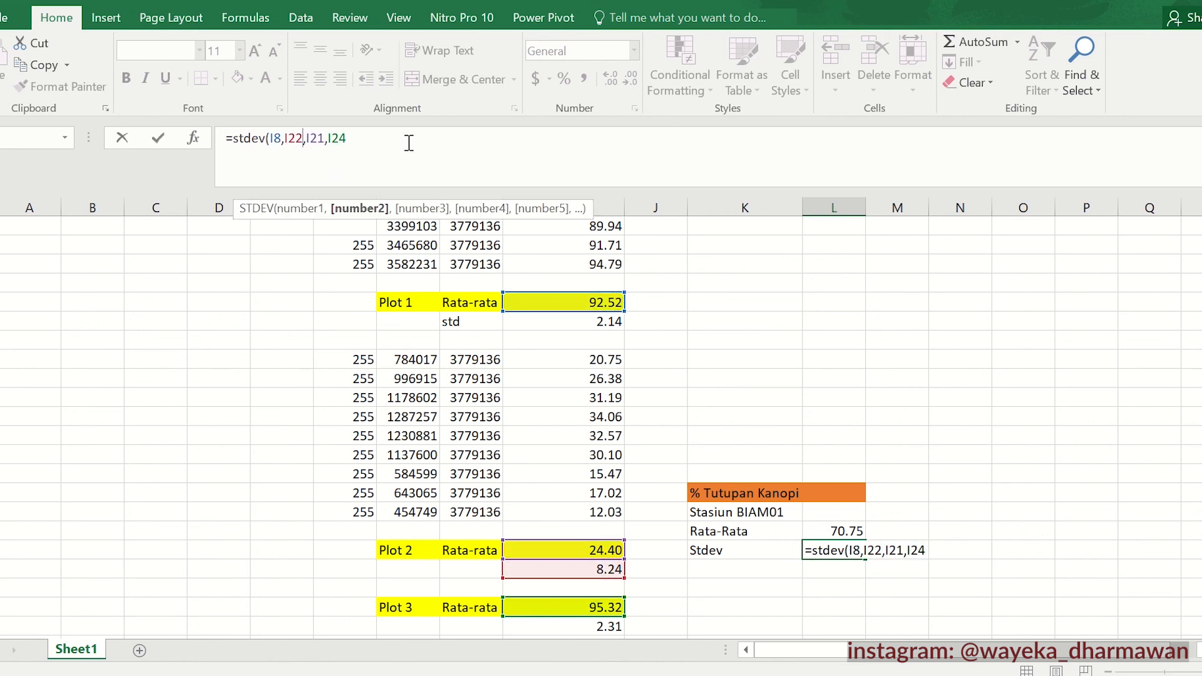
key("BackSpace")
key("BackSpace")
key("BackSpace")
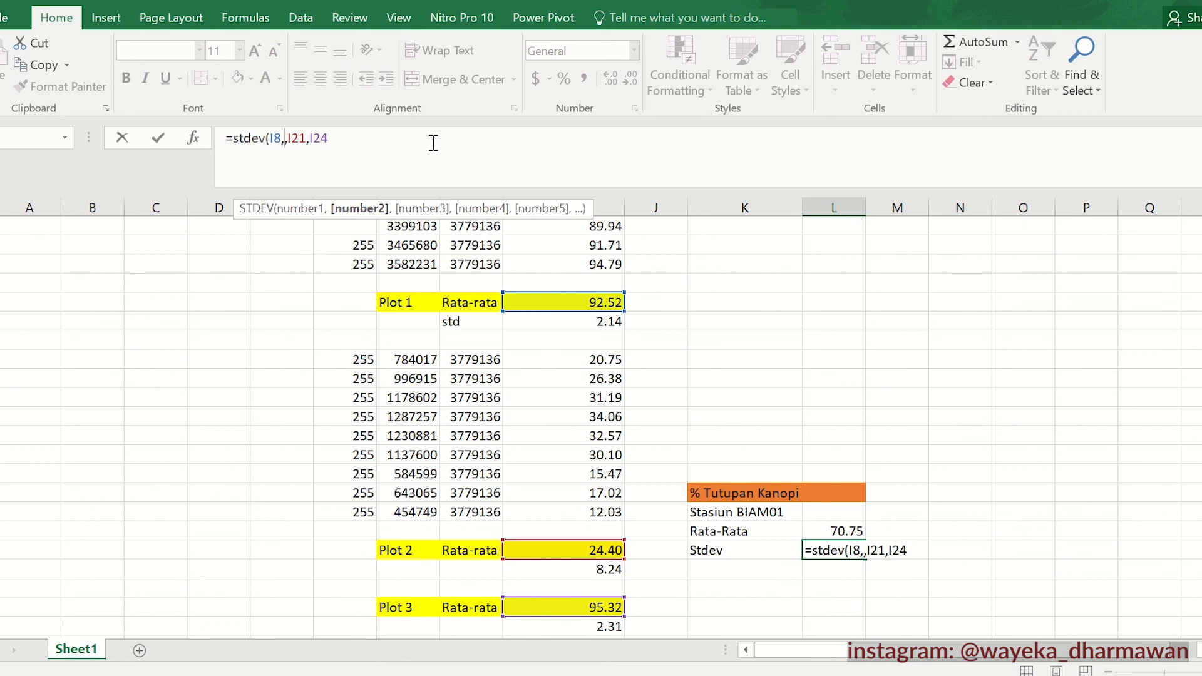
key("BackSpace")
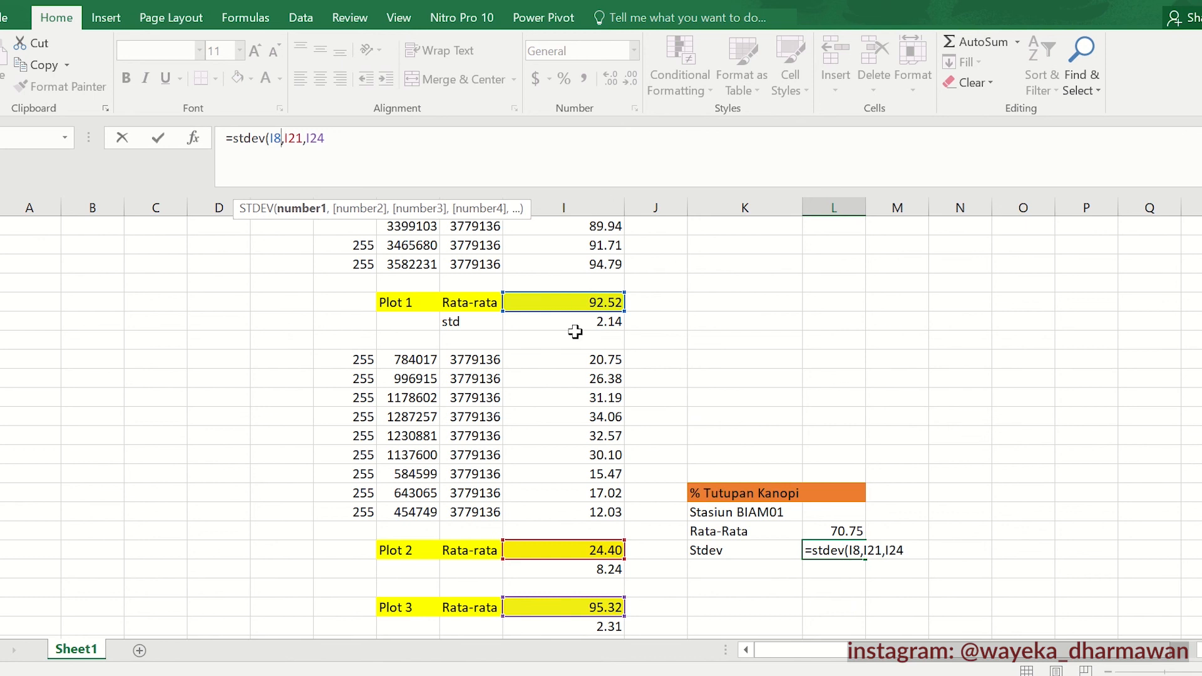
left_click(395, 144)
type(")")
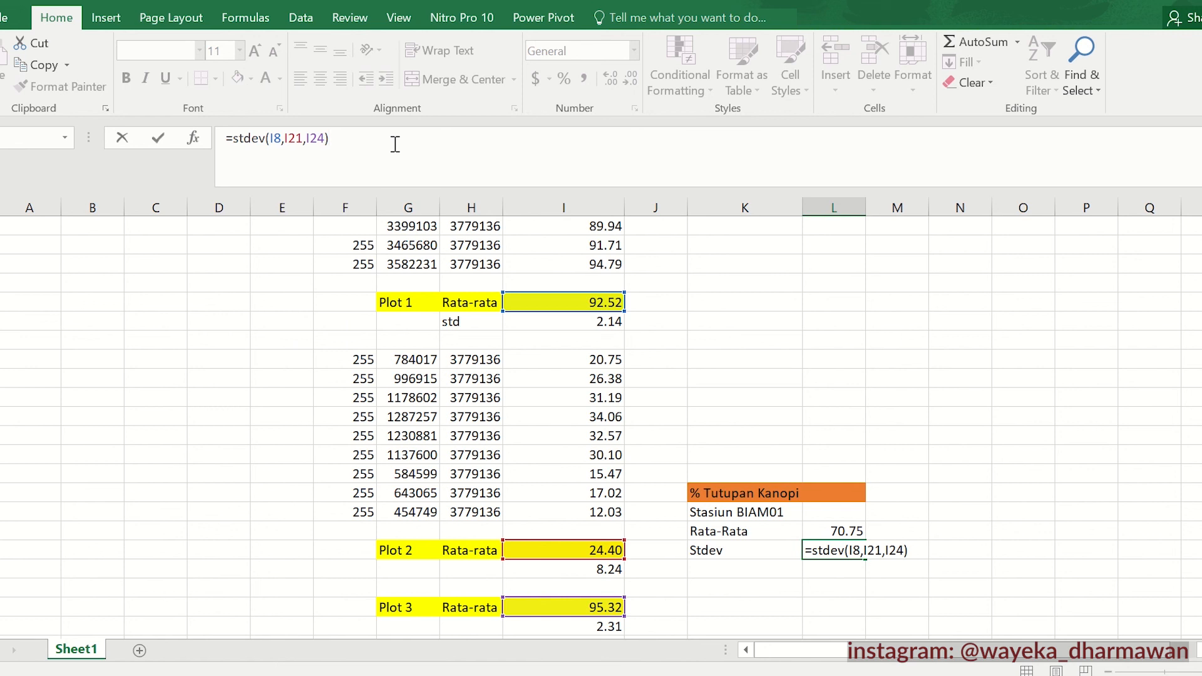
key("Return")
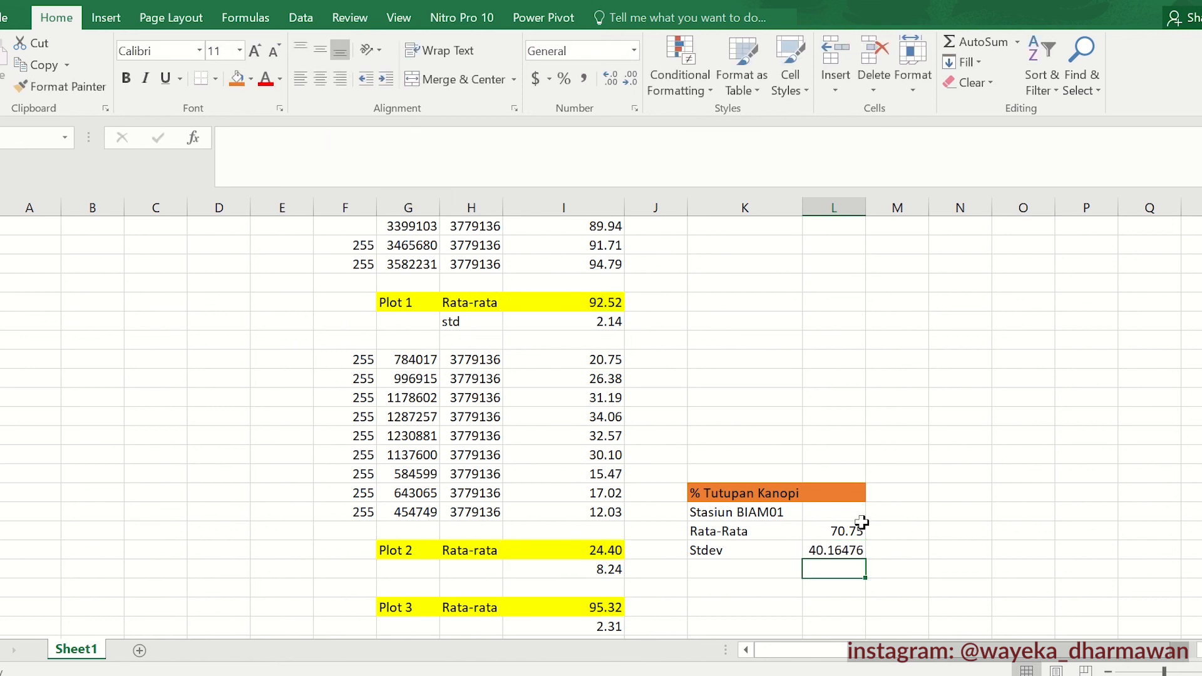
- Format the station's standard deviation in L21 as Number with 2 decimal places
right_click(840, 553)
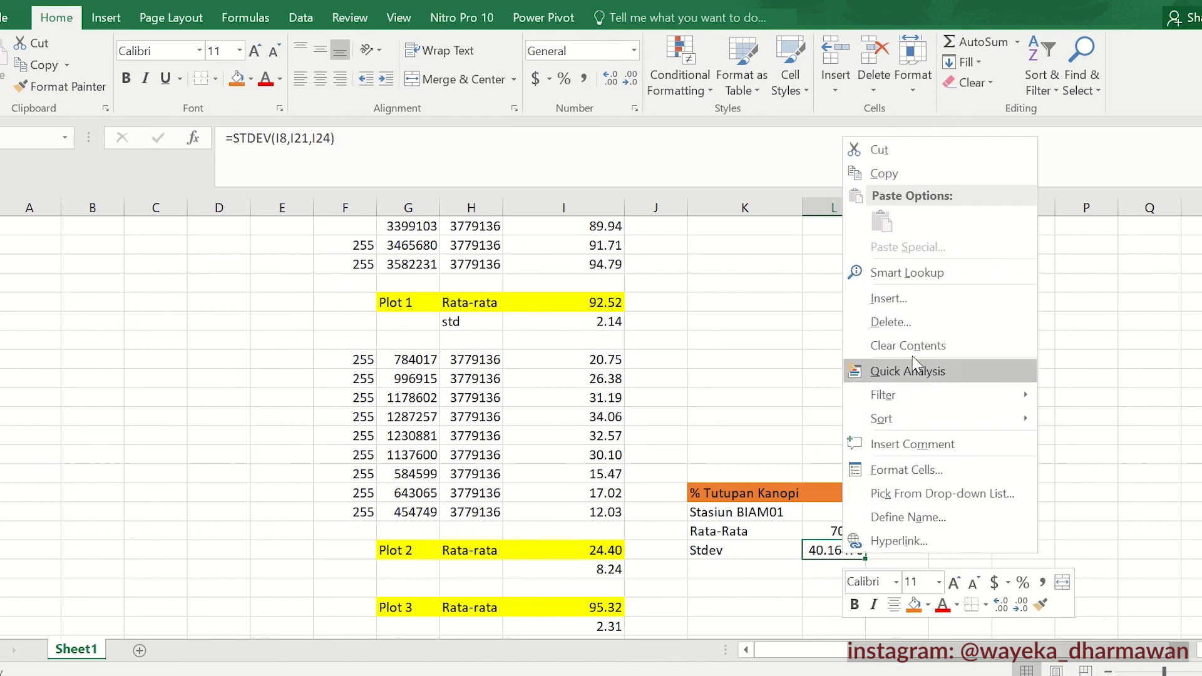
left_click(905, 470)
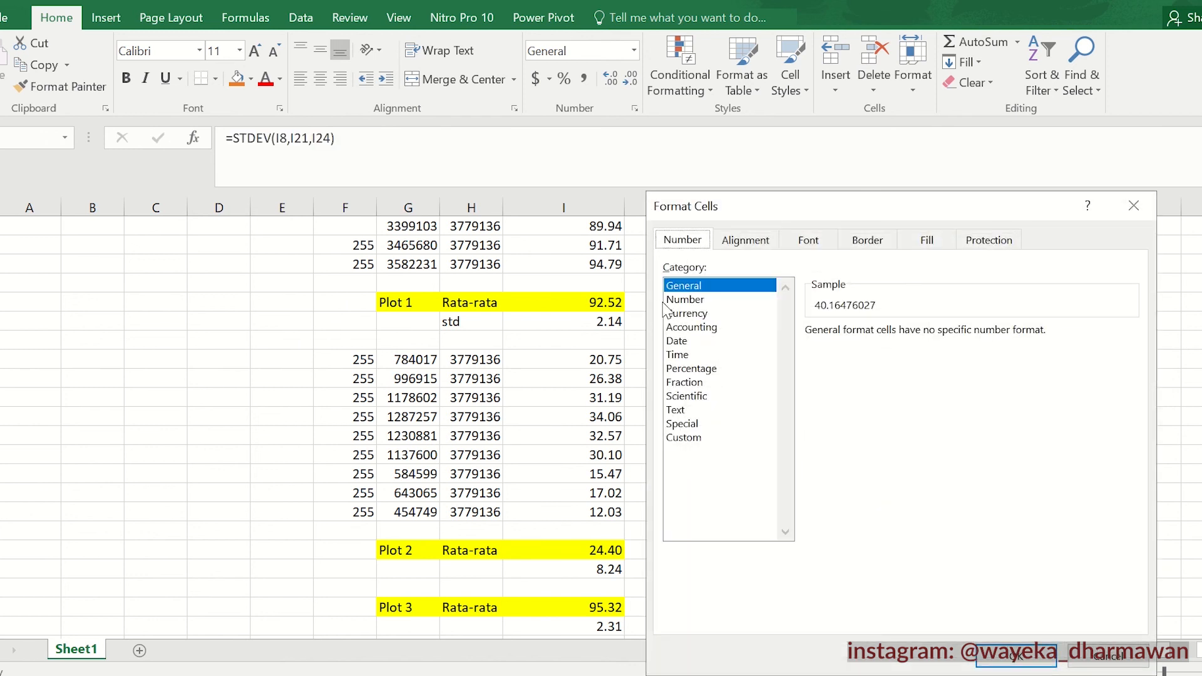
left_click(689, 301)
left_click(1017, 655)
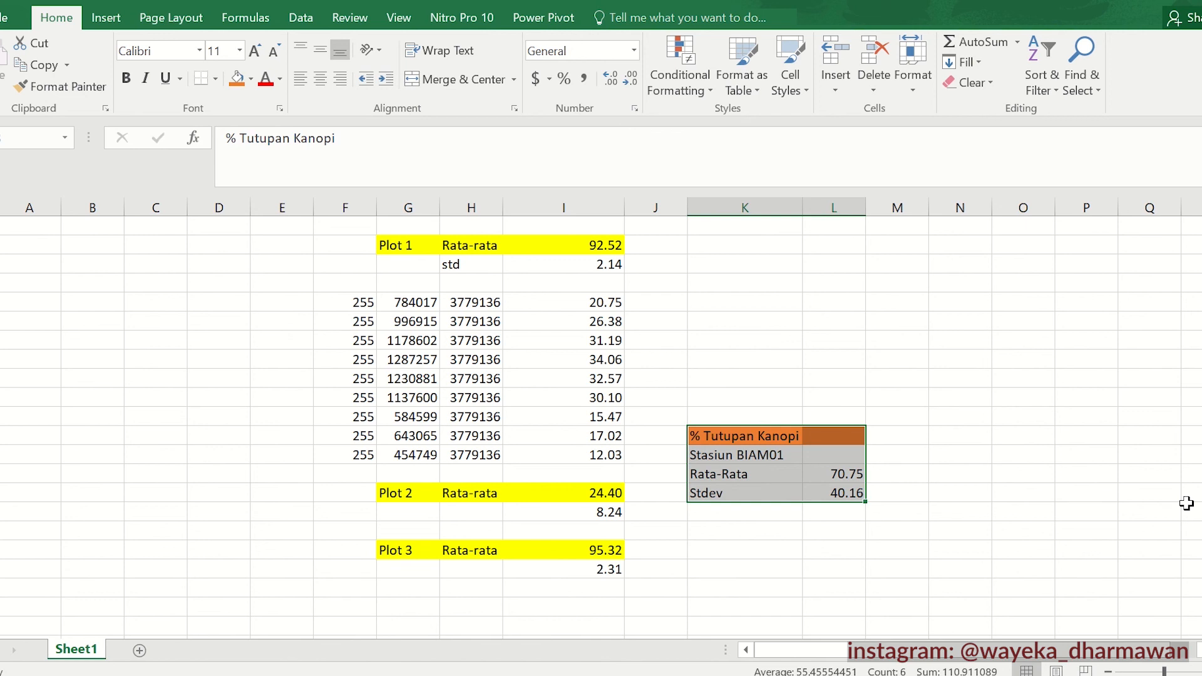
scroll(837, 337, "up", 2)
left_click(837, 337)
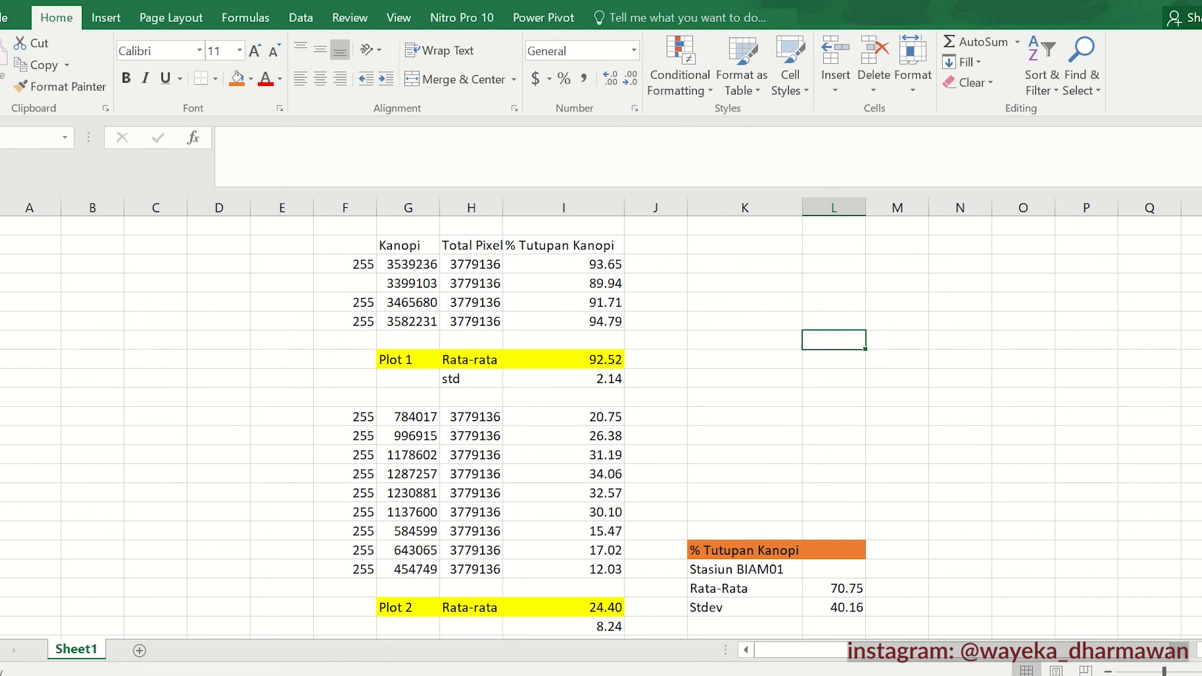
key("super")
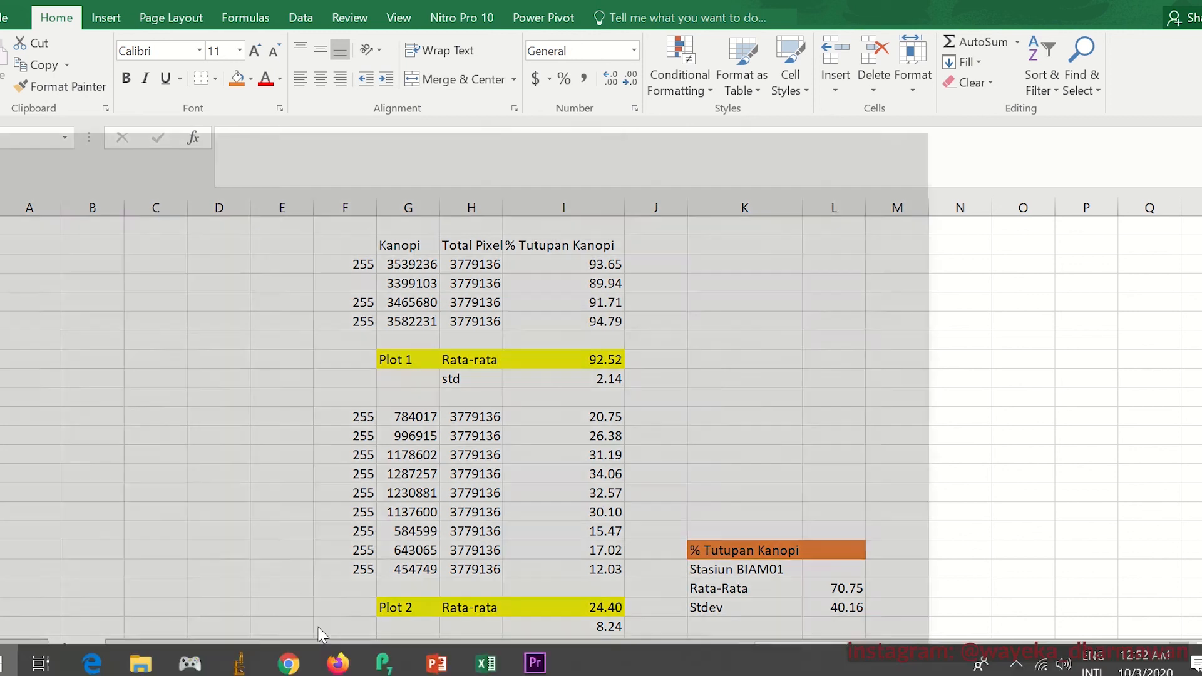
key("super")
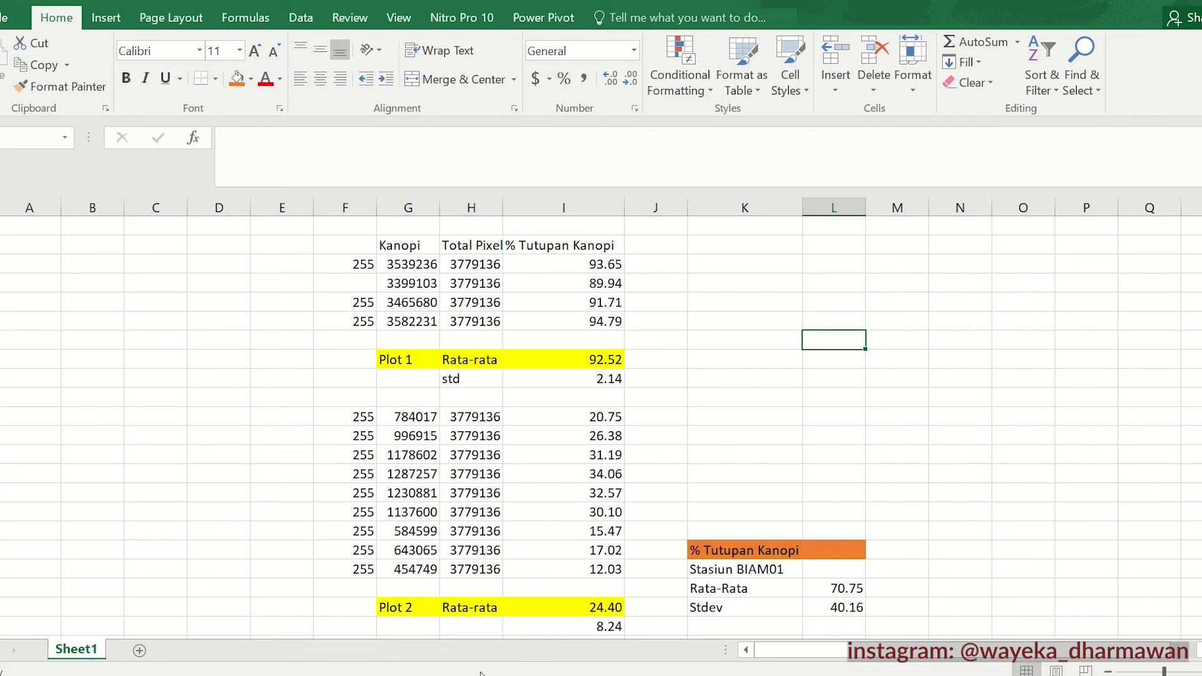
key("super")
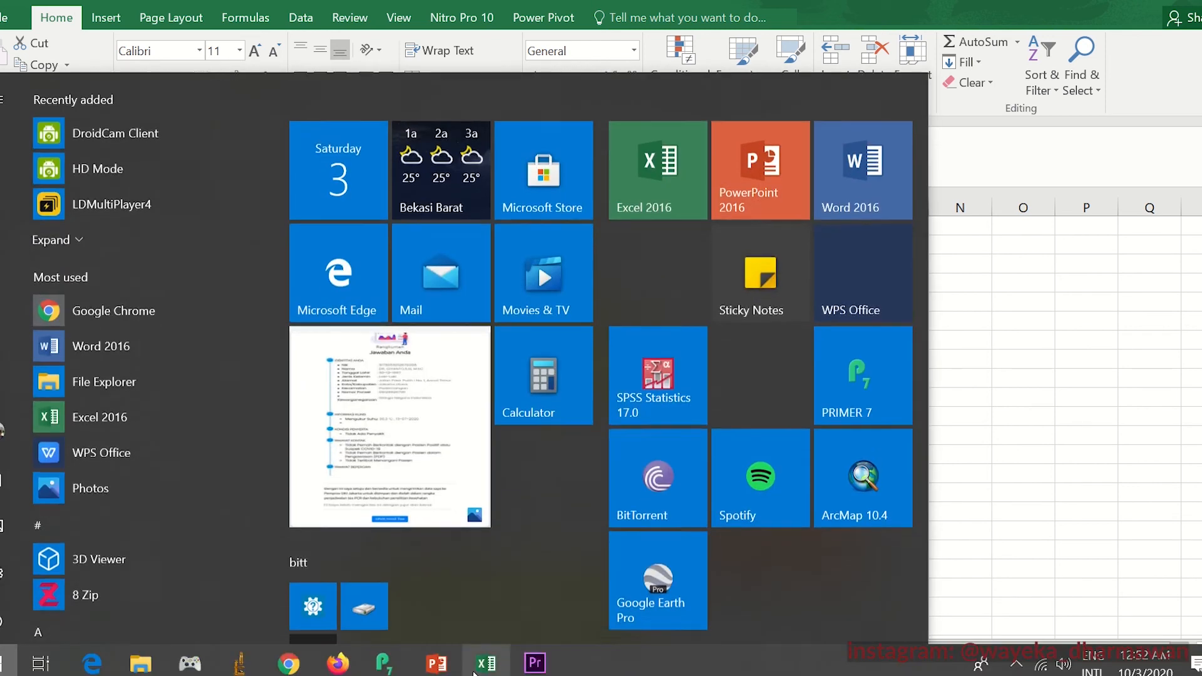
key("super")
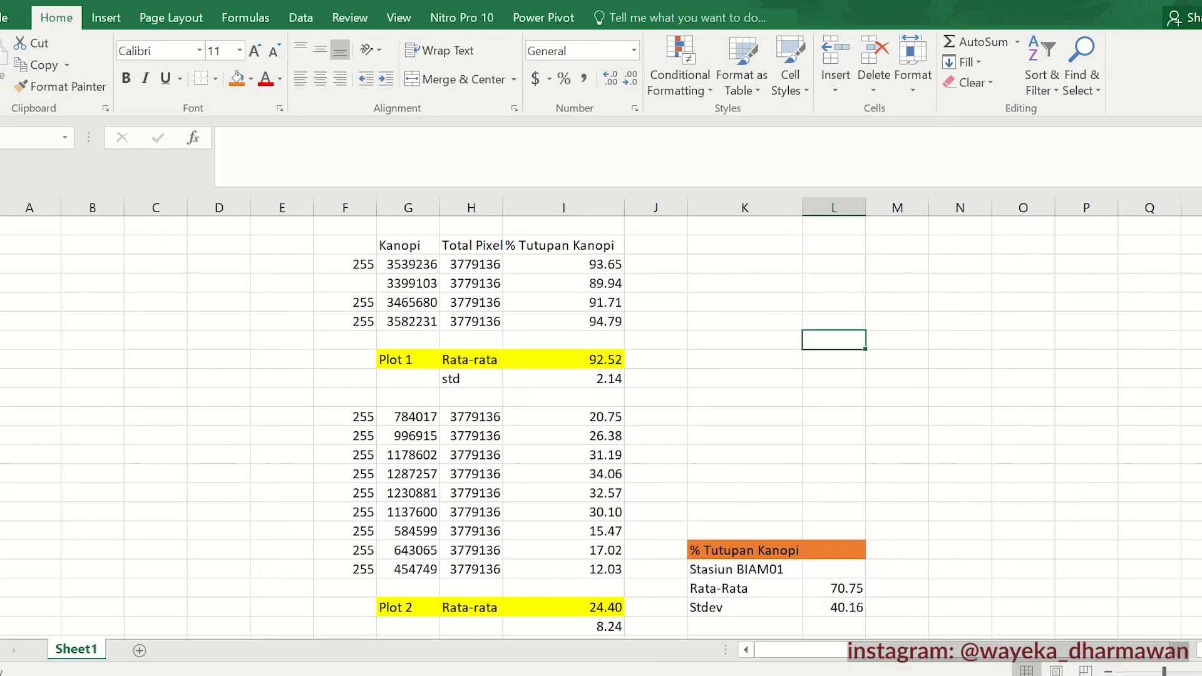
- Switch to File Explorer and open Template Simple2020_VERSI11.xlsx from the Stasiun BIAM01 folder in Excel
key("super")
left_click(230, 662)
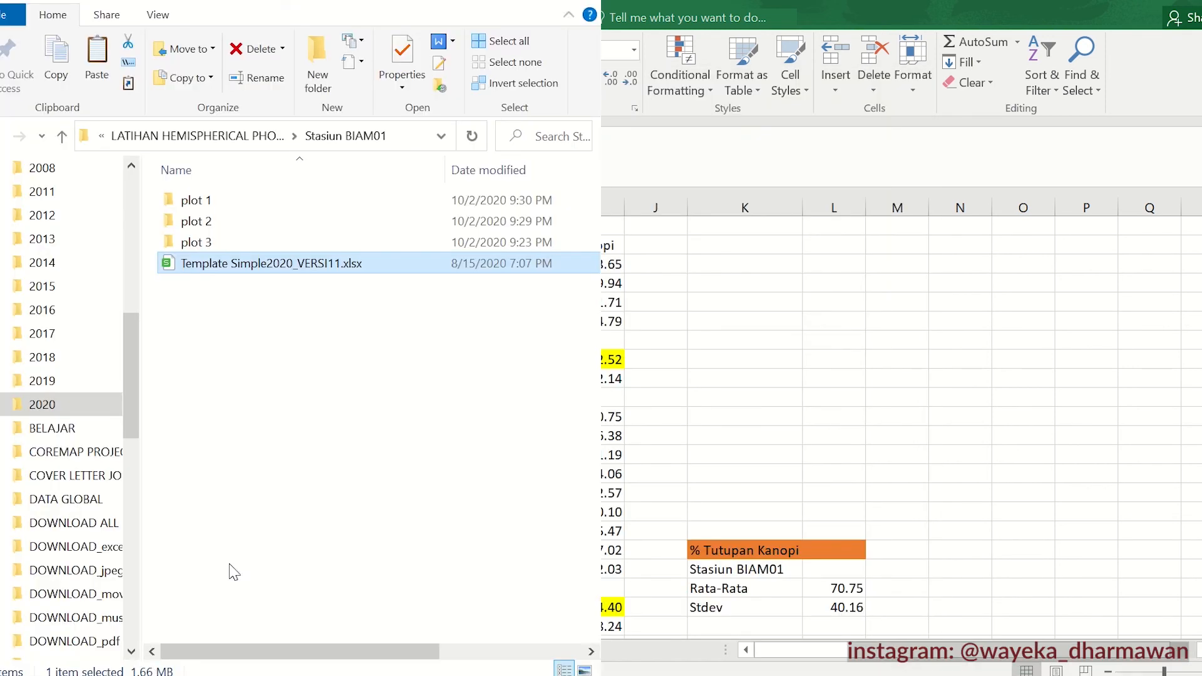
right_click(274, 270)
mouse_move(626, 415)
left_click(728, 424)
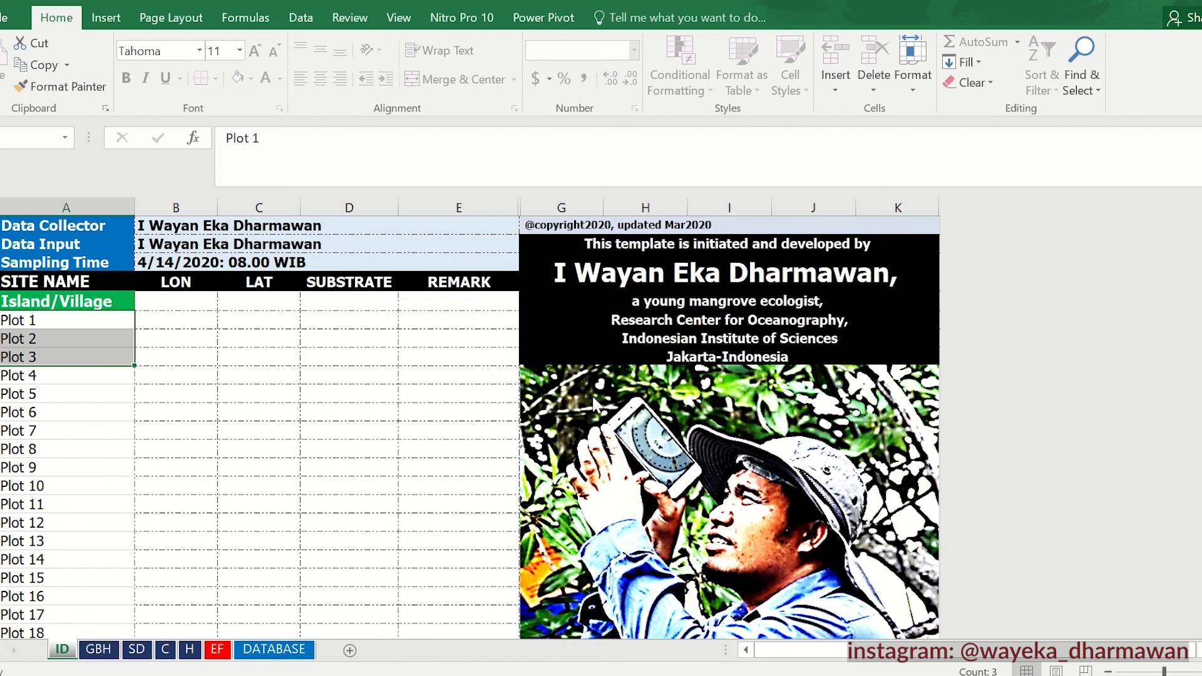
left_click(263, 379)
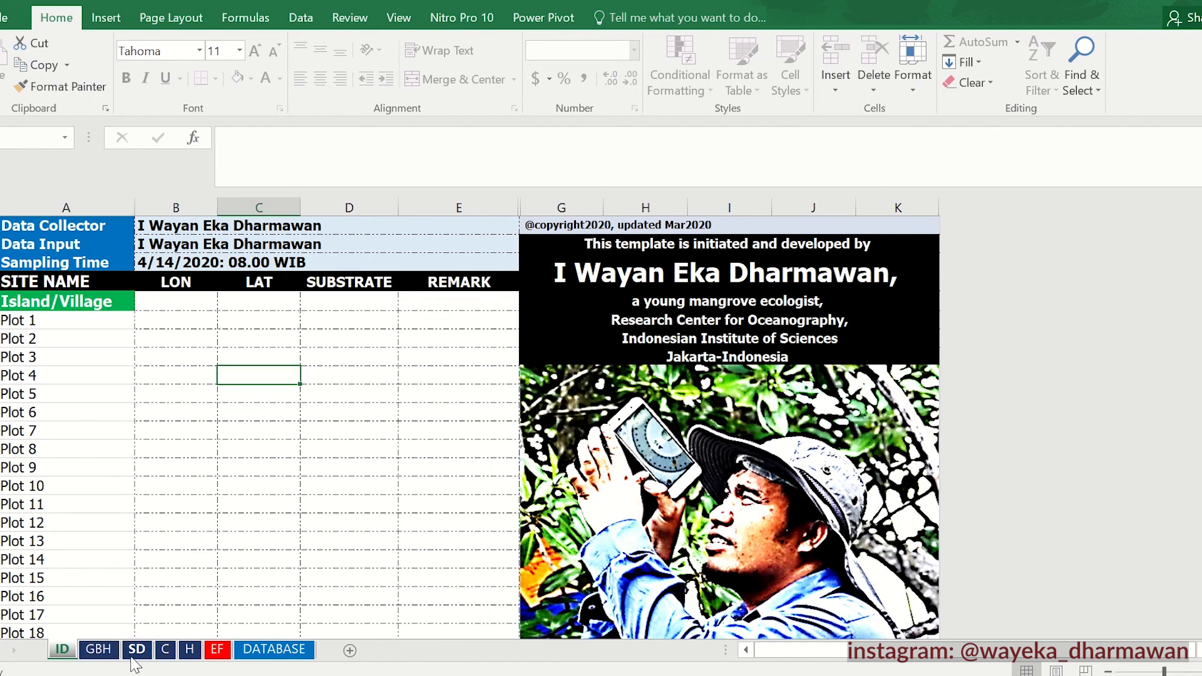
- Open the template's C sheet and examine its total pixel cell and the photo entry grid for Plots 1 to 20
left_click(166, 650)
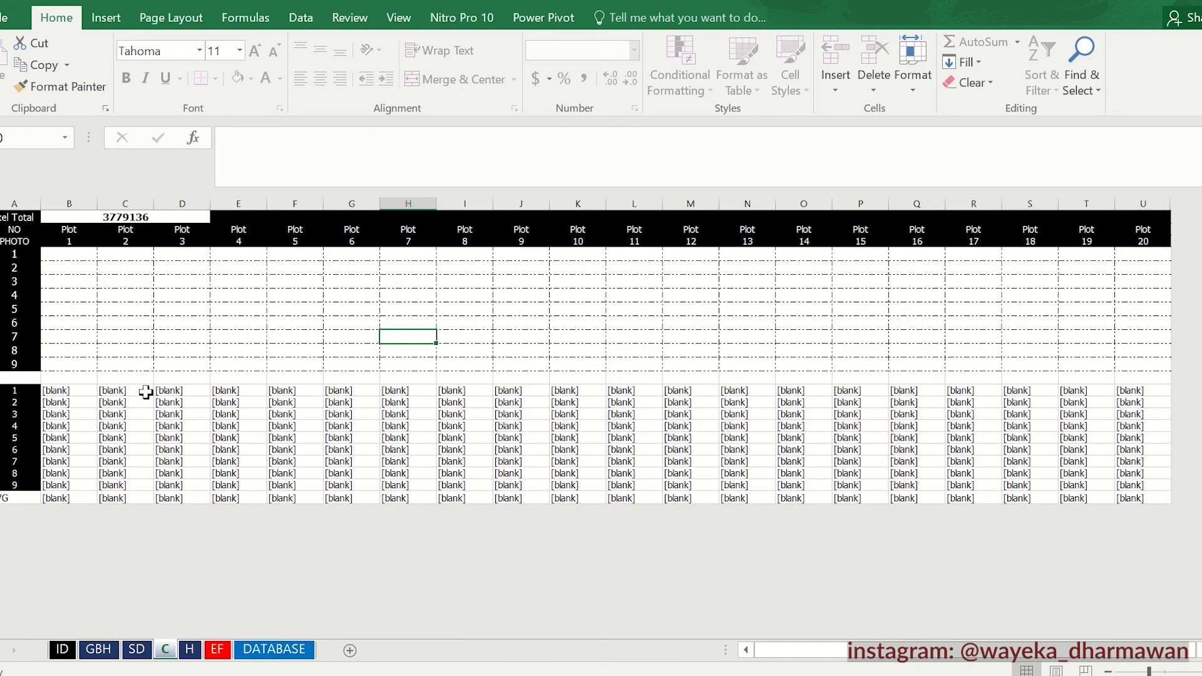
left_click_drag(72, 255, 1132, 363)
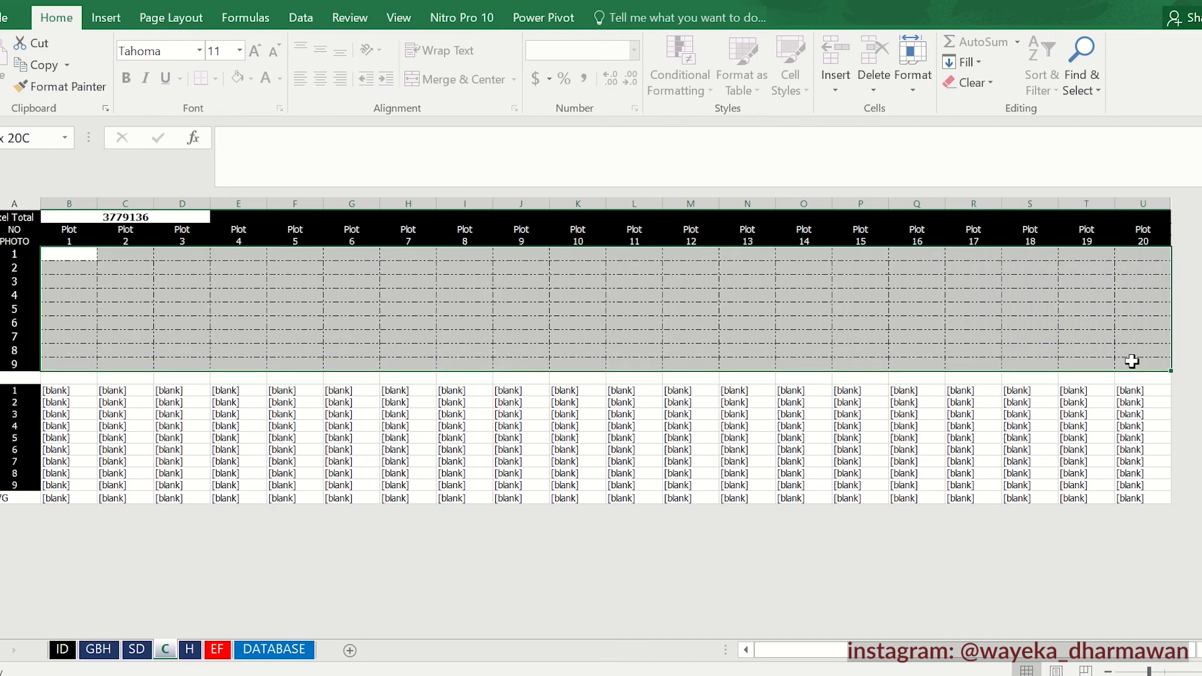
left_click_drag(80, 255, 188, 266)
left_click_drag(309, 276, 1159, 360)
left_click(183, 310)
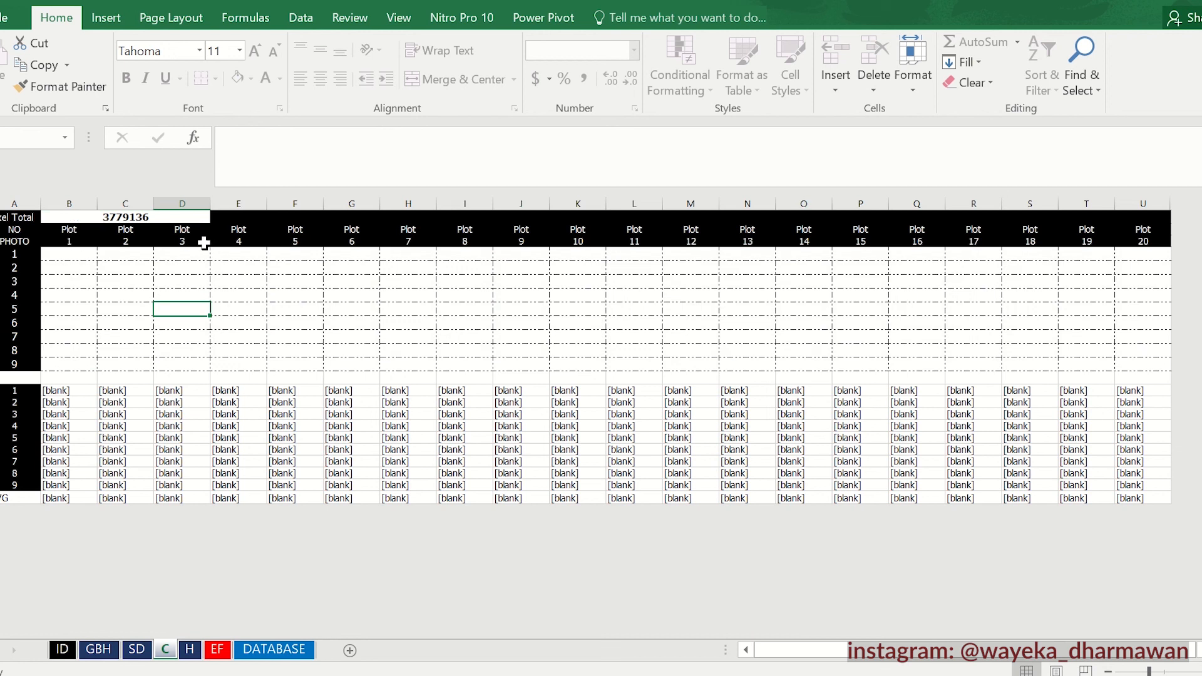
left_click(88, 218)
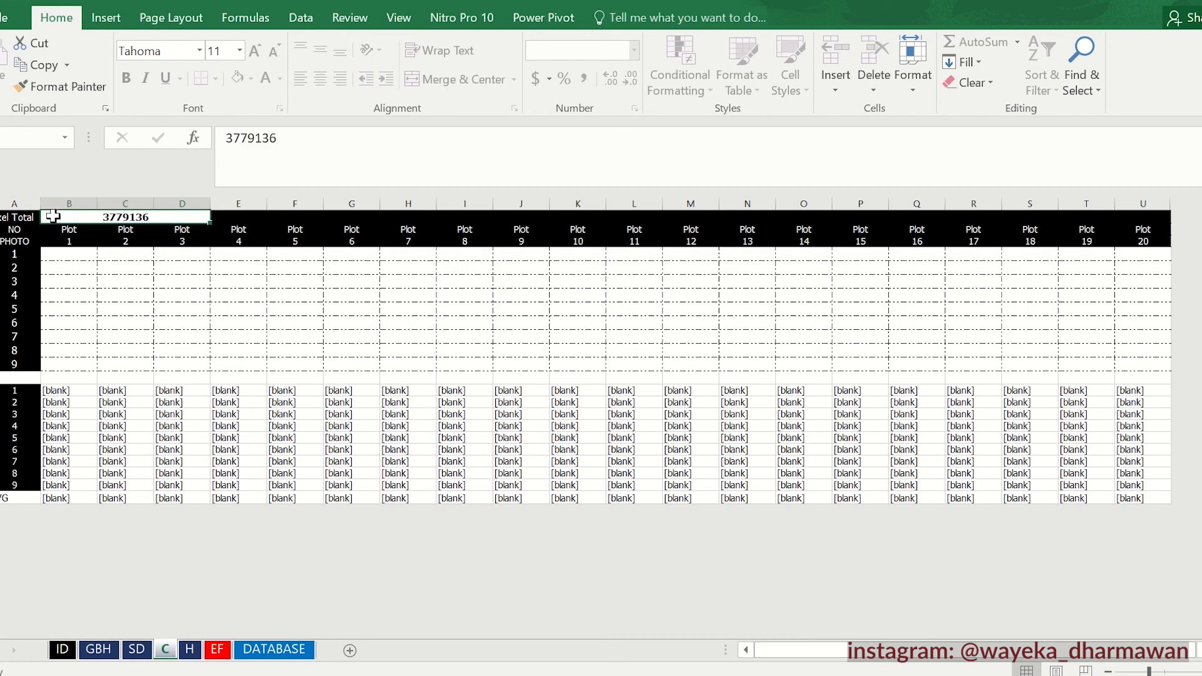
left_click(78, 251)
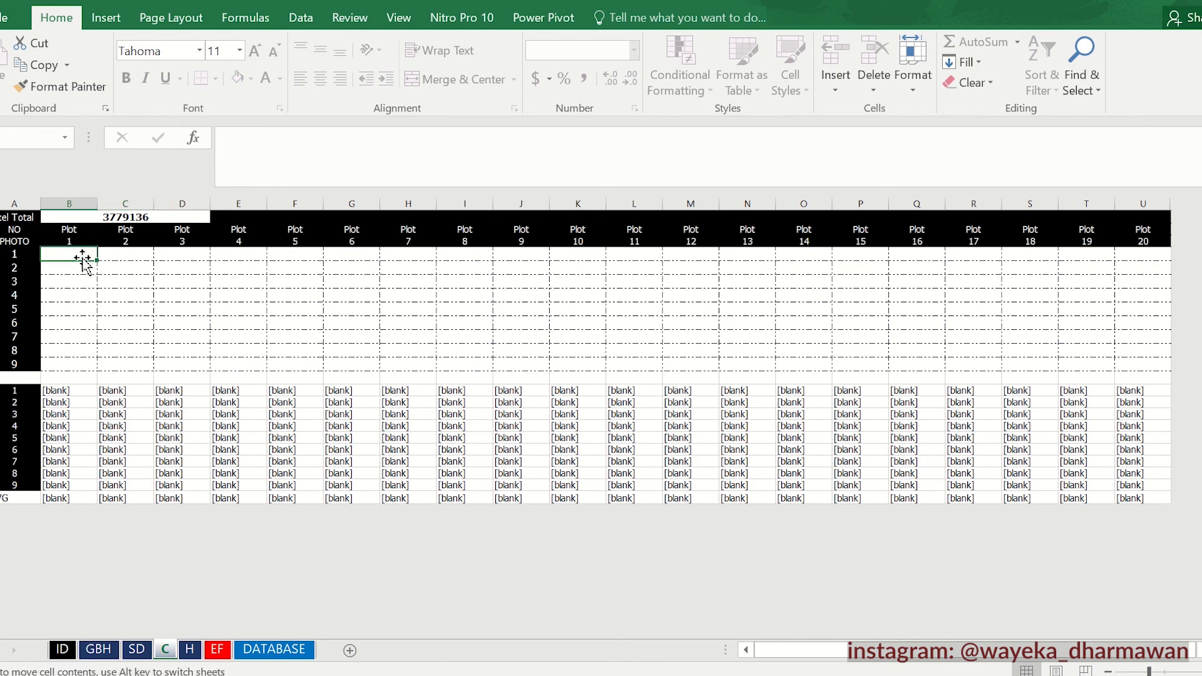
left_click_drag(83, 258, 82, 331)
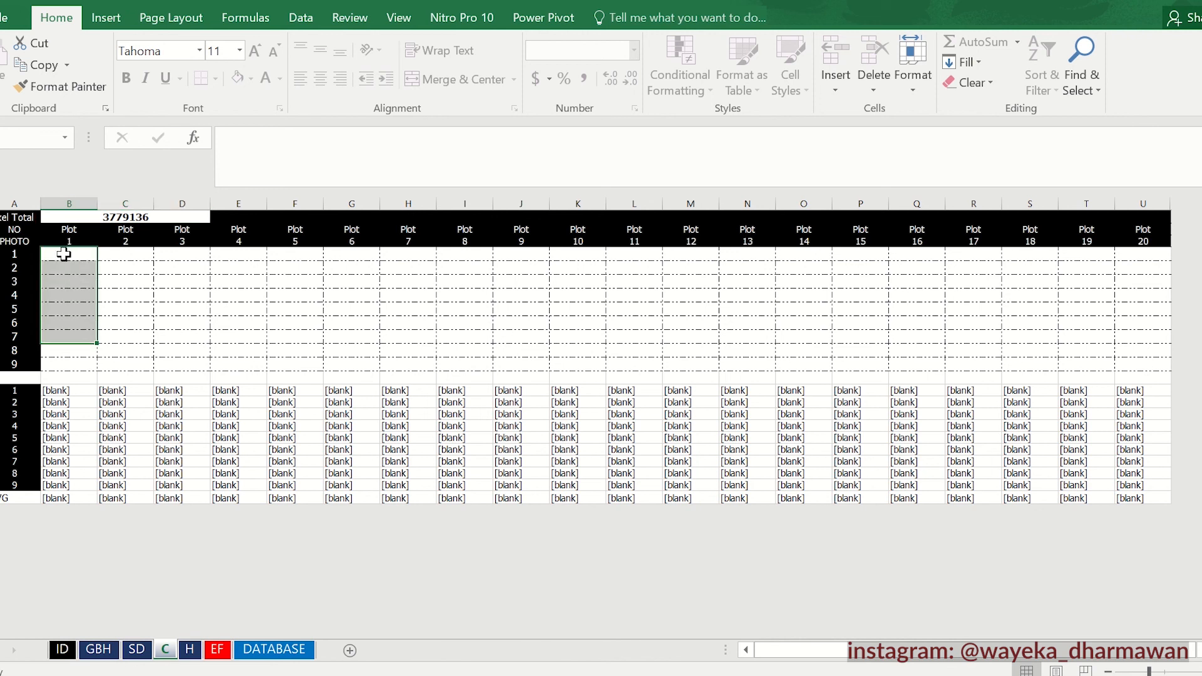
left_click_drag(64, 251, 62, 310)
- Arrange the template workbook and the Book1 workbook side by side
left_click(221, 318)
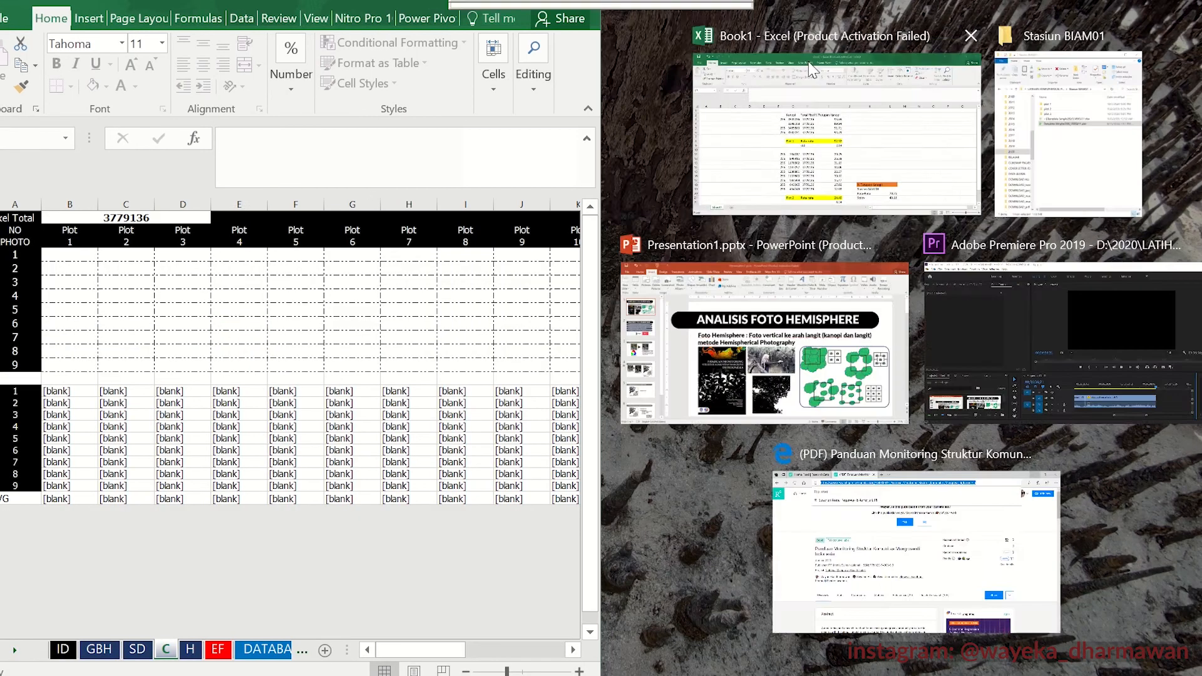
left_click(813, 113)
left_click(1000, 284)
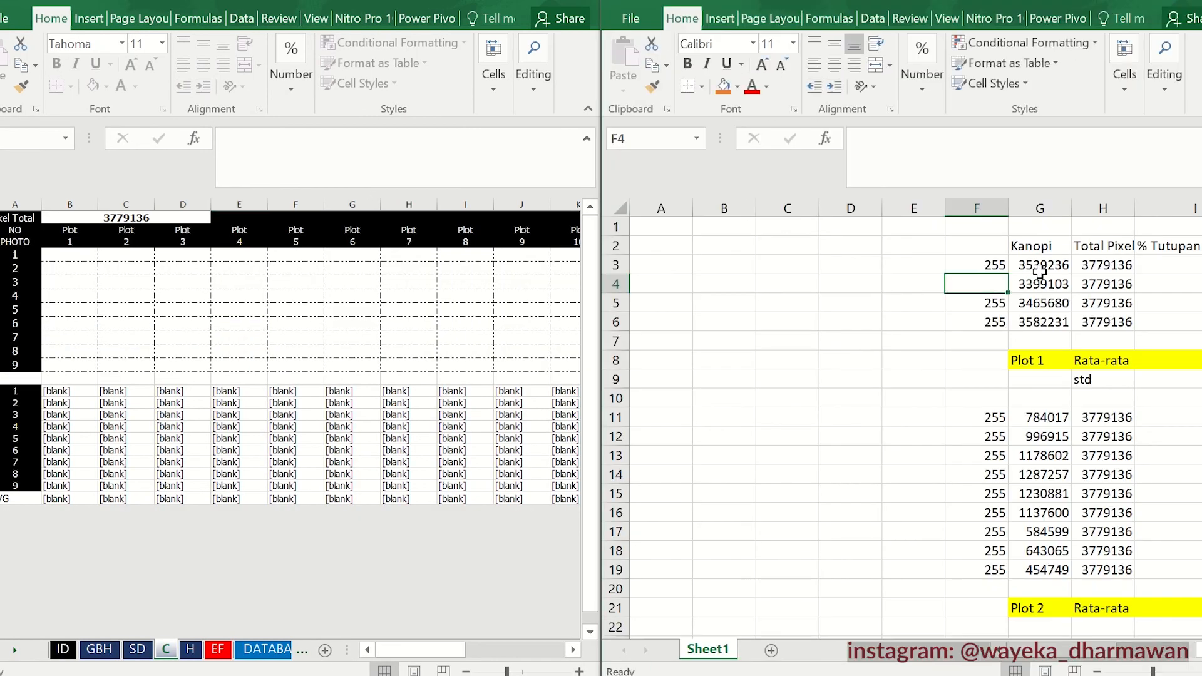
- Copy the Plot 1 canopy pixel values from G3:G6 of Book1 into the template's Plot 1 column, starting at photo 1
left_click_drag(1043, 265, 1041, 311)
right_click(1040, 311)
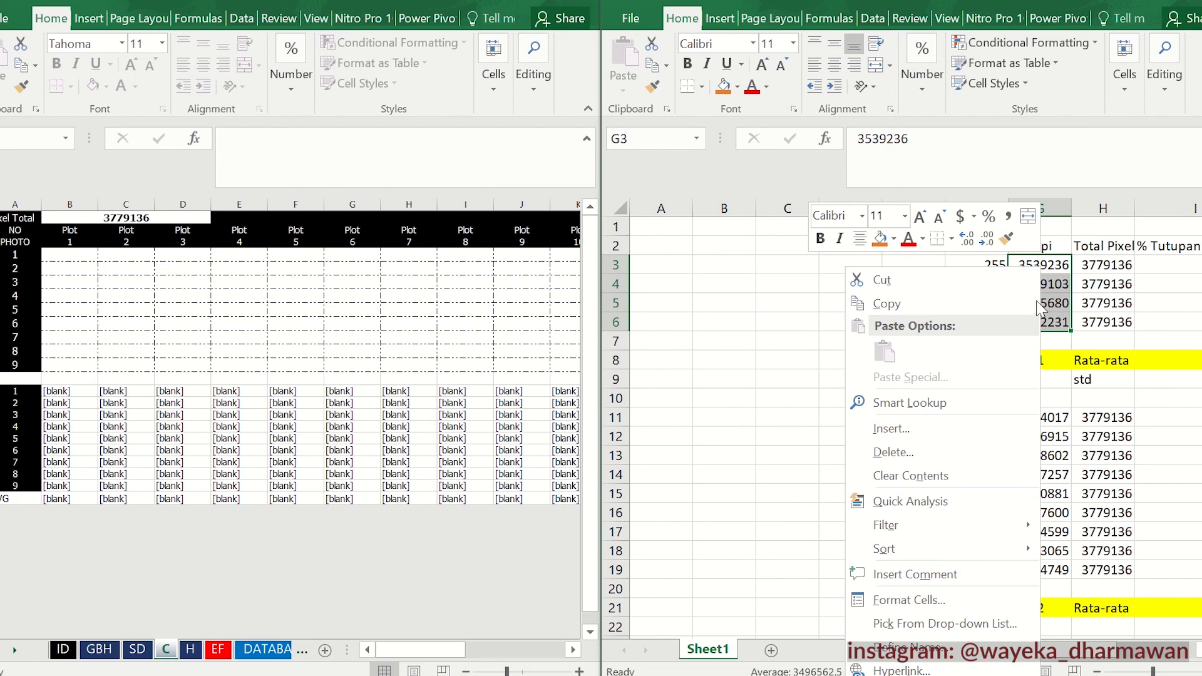
left_click(950, 304)
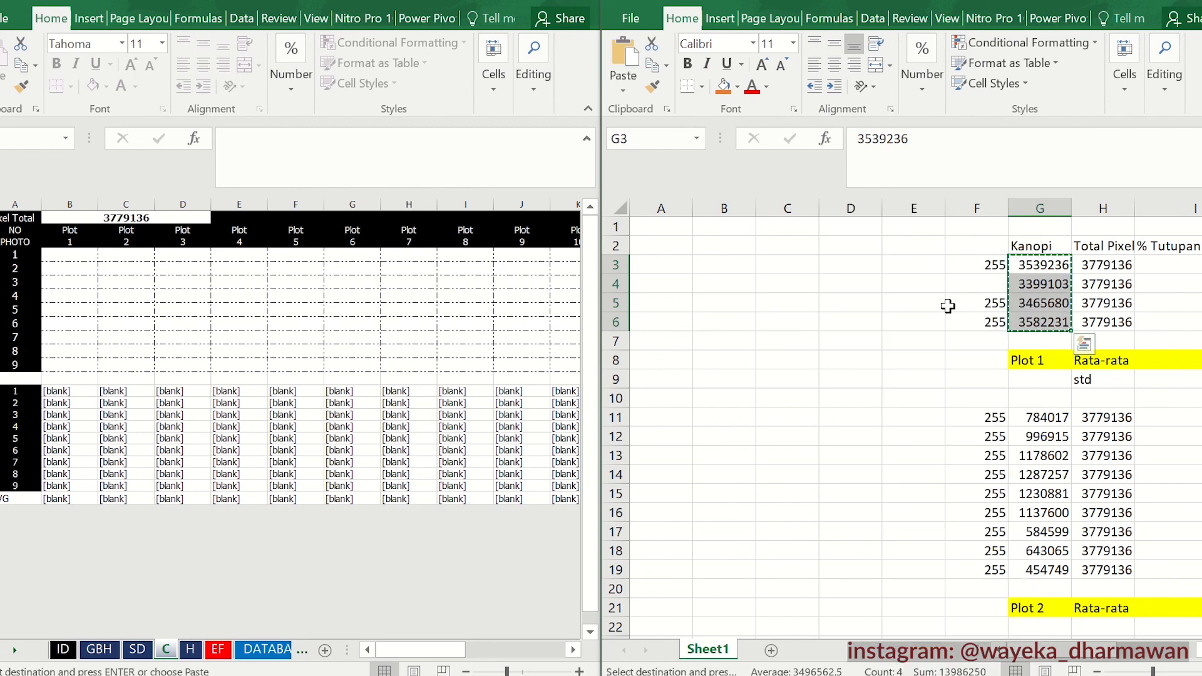
left_click(83, 256)
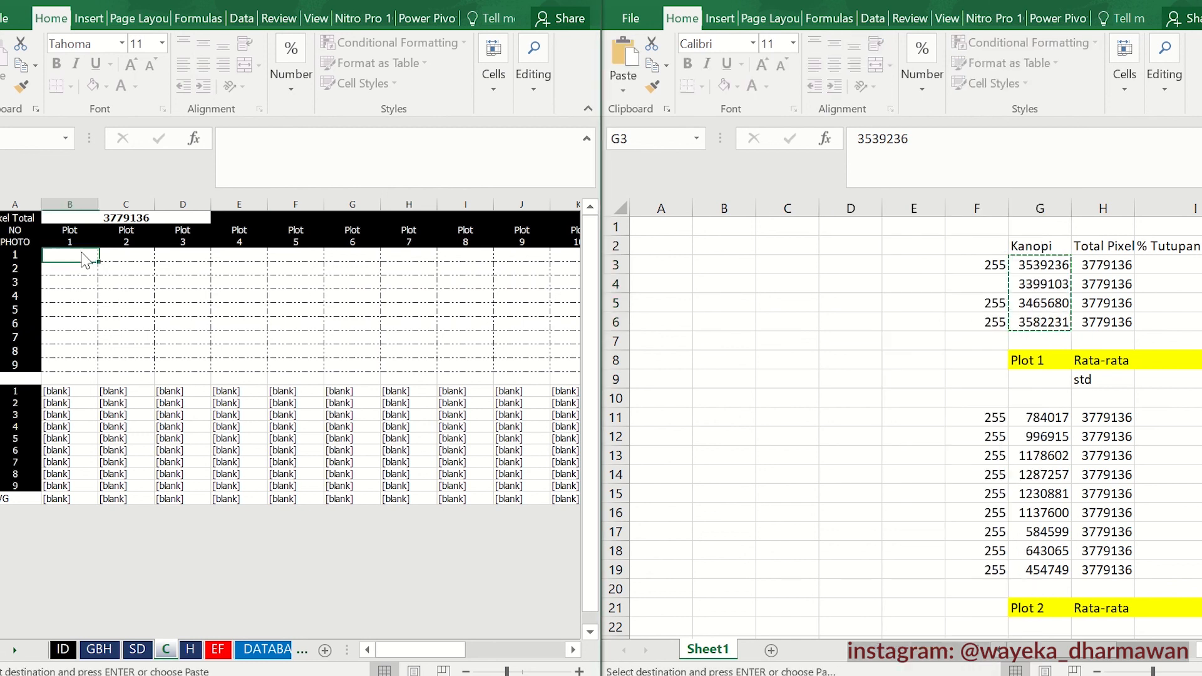
right_click(83, 254)
left_click(149, 335)
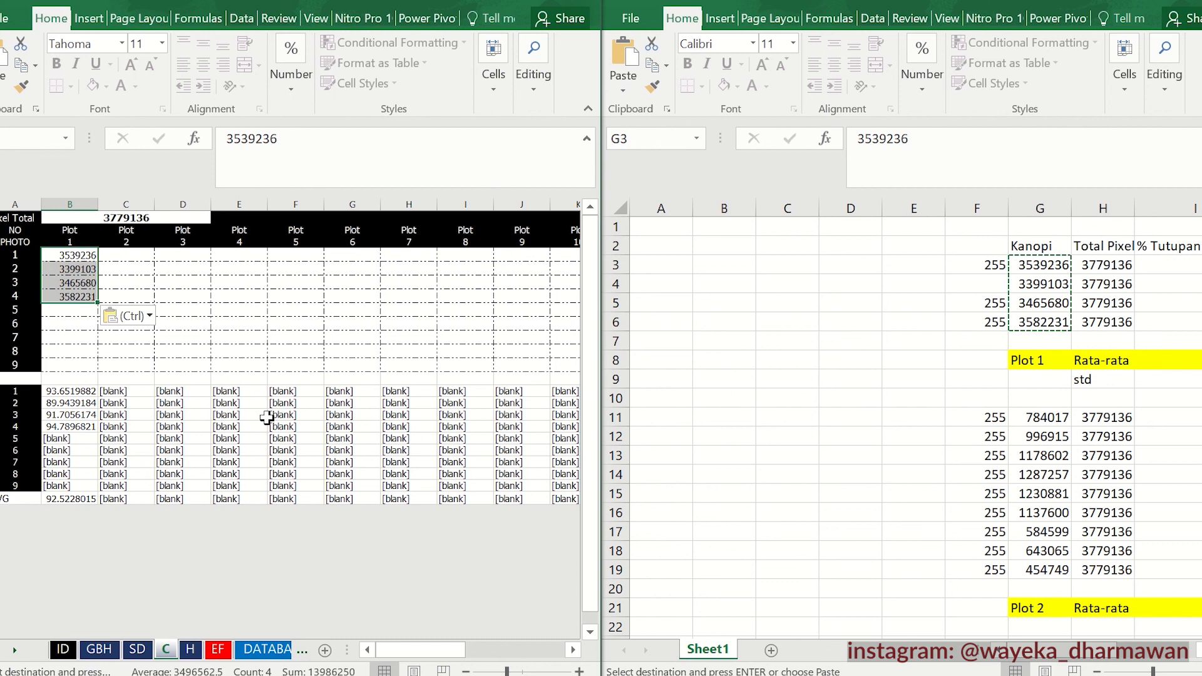
- Copy the Plot 2 canopy pixel values from G11:G19 of Book1 into the template's Plot 2 column, starting at photo 1
left_click(1108, 266)
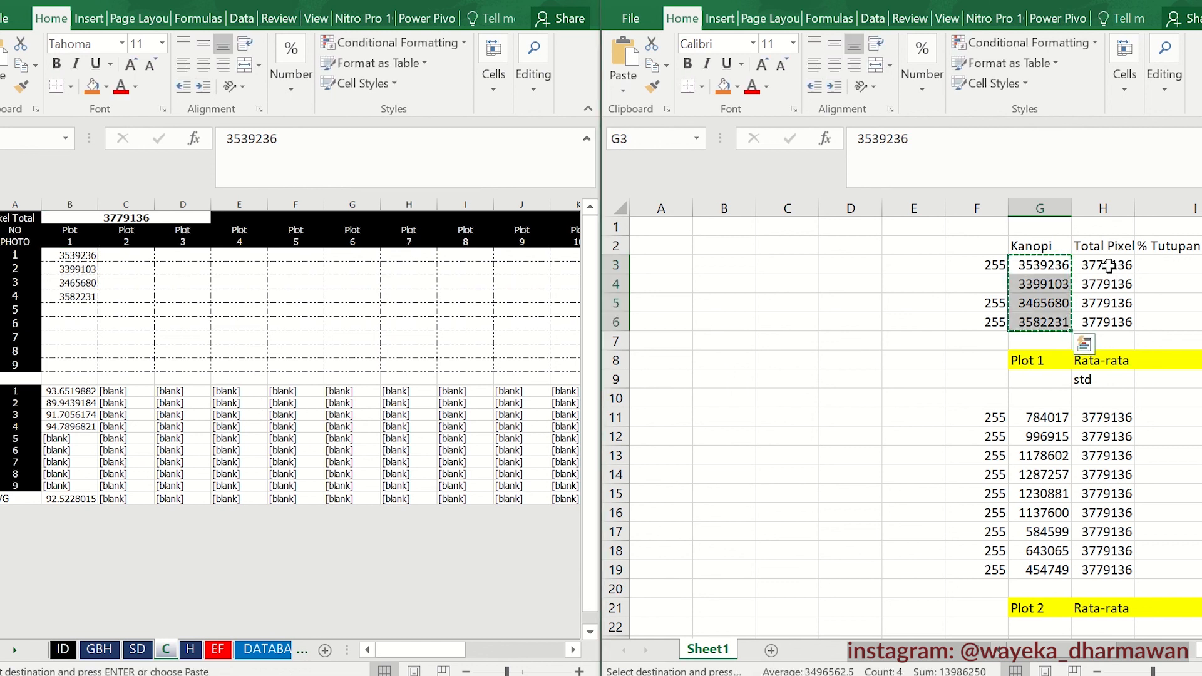
left_click(1109, 266)
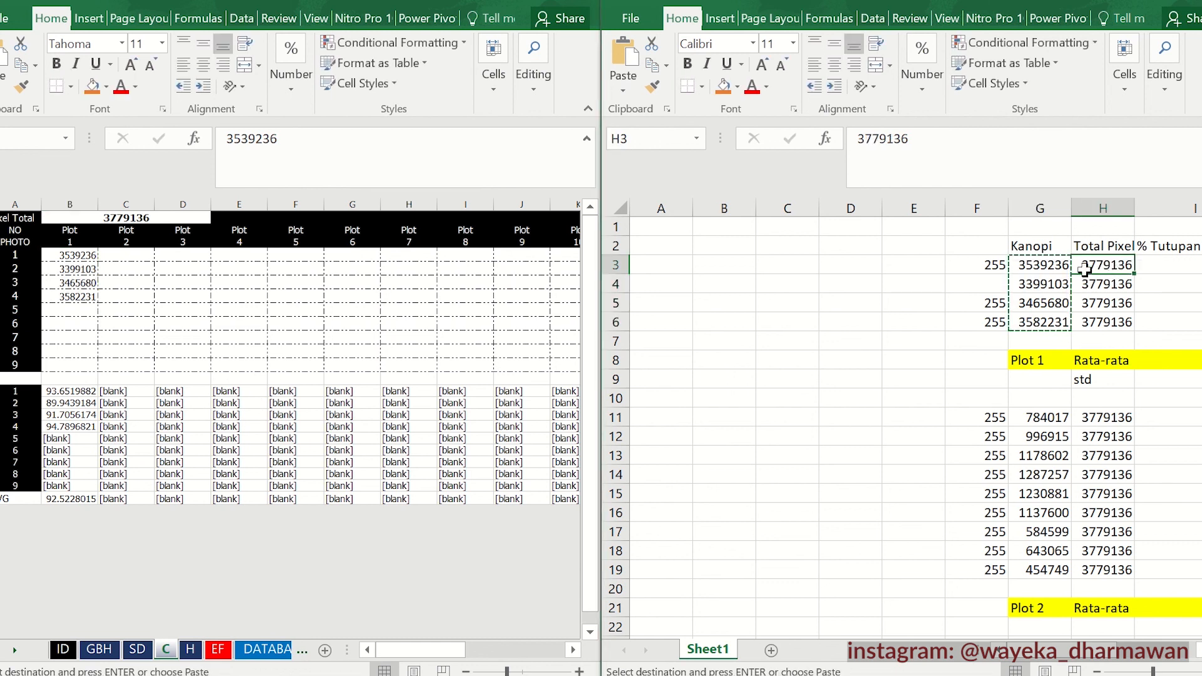
left_click(1042, 429)
left_click_drag(1042, 418, 1042, 570)
right_click(1054, 552)
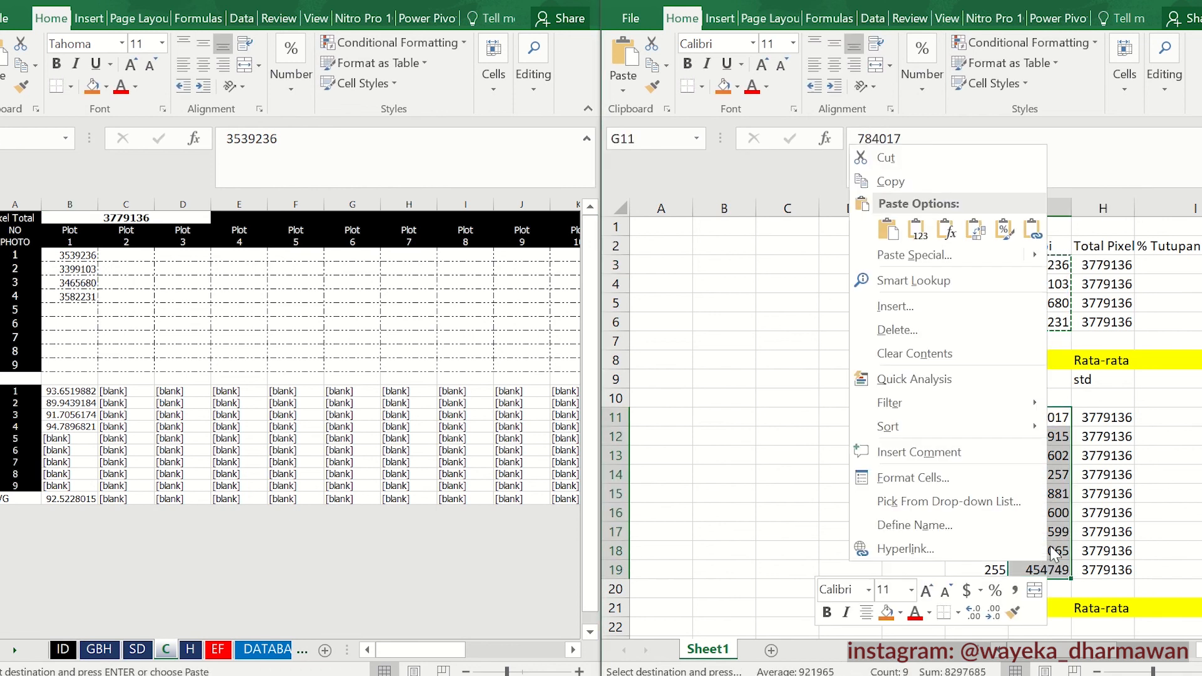
left_click(890, 181)
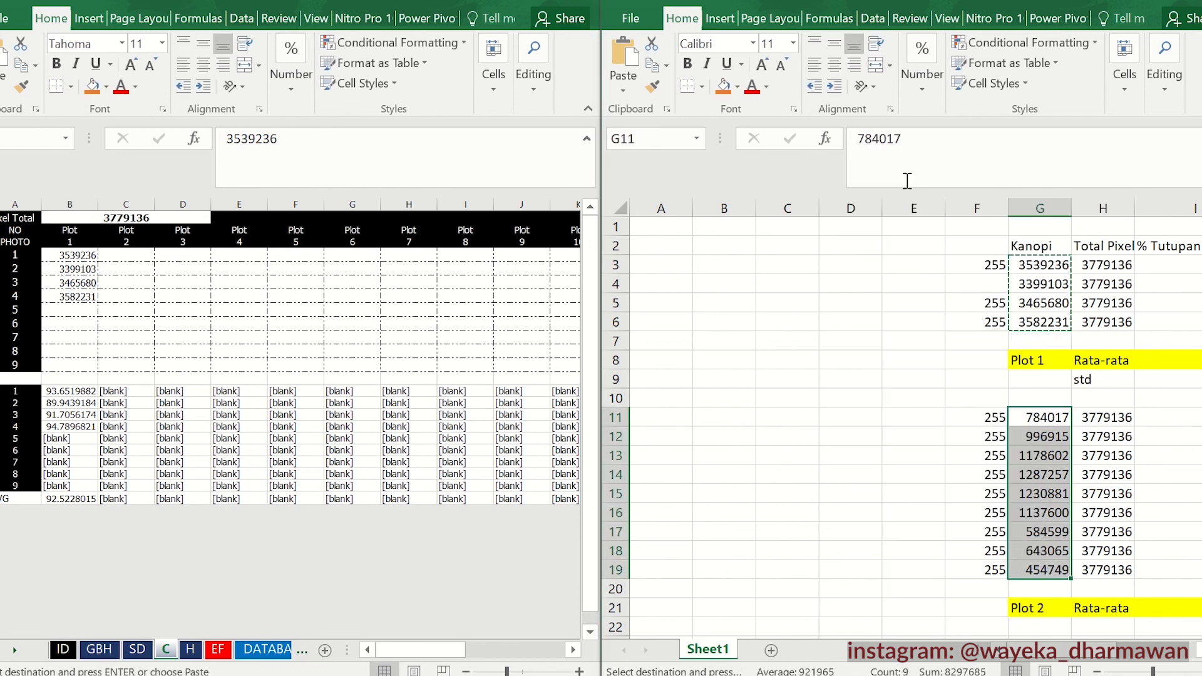
right_click(135, 253)
left_click(194, 342)
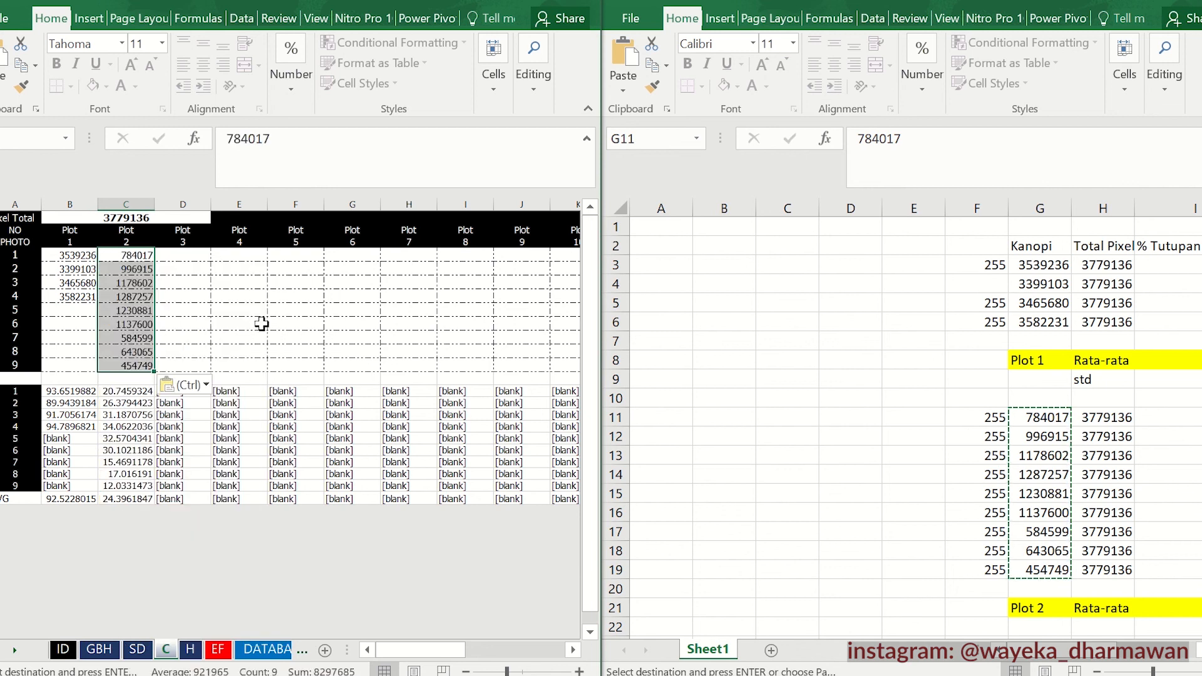
- Compare the template's Plot 1 and Plot 2 canopy percentages and averages with the % Tutupan Kanopi column in Book1
mouse_move(1054, 653)
left_mouse_down()
mouse_move(1110, 654)
mouse_move(1086, 653)
left_mouse_up()
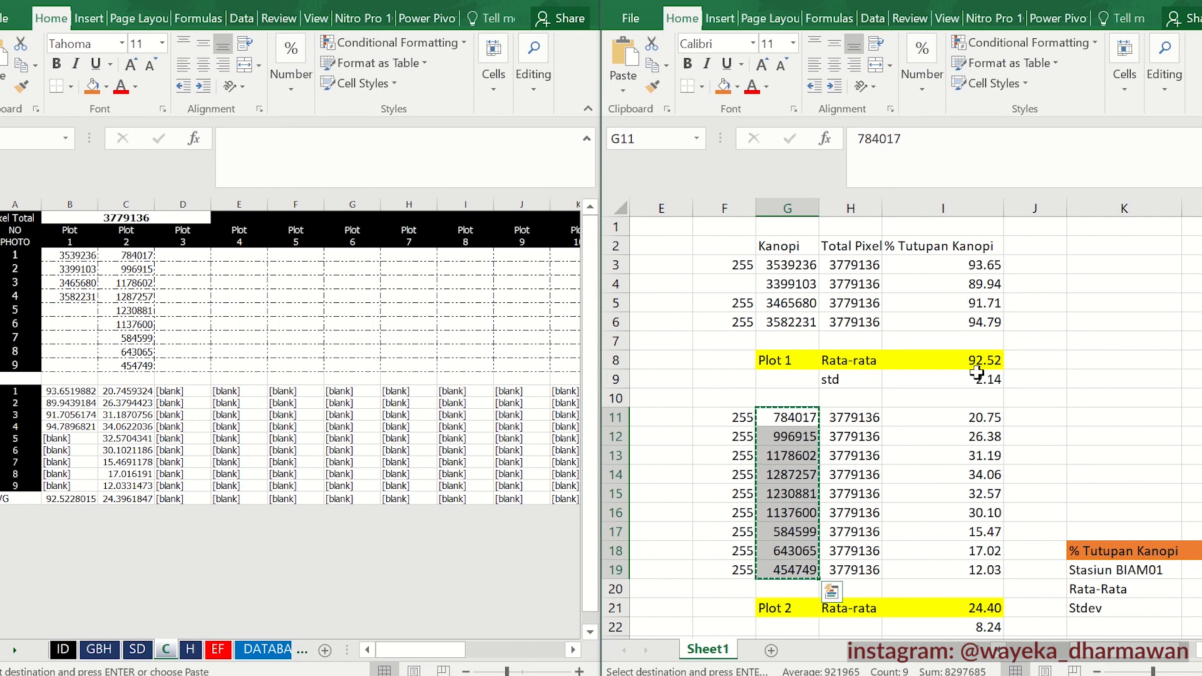
left_click(69, 495)
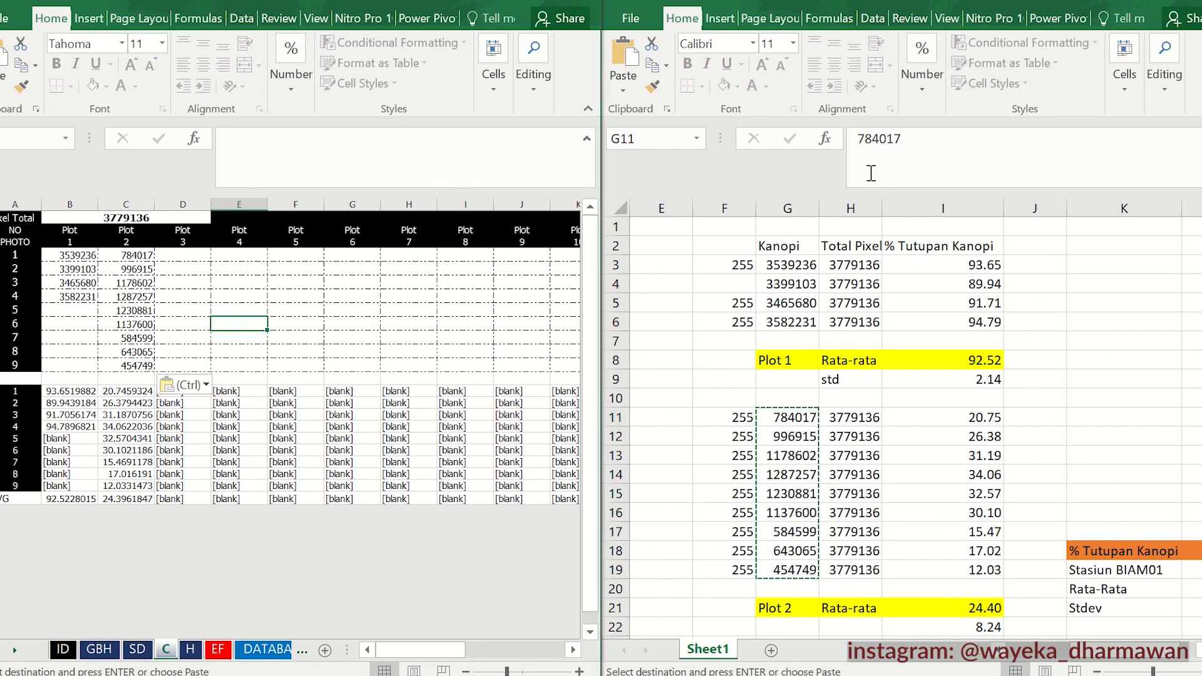
left_click(978, 257)
left_click(89, 281)
left_click_drag(80, 256, 132, 366)
left_click(188, 338)
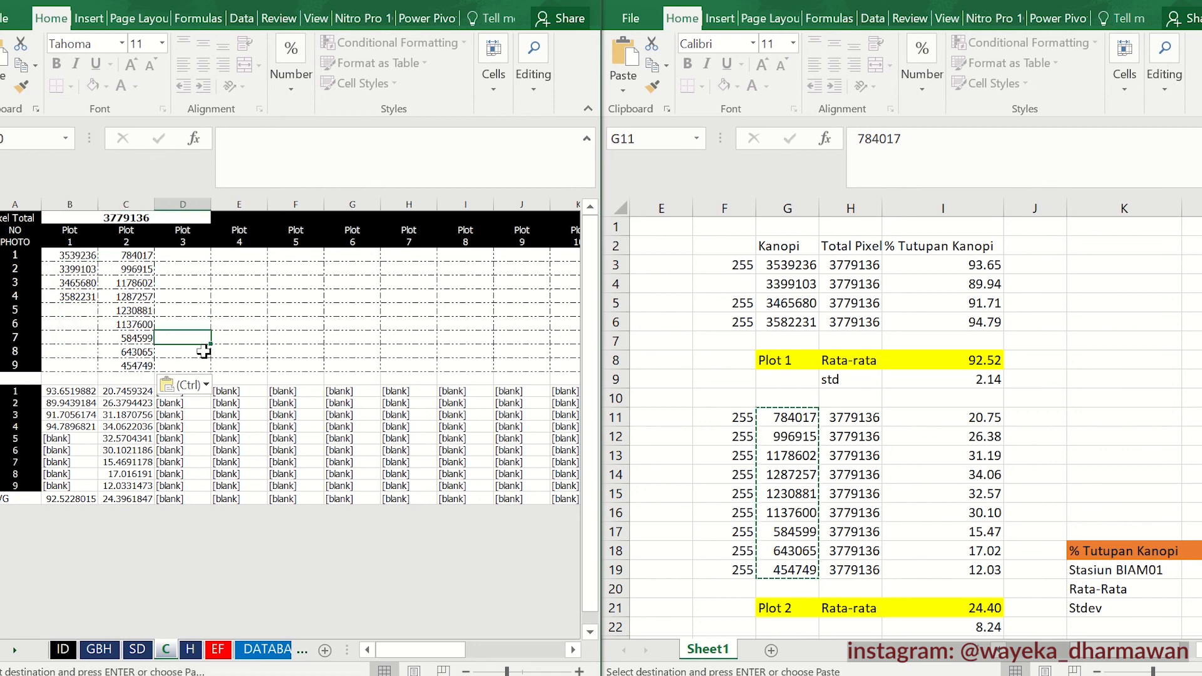
- Open the template's DATABASE sheet, examine the canopy cover column with its SUM, SD and SE rows in the maximised window, and minimise the workbook
left_click(263, 649)
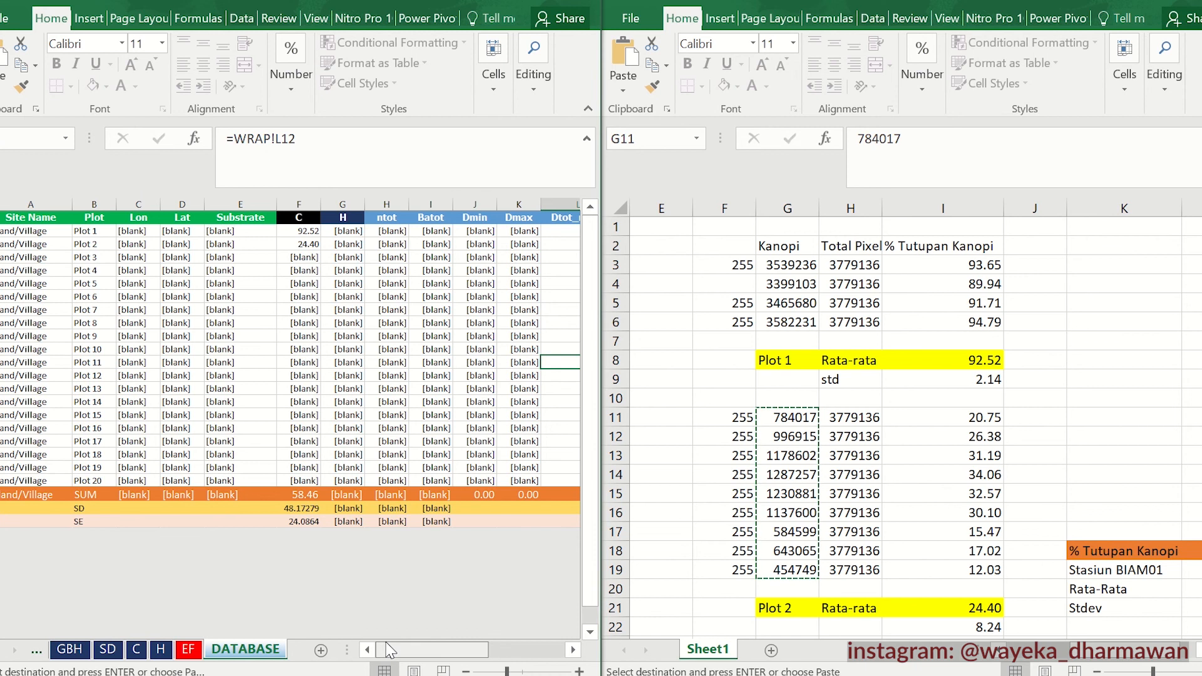
mouse_move(387, 643)
left_mouse_down()
mouse_move(475, 634)
mouse_move(385, 638)
left_mouse_up()
left_click(312, 231)
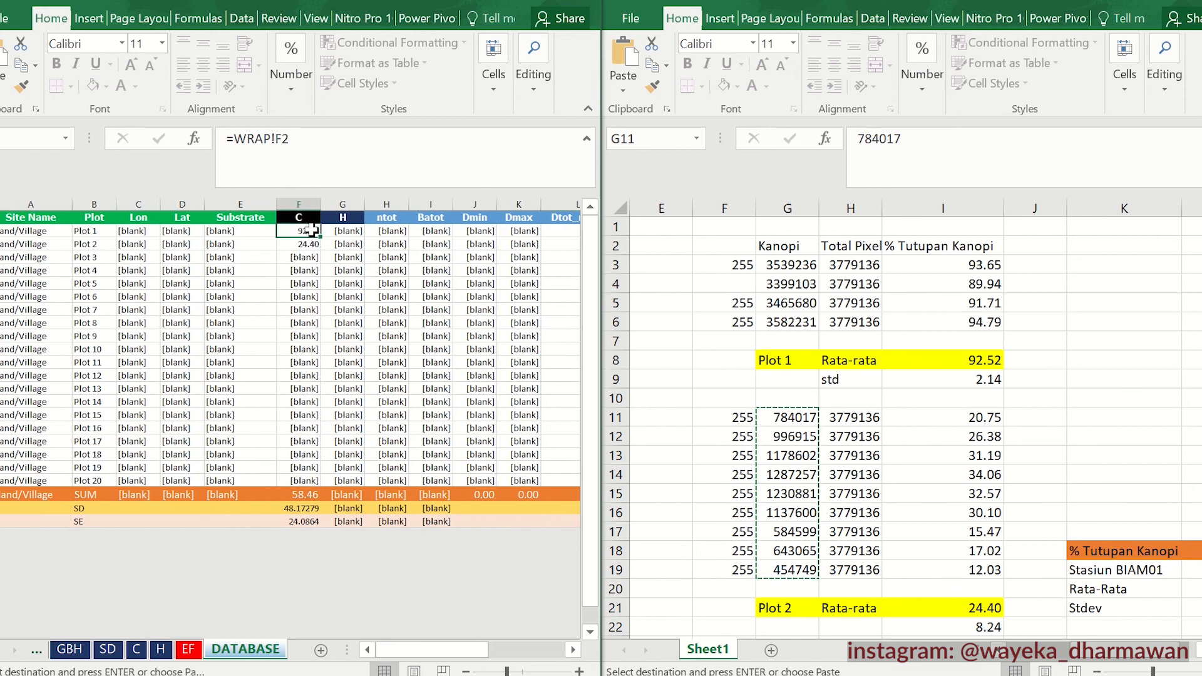
left_click_drag(311, 231, 311, 245)
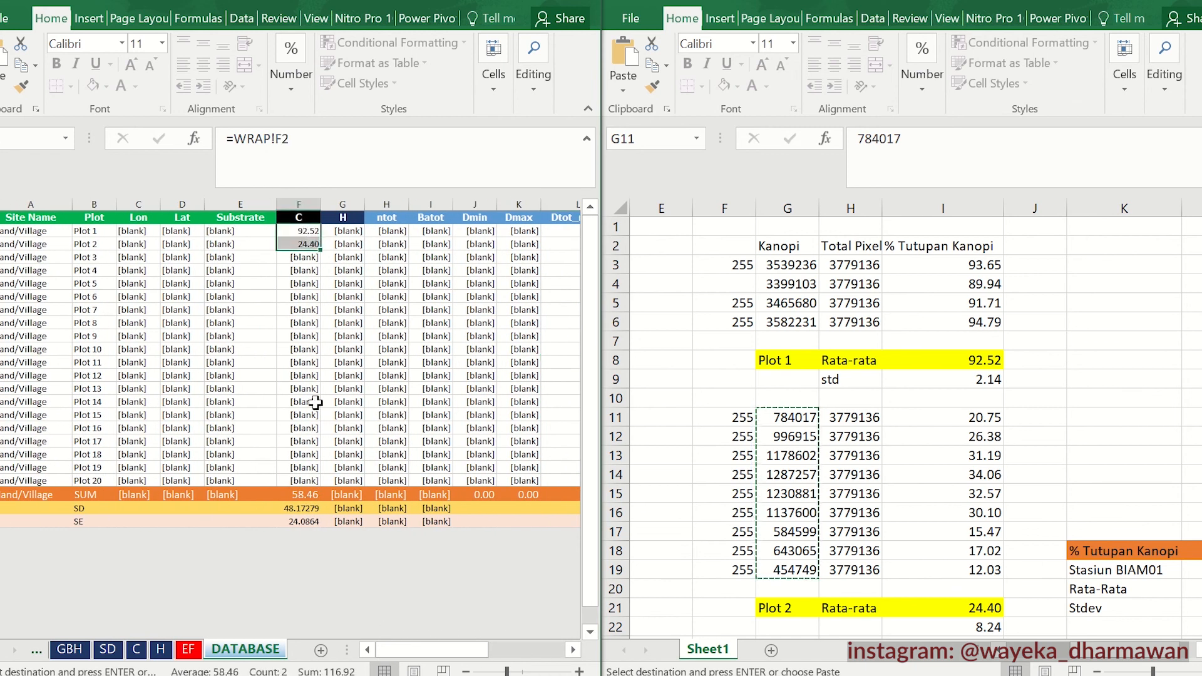
key("super+Up")
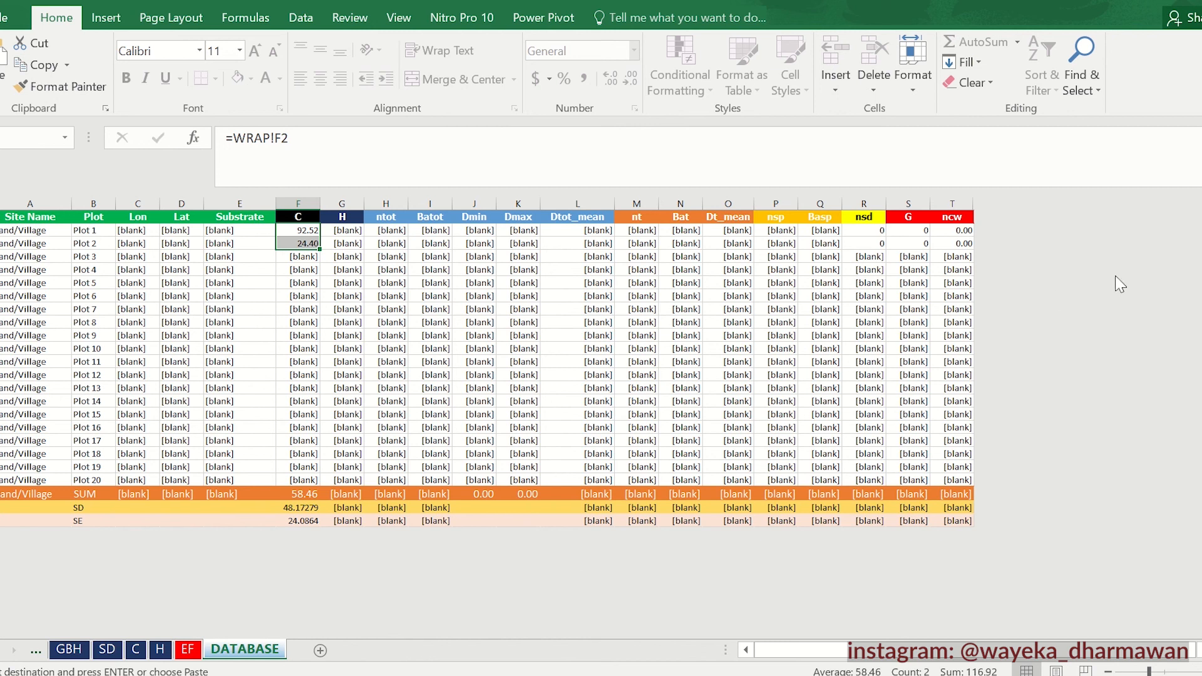
left_click(1130, 2)
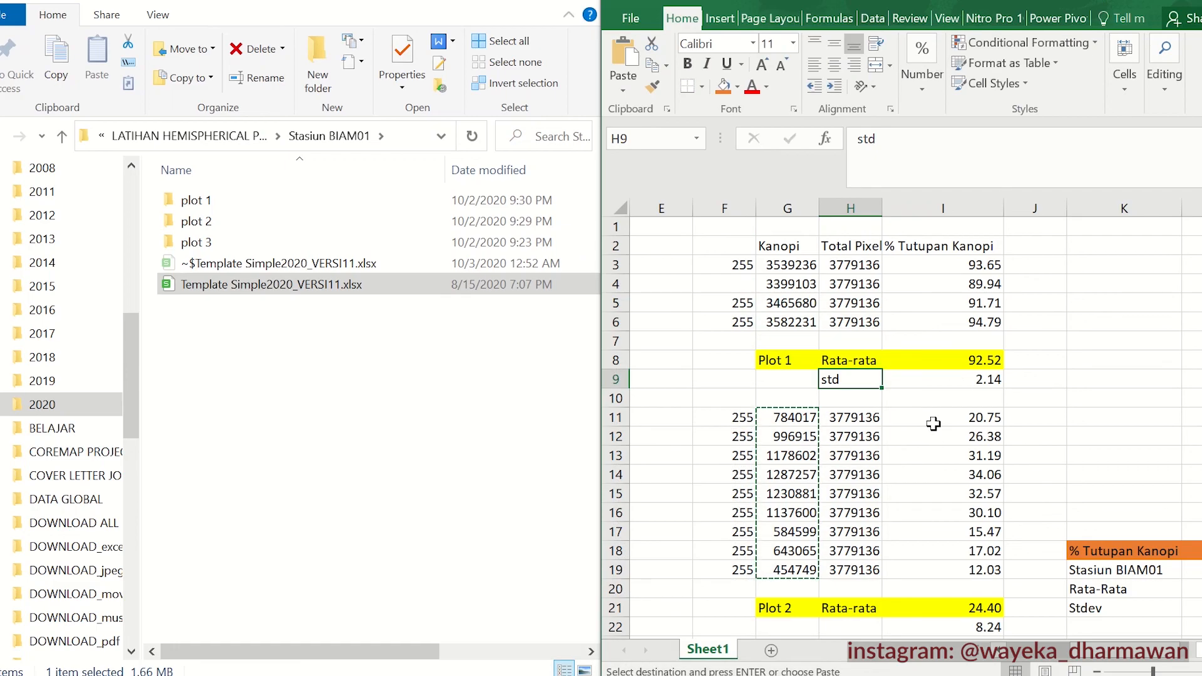